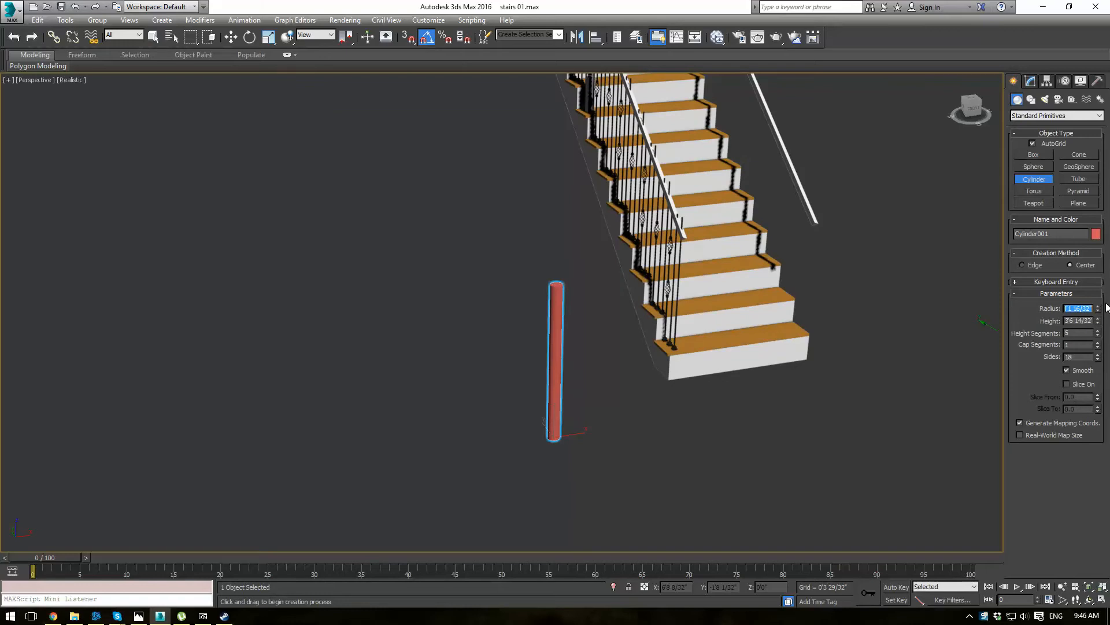
# Set the cylinder's radius to 0.8 inches.
pyautogui.write('9.6')
pyautogui.press('Return')
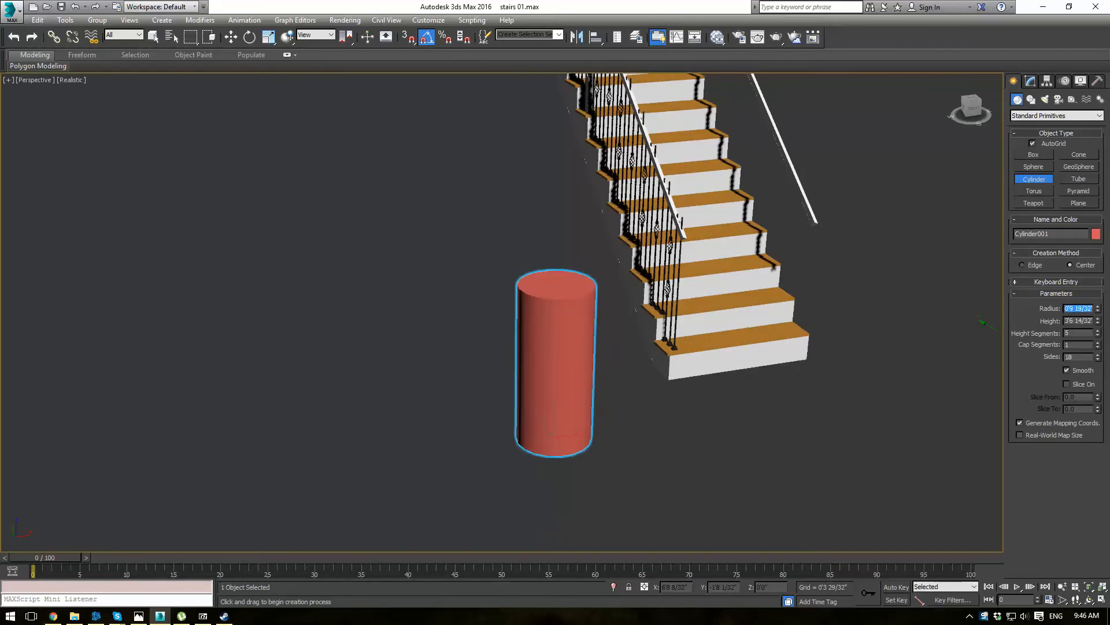
pyautogui.write('.8')
pyautogui.press('Return')
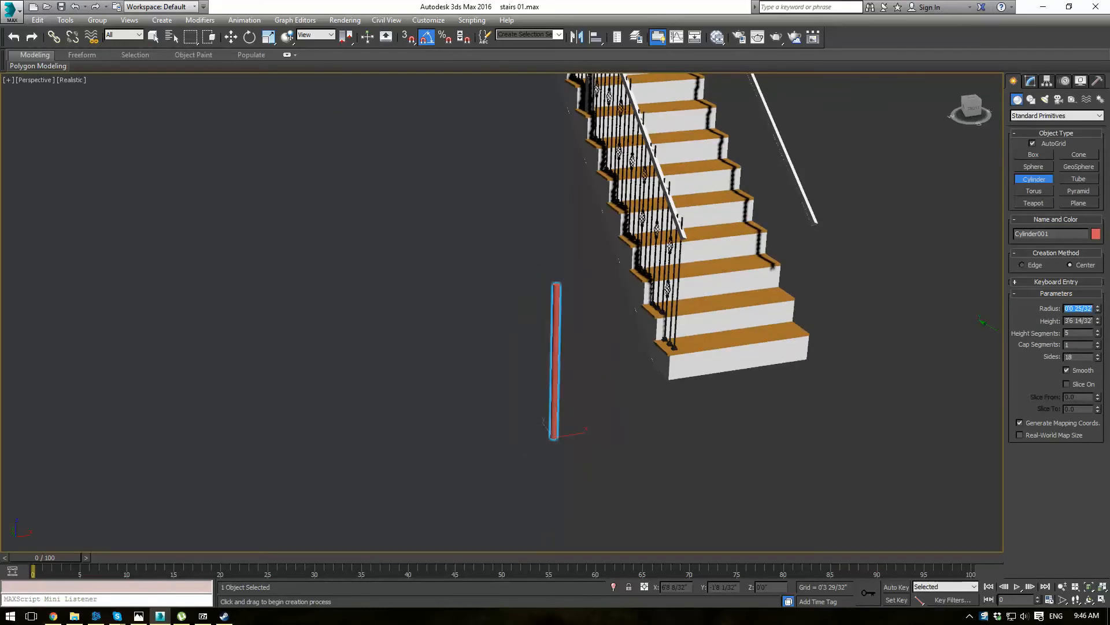
# Move the thin cylinder over to the staircase, beside the handrail.
pyautogui.press('w')
pyautogui.moveTo(614, 365); pyautogui.dragTo(584, 401, button='middle')
pyautogui.moveTo(563, 457); pyautogui.dragTo(746, 197)
pyautogui.press('l')
pyautogui.scroll(8, 560, 280)
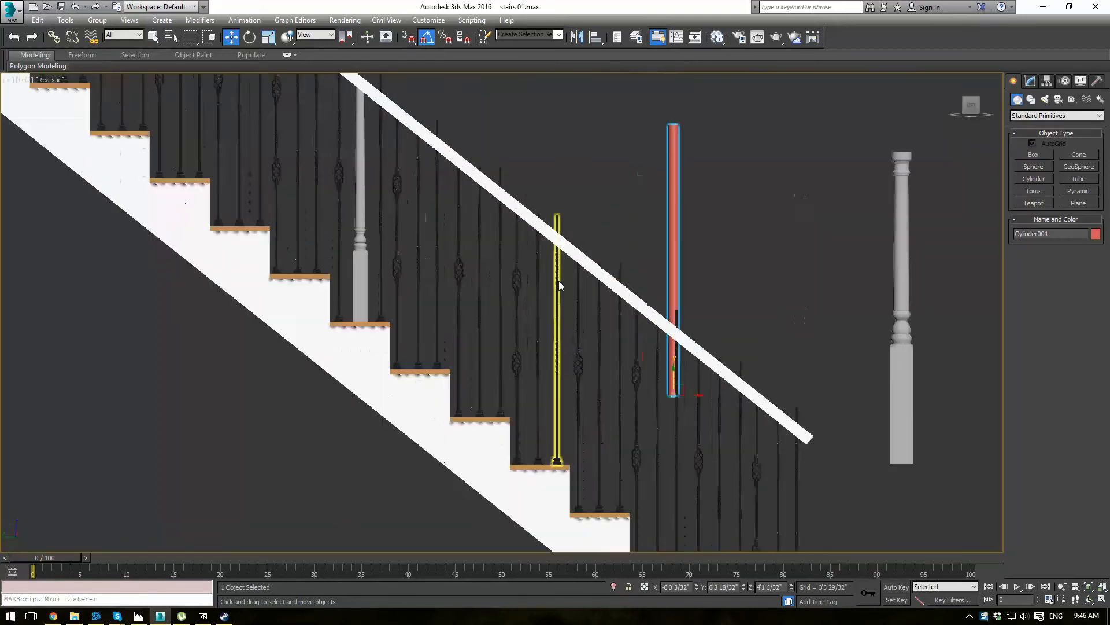
# Rotate the cylinder about 51.6 degrees to match the handrail's slope and move it up onto the handrail in the left view.
pyautogui.press('e')
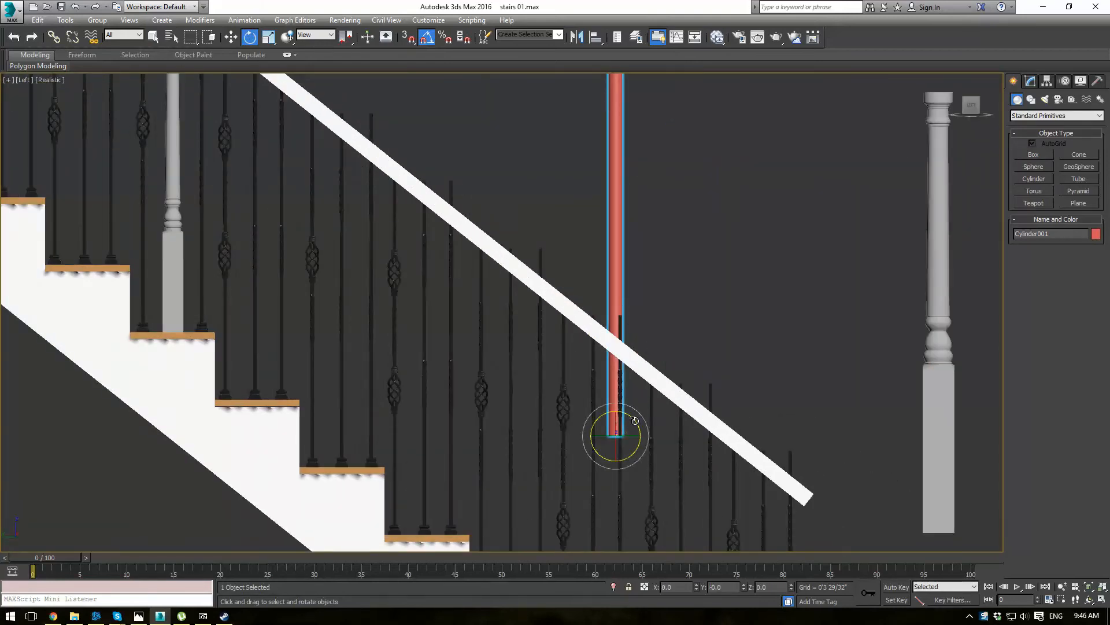
pyautogui.moveTo(635, 421); pyautogui.dragTo(635, 381)
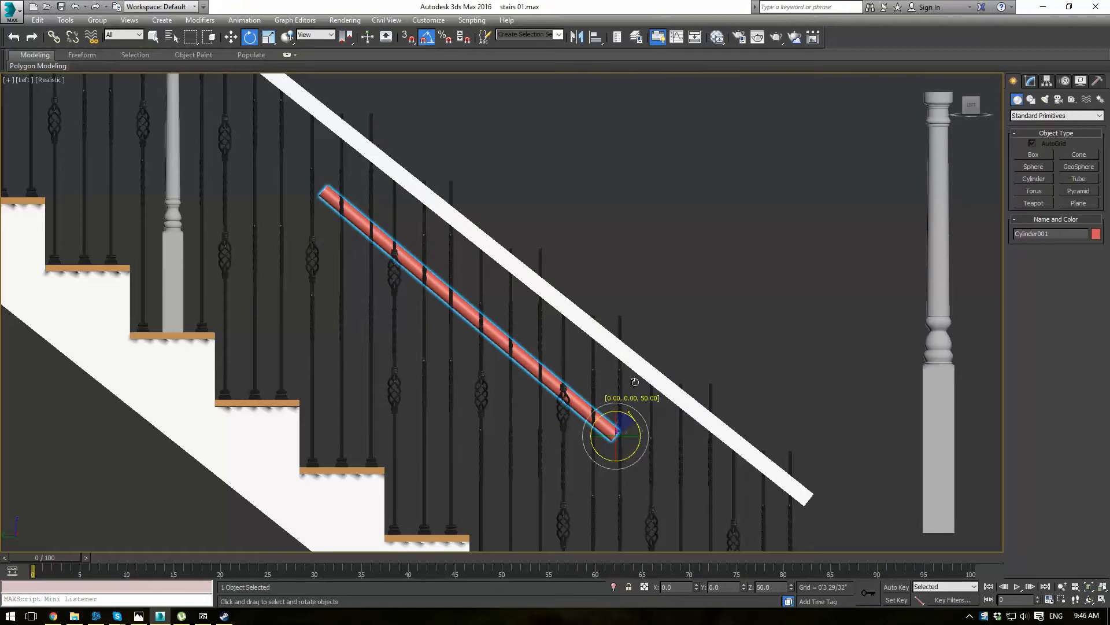
pyautogui.press('w')
pyautogui.moveTo(623, 423); pyautogui.dragTo(631, 327)
pyautogui.press('a')
pyautogui.press('e')
pyautogui.scroll(-5, 560, 255)
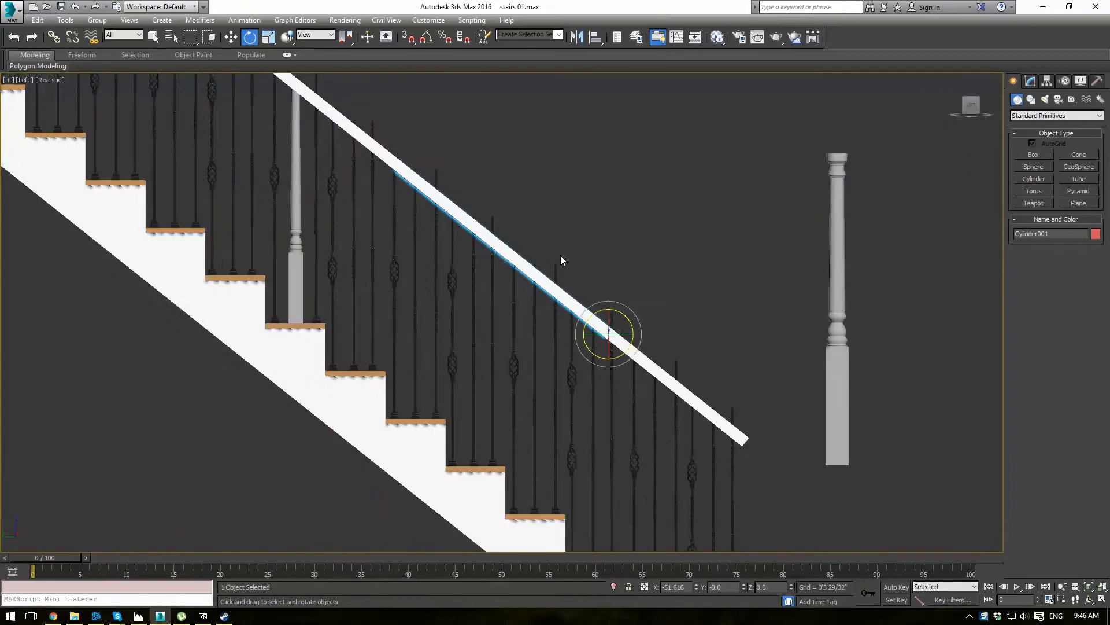
# In wireframe display, set the cylinder's height segments to 1 and convert it to an Editable Poly.
pyautogui.press('F3')
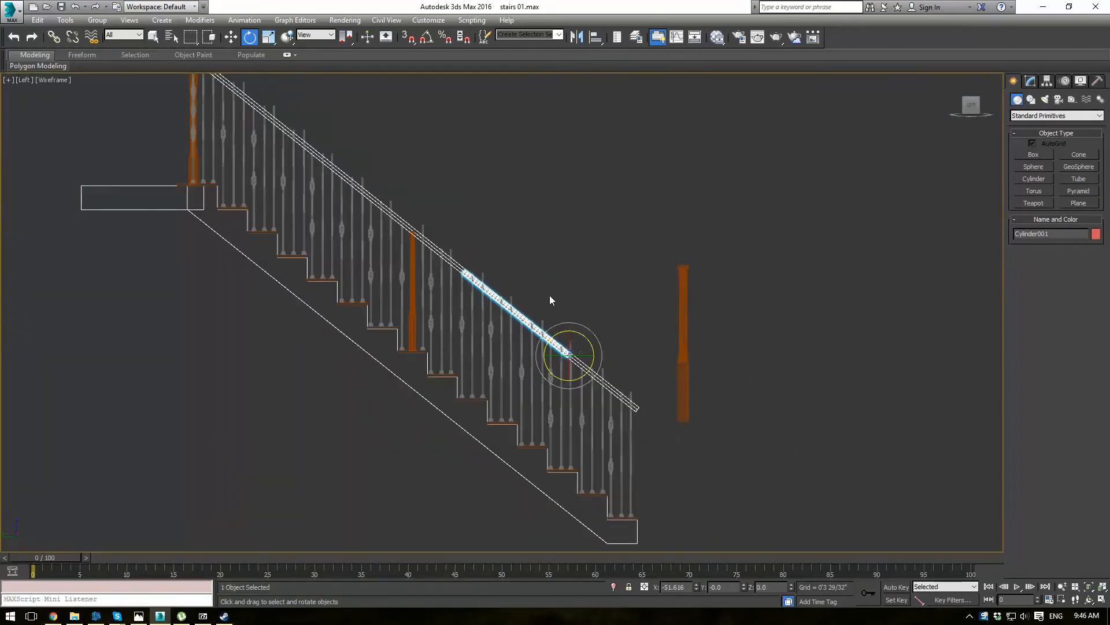
pyautogui.moveTo(549, 278); pyautogui.dragTo(610, 356, button='middle')
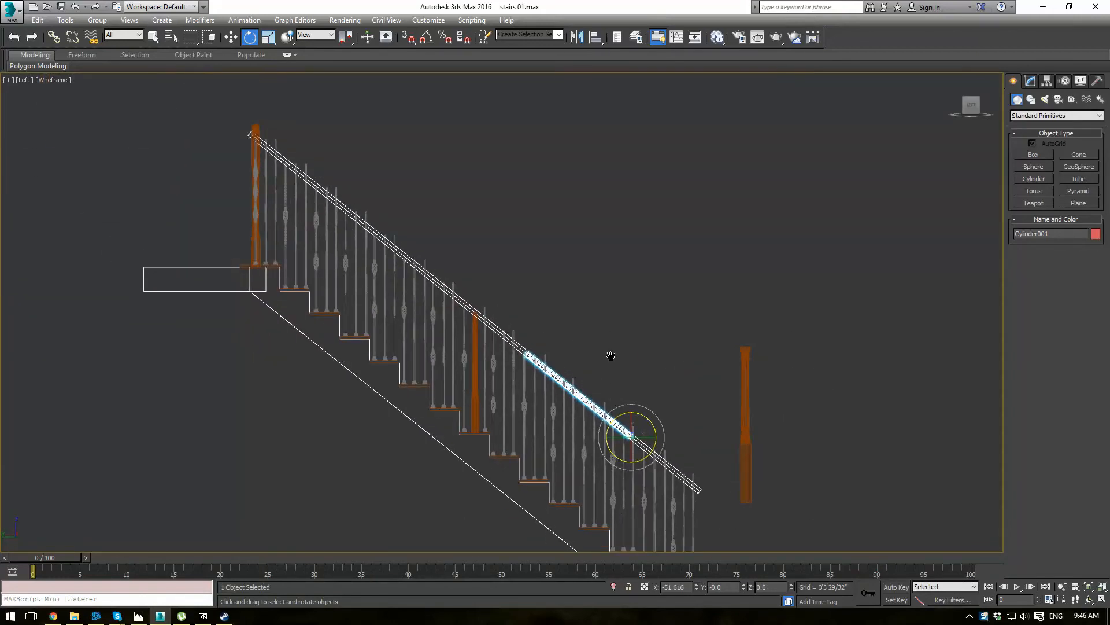
pyautogui.click(1031, 80)
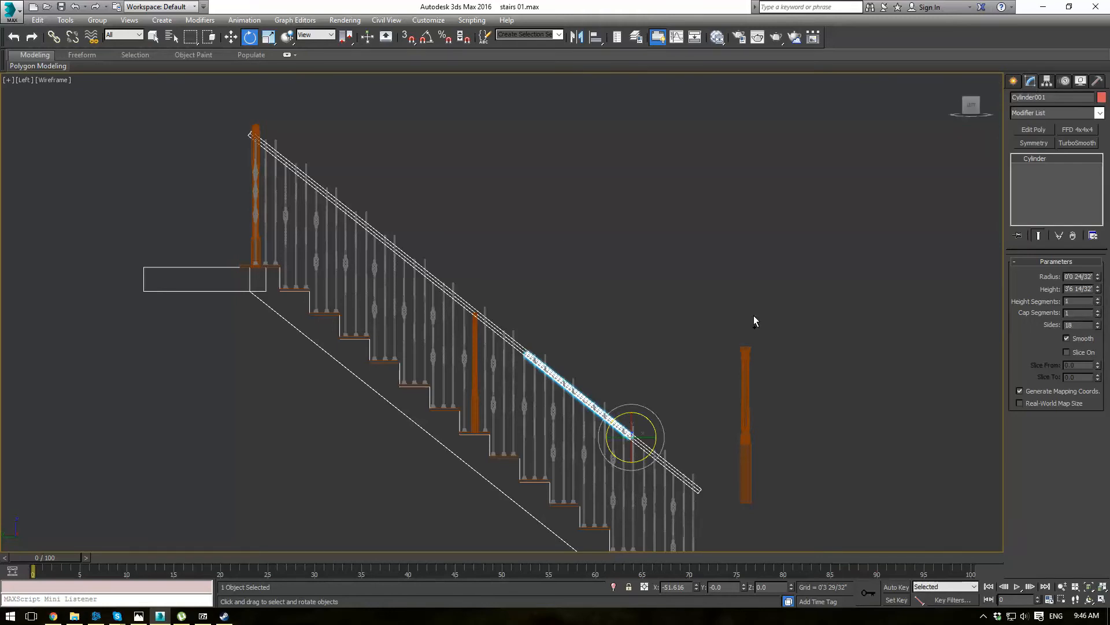
pyautogui.hotkey('ctrl', 'e')
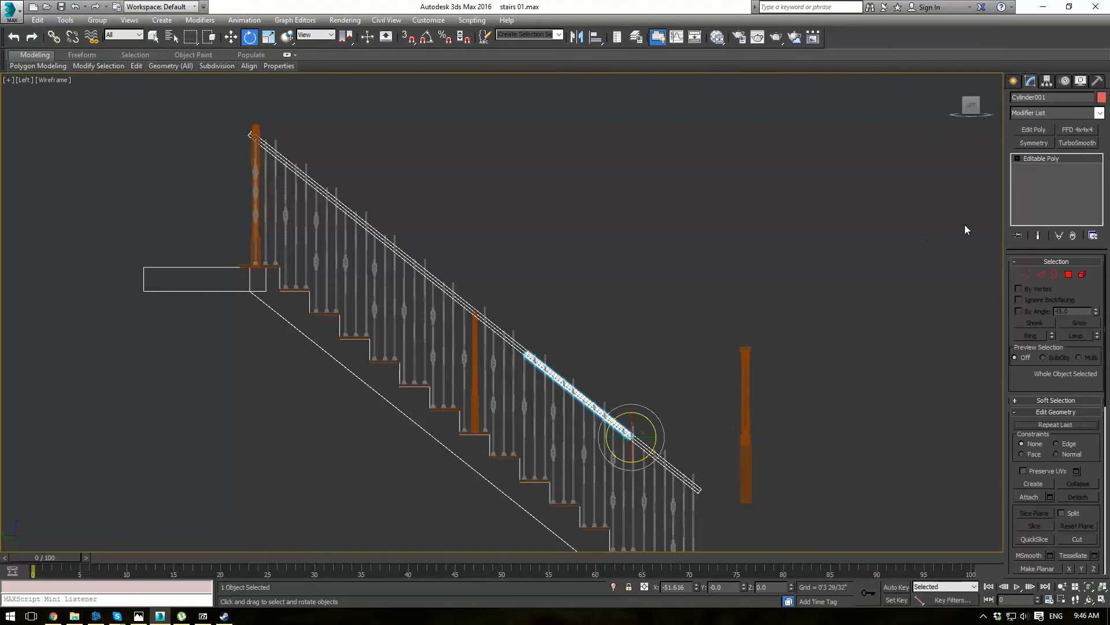
pyautogui.click(779, 291)
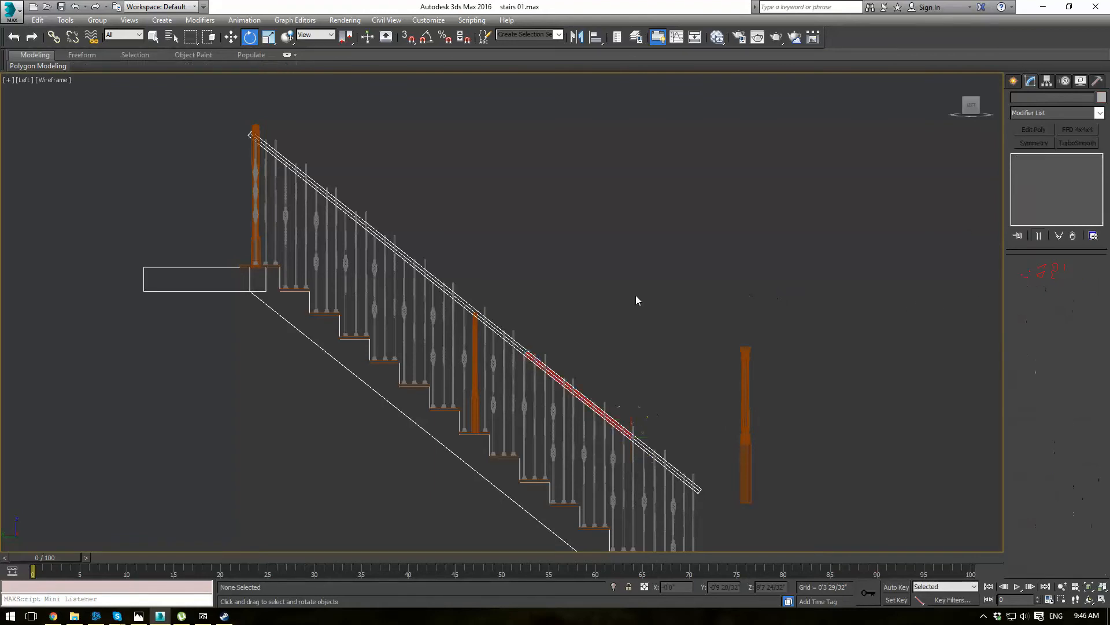
# Move the vertices at the cylinder's upper end up along the handrail to lengthen it toward the top of the stairs.
pyautogui.click(536, 360)
pyautogui.click(537, 360)
pyautogui.press('1')
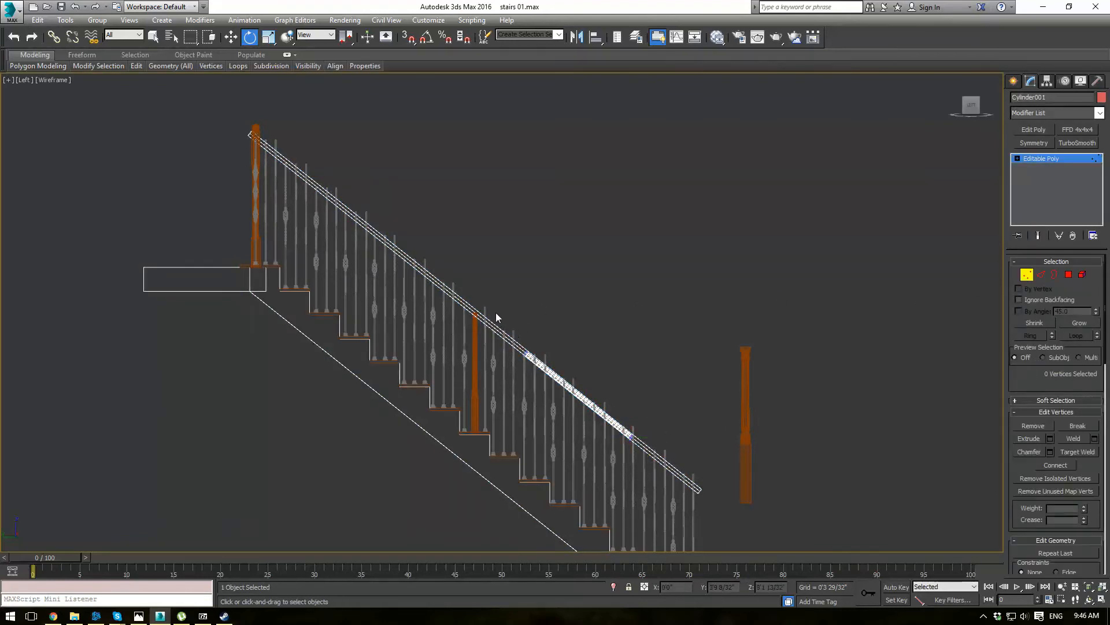
pyautogui.press('w')
pyautogui.scroll(8, 542, 354)
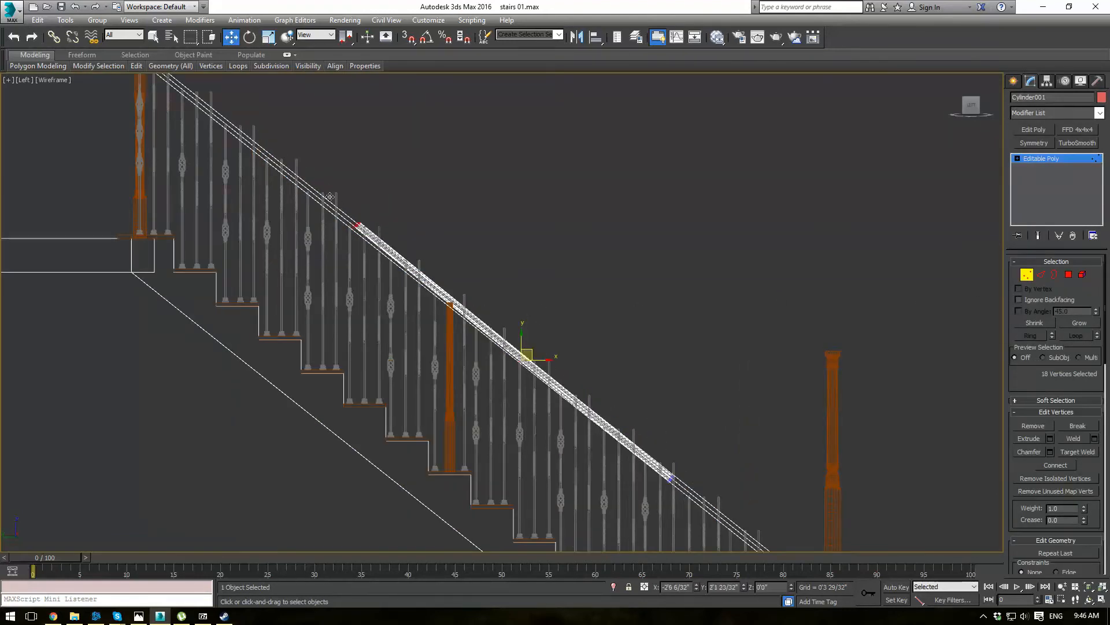
pyautogui.moveTo(451, 360); pyautogui.dragTo(342, 231)
pyautogui.scroll(-4, 641, 345)
pyautogui.scroll(6, 511, 236)
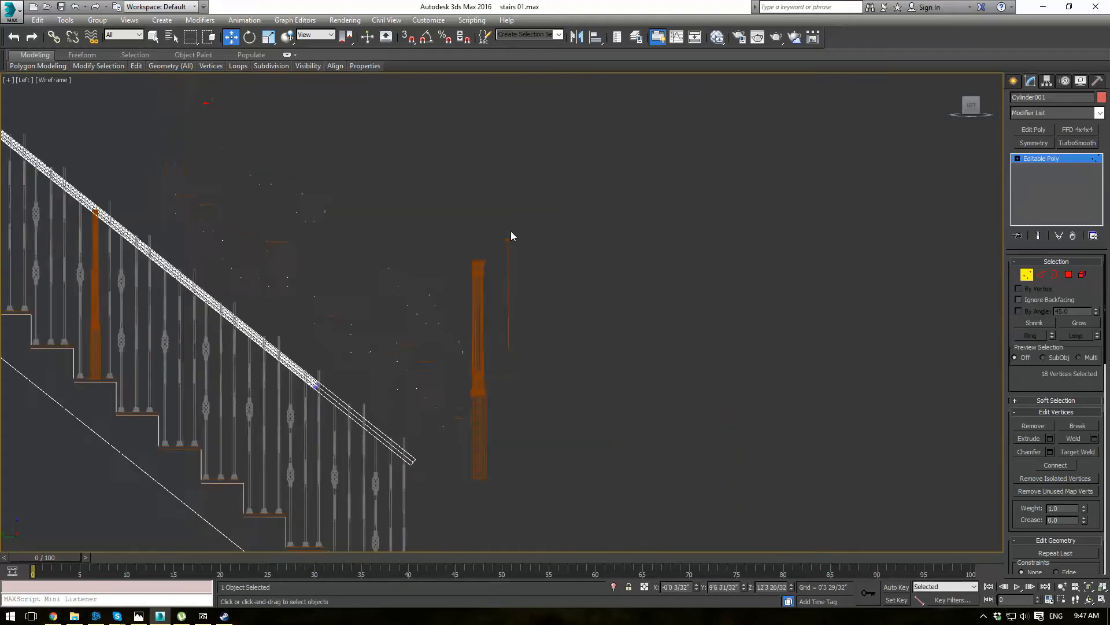
# Move the vertices at the cylinder's lower end down to the lower end of the existing handrail.
pyautogui.scroll(3, 512, 232)
pyautogui.moveTo(452, 389); pyautogui.dragTo(523, 166, button='middle')
pyautogui.moveTo(283, 155); pyautogui.dragTo(373, 272)
pyautogui.moveTo(319, 221); pyautogui.dragTo(455, 329)
pyautogui.click(1029, 162)
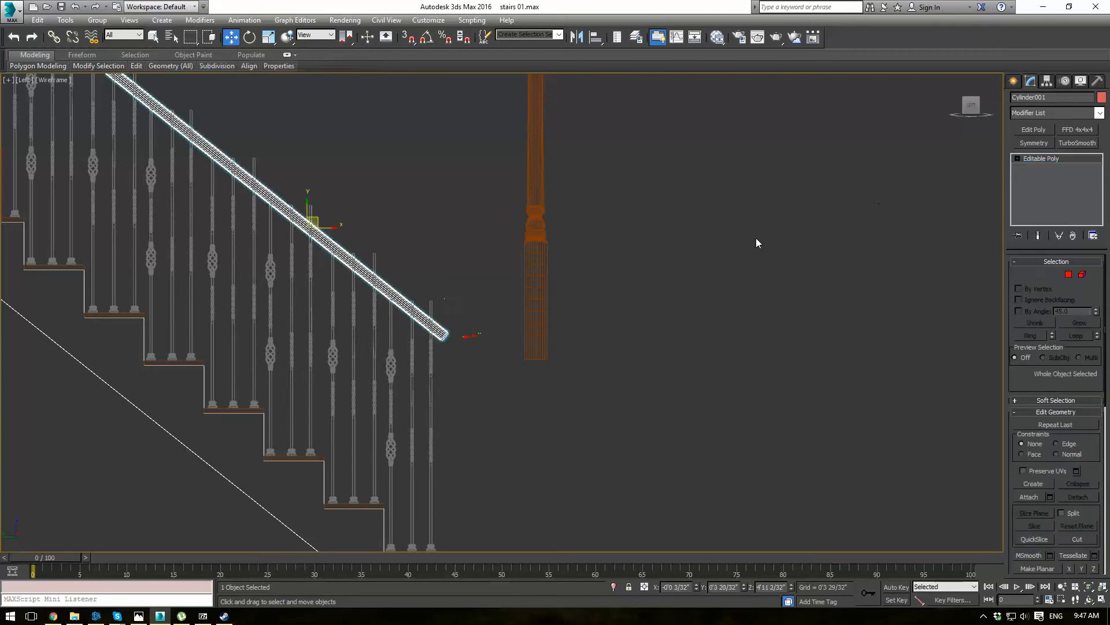
pyautogui.click(752, 238)
# Return to shaded display and move the red cylinder sideways in the top view onto the wall-side handrail.
pyautogui.press('p')
pyautogui.keyDown('alt'); pyautogui.moveTo(738, 244); pyautogui.dragTo(489, 237, button='middle'); pyautogui.keyUp('alt')
pyautogui.press('F3')
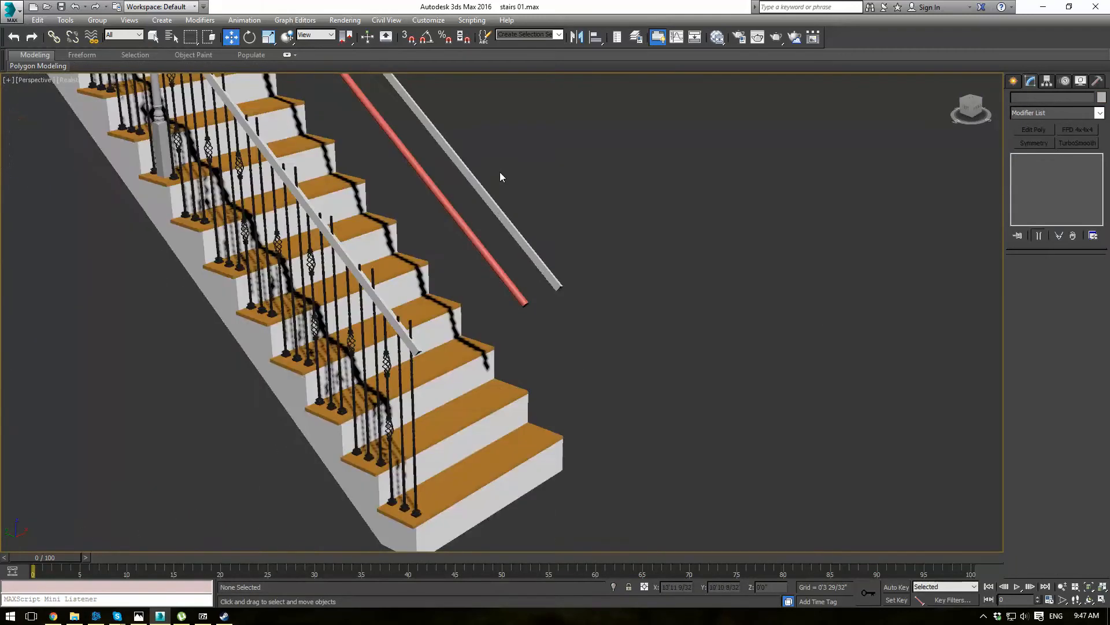
pyautogui.scroll(5, 500, 172)
pyautogui.click(425, 346)
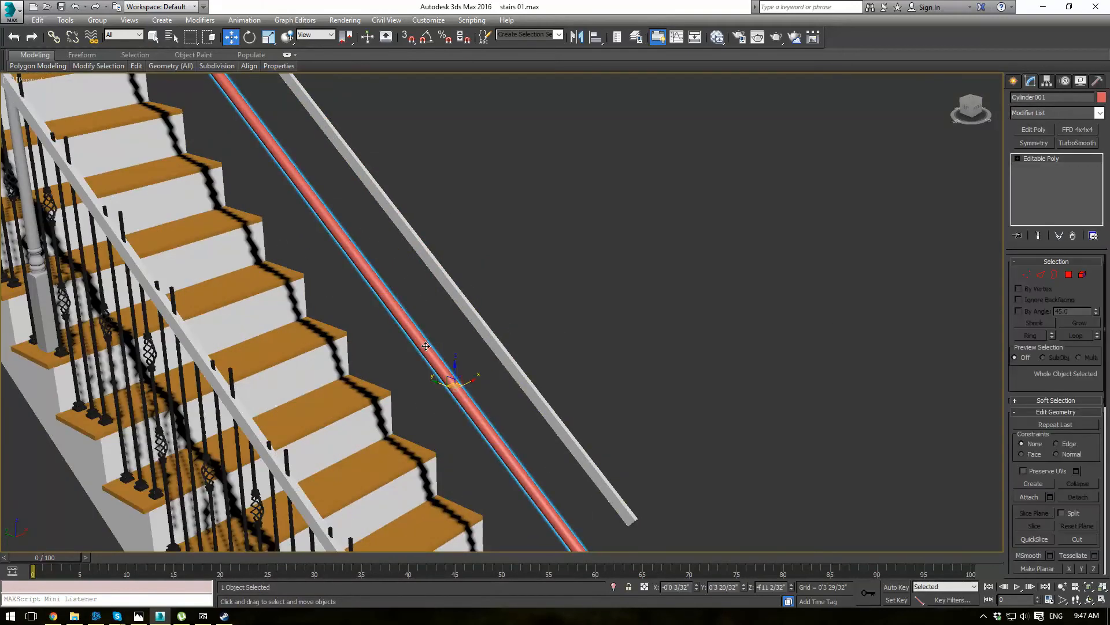
pyautogui.press('t')
pyautogui.scroll(-5, 452, 376)
pyautogui.scroll(5, 452, 377)
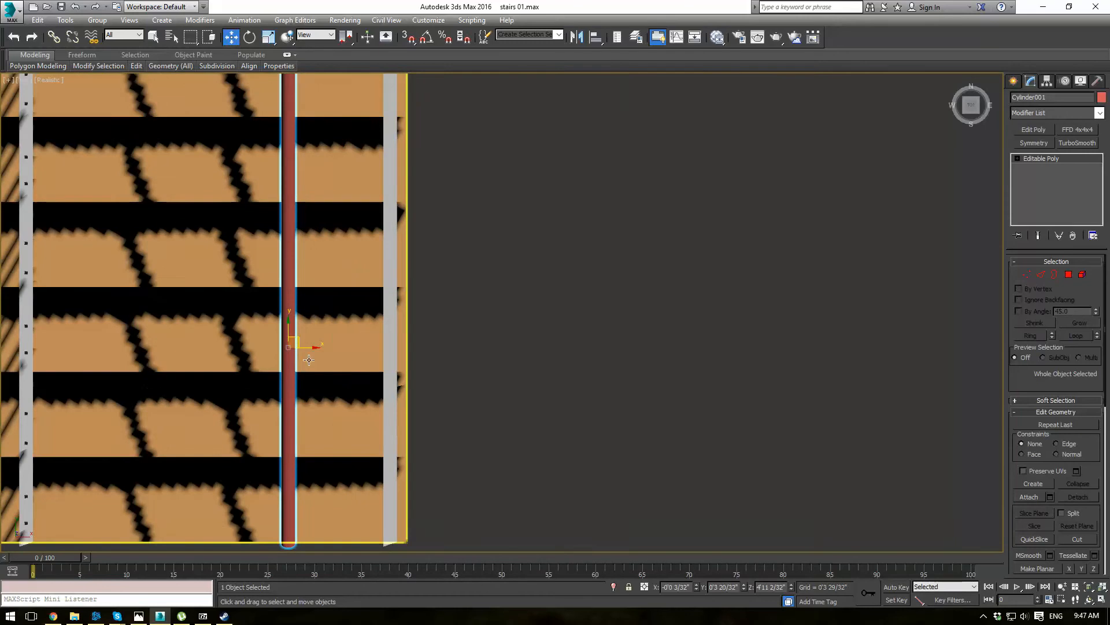
pyautogui.moveTo(306, 353); pyautogui.dragTo(408, 353)
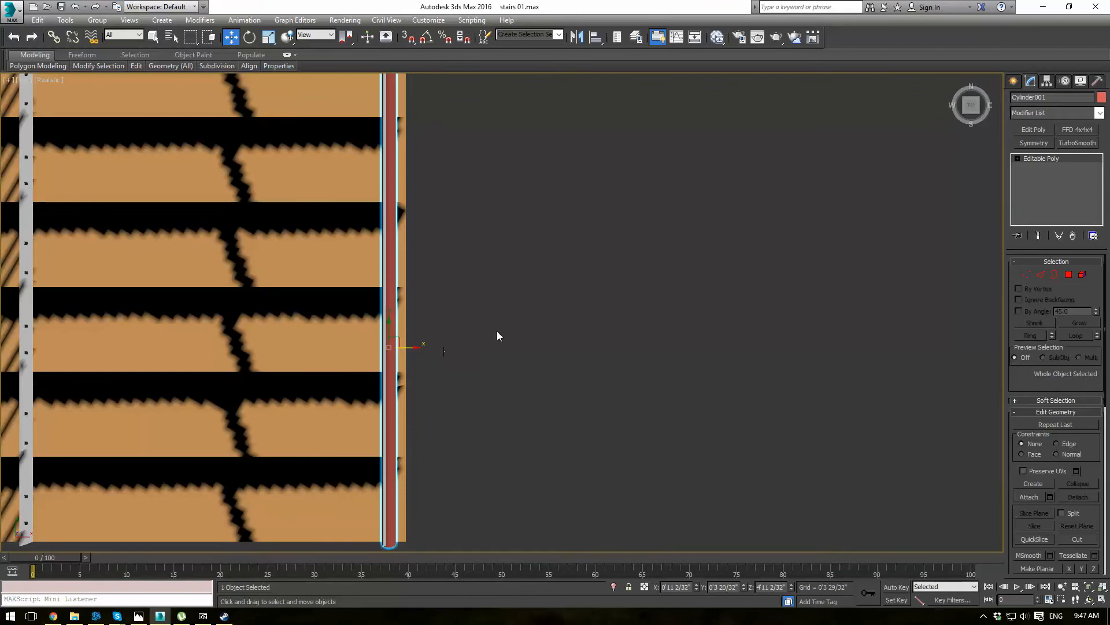
# Delete the white wall-side handrail element from the stair mesh and leave element editing.
pyautogui.press('p')
pyautogui.scroll(-3, 502, 321)
pyautogui.keyDown('alt'); pyautogui.moveTo(436, 323); pyautogui.dragTo(488, 231, button='middle'); pyautogui.keyUp('alt')
pyautogui.scroll(-5, 492, 237)
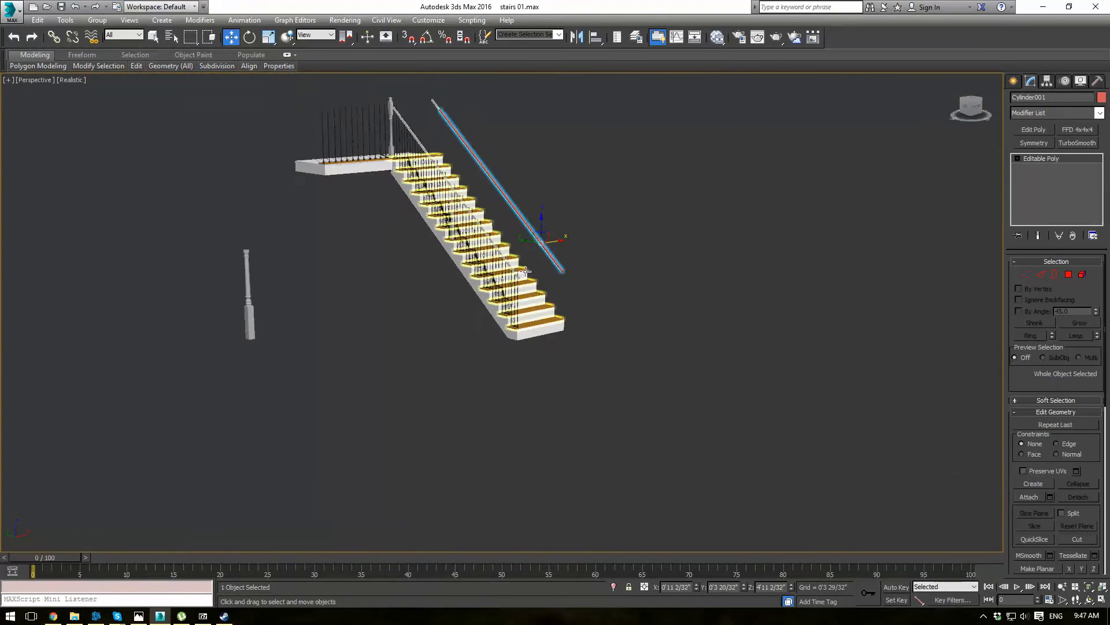
pyautogui.scroll(6, 553, 284)
pyautogui.click(577, 287)
pyautogui.click(581, 191)
pyautogui.moveTo(707, 225); pyautogui.dragTo(692, 286, button='middle')
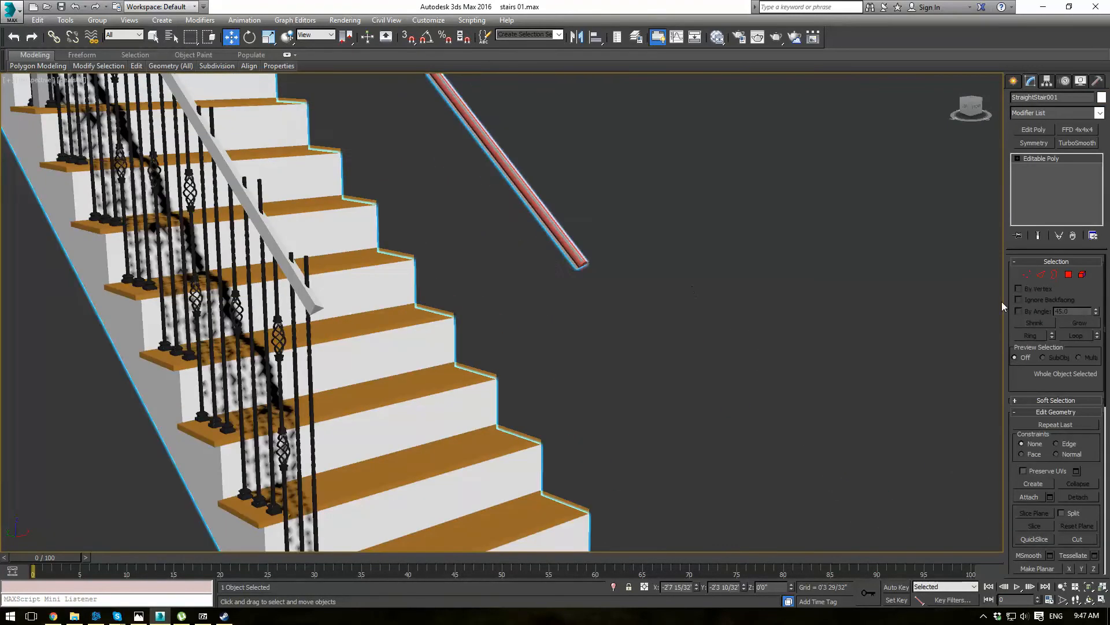
pyautogui.click(1082, 274)
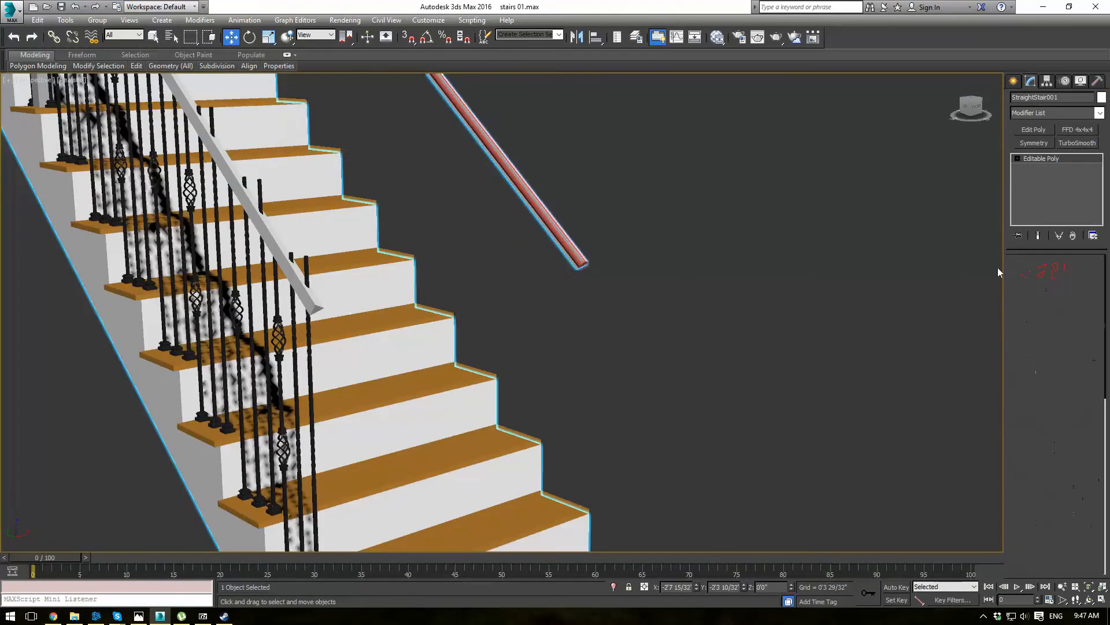
pyautogui.click(547, 233)
pyautogui.hotkey('ctrl', 'd')
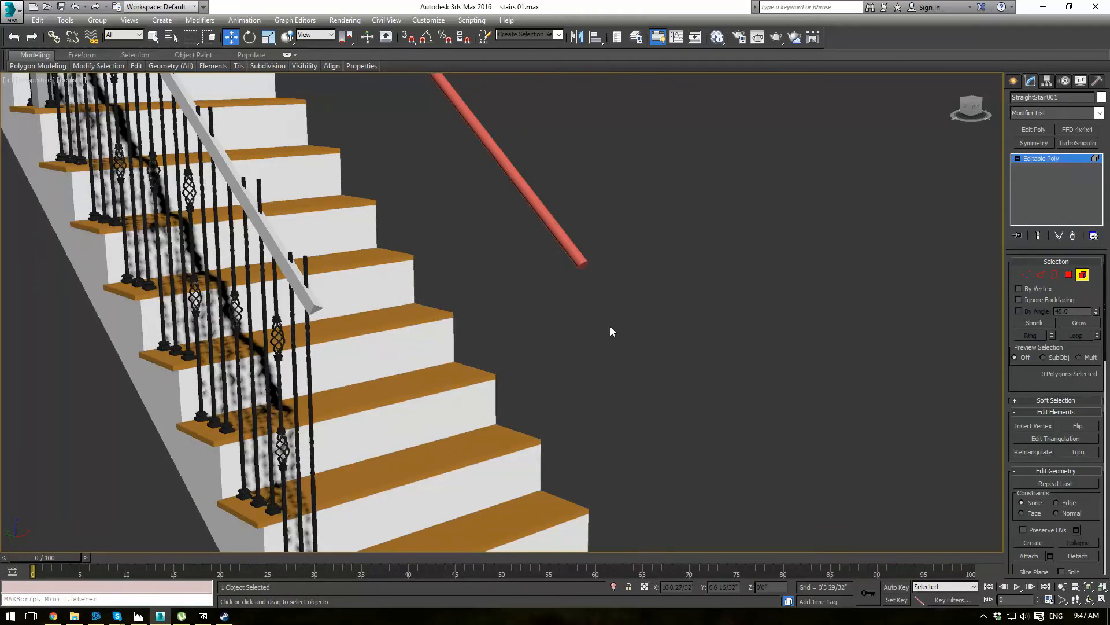
pyautogui.scroll(-6, 613, 306)
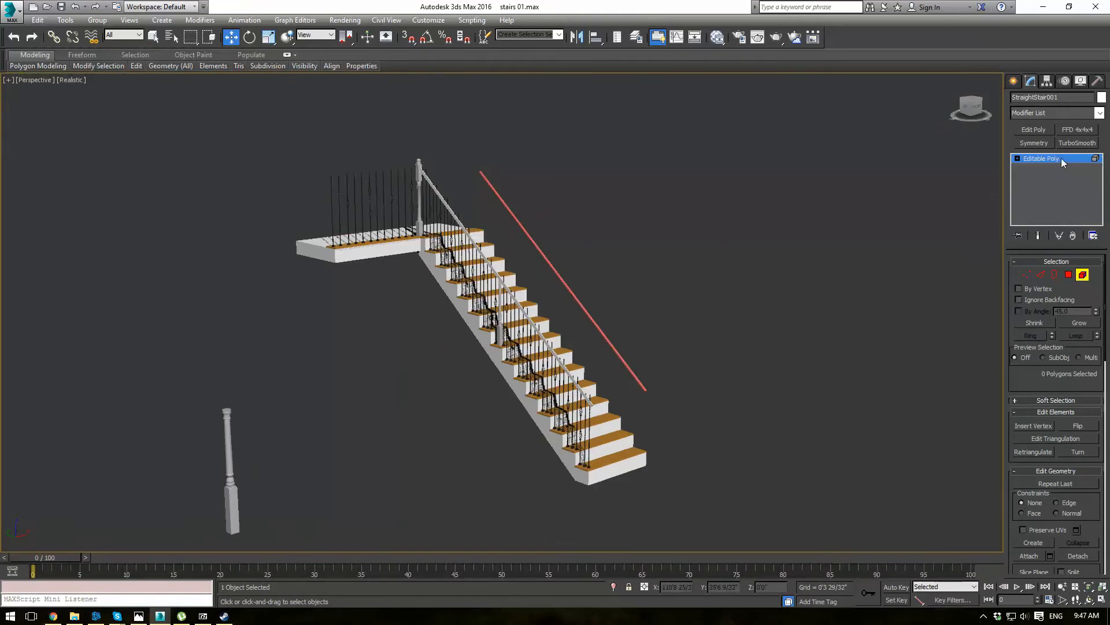
pyautogui.click(1062, 159)
pyautogui.click(592, 245)
# Create a wall box about 17'8" wide, 11'6" high and 1'1" thick along the red handrail's side of the stairs.
pyautogui.scroll(5, 546, 249)
pyautogui.moveTo(545, 249); pyautogui.dragTo(636, 312, button='middle')
pyautogui.keyDown('alt'); pyautogui.moveTo(636, 312); pyautogui.dragTo(955, 179, button='middle'); pyautogui.keyUp('alt')
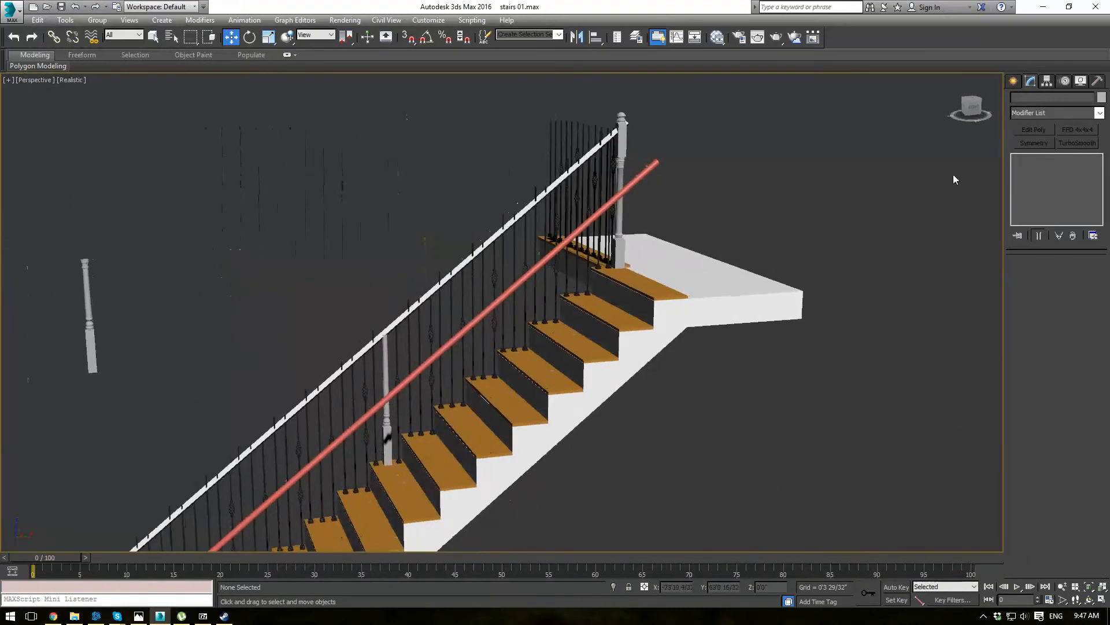
pyautogui.click(1019, 85)
pyautogui.click(1035, 155)
pyautogui.scroll(-5, 629, 256)
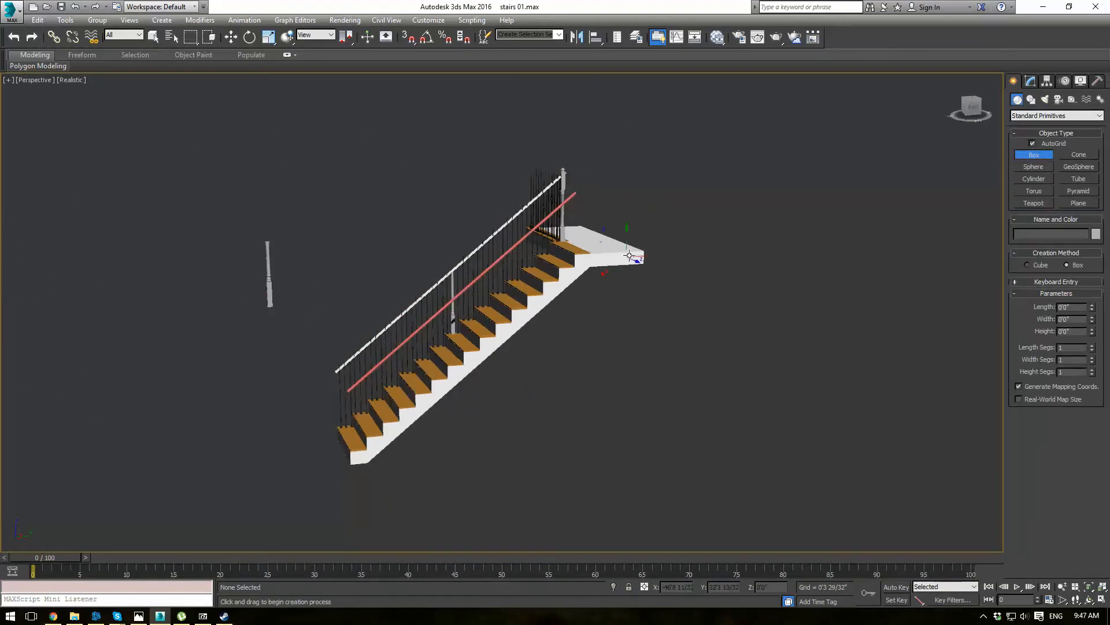
pyautogui.moveTo(642, 255); pyautogui.dragTo(309, 495)
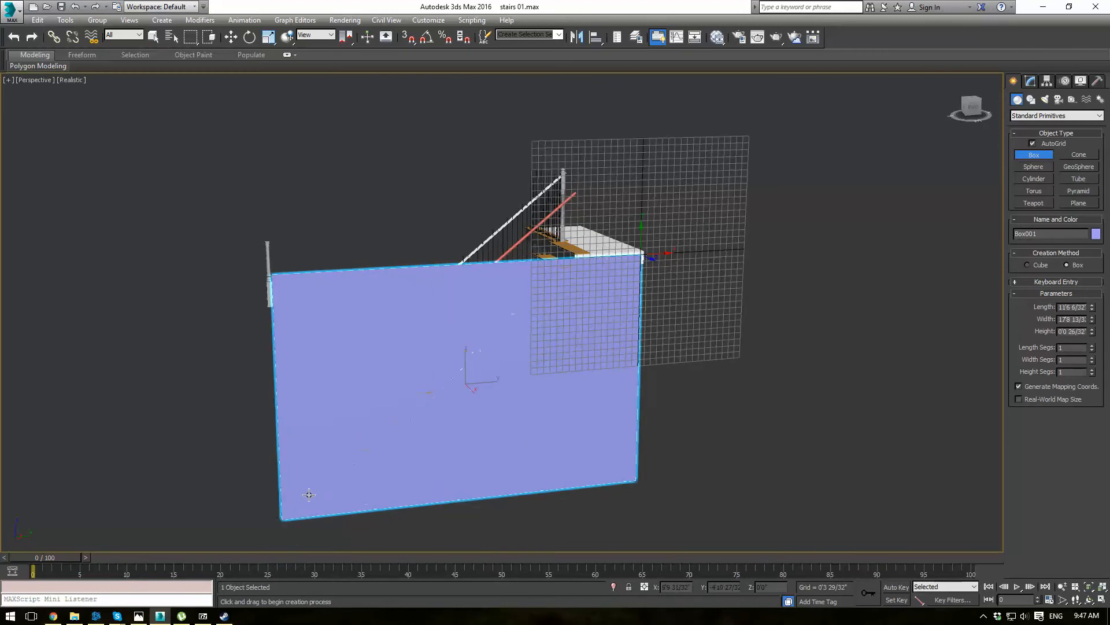
pyautogui.click(366, 434)
# Convert the wall box to an Editable Poly.
pyautogui.keyDown('alt'); pyautogui.moveTo(367, 434); pyautogui.dragTo(324, 310, button='middle'); pyautogui.keyUp('alt')
pyautogui.scroll(-3, 322, 339)
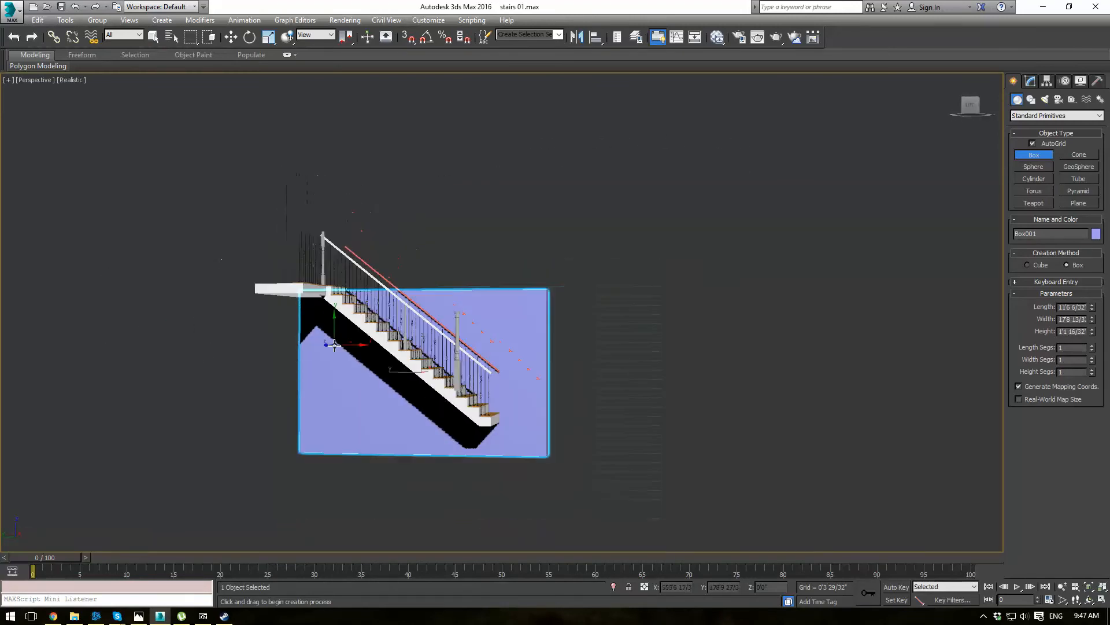
pyautogui.press('w')
pyautogui.hotkey('ctrl', 'e')
# Raise the wall's four top vertices well above the upper landing's railing and finish vertex editing.
pyautogui.moveTo(404, 262); pyautogui.dragTo(402, 327, button='middle')
pyautogui.press('1')
pyautogui.moveTo(232, 271); pyautogui.dragTo(597, 430)
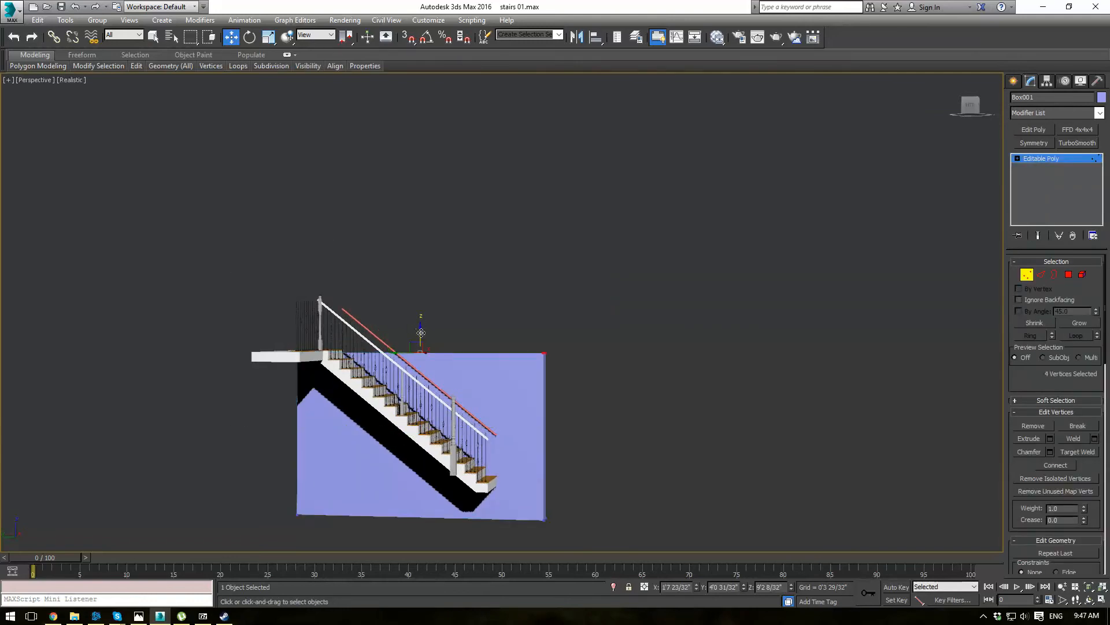
pyautogui.moveTo(421, 332); pyautogui.dragTo(422, 222)
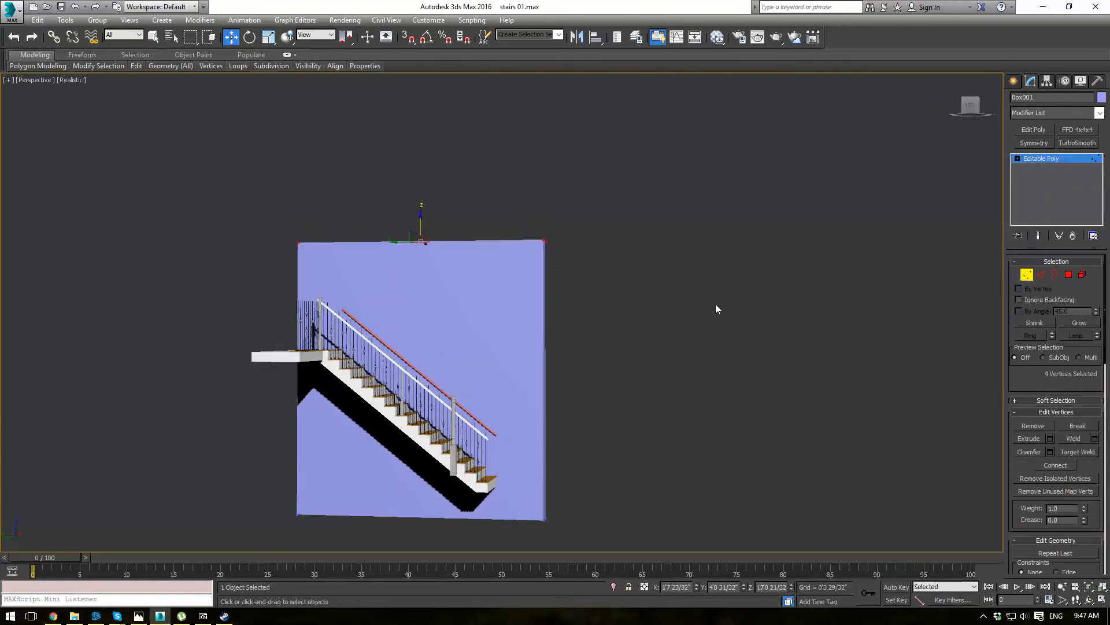
pyautogui.click(678, 296)
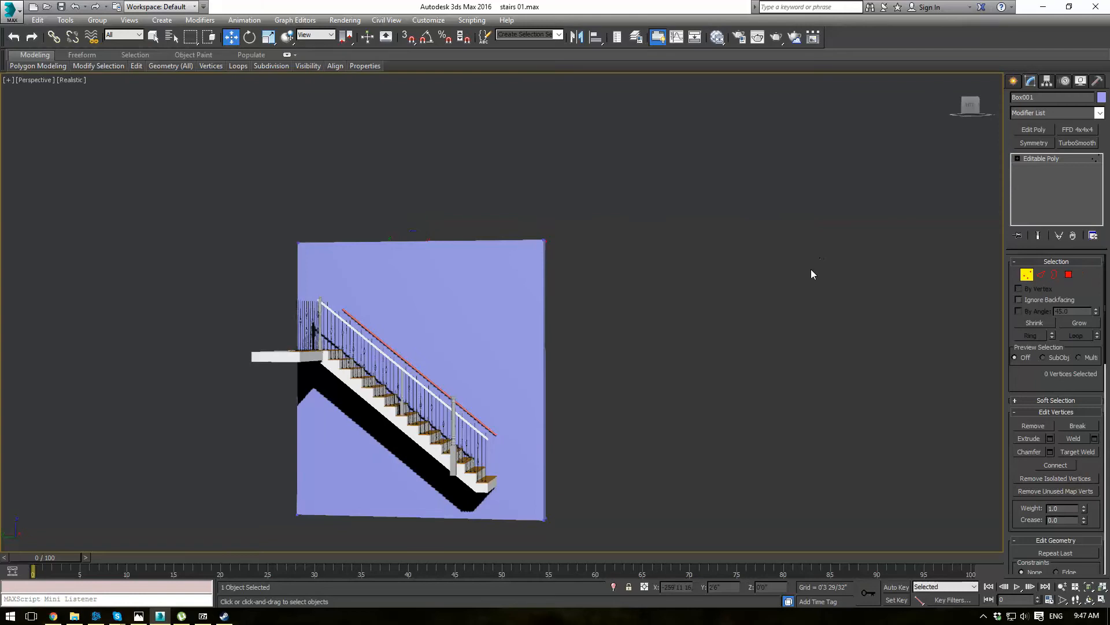
pyautogui.keyDown('alt'); pyautogui.moveTo(811, 269); pyautogui.dragTo(713, 301, button='middle'); pyautogui.keyUp('alt')
pyautogui.click(1041, 158)
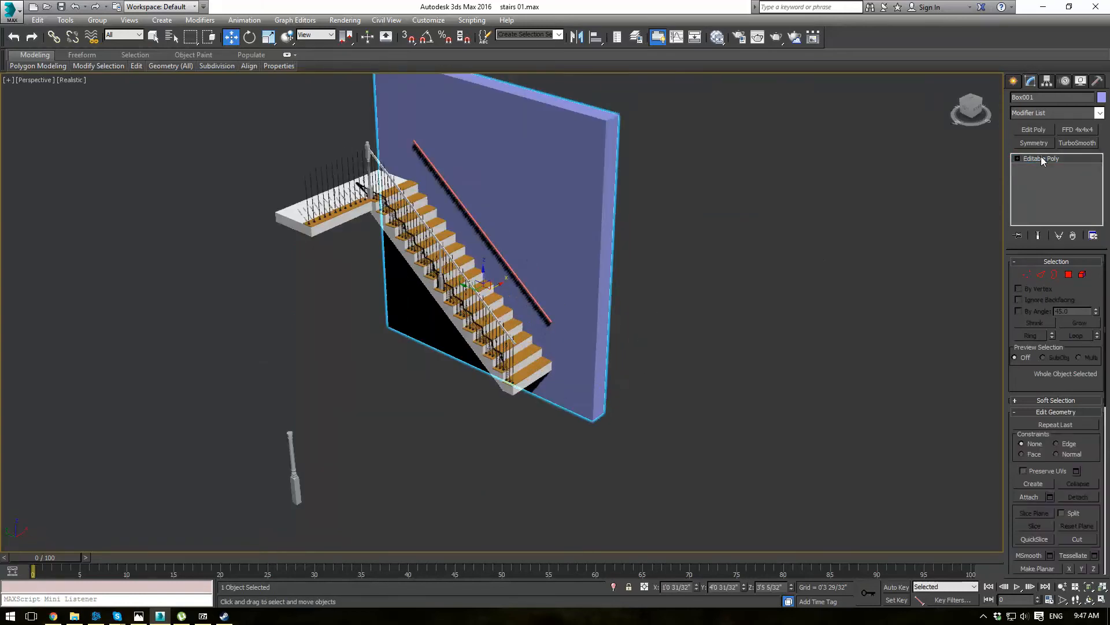
pyautogui.press('1')
pyautogui.scroll(3, 538, 244)
pyautogui.click(1060, 157)
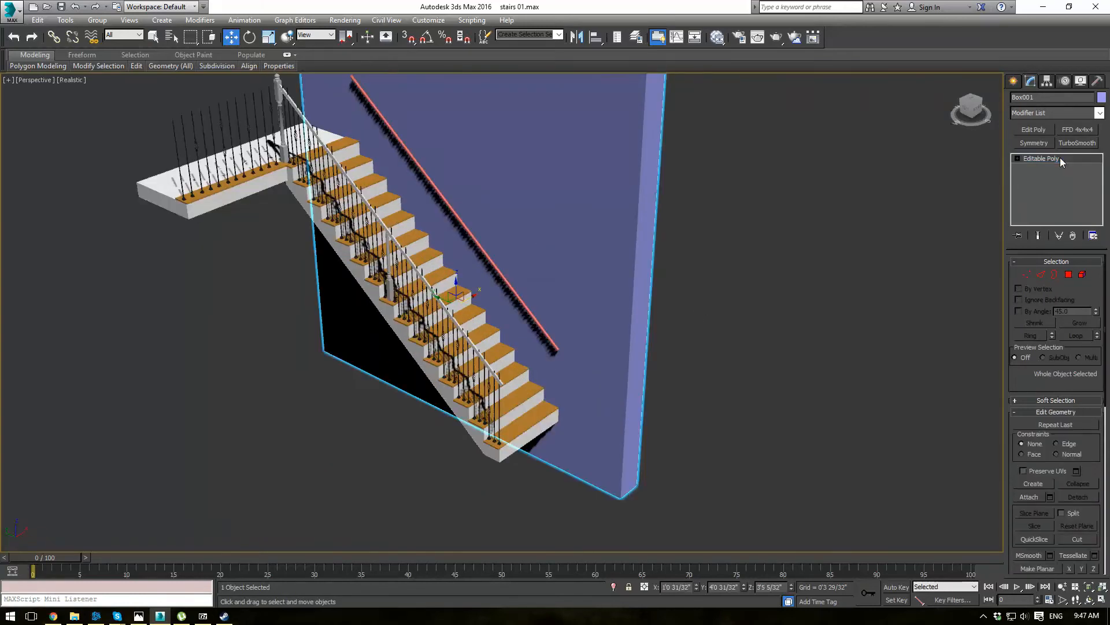
pyautogui.click(656, 238)
# Save the scene.
pyautogui.scroll(5, 637, 272)
pyautogui.keyDown('alt'); pyautogui.moveTo(604, 320); pyautogui.dragTo(144, 54, button='middle'); pyautogui.keyUp('alt')
pyautogui.click(11, 11)
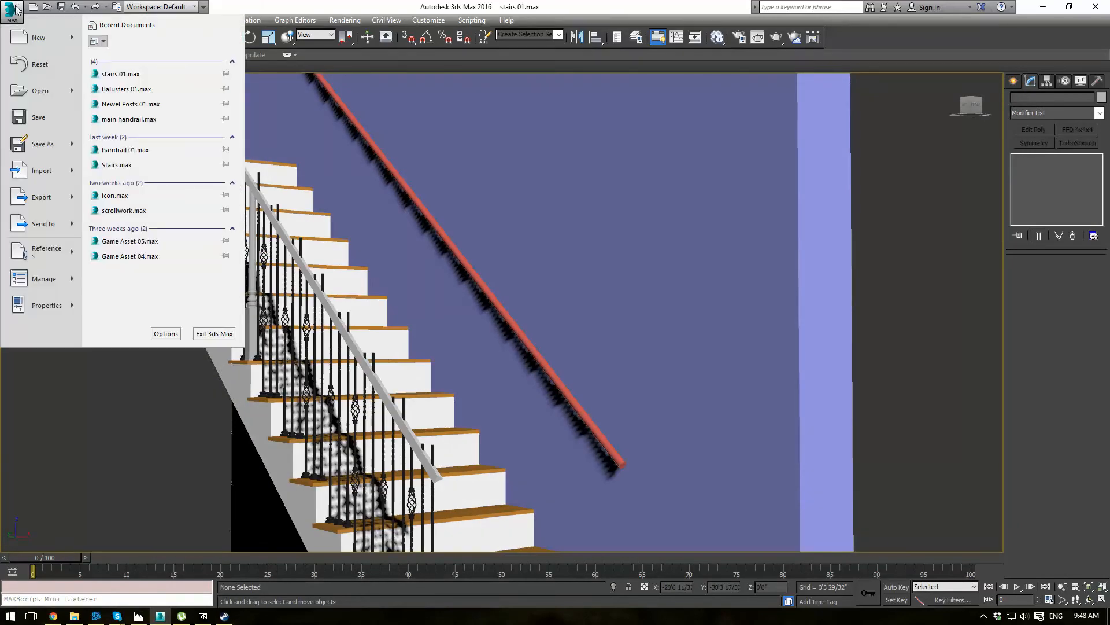
pyautogui.click(63, 7)
pyautogui.click(62, 7)
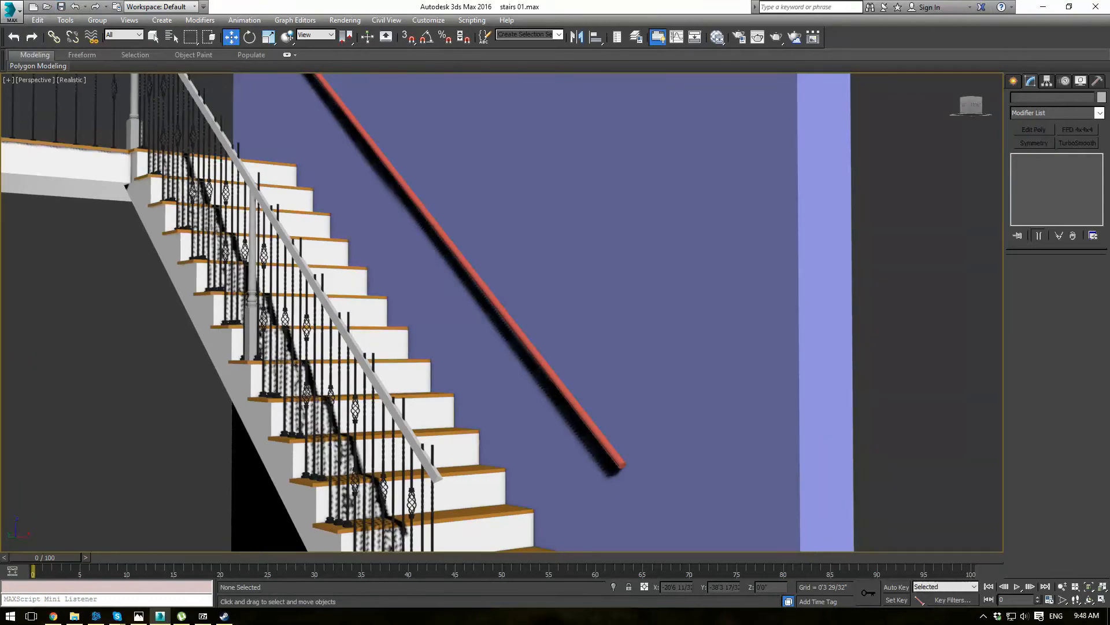
# Start merging handrail 01.max from the Stairs project's Handrail folder into the scene.
pyautogui.click(11, 9)
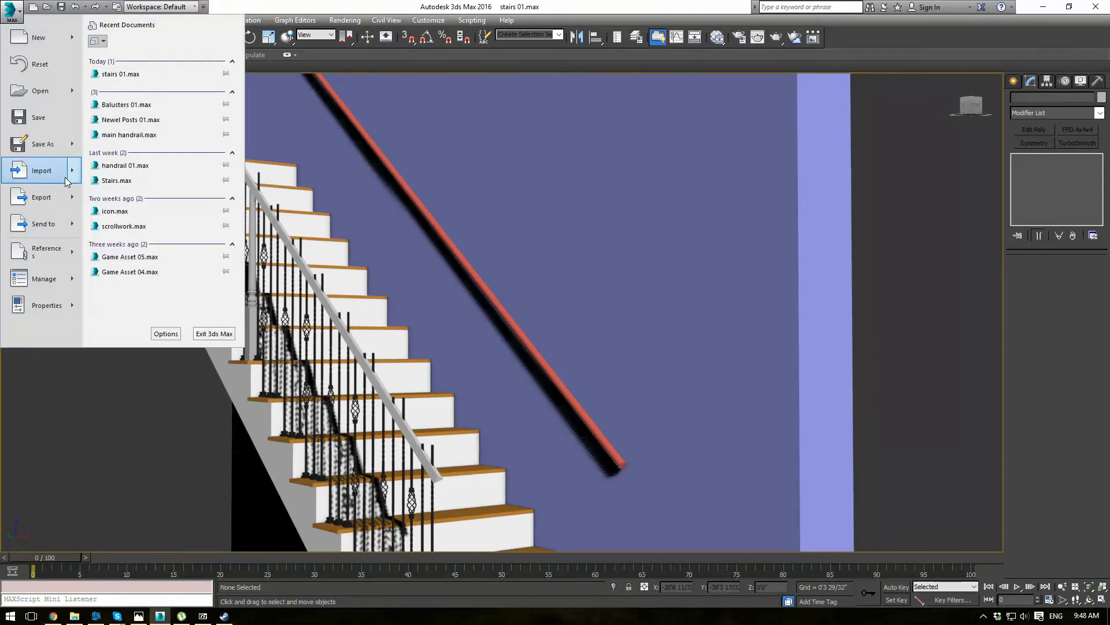
pyautogui.moveTo(67, 182)
pyautogui.click(153, 103)
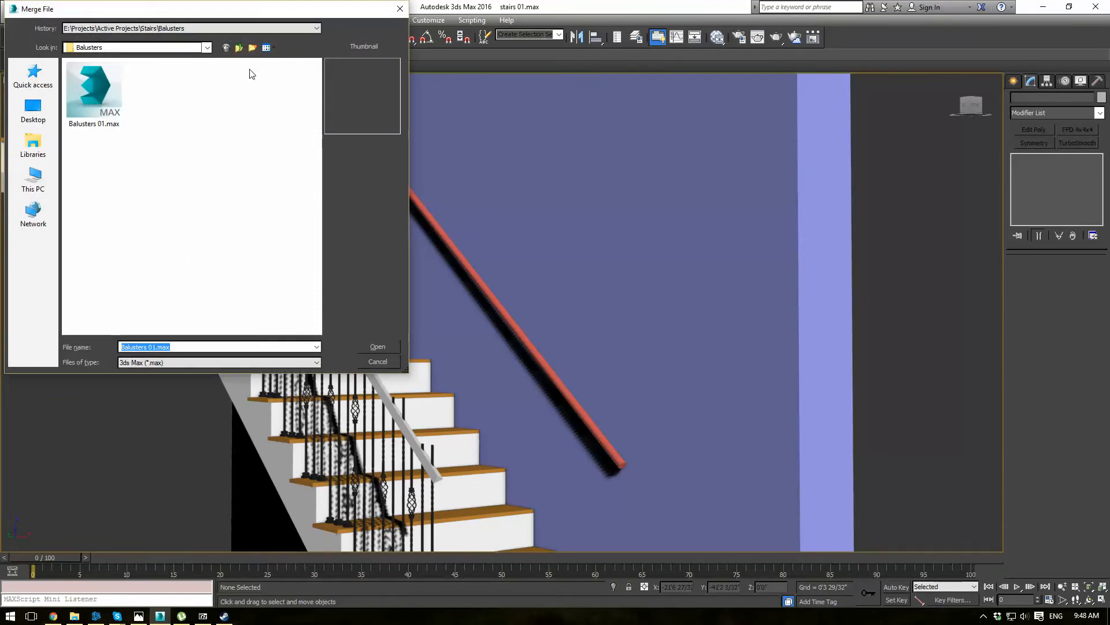
pyautogui.click(238, 47)
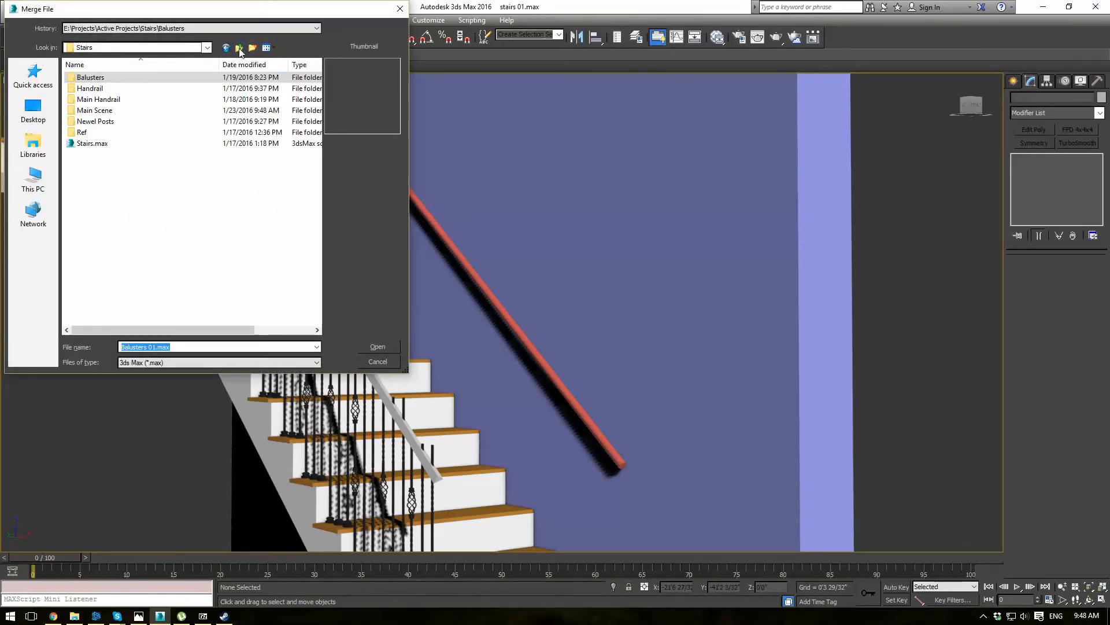
pyautogui.doubleClick(115, 89)
pyautogui.click(106, 92)
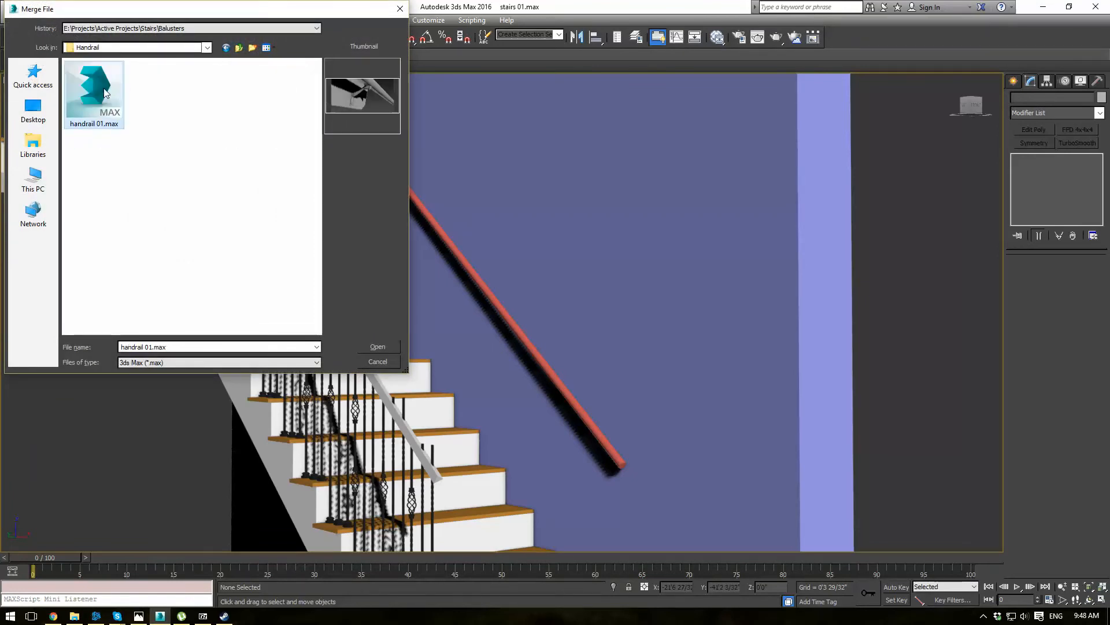
pyautogui.doubleClick(106, 92)
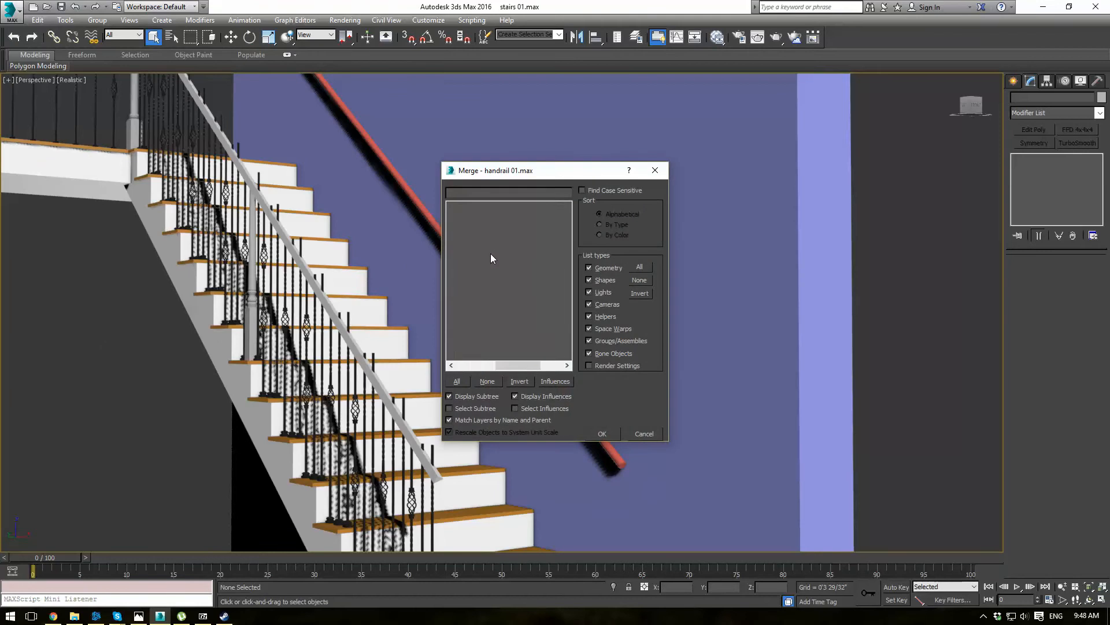
# Merge all boxes and cylinders from the list except PhysCamera001, auto-renaming objects with duplicate names.
pyautogui.hotkey('ctrl', 'a')
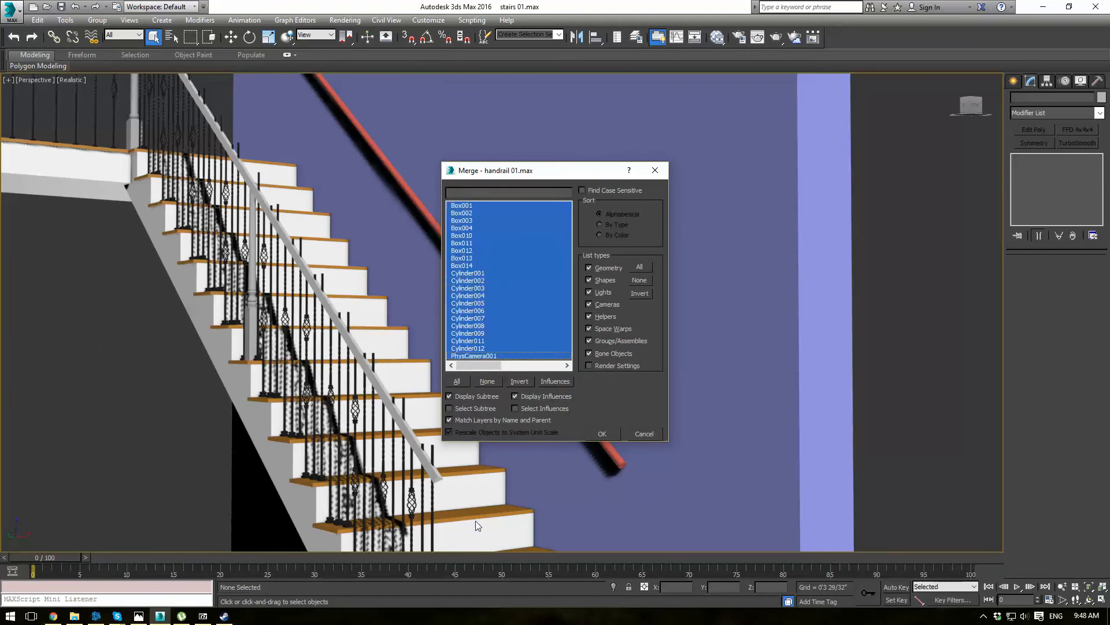
pyautogui.click(466, 341)
pyautogui.hotkey('shift', 'Up')
pyautogui.hotkey('shift', 'Up')
pyautogui.hotkey('shift', 'Up')
pyautogui.hotkey('shift', 'Up')
pyautogui.hotkey('shift', 'Up')
pyautogui.hotkey('shift', 'Up')
pyautogui.hotkey('shift', 'Up')
pyautogui.hotkey('shift', 'Up')
pyautogui.hotkey('shift', 'Up')
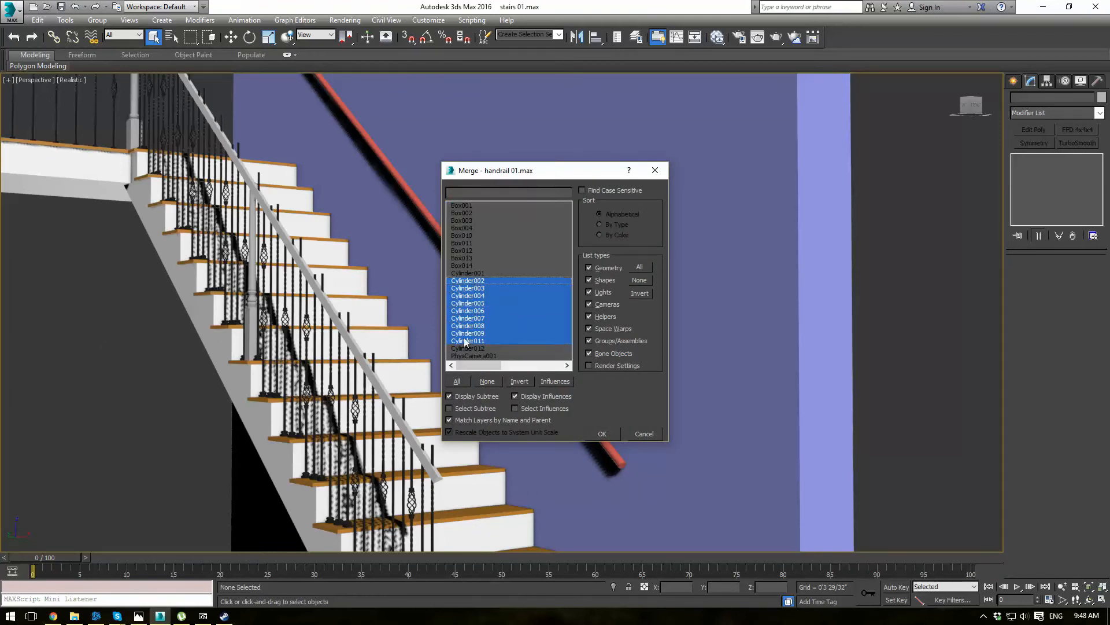
pyautogui.moveTo(463, 346); pyautogui.dragTo(461, 217)
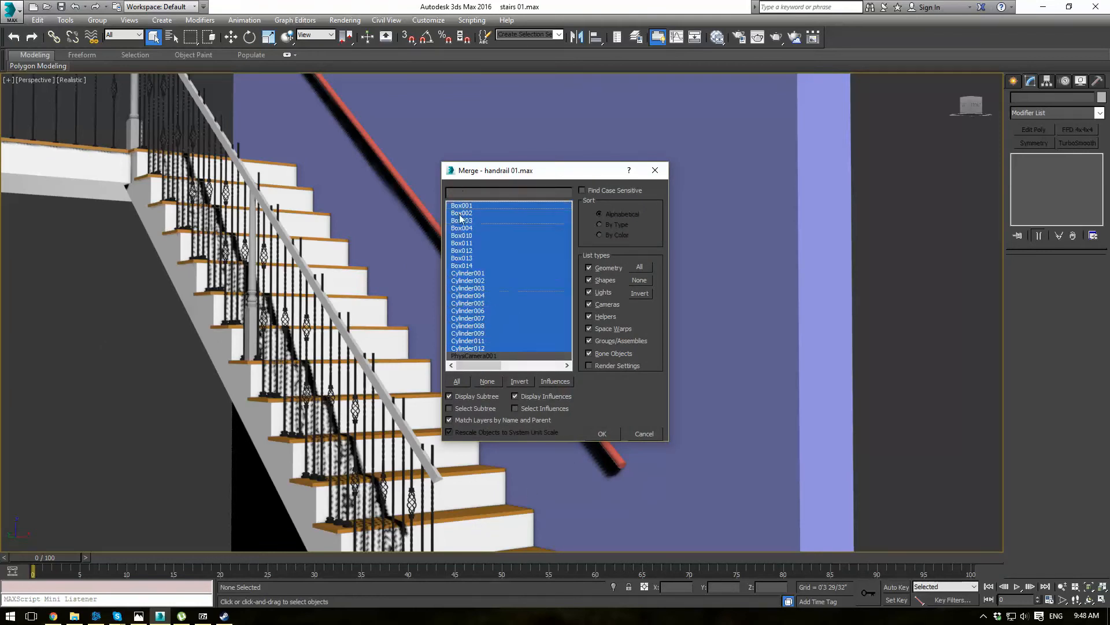
pyautogui.click(601, 433)
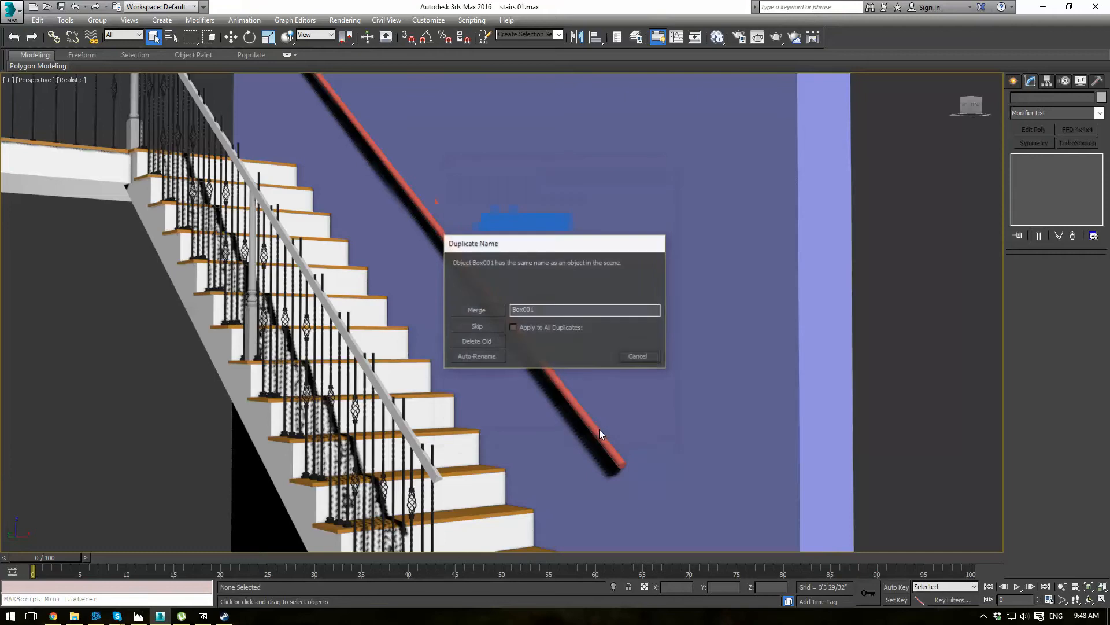
pyautogui.click(488, 355)
pyautogui.click(482, 360)
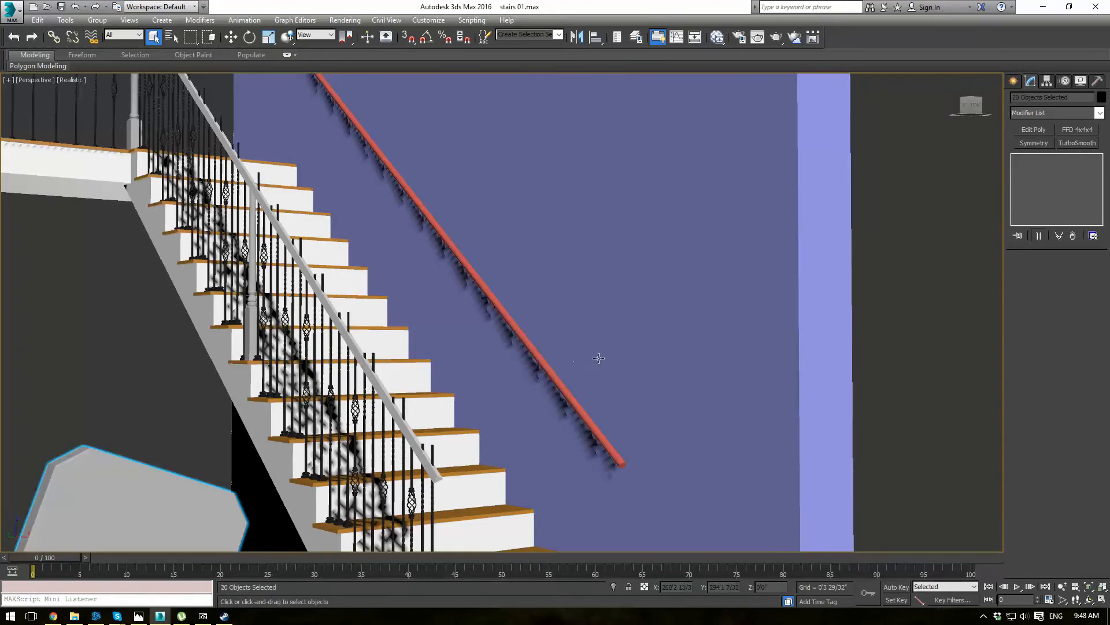
# Move the merged handrail assembly clear of the staircase and wall, then deselect it.
pyautogui.scroll(-10, 463, 347)
pyautogui.press('w')
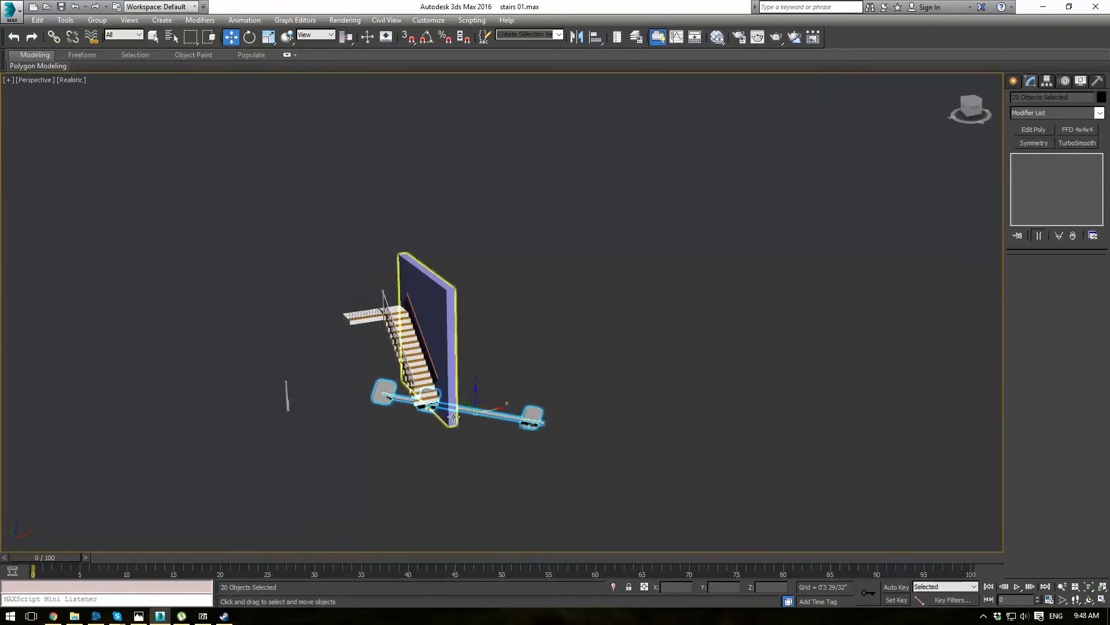
pyautogui.moveTo(465, 404); pyautogui.dragTo(560, 453)
pyautogui.click(565, 414)
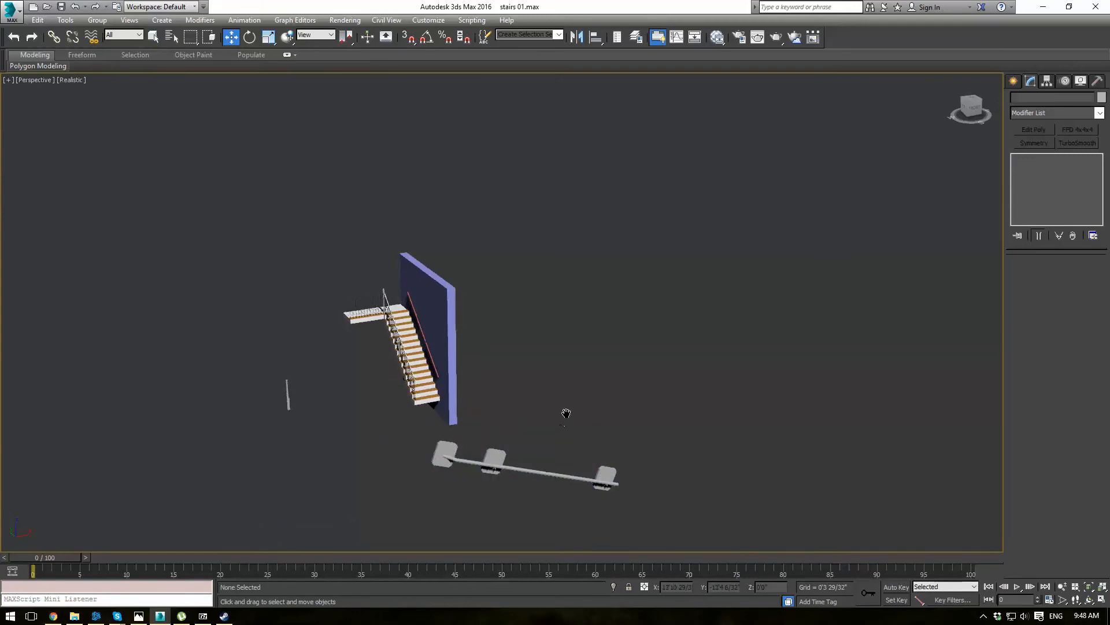
# Delete the merged rail and two of its three wall brackets, keeping a single bracket with its plate.
pyautogui.scroll(5, 623, 365)
pyautogui.moveTo(731, 477); pyautogui.dragTo(732, 478)
pyautogui.press('Delete')
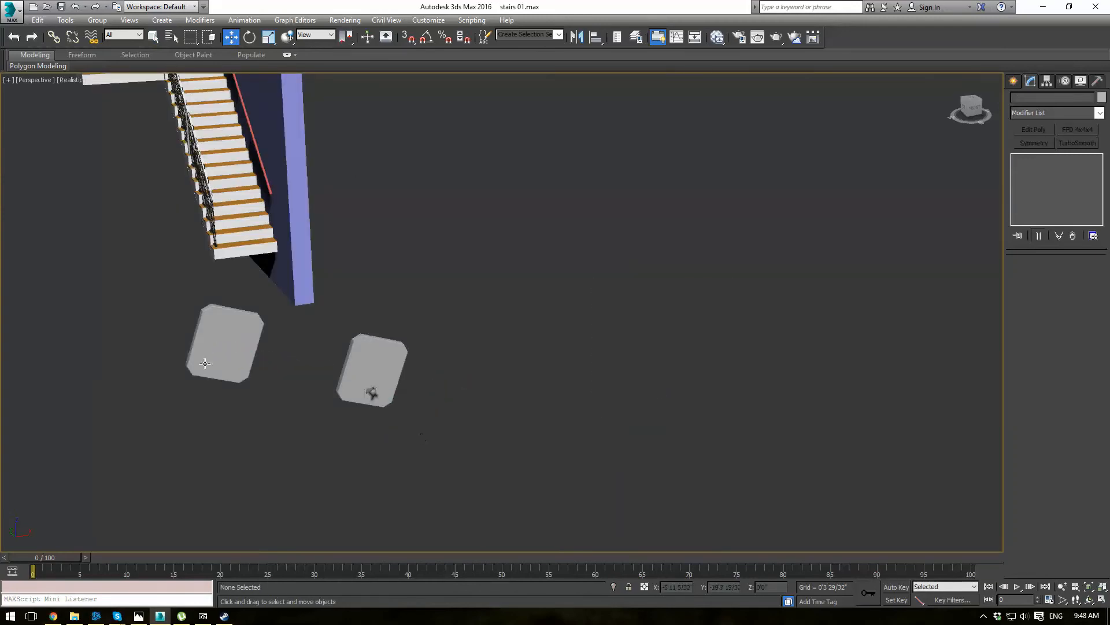
pyautogui.moveTo(184, 296); pyautogui.dragTo(262, 384)
pyautogui.press('Delete')
# Select the remaining bracket with its plate and move it in the top view to the foot of the staircase.
pyautogui.scroll(6, 300, 382)
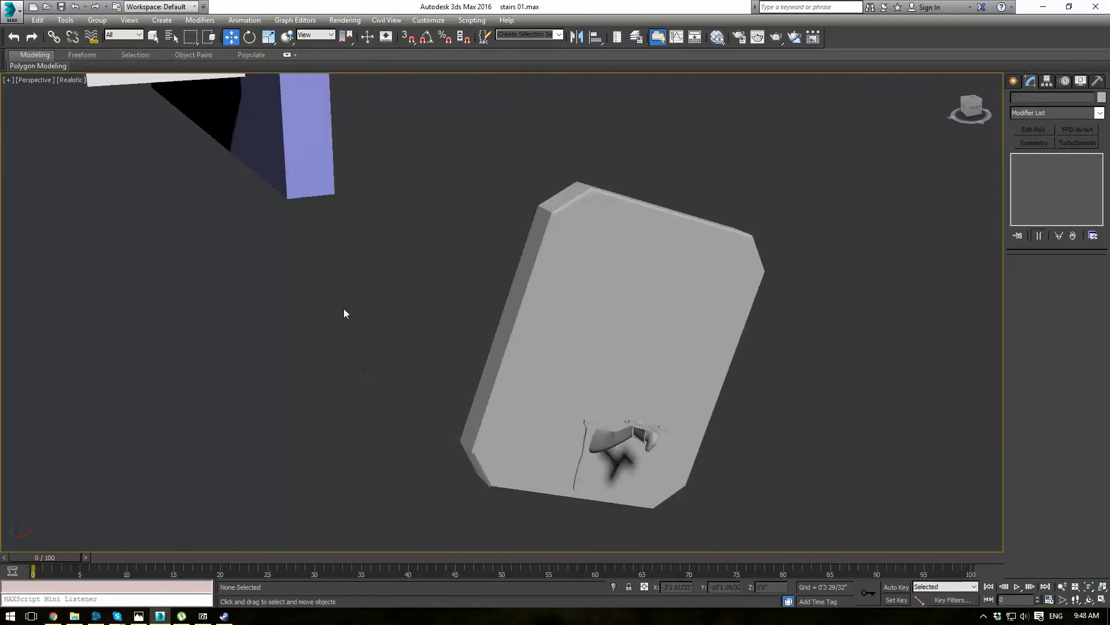
pyautogui.moveTo(372, 310); pyautogui.dragTo(711, 484)
pyautogui.scroll(-6, 636, 405)
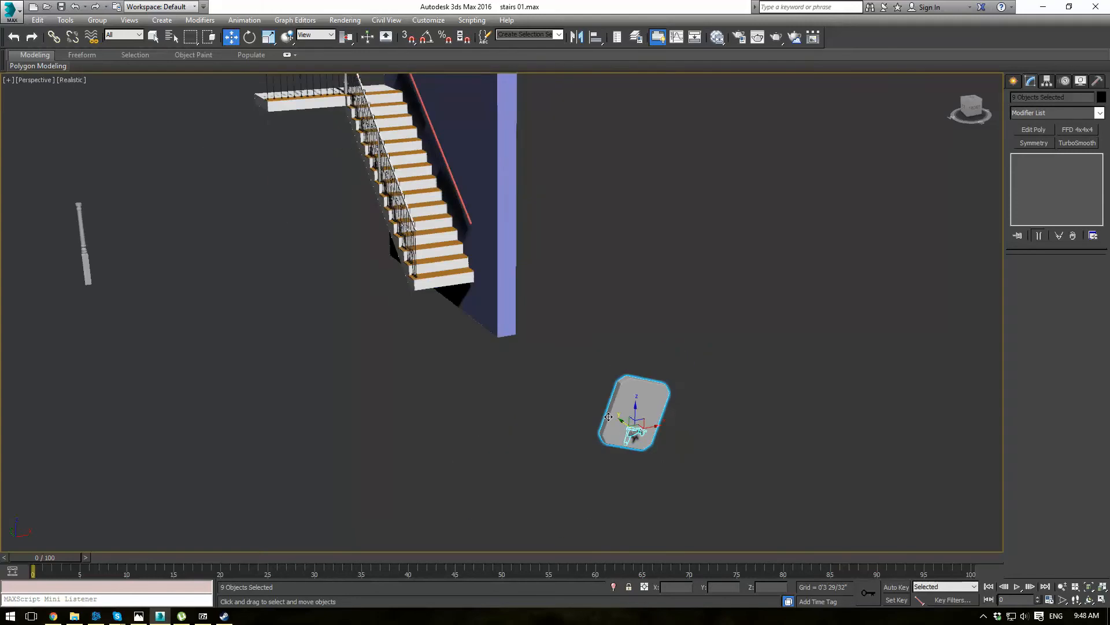
pyautogui.press('t')
pyautogui.scroll(-8, 582, 425)
pyautogui.scroll(6, 541, 289)
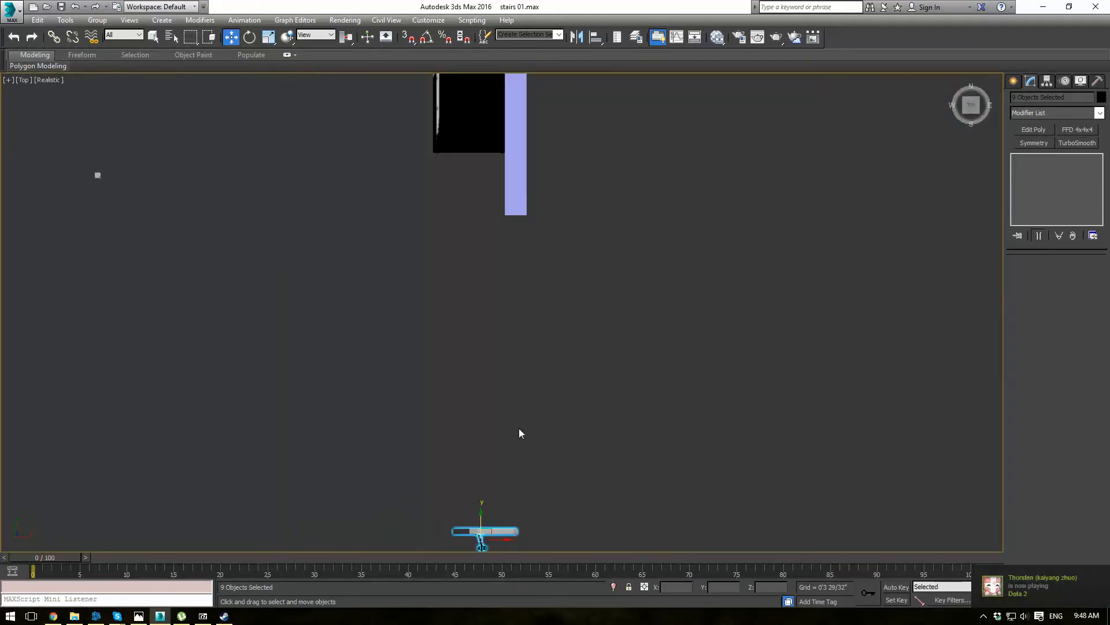
pyautogui.press('F3')
pyautogui.moveTo(497, 522); pyautogui.dragTo(509, 161)
pyautogui.scroll(2, 478, 154)
pyautogui.scroll(4, 478, 156)
# Rotate the bracket 90 degrees in plan with angle snap so its plate parallels the wall, and move it beside the rail's lower end.
pyautogui.press('e')
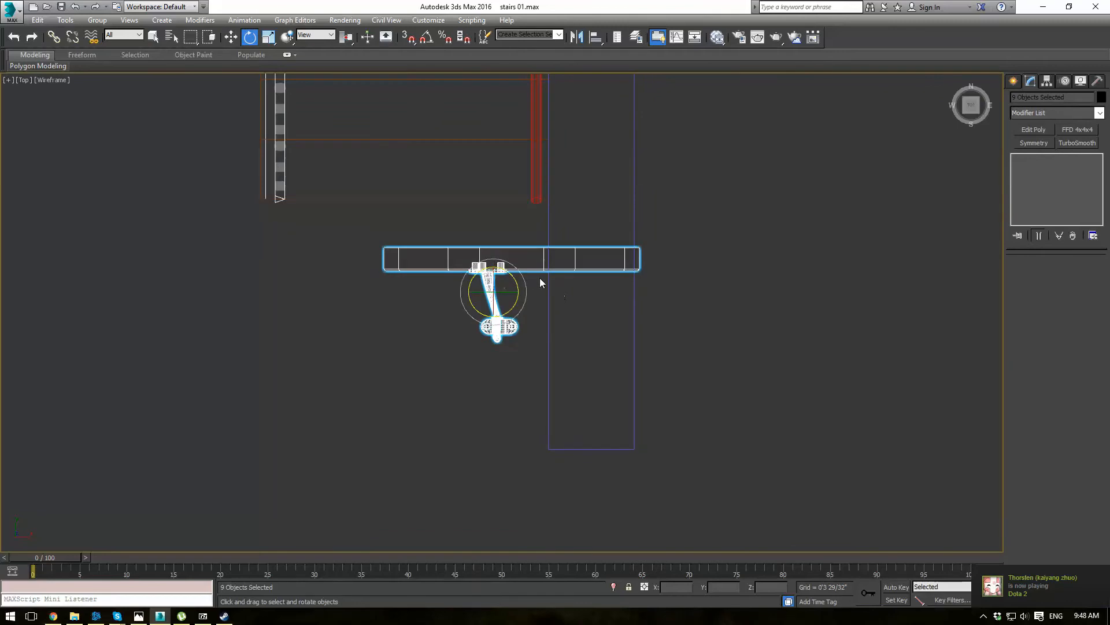
pyautogui.press('a')
pyautogui.moveTo(504, 273); pyautogui.dragTo(504, 136)
pyautogui.press('w')
pyautogui.moveTo(504, 139); pyautogui.dragTo(488, 296, button='middle')
# Scale the bracket assembly down uniformly and move it sideways in plan so its plate sits against the wall.
pyautogui.press('r')
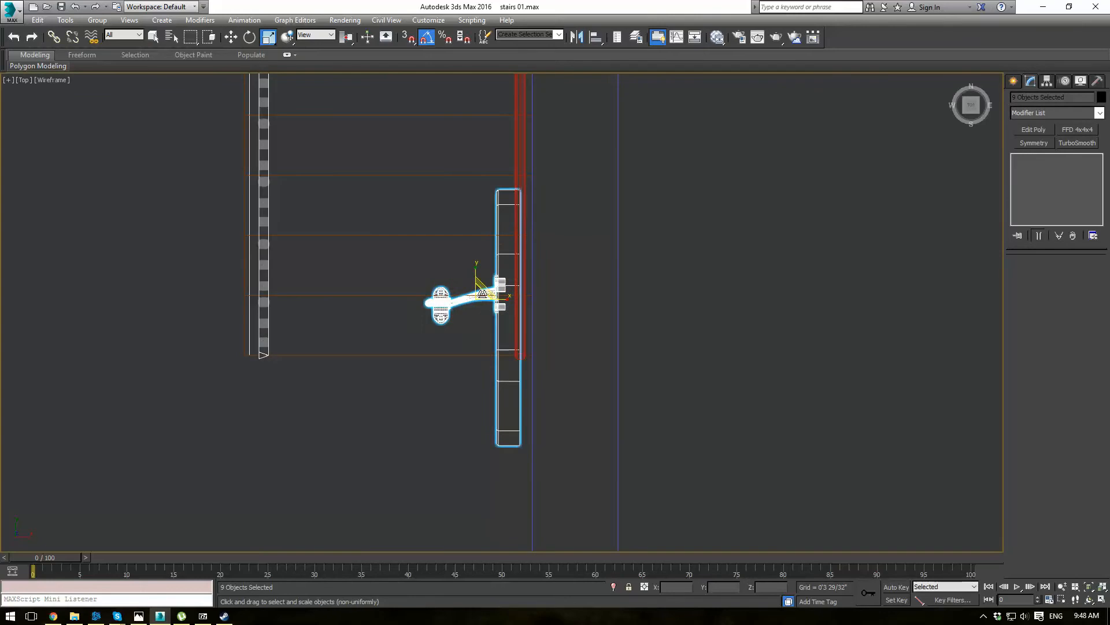
pyautogui.moveTo(482, 295); pyautogui.dragTo(486, 518)
pyautogui.scroll(4, 520, 349)
pyautogui.press('w')
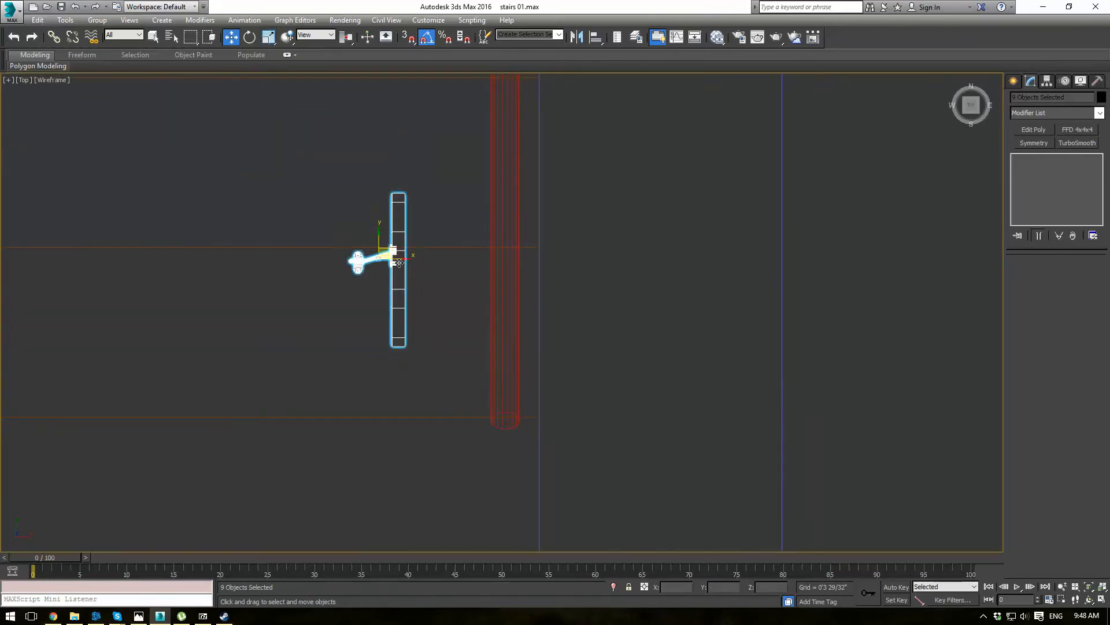
pyautogui.moveTo(399, 263); pyautogui.dragTo(531, 277)
pyautogui.scroll(5, 520, 271)
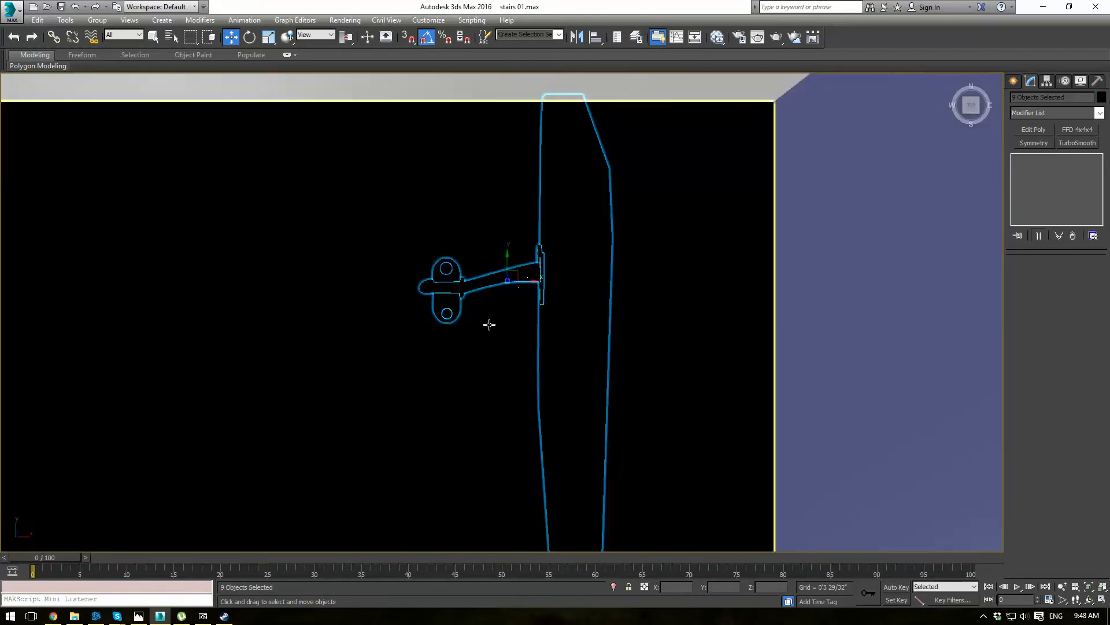
# Raise the bracket assembly to the red handrail's height, positioning it beneath the rail near its lower end.
pyautogui.scroll(-5, 489, 324)
pyautogui.keyDown('alt'); pyautogui.moveTo(492, 324); pyautogui.dragTo(573, 263, button='middle'); pyautogui.keyUp('alt')
pyautogui.scroll(-6, 560, 275)
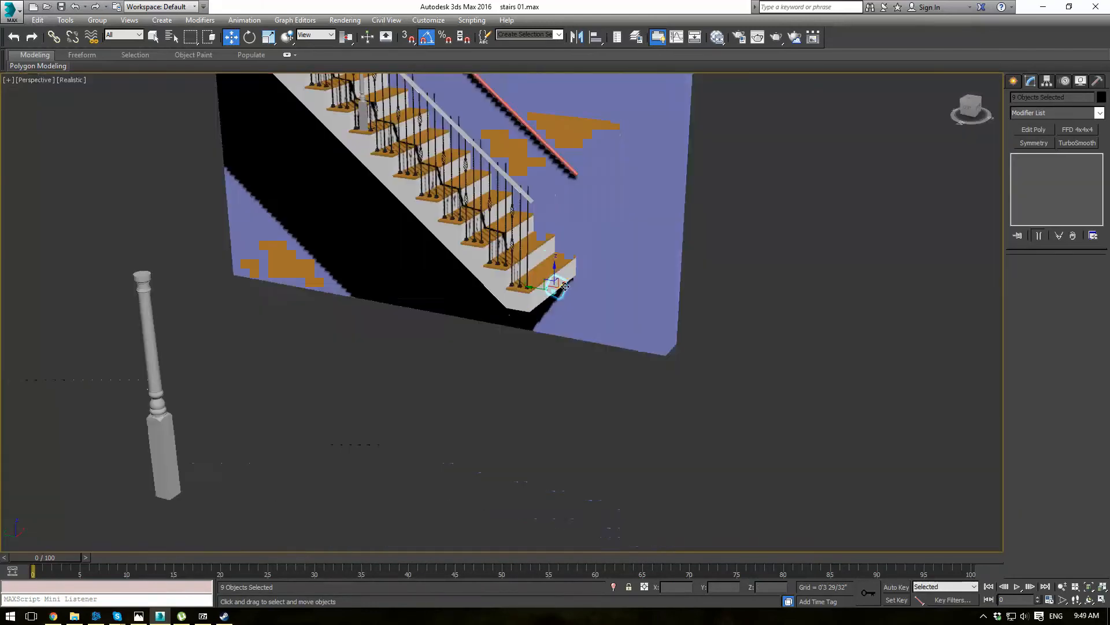
pyautogui.scroll(2, 558, 269)
pyautogui.moveTo(549, 270); pyautogui.dragTo(551, 105)
pyautogui.scroll(5, 553, 104)
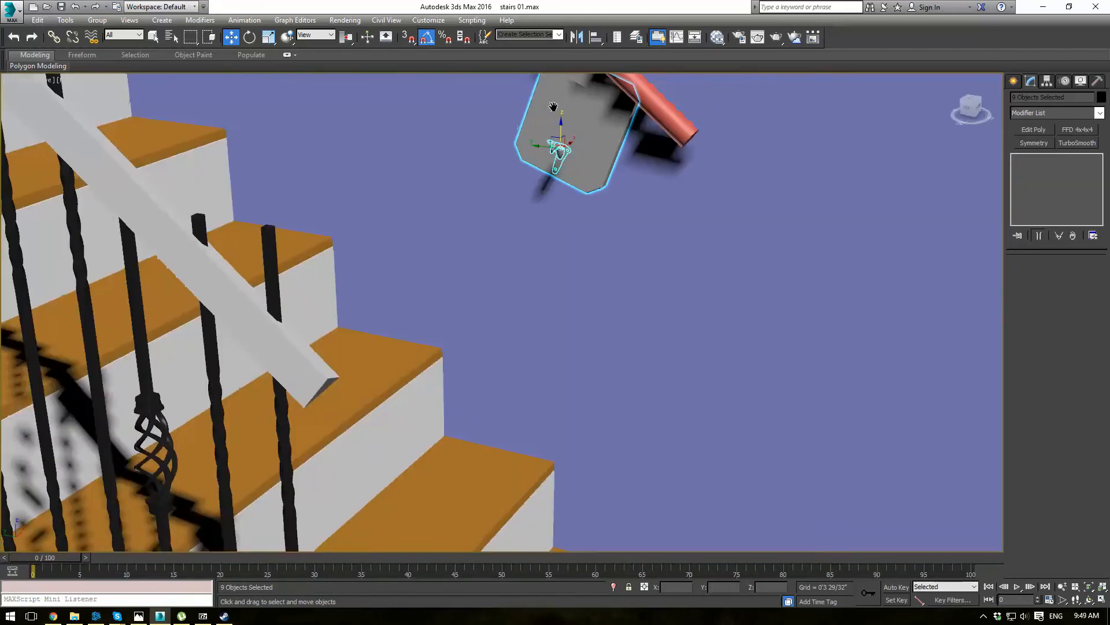
pyautogui.moveTo(554, 104); pyautogui.dragTo(506, 309, button='middle')
pyautogui.scroll(2, 506, 309)
pyautogui.moveTo(508, 408); pyautogui.dragTo(563, 231)
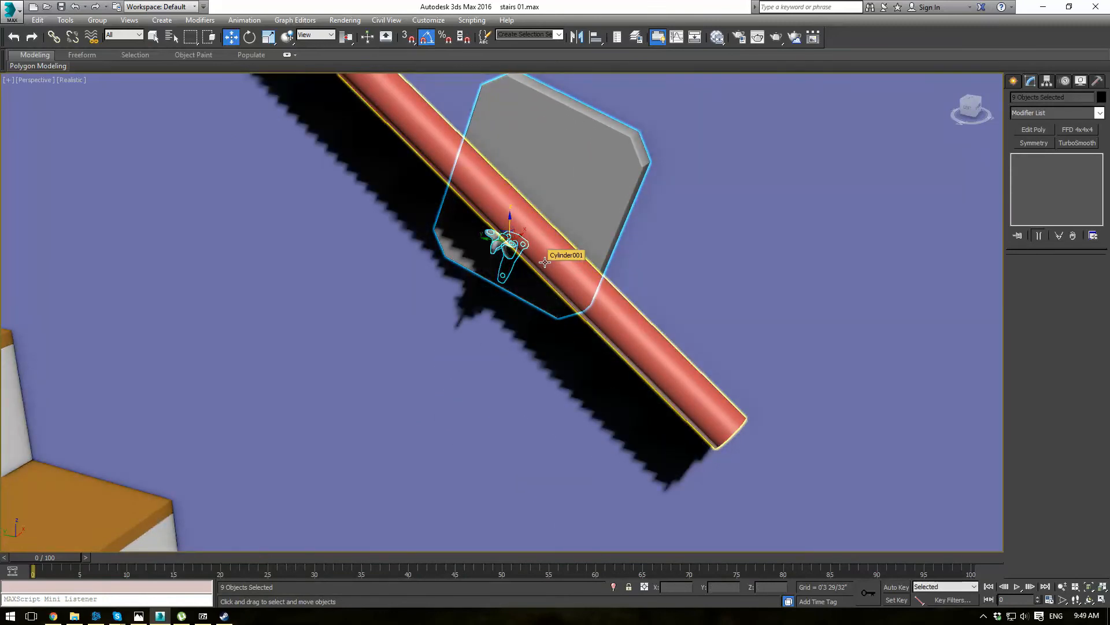
# Rotate the bracket assembly in the left view to align its plate with the handrail's slope.
pyautogui.scroll(-2, 544, 259)
pyautogui.press('l')
pyautogui.scroll(5, 454, 276)
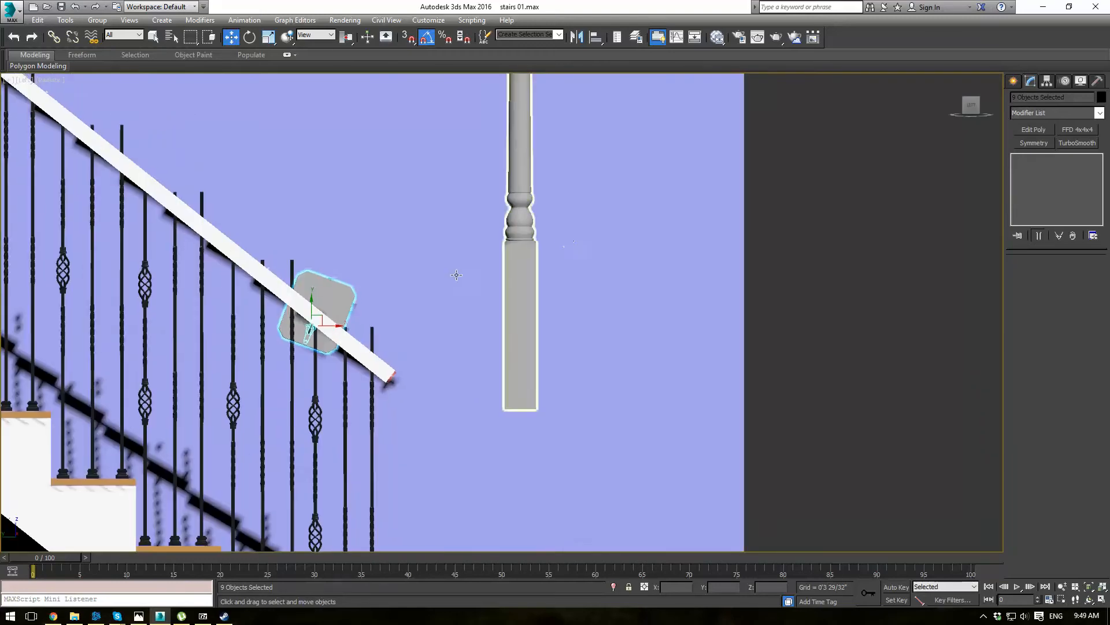
pyautogui.moveTo(314, 299); pyautogui.dragTo(414, 229, button='middle')
pyautogui.press('e')
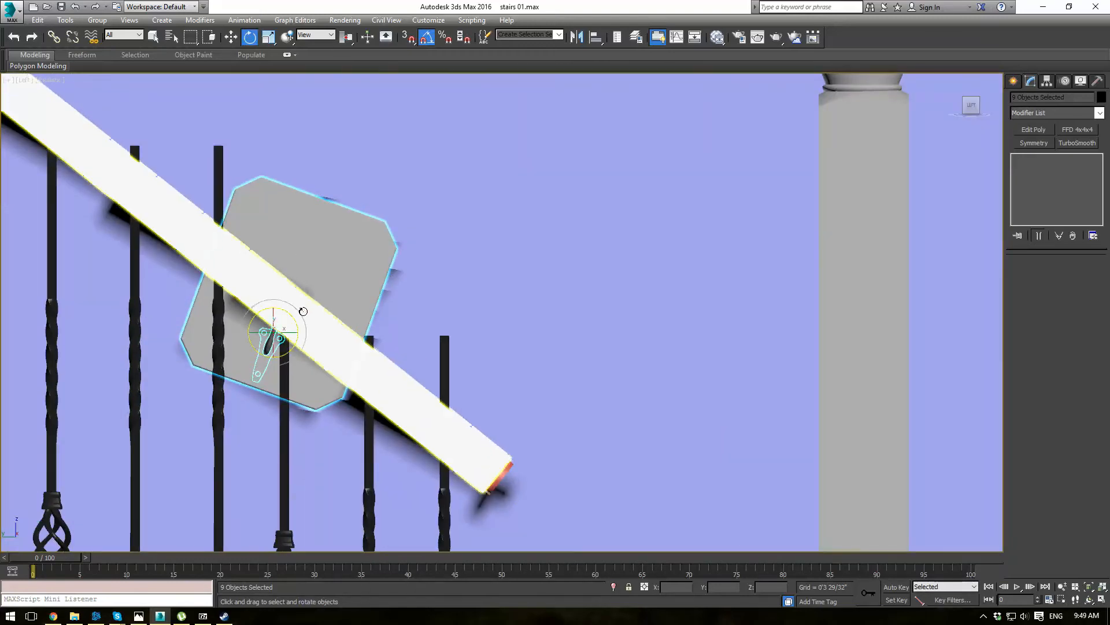
pyautogui.moveTo(291, 314); pyautogui.dragTo(297, 319)
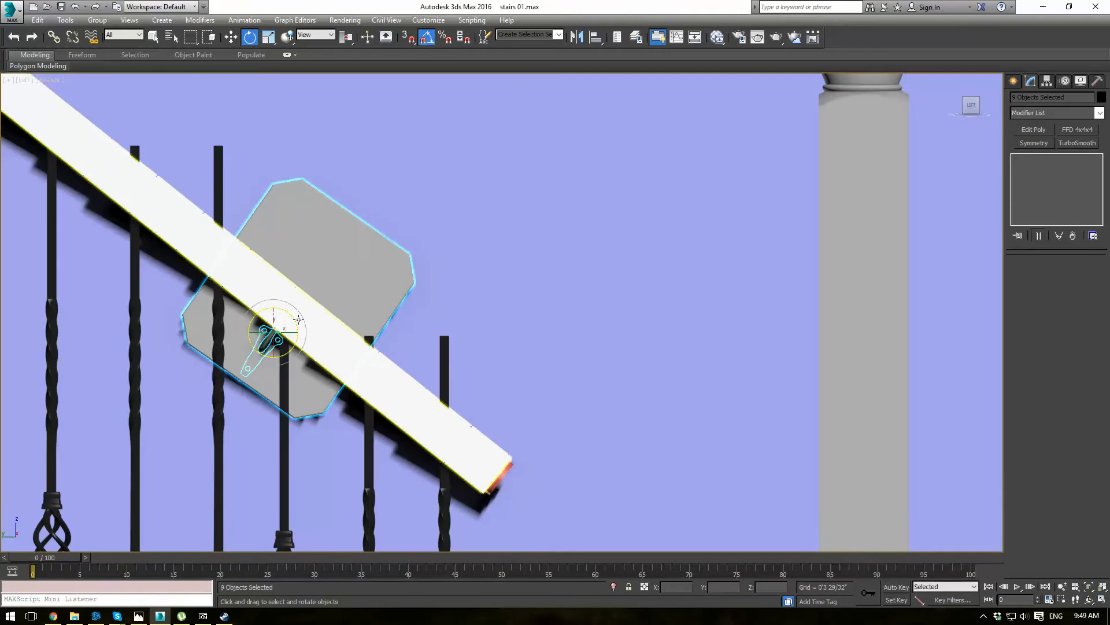
# Select the bracket's wall plate and remove its UVW Map modifier, leaving only the Editable Poly.
pyautogui.press('w')
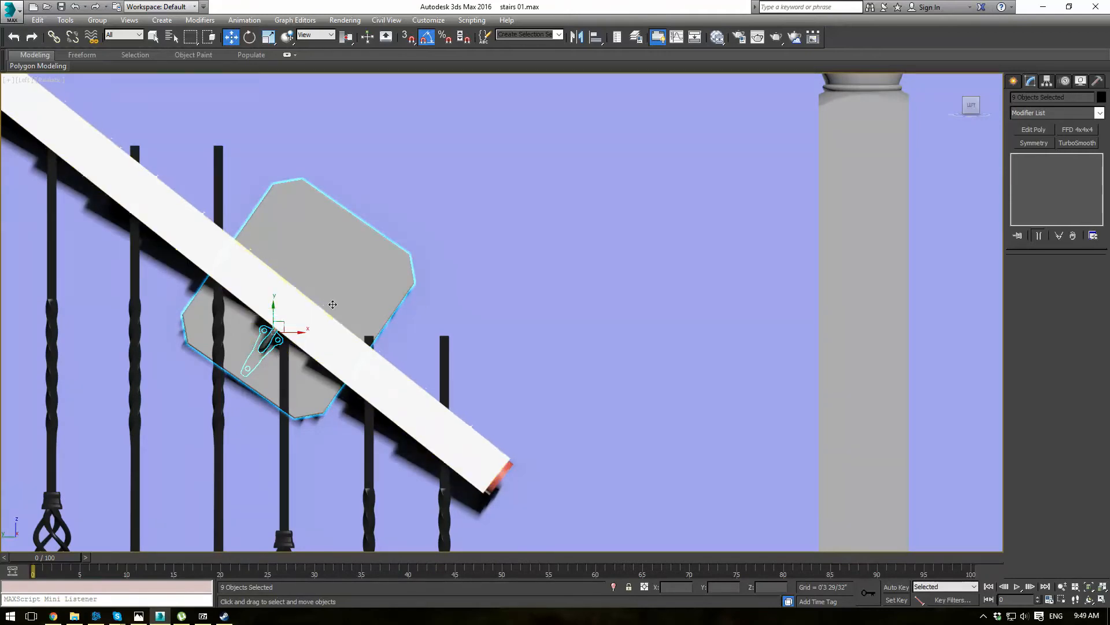
pyautogui.click(268, 160)
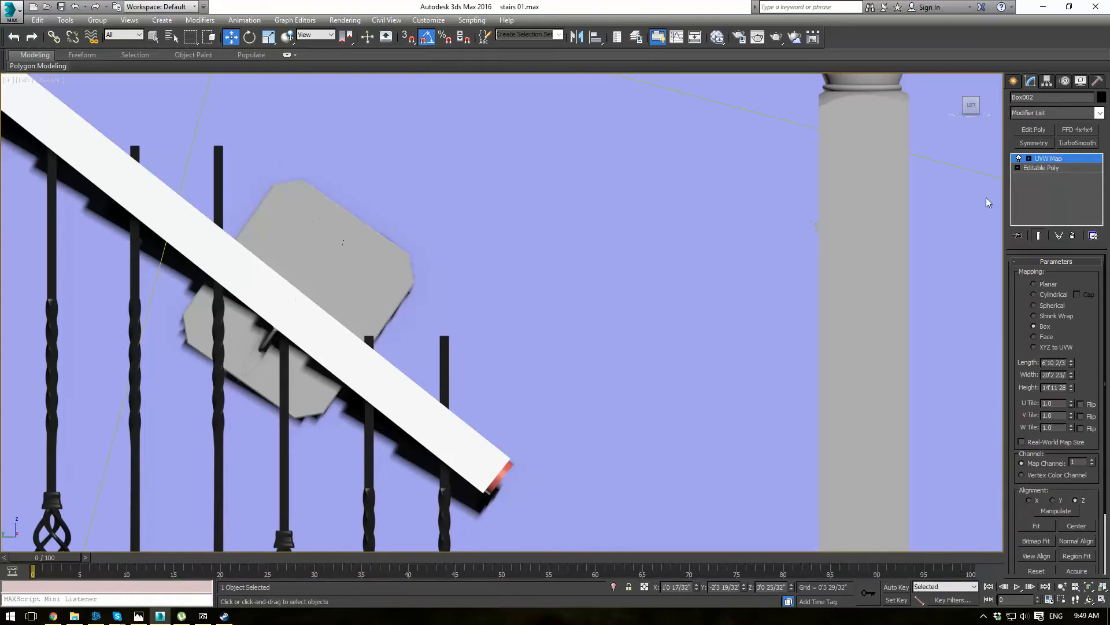
pyautogui.click(1047, 168)
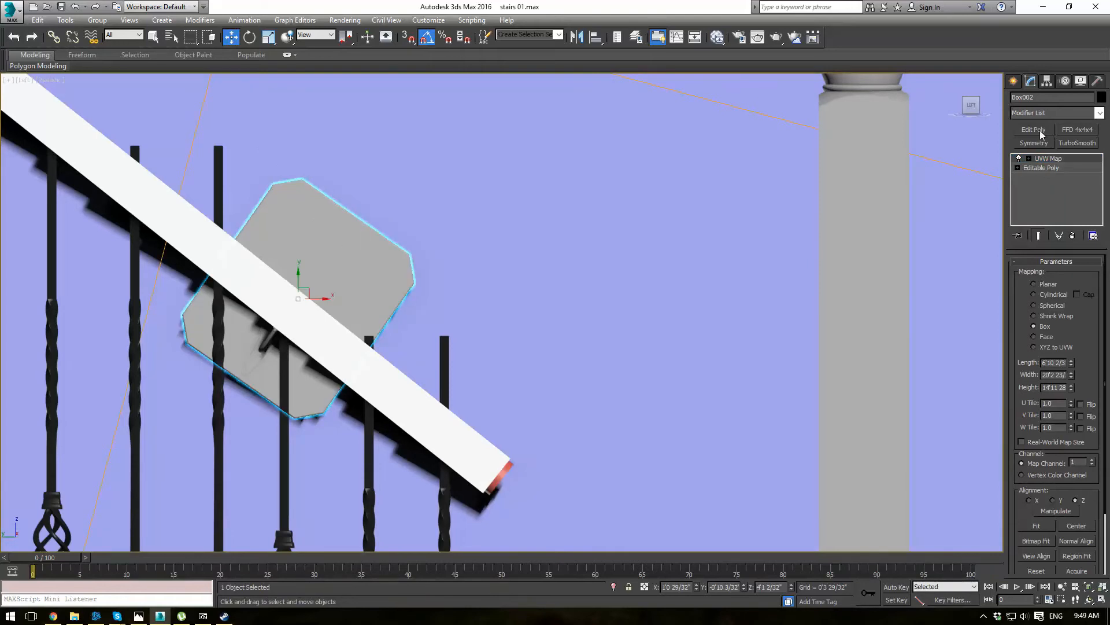
pyautogui.click(1072, 235)
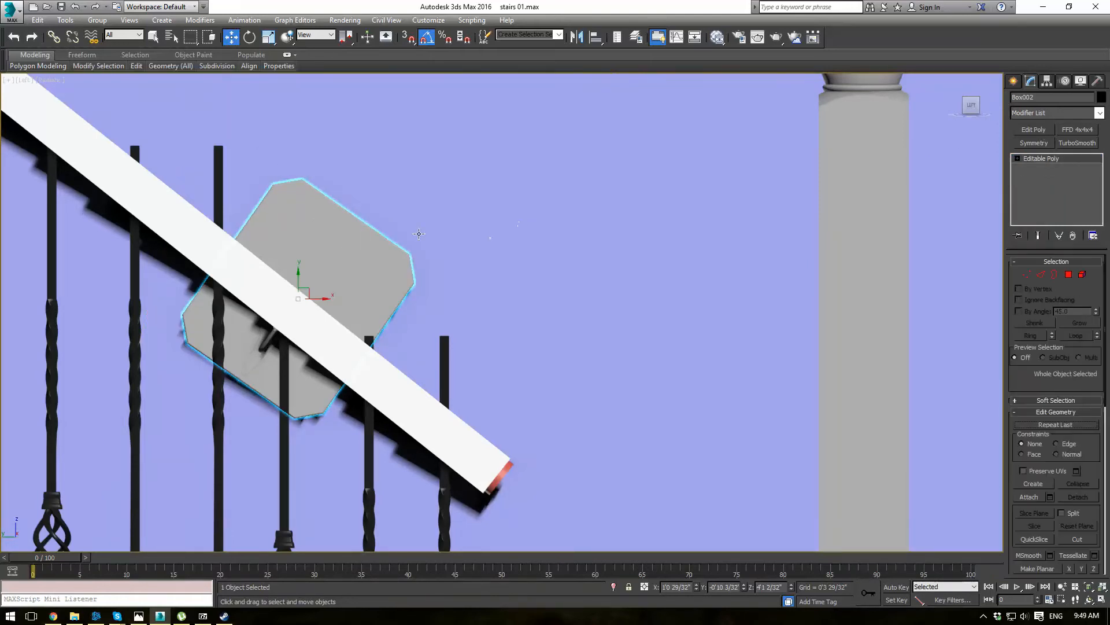
# Shorten the wall plate by moving its 12 upper vertices down along the plate's tilt, and finish vertex editing.
pyautogui.press('1')
pyautogui.moveTo(205, 138); pyautogui.dragTo(478, 315)
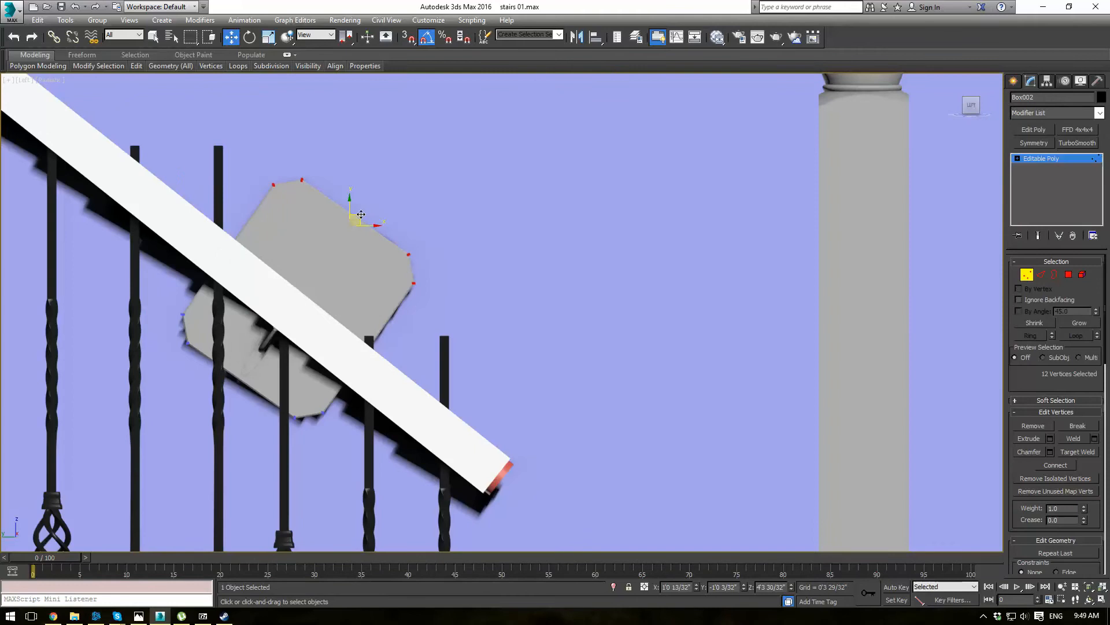
pyautogui.keyDown('shift'); pyautogui.moveTo(357, 219); pyautogui.dragTo(354, 223); pyautogui.keyUp('shift')
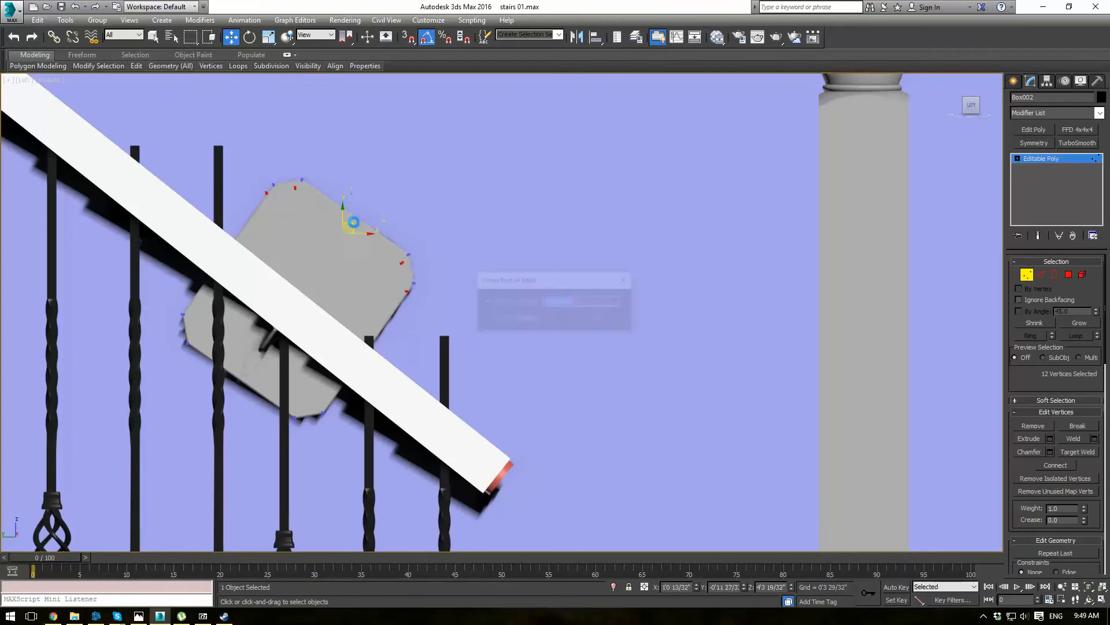
pyautogui.click(627, 282)
pyautogui.moveTo(453, 286); pyautogui.dragTo(454, 289)
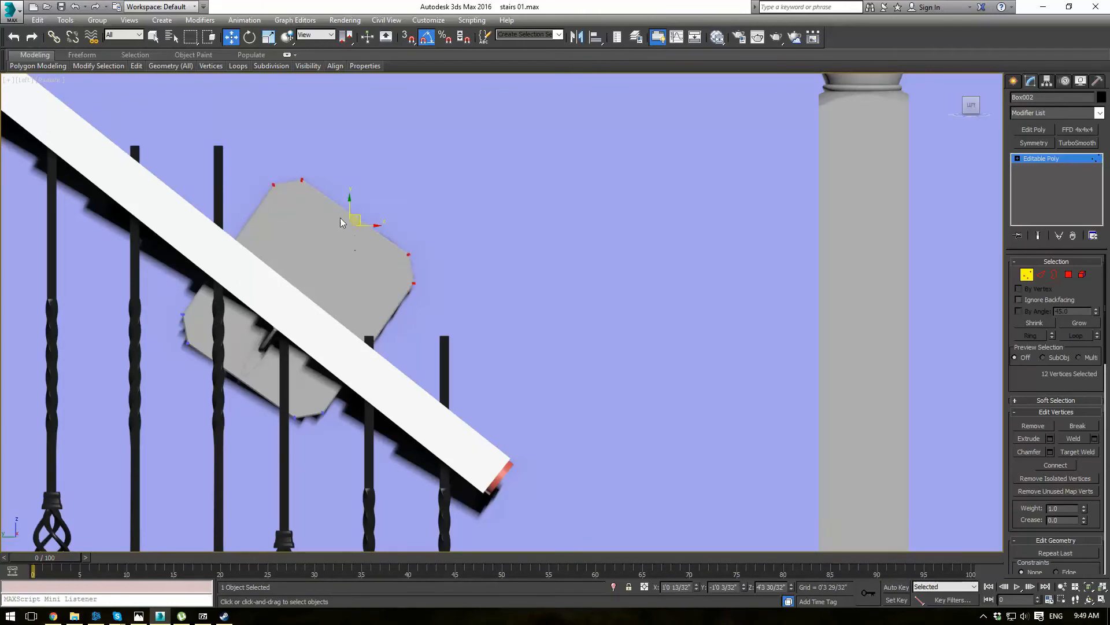
pyautogui.moveTo(361, 214); pyautogui.dragTo(346, 239)
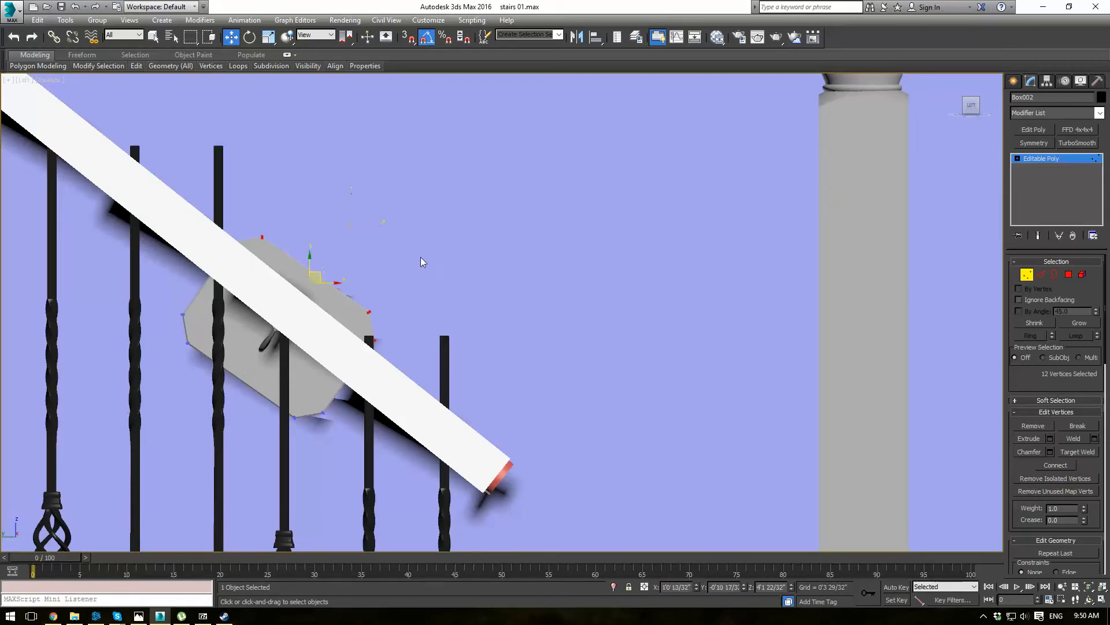
pyautogui.click(1044, 164)
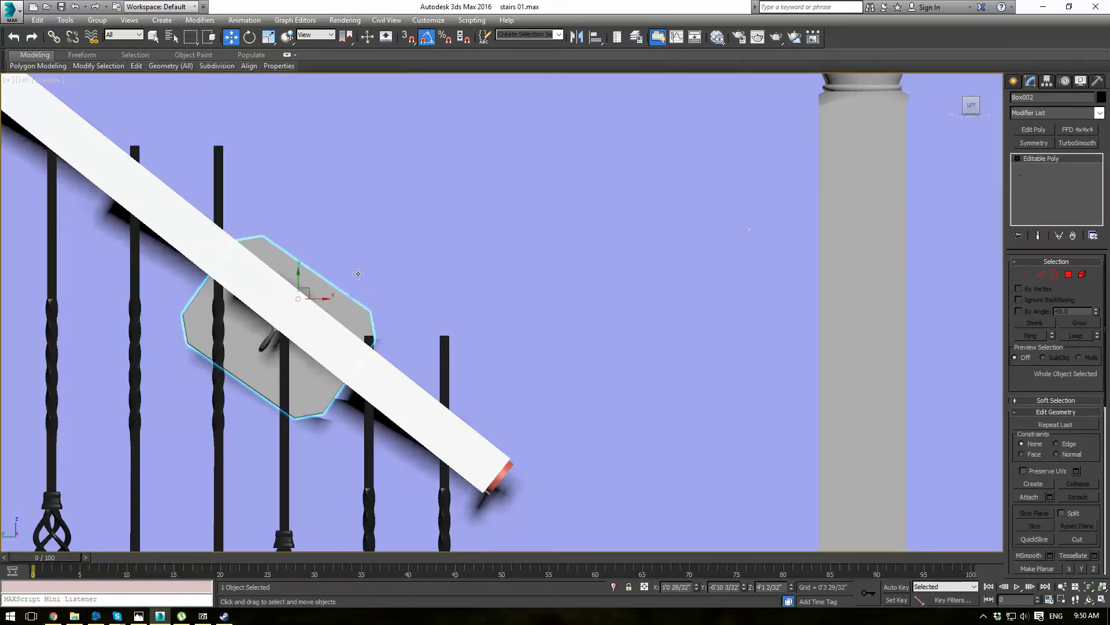
# Select the complete bracket assembly at the lower end of the handrail, removing the wall and handrail from the selection.
pyautogui.press('p')
pyautogui.scroll(-2, 413, 317)
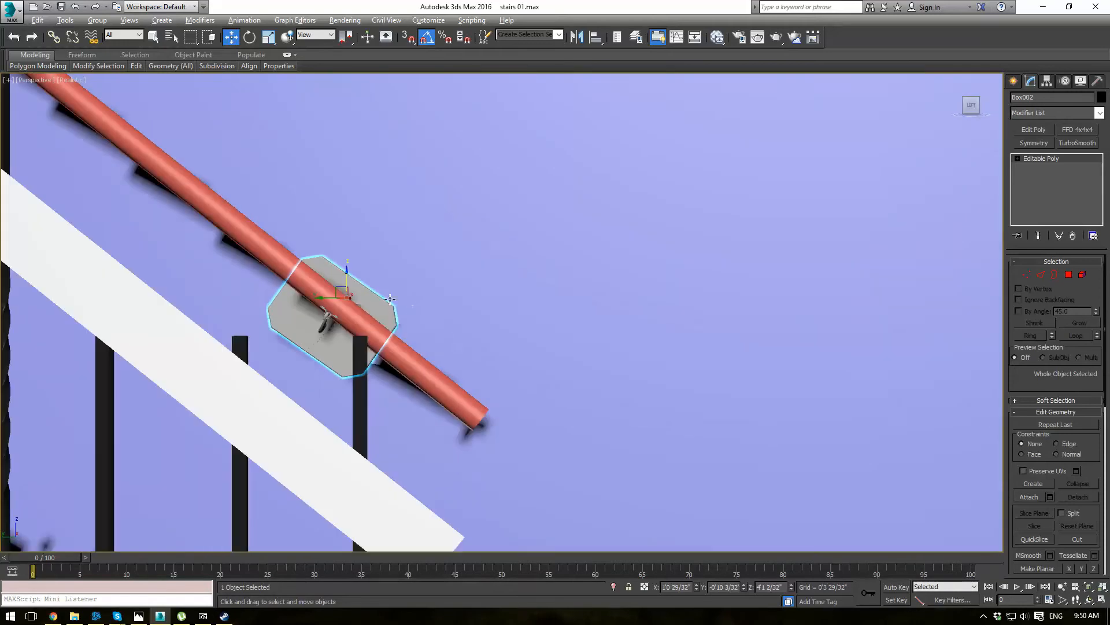
pyautogui.keyDown('alt'); pyautogui.moveTo(392, 307); pyautogui.dragTo(366, 264, button='middle'); pyautogui.keyUp('alt')
pyautogui.scroll(-10, 366, 264)
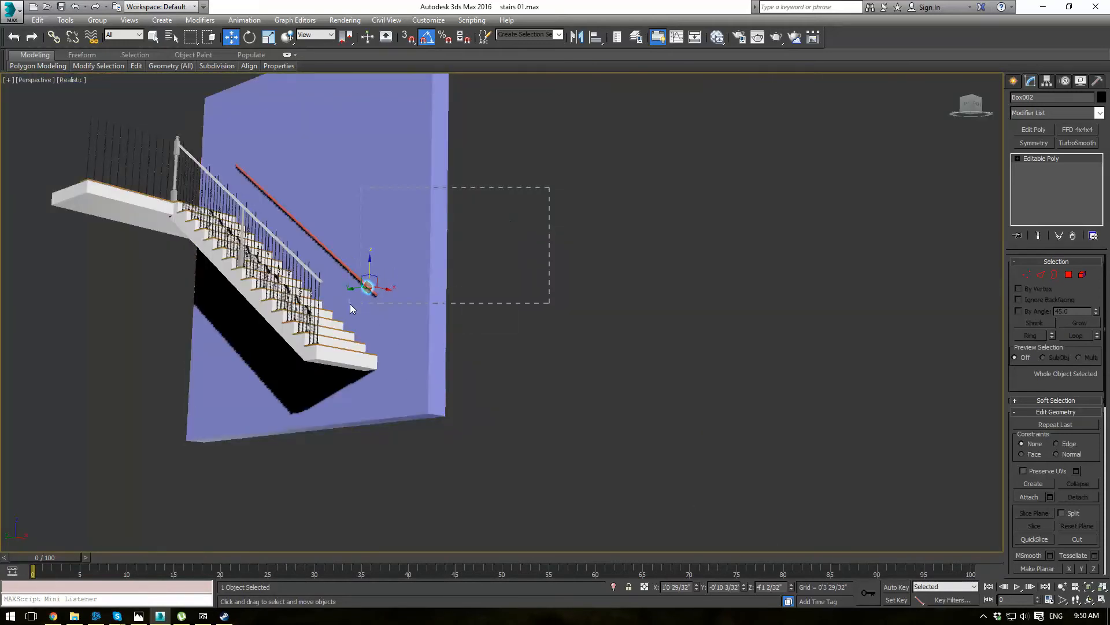
pyautogui.moveTo(349, 304); pyautogui.dragTo(350, 303)
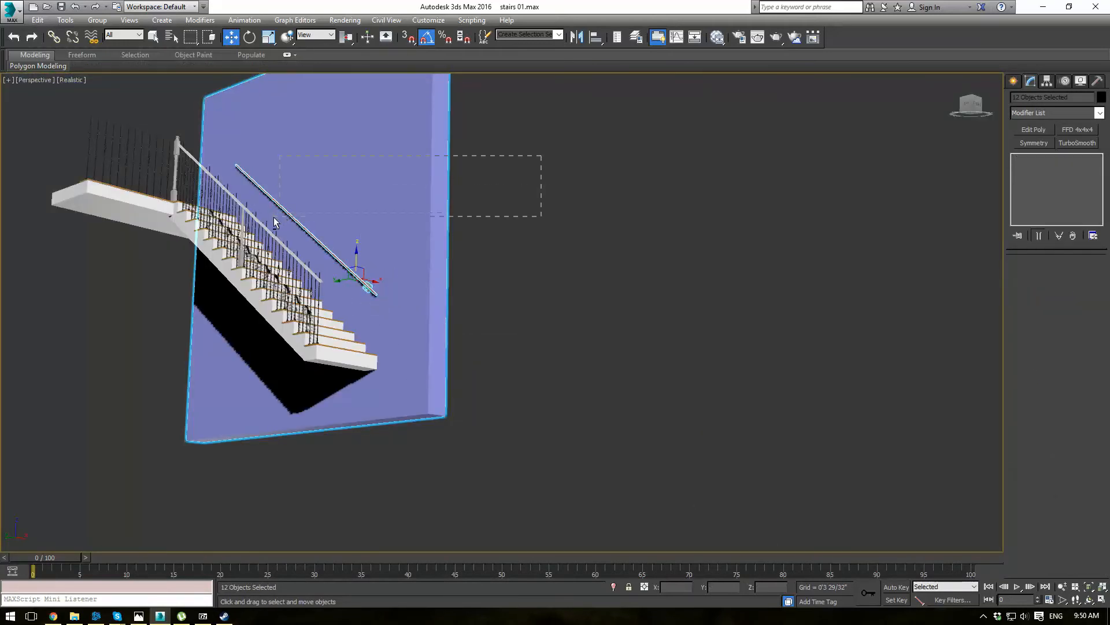
pyautogui.keyDown('alt'); pyautogui.moveTo(273, 217); pyautogui.dragTo(273, 217); pyautogui.keyUp('alt')
pyautogui.scroll(7, 315, 238)
pyautogui.scroll(5, 454, 401)
pyautogui.moveTo(599, 449); pyautogui.dragTo(567, 345, button='middle')
pyautogui.scroll(3, 565, 346)
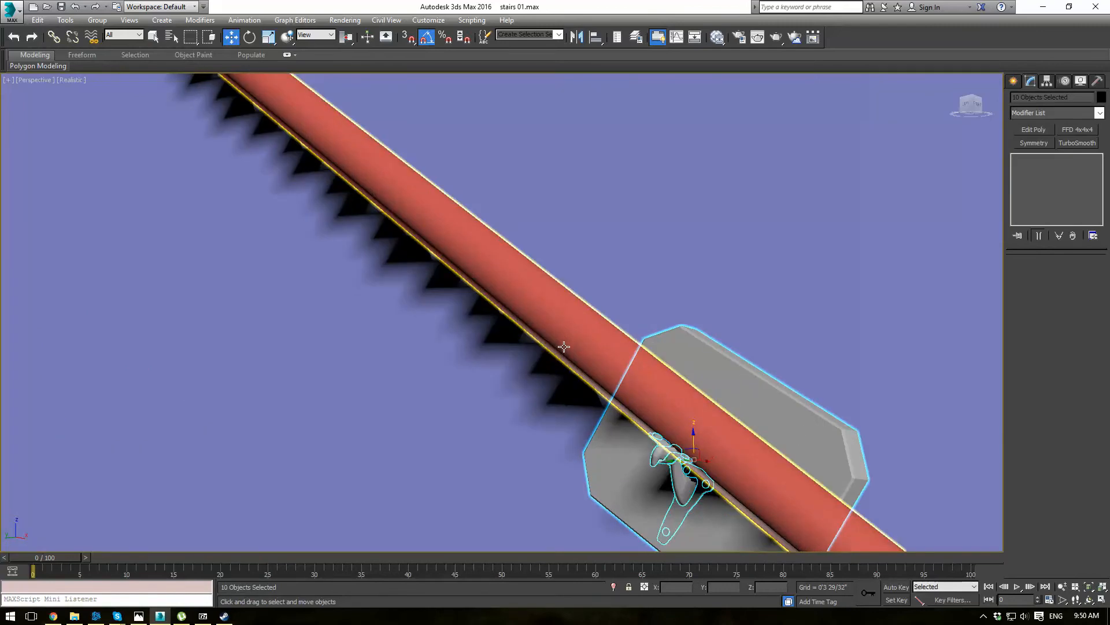
# Rotate the bracket assembly by about -2.34 degrees in a wireframe left view to match the handrail's slope.
pyautogui.press('l')
pyautogui.press('F3')
pyautogui.scroll(4, 484, 347)
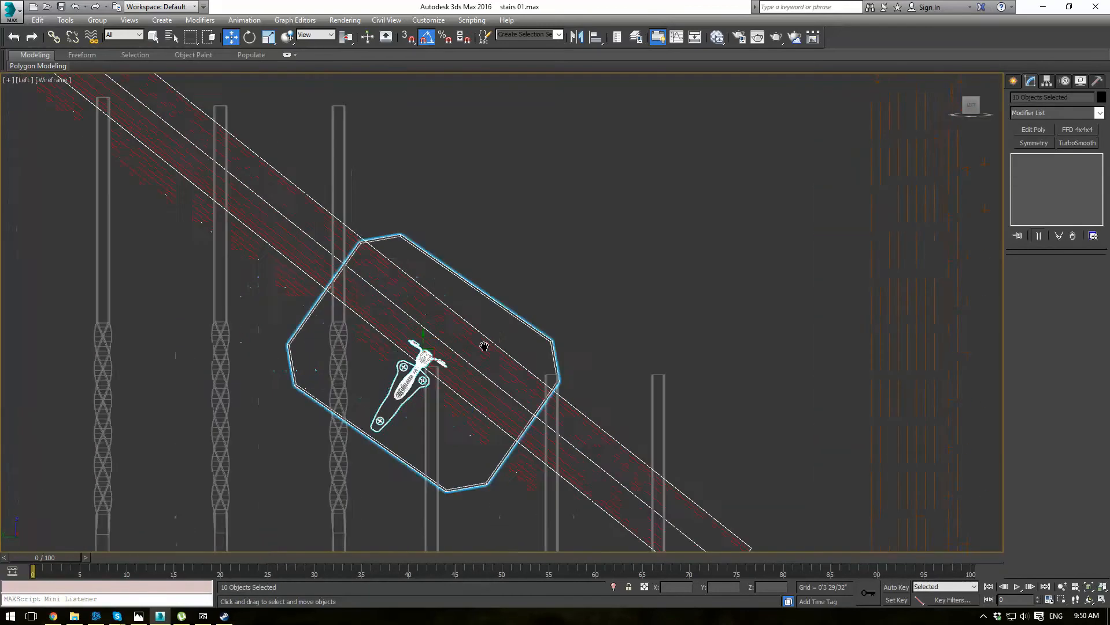
pyautogui.press('e')
pyautogui.press('a')
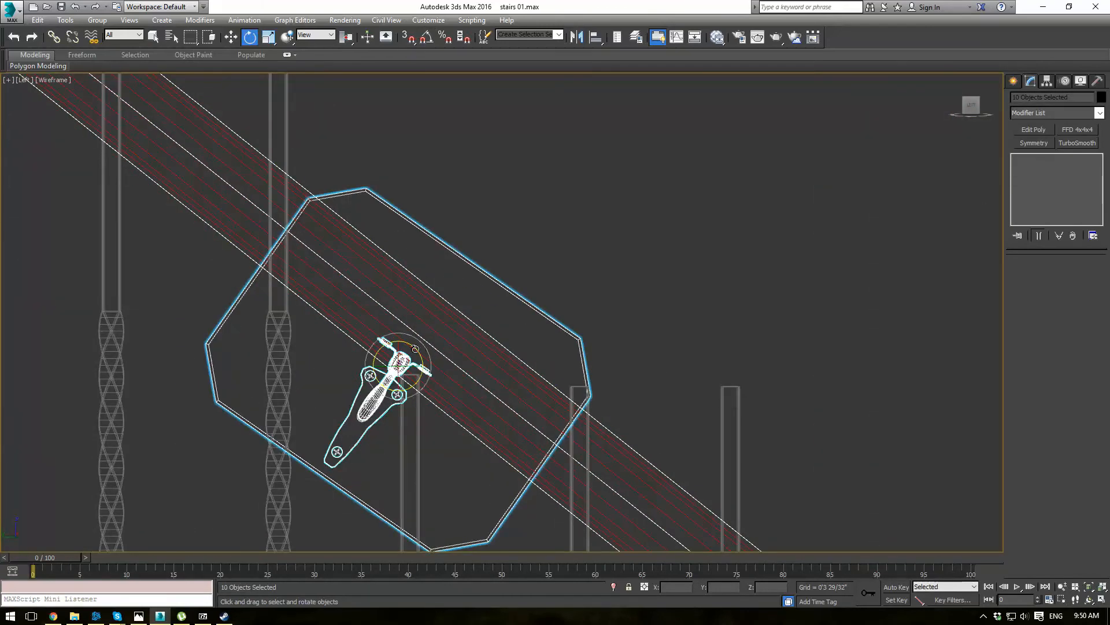
pyautogui.moveTo(414, 349); pyautogui.dragTo(419, 347)
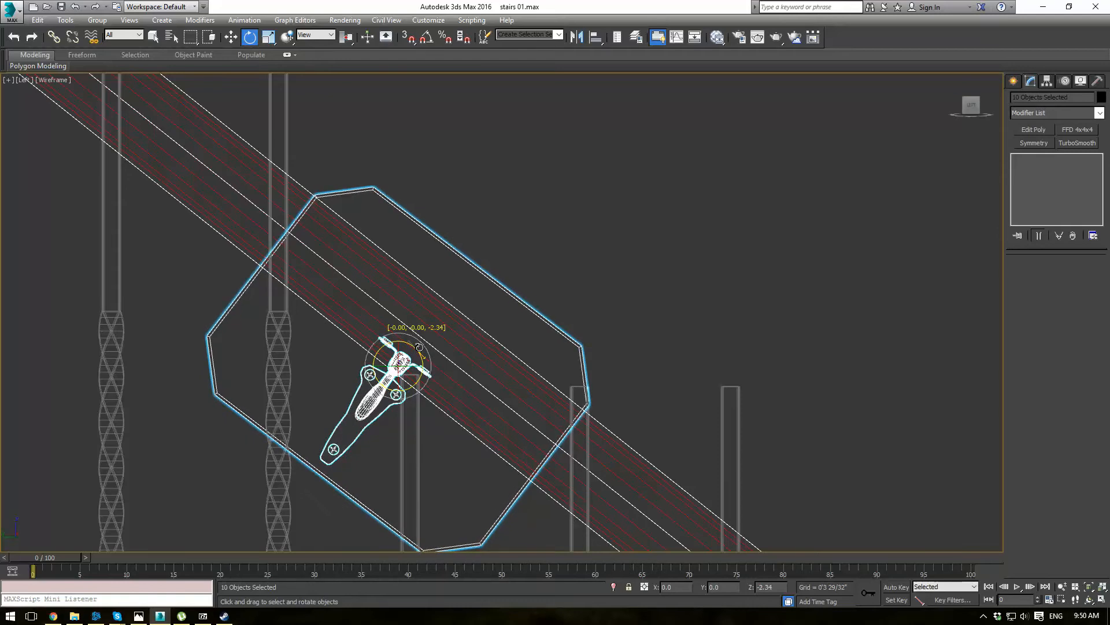
pyautogui.press('p')
pyautogui.press('F3')
# Move the bracket assembly in the perspective view so its saddle and screws meet the underside of the red handrail.
pyautogui.scroll(5, 458, 361)
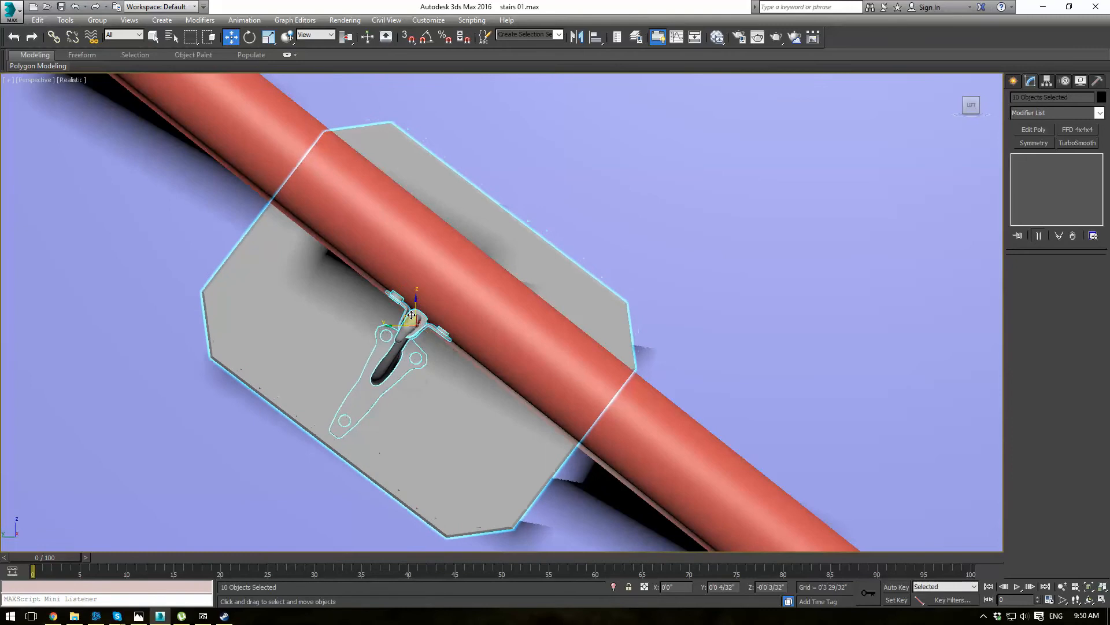
pyautogui.keyDown('alt'); pyautogui.moveTo(420, 307); pyautogui.dragTo(470, 333, button='middle'); pyautogui.keyUp('alt')
pyautogui.press('w')
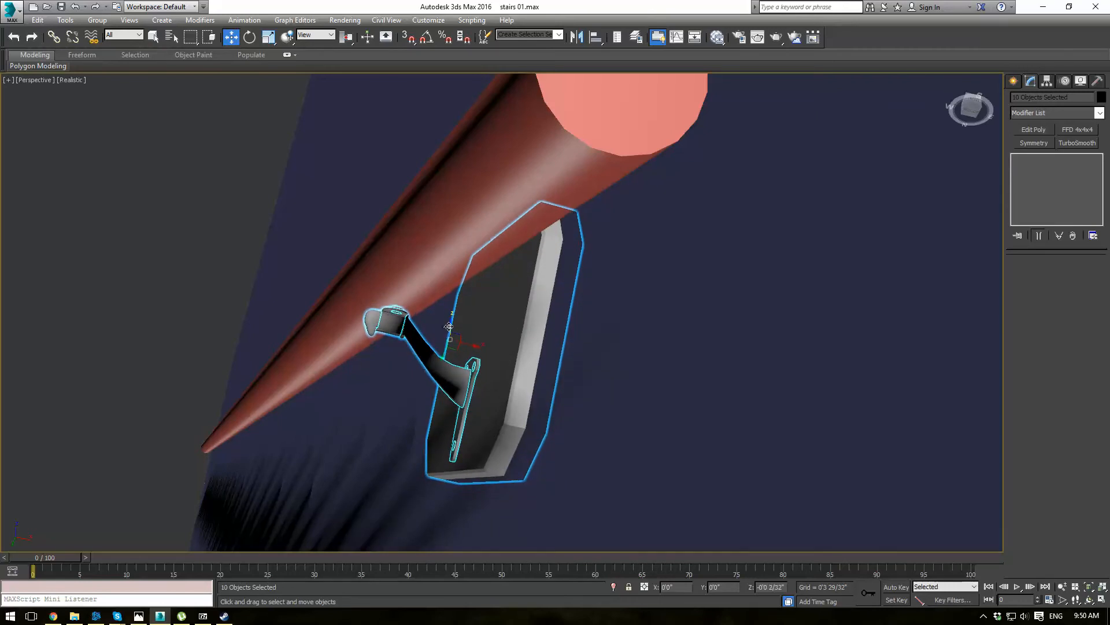
pyautogui.keyDown('alt'); pyautogui.moveTo(448, 327); pyautogui.dragTo(537, 366, button='middle'); pyautogui.keyUp('alt')
pyautogui.scroll(5, 460, 312)
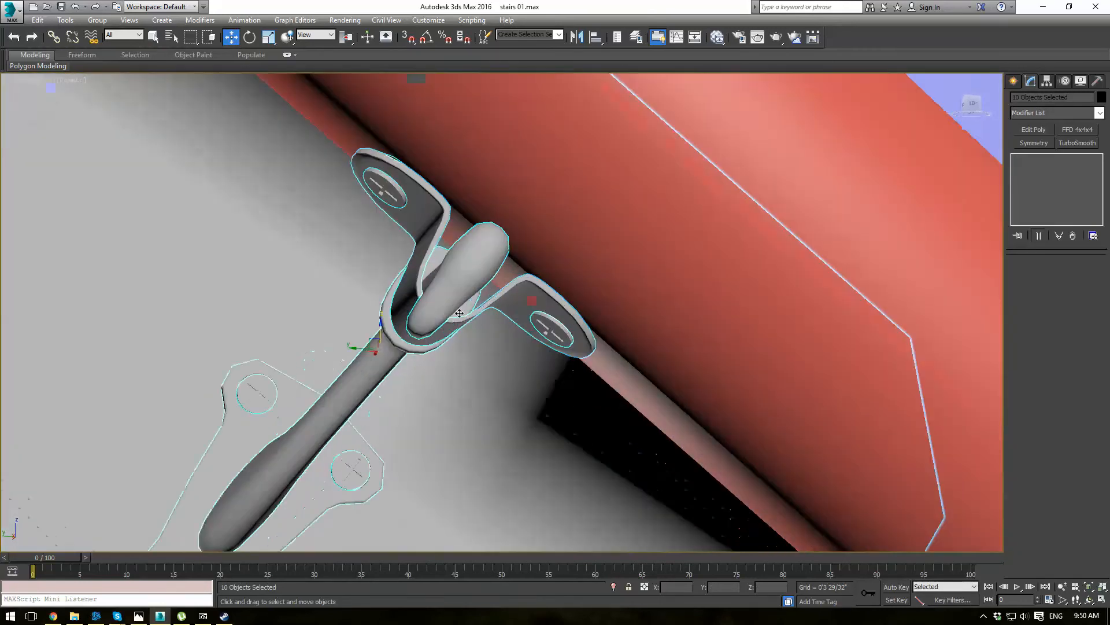
pyautogui.keyDown('alt'); pyautogui.moveTo(459, 313); pyautogui.dragTo(426, 354, button='middle'); pyautogui.keyUp('alt')
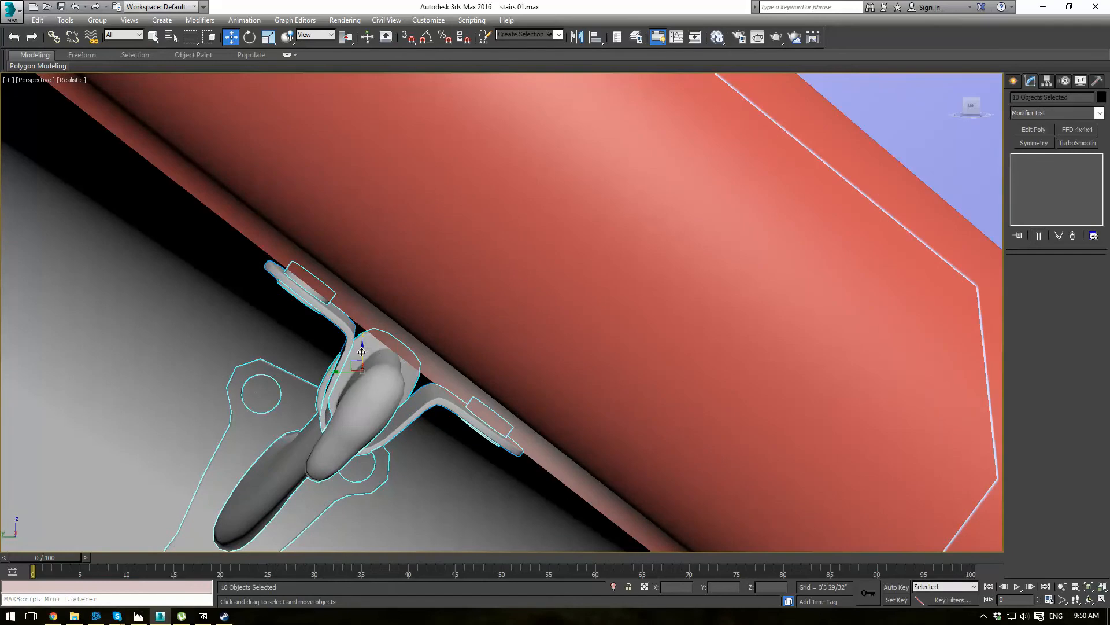
pyautogui.moveTo(362, 351); pyautogui.dragTo(366, 347)
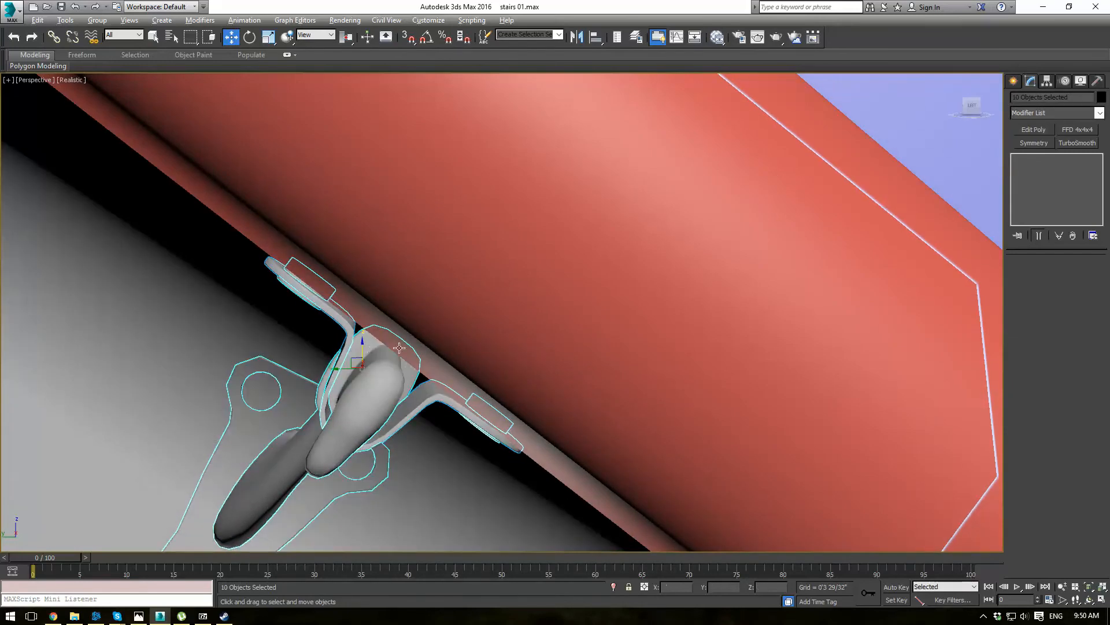
pyautogui.moveTo(399, 348)
pyautogui.keyDown('alt'); pyautogui.mouseDown(button='middle')
pyautogui.moveTo(410, 338)
pyautogui.moveTo(399, 343)
pyautogui.mouseUp(button='middle'); pyautogui.keyUp('alt')
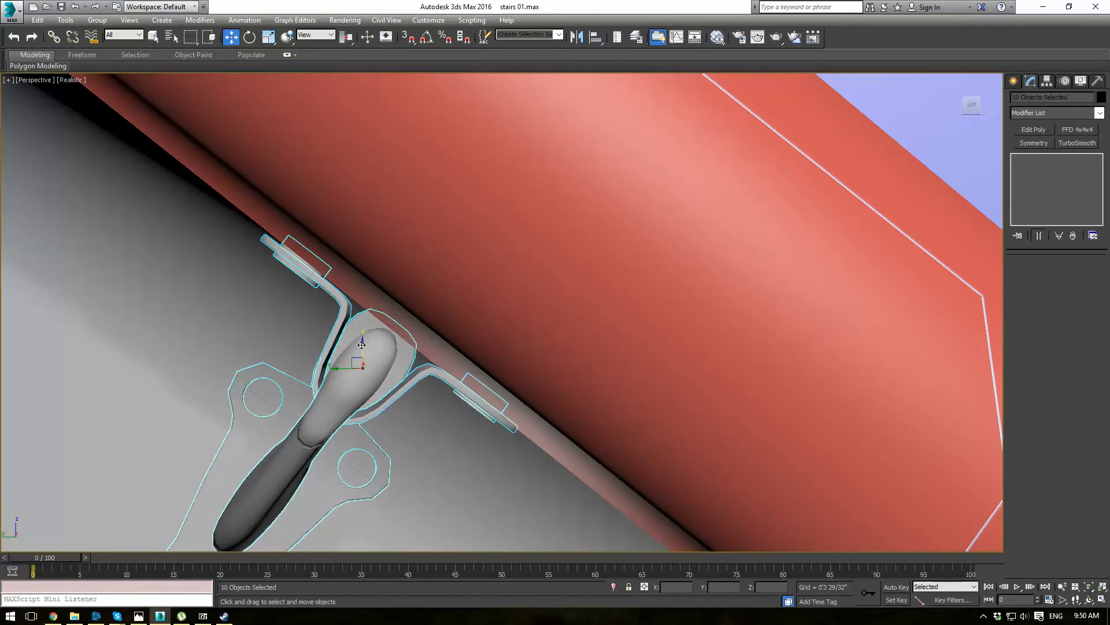
pyautogui.moveTo(361, 346); pyautogui.dragTo(374, 346)
# Select the bracket's wall plate and scale it in the Local coordinate system to shorten it along the handrail's slope.
pyautogui.scroll(-10, 374, 346)
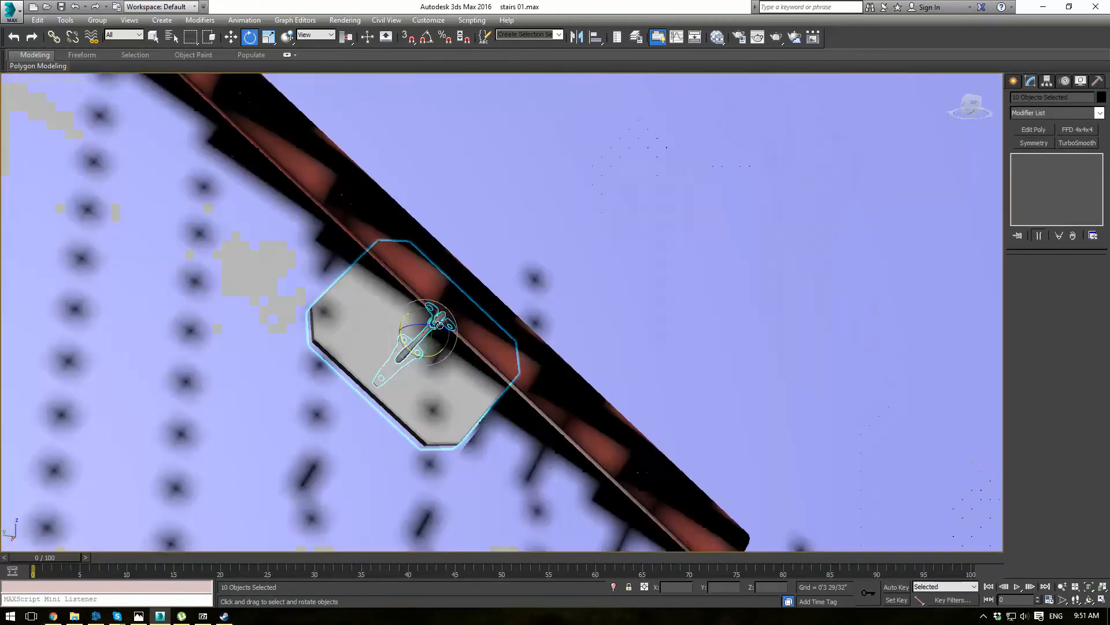
pyautogui.scroll(10, 496, 388)
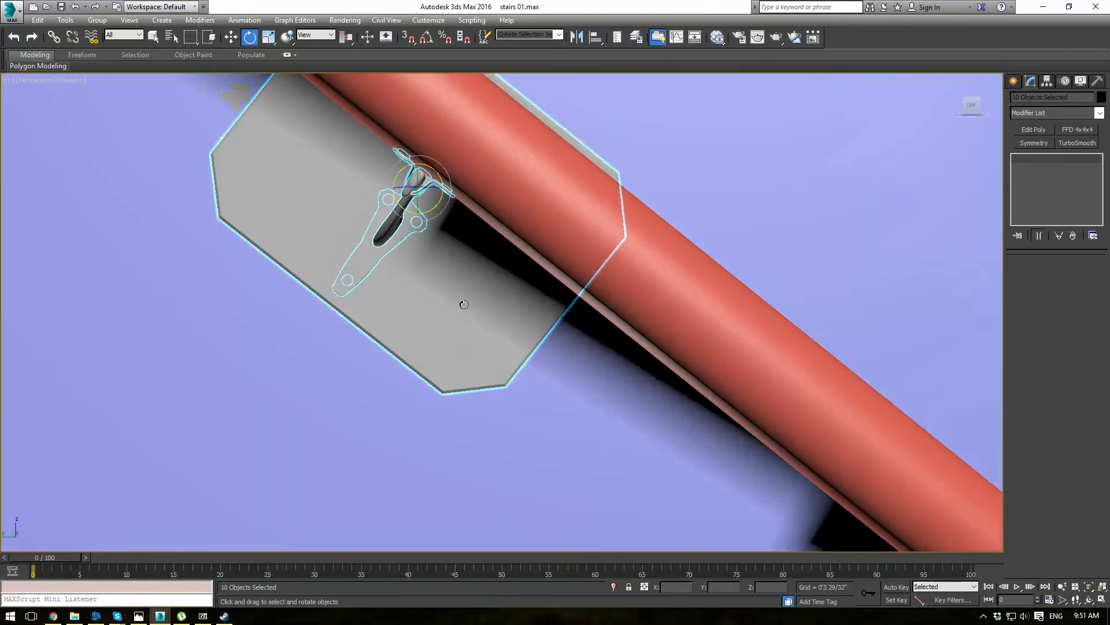
pyautogui.click(468, 304)
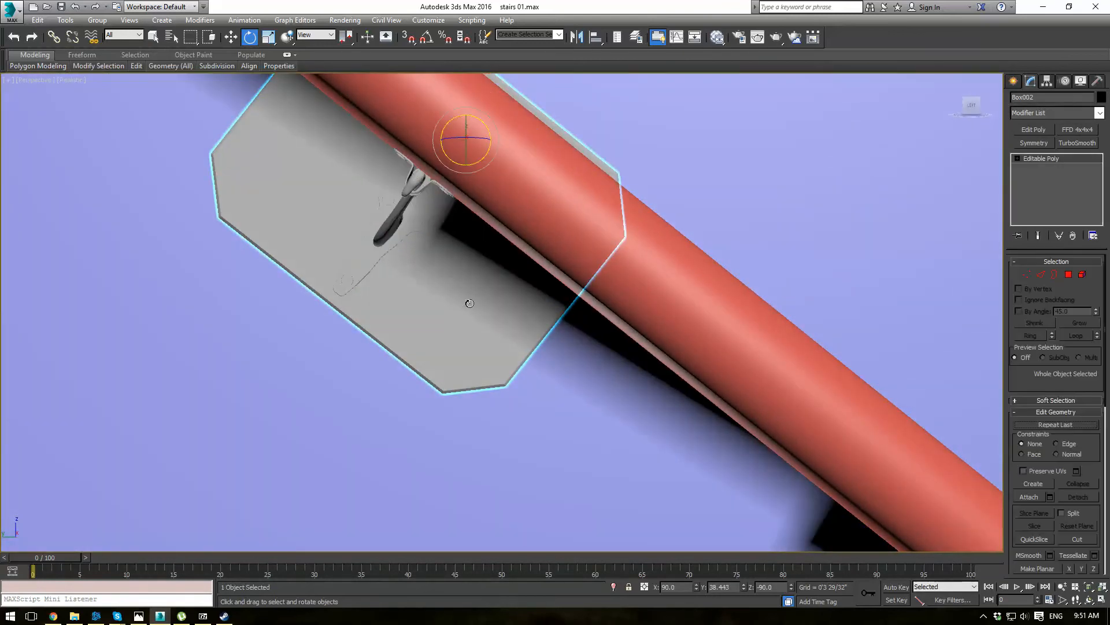
pyautogui.click(322, 37)
pyautogui.click(314, 78)
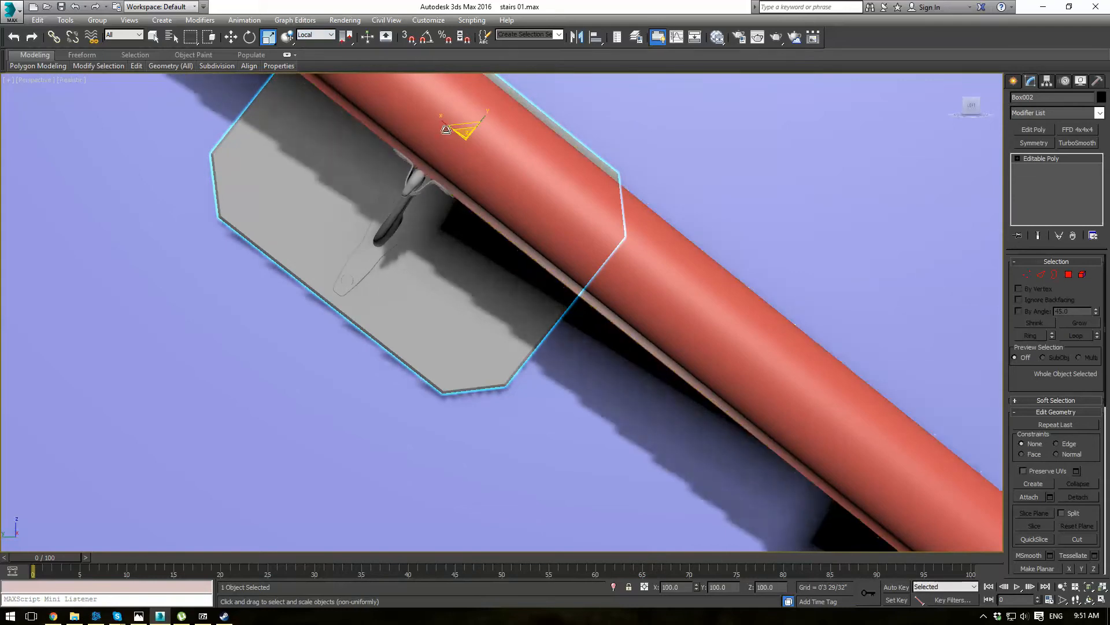
pyautogui.moveTo(454, 123)
pyautogui.mouseDown()
pyautogui.moveTo(445, 124)
pyautogui.moveTo(454, 148)
pyautogui.moveTo(449, 123)
pyautogui.moveTo(451, 139)
pyautogui.mouseUp()
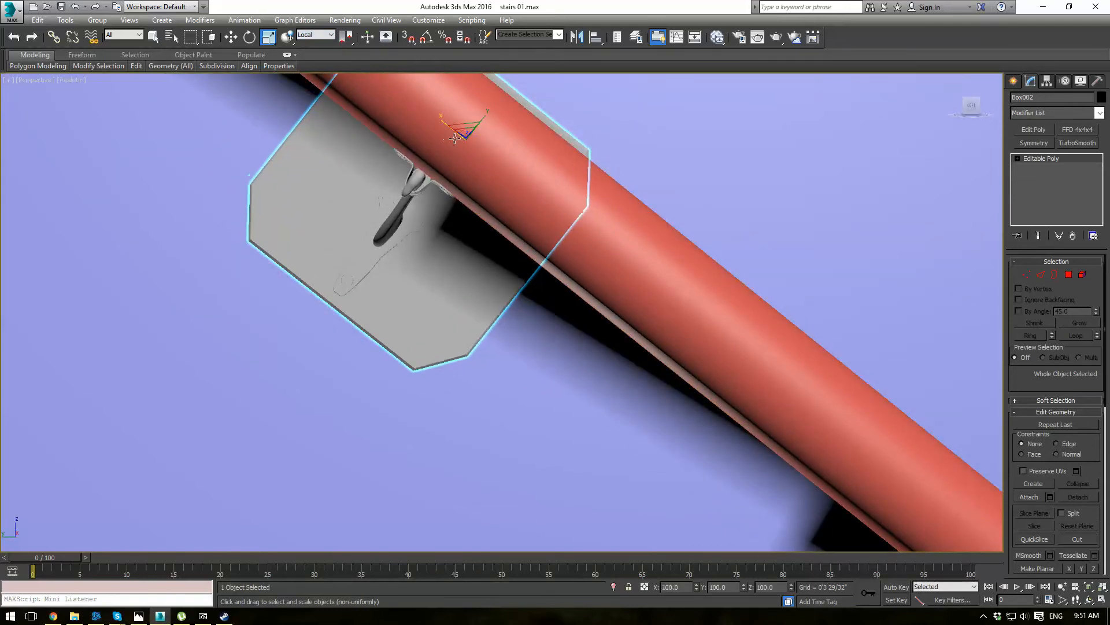
pyautogui.click(1037, 156)
pyautogui.scroll(-6, 781, 263)
pyautogui.moveTo(902, 240); pyautogui.dragTo(653, 202, button='middle')
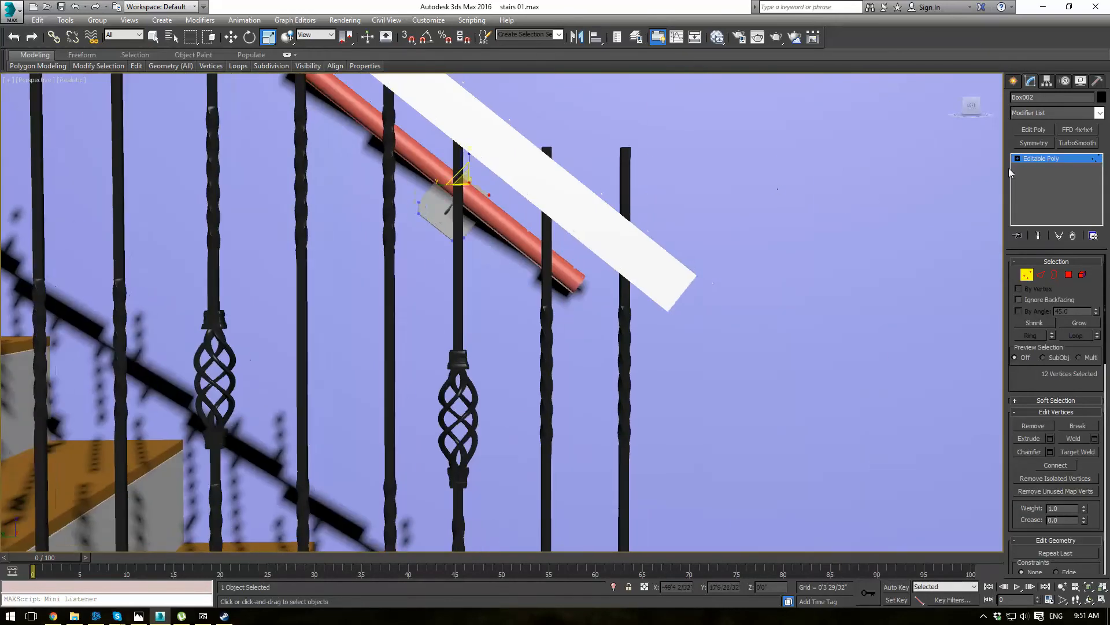
pyautogui.click(1047, 159)
# Reselect the bracket assembly with its shortened plate, excluding the wall and the handrail from the selection.
pyautogui.scroll(-6, 738, 213)
pyautogui.click(841, 274)
pyautogui.keyDown('alt'); pyautogui.moveTo(841, 273); pyautogui.dragTo(577, 249, button='middle'); pyautogui.keyUp('alt')
pyautogui.scroll(2, 493, 237)
pyautogui.scroll(3, 493, 238)
pyautogui.scroll(-7, 513, 249)
pyautogui.scroll(10, 578, 249)
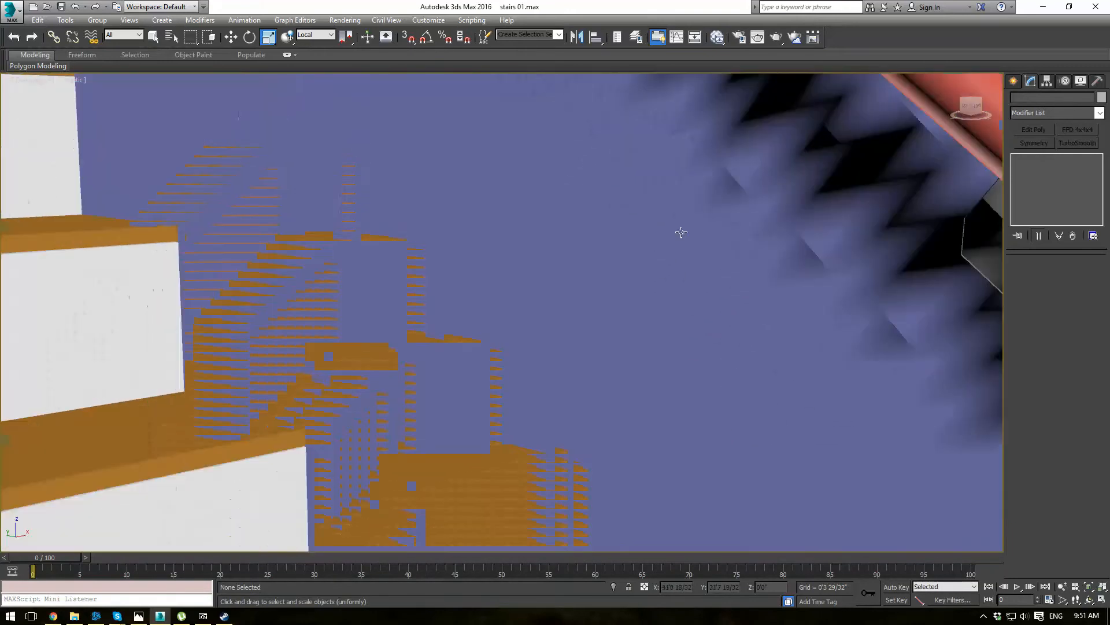
pyautogui.keyDown('alt'); pyautogui.moveTo(681, 232); pyautogui.dragTo(587, 310, button='middle'); pyautogui.keyUp('alt')
pyautogui.click(722, 330)
pyautogui.scroll(-10, 701, 199)
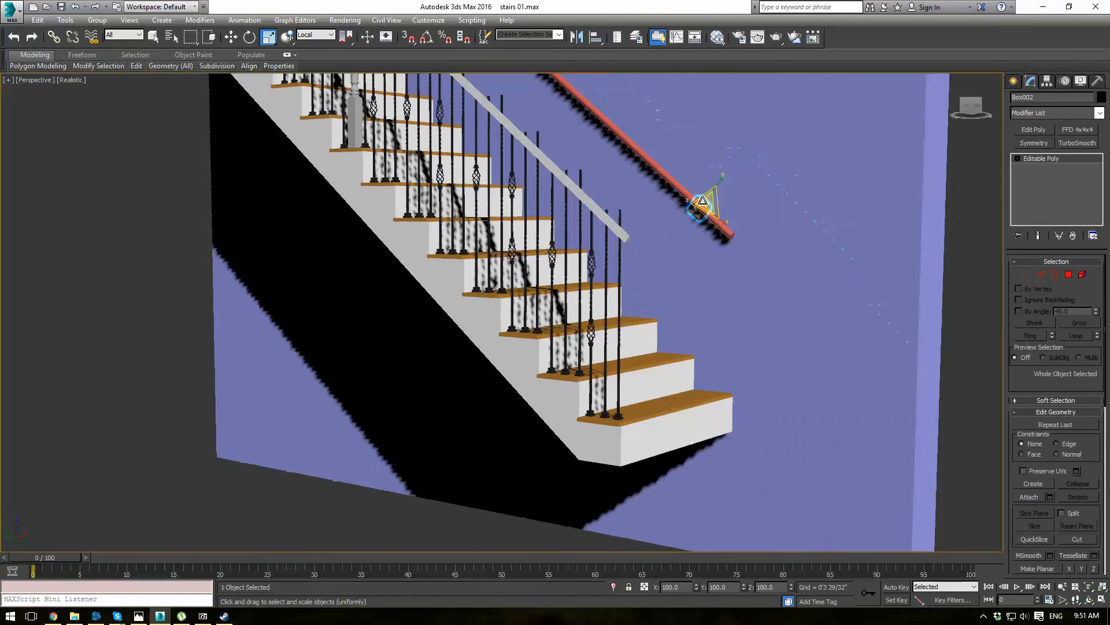
pyautogui.moveTo(700, 241); pyautogui.dragTo(698, 240)
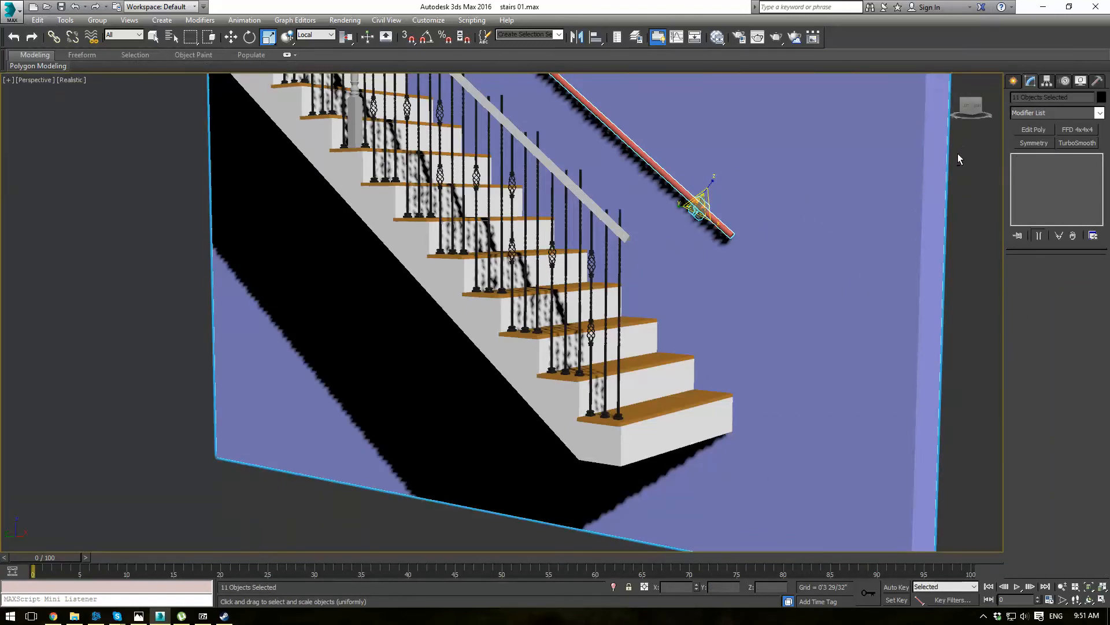
pyautogui.keyDown('alt'); pyautogui.click(590, 135); pyautogui.keyUp('alt')
pyautogui.press('l')
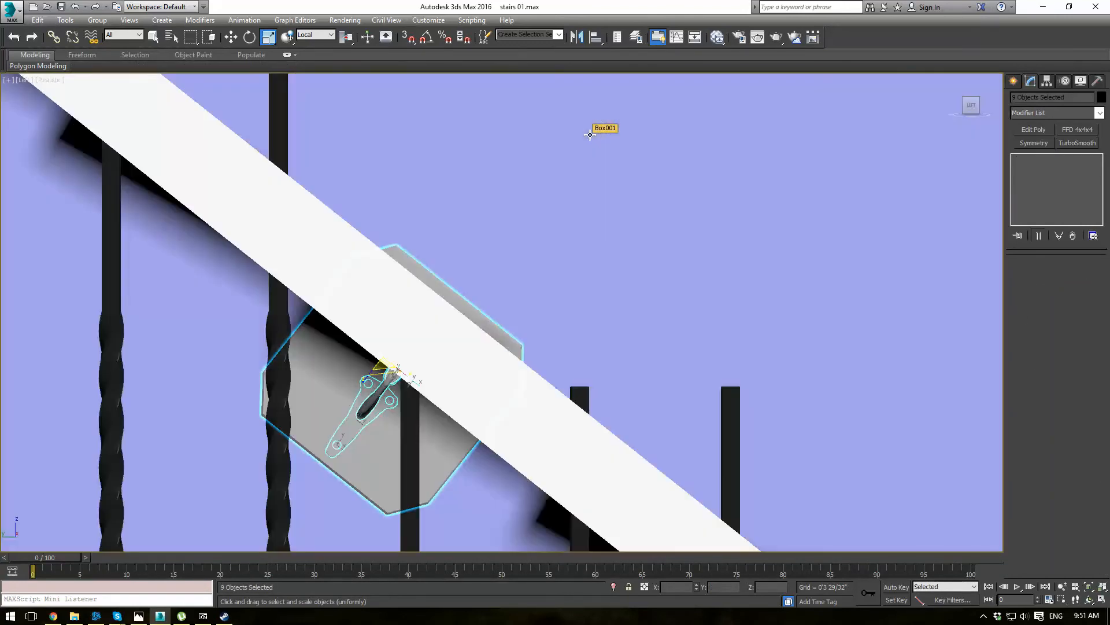
# Clone the bracket assembly in the wireframe left view and place the copy near the handrail's upper end.
pyautogui.scroll(-6, 590, 135)
pyautogui.scroll(4, 403, 293)
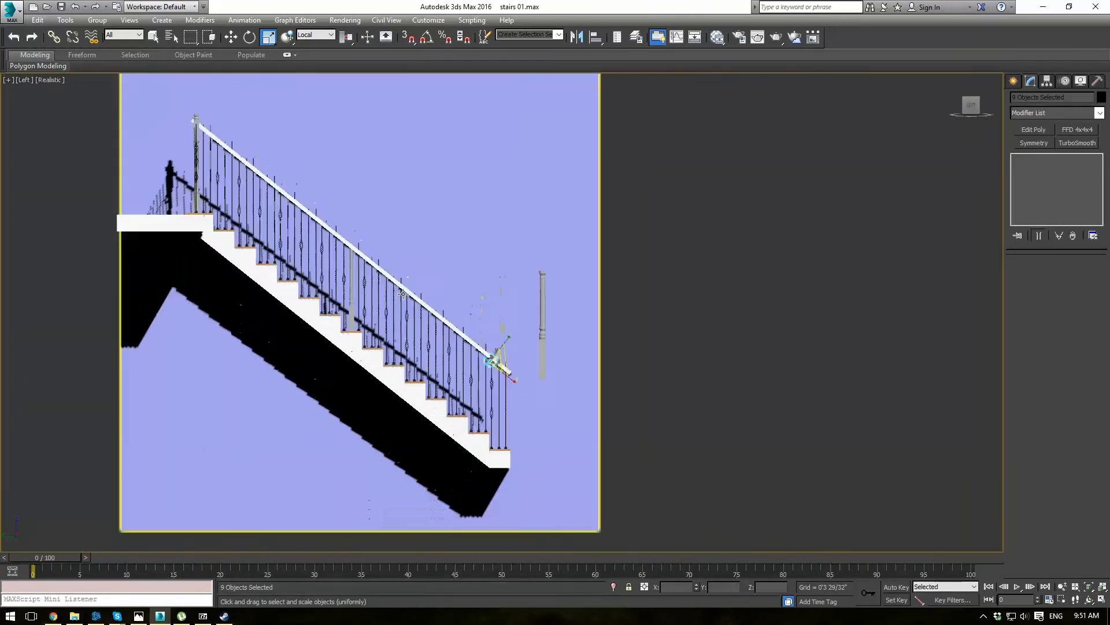
pyautogui.press('F3')
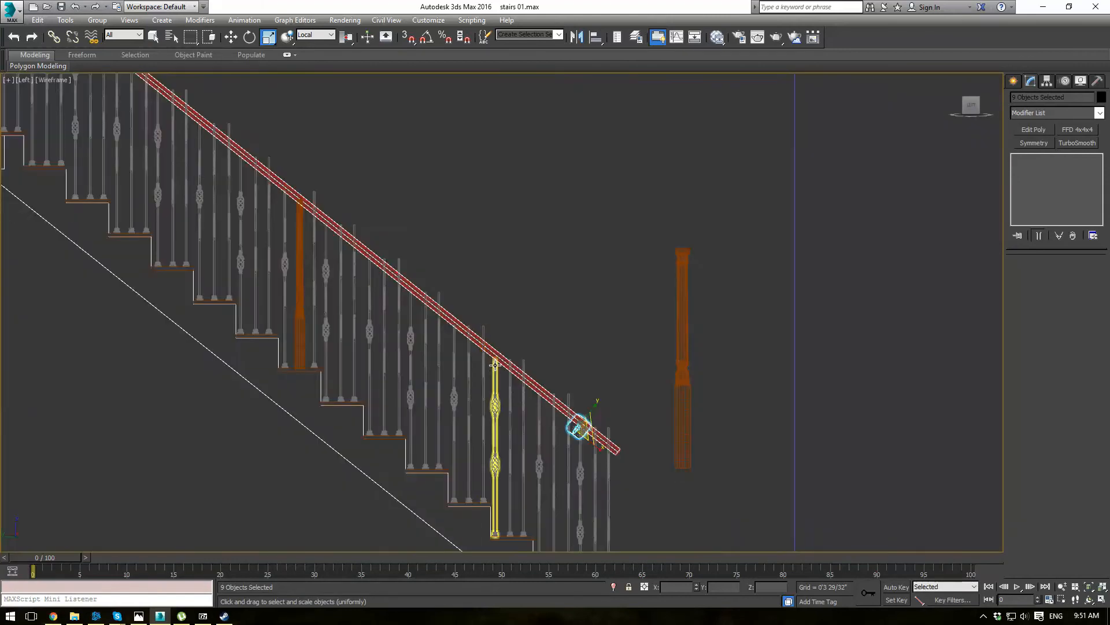
pyautogui.scroll(2, 492, 364)
pyautogui.scroll(-4, 502, 367)
pyautogui.scroll(10, 612, 446)
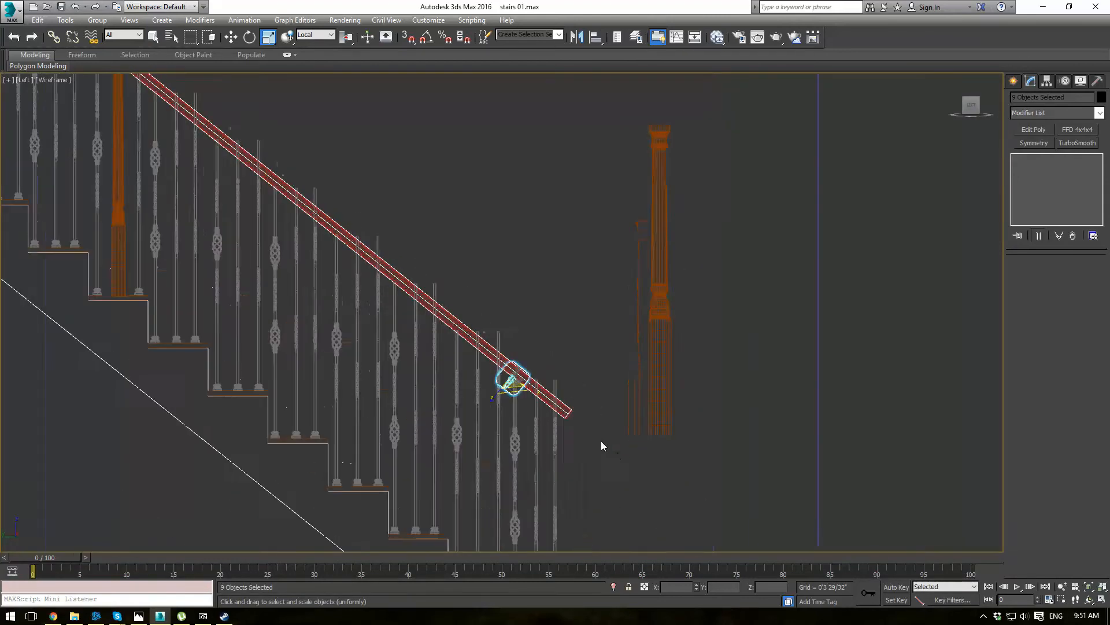
pyautogui.press('w')
pyautogui.moveTo(360, 280); pyautogui.dragTo(496, 434, button='middle')
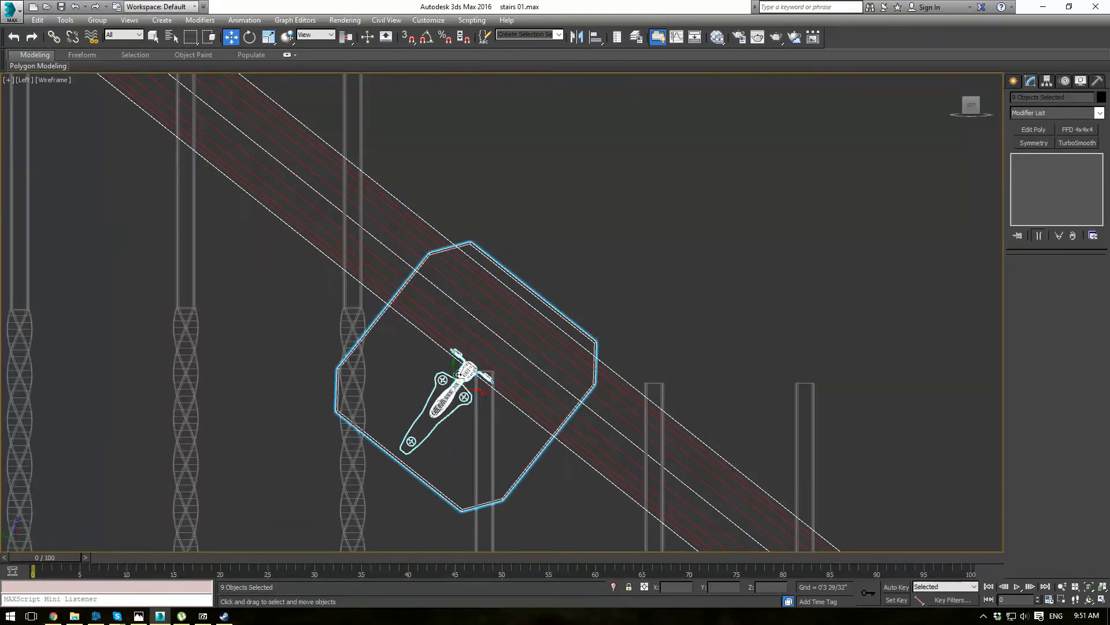
pyautogui.scroll(-6, 587, 430)
pyautogui.scroll(-1, 397, 326)
pyautogui.moveTo(399, 326); pyautogui.dragTo(558, 428, button='middle')
pyautogui.scroll(-2, 557, 428)
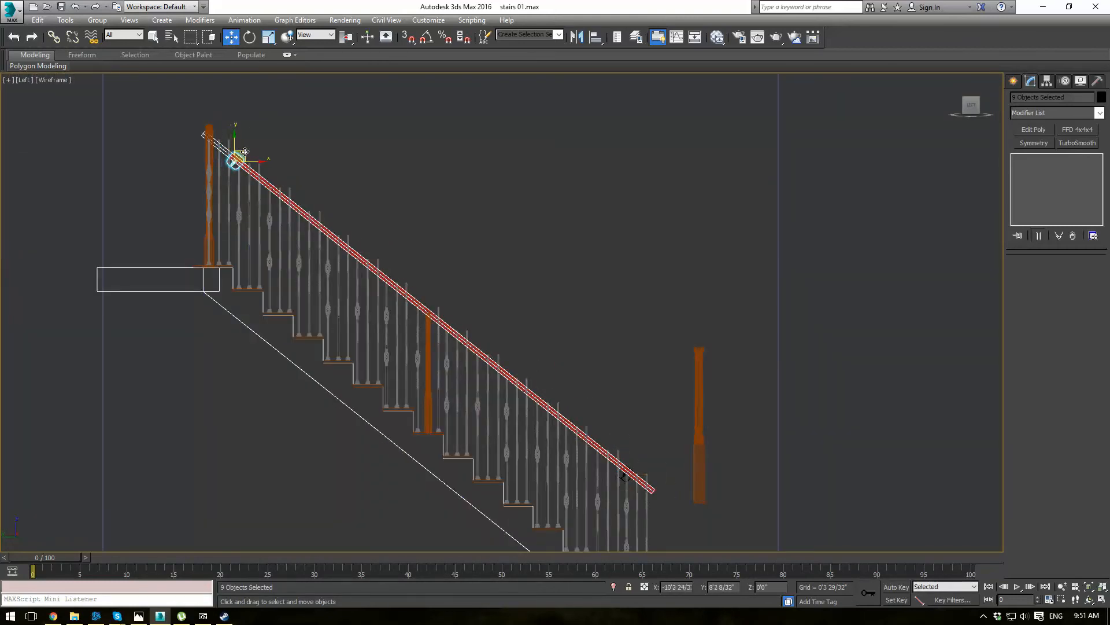
pyautogui.hotkey('ctrl', 'v')
pyautogui.click(554, 357)
# Lower the upper bracket copy by about 26/32 inch so its saddle sits against the handrail's underside.
pyautogui.scroll(5, 196, 151)
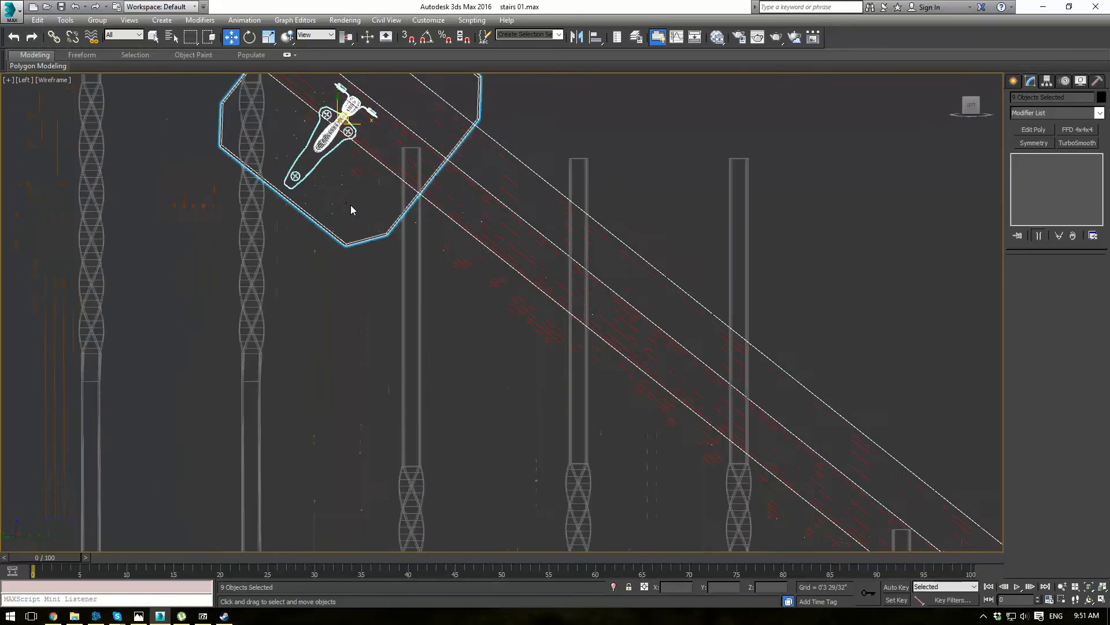
pyautogui.moveTo(351, 204); pyautogui.dragTo(334, 372, button='middle')
pyautogui.scroll(2, 349, 289)
pyautogui.scroll(2, 345, 255)
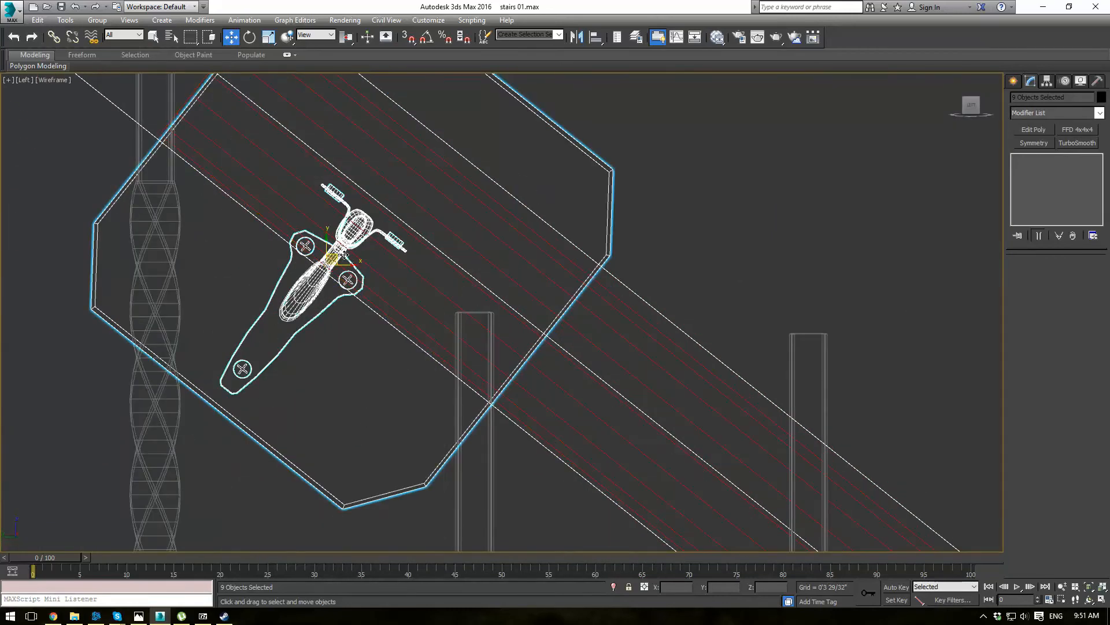
pyautogui.moveTo(337, 251); pyautogui.dragTo(338, 334)
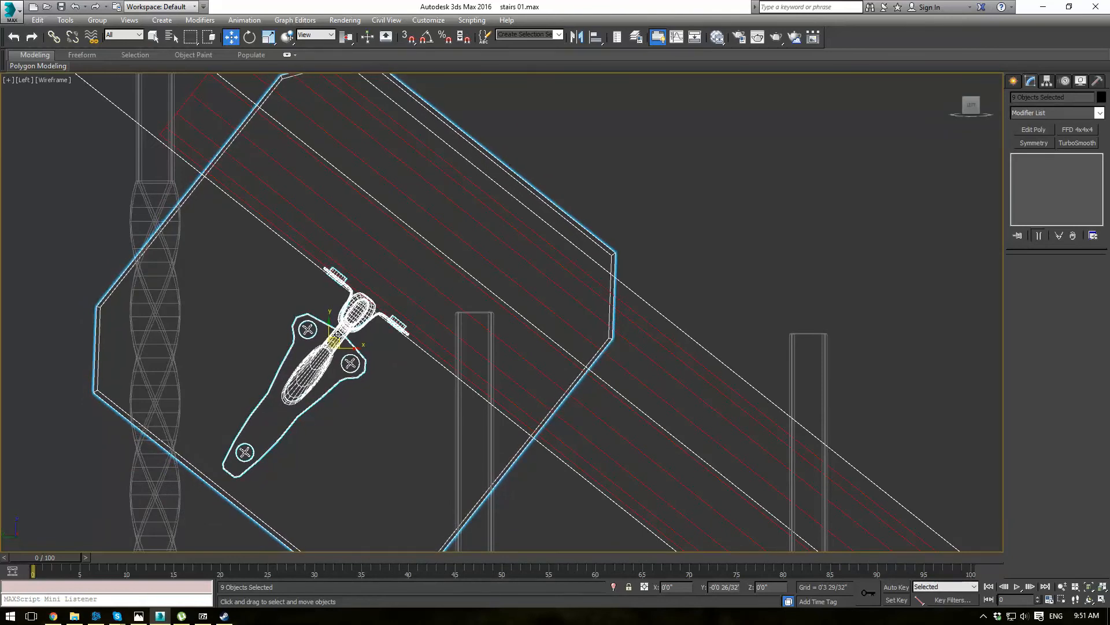
# Place the selected bracket assembly farther down the handrail and align its saddle with the rail's underside.
pyautogui.scroll(-10, 338, 334)
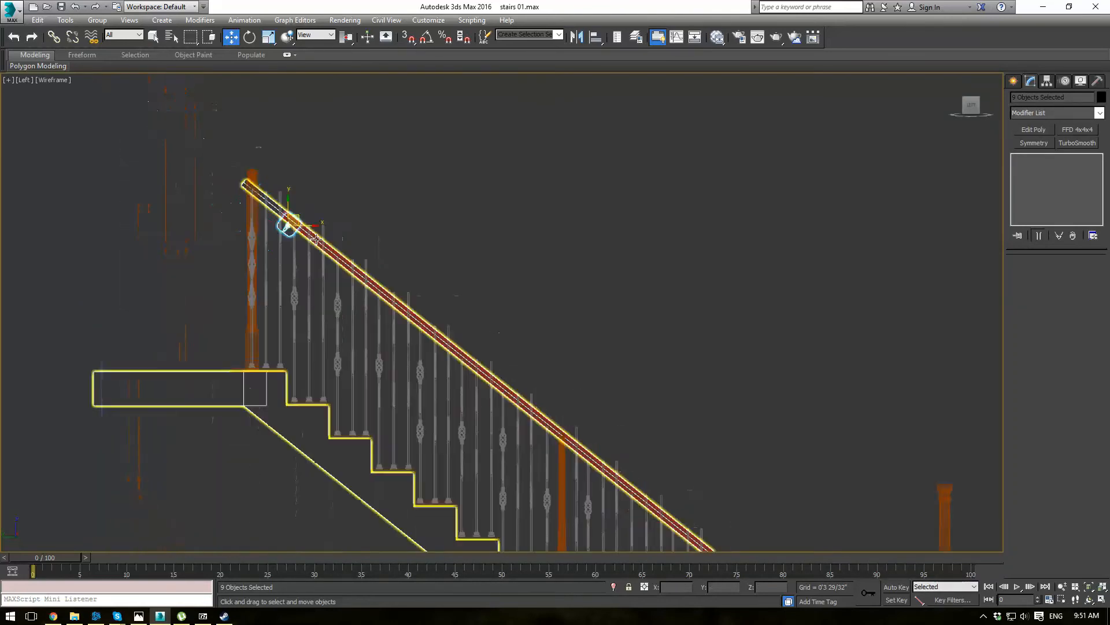
pyautogui.scroll(10, 282, 215)
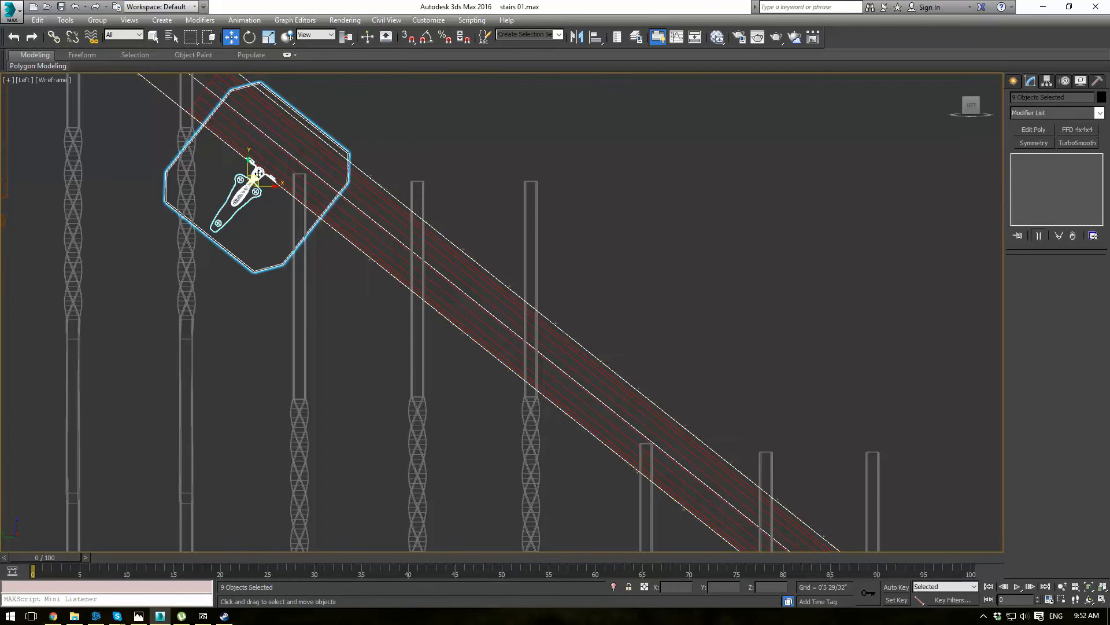
pyautogui.moveTo(271, 203); pyautogui.dragTo(384, 253)
pyautogui.scroll(5, 384, 253)
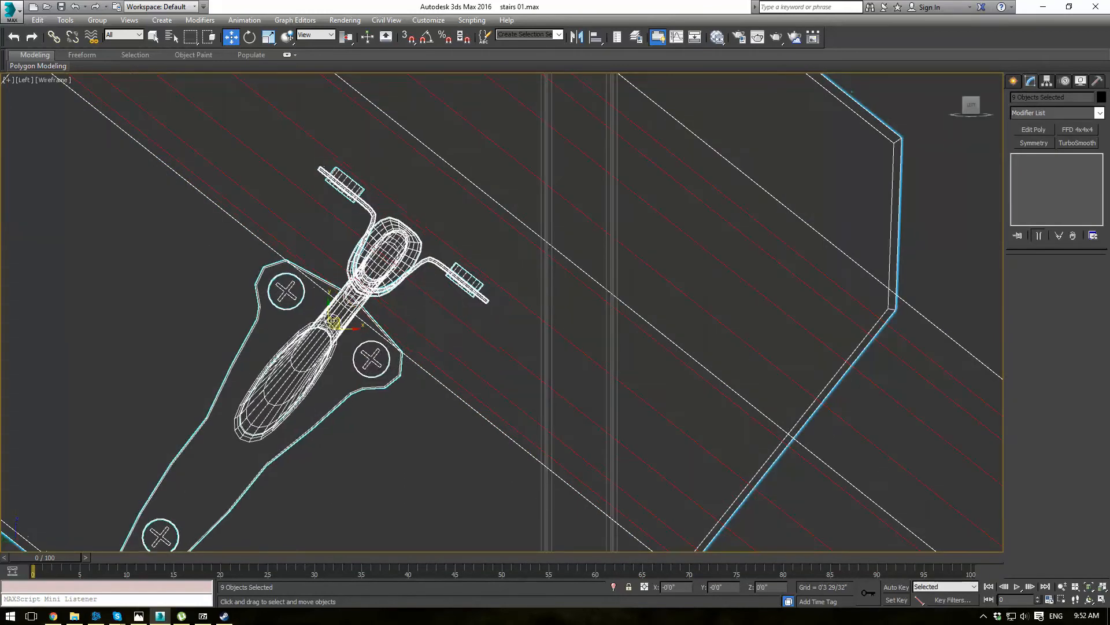
pyautogui.moveTo(335, 318); pyautogui.dragTo(305, 406)
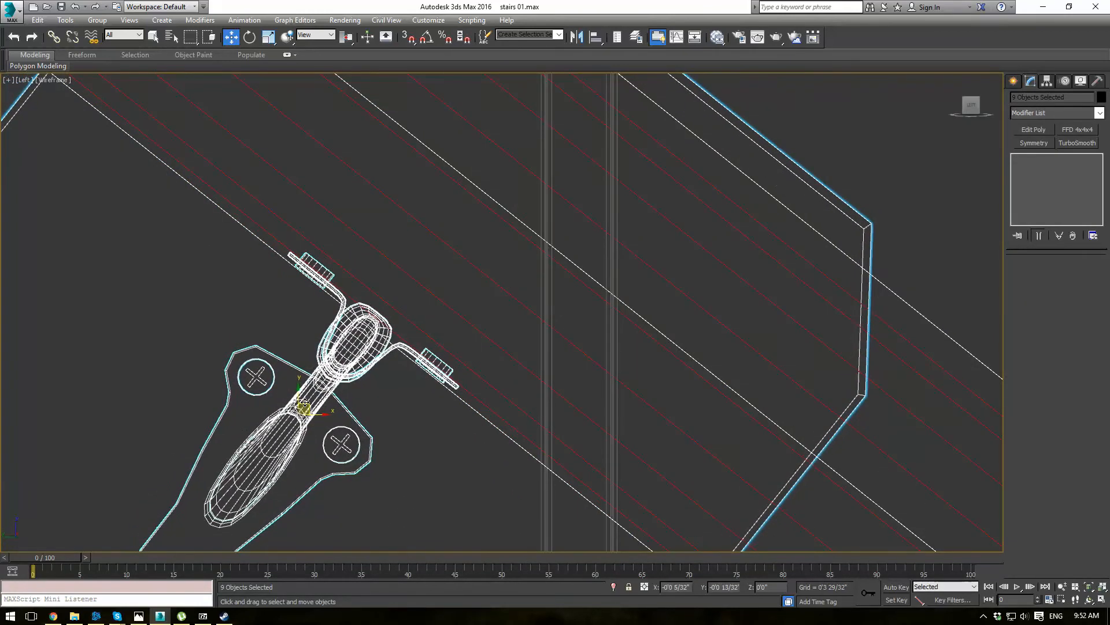
# Clone the bracket assembly to a point about a quarter of the way down the handrail and seat its saddle against the rail's underside.
pyautogui.scroll(-5, 336, 399)
pyautogui.scroll(-5, 335, 399)
pyautogui.scroll(2, 484, 344)
pyautogui.moveTo(484, 345); pyautogui.dragTo(310, 215, button='middle')
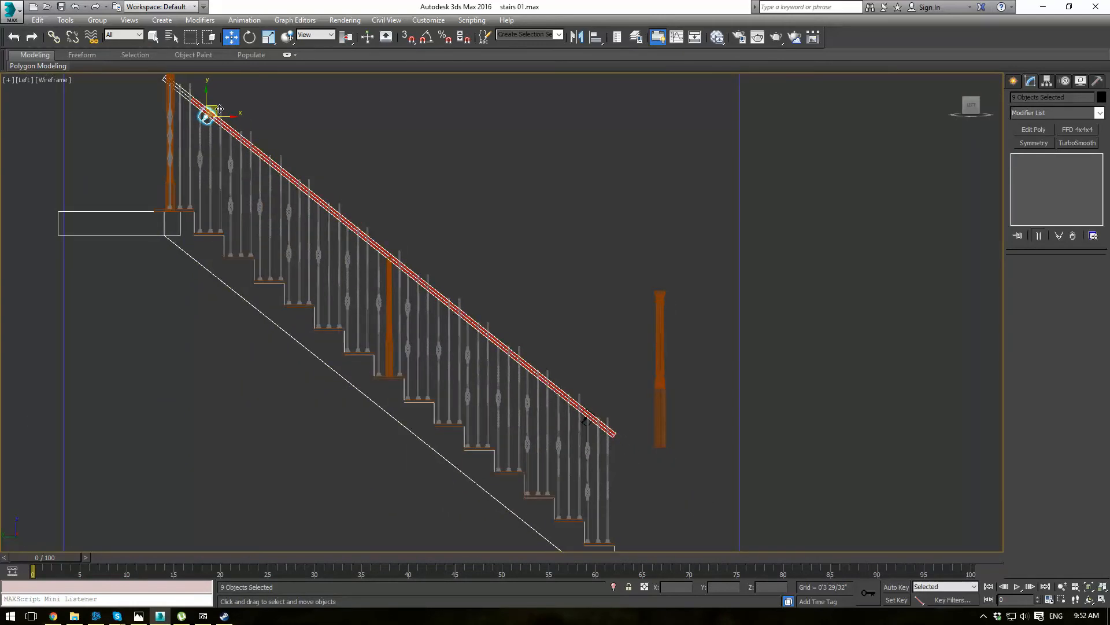
pyautogui.hotkey('ctrl', 'v')
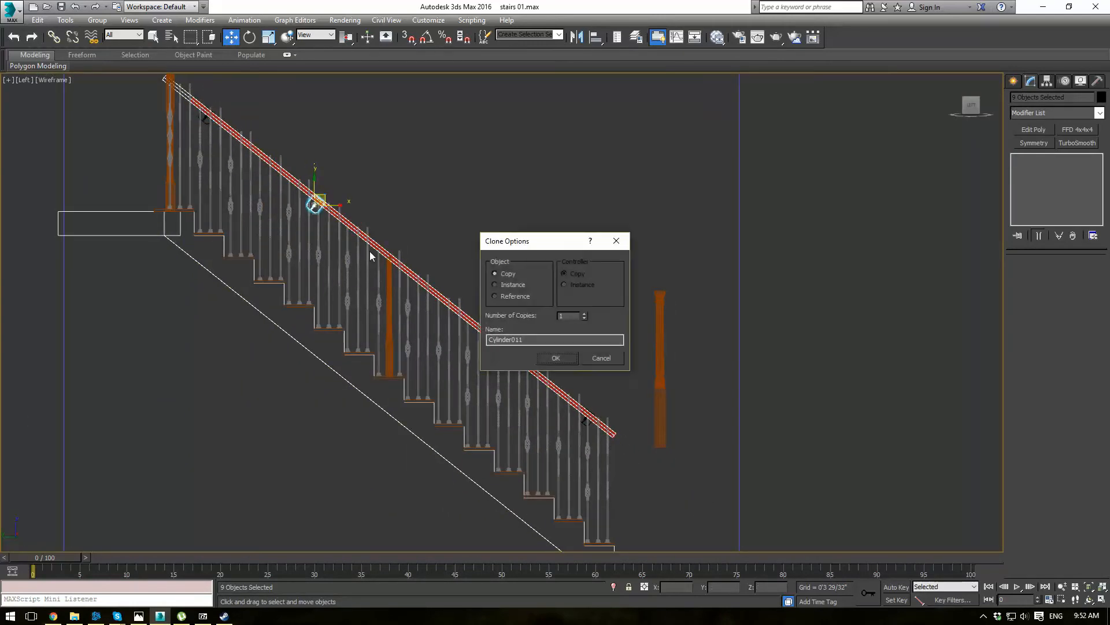
pyautogui.click(553, 359)
pyautogui.scroll(10, 369, 225)
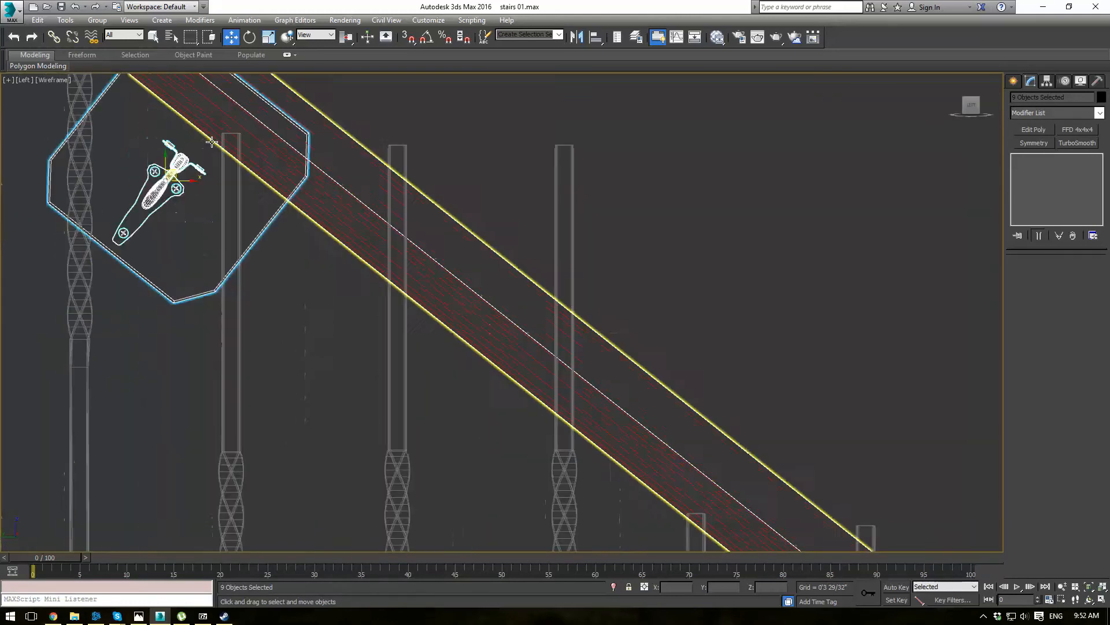
pyautogui.moveTo(171, 173); pyautogui.dragTo(281, 253)
pyautogui.scroll(8, 288, 221)
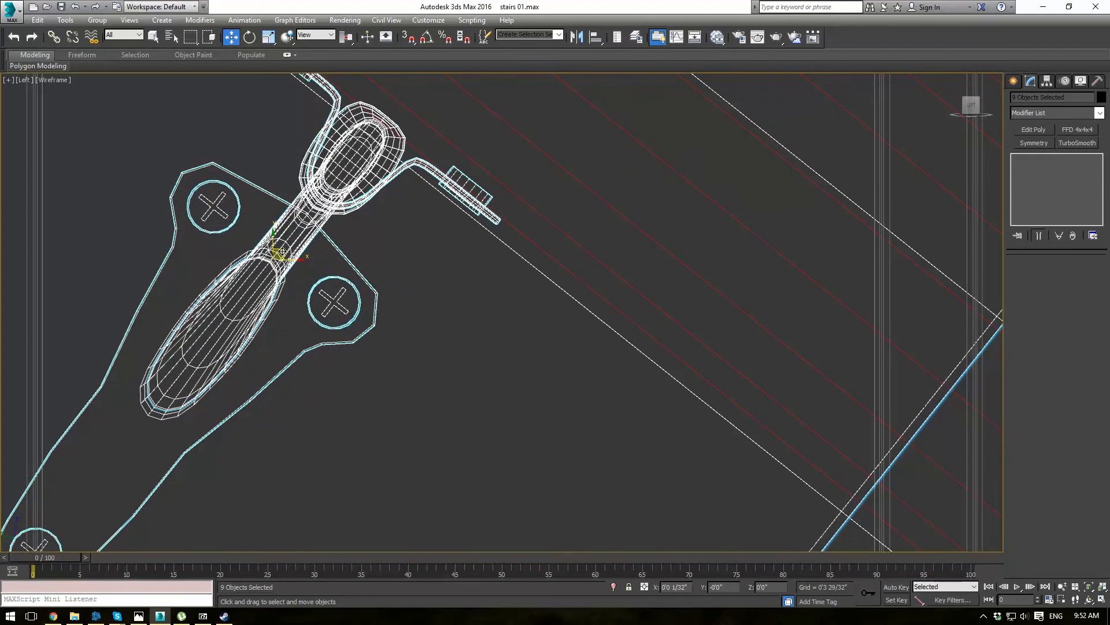
# Clone the bracket assembly to the handrail's lower half, below the middle newel post, and align its saddle with the rail's underside.
pyautogui.scroll(-6, 324, 260)
pyautogui.scroll(-6, 366, 298)
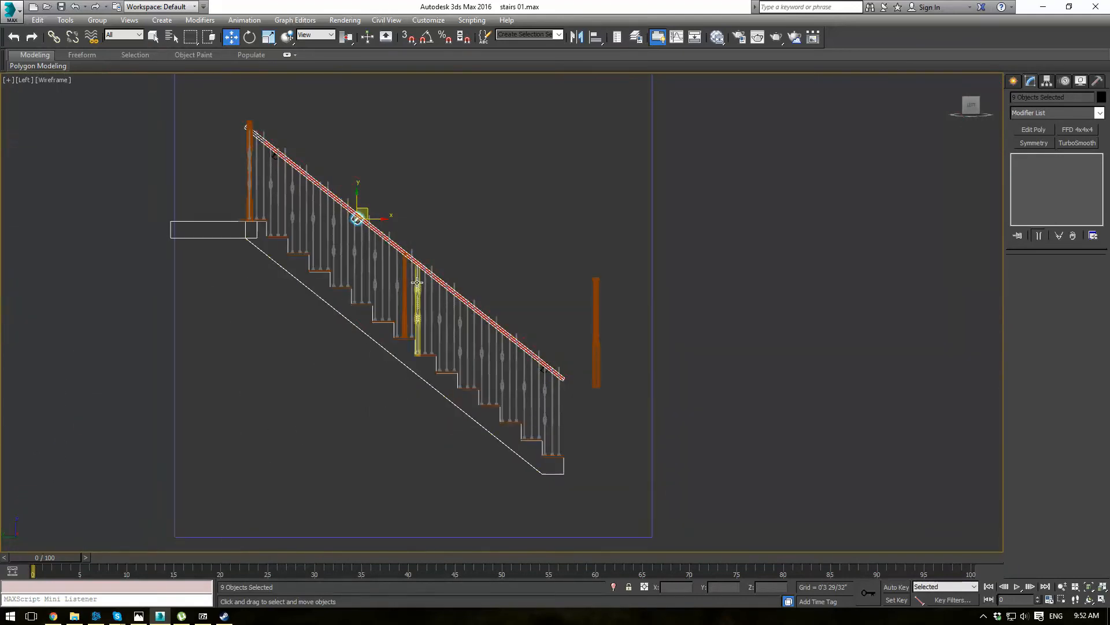
pyautogui.scroll(3, 412, 280)
pyautogui.scroll(-3, 404, 275)
pyautogui.scroll(2, 363, 215)
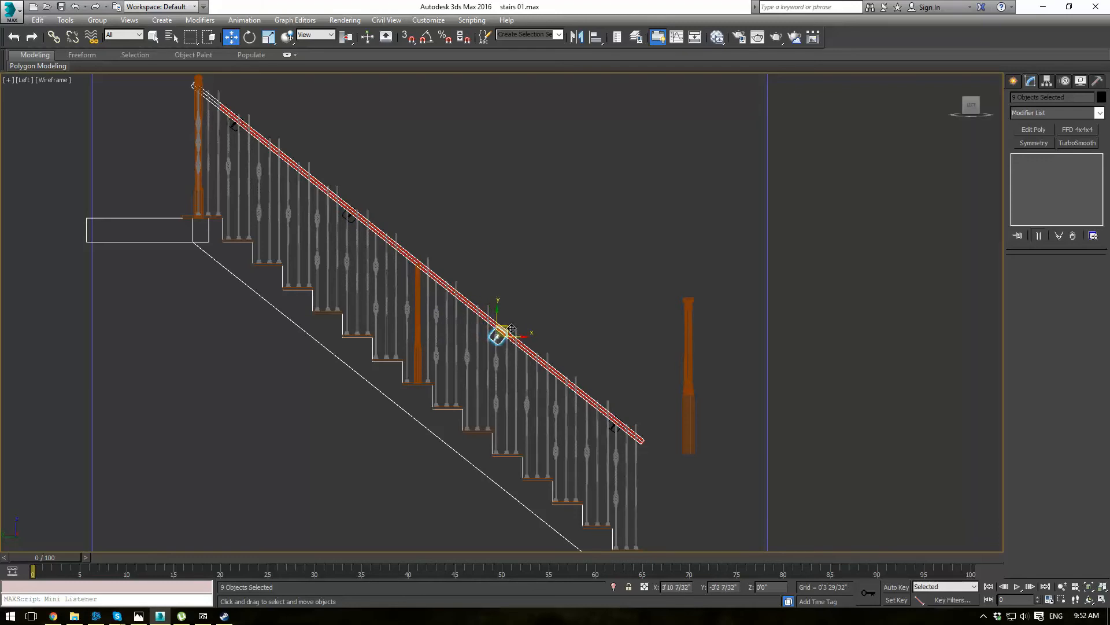
pyautogui.scroll(2, 512, 329)
pyautogui.keyDown('shift'); pyautogui.click(512, 329); pyautogui.keyUp('shift')
pyautogui.click(557, 359)
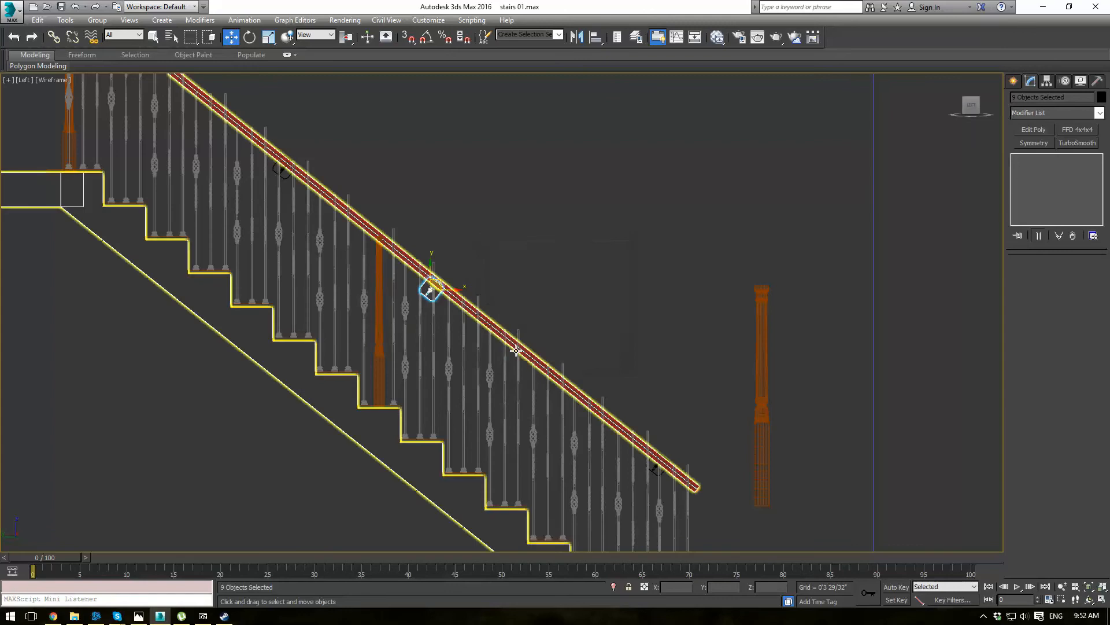
pyautogui.scroll(4, 359, 253)
pyautogui.scroll(5, 359, 258)
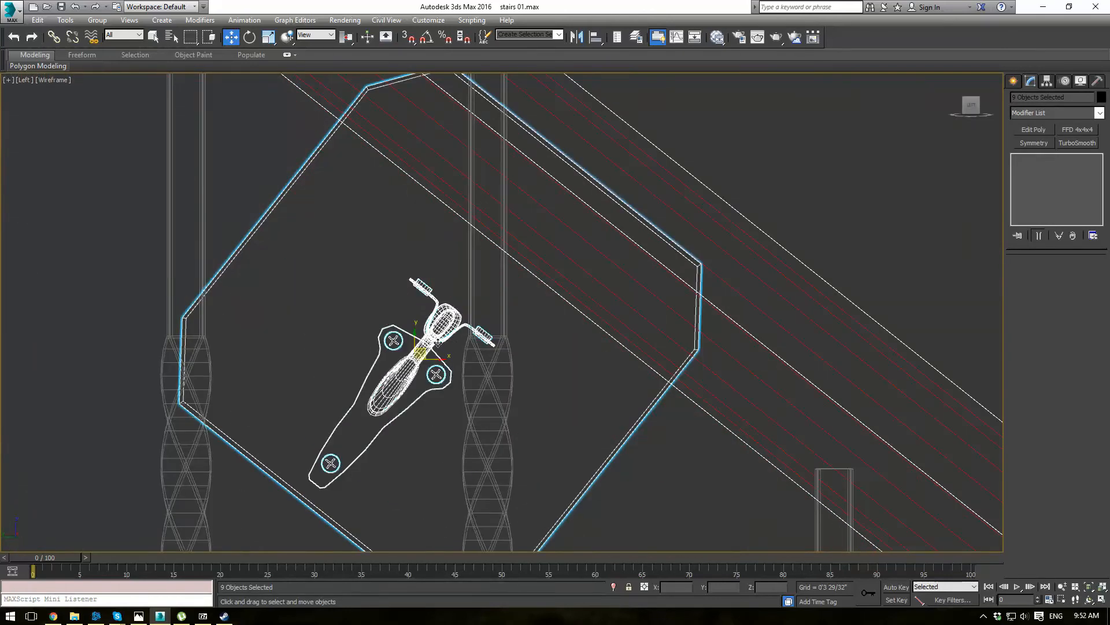
pyautogui.moveTo(438, 342); pyautogui.dragTo(458, 269)
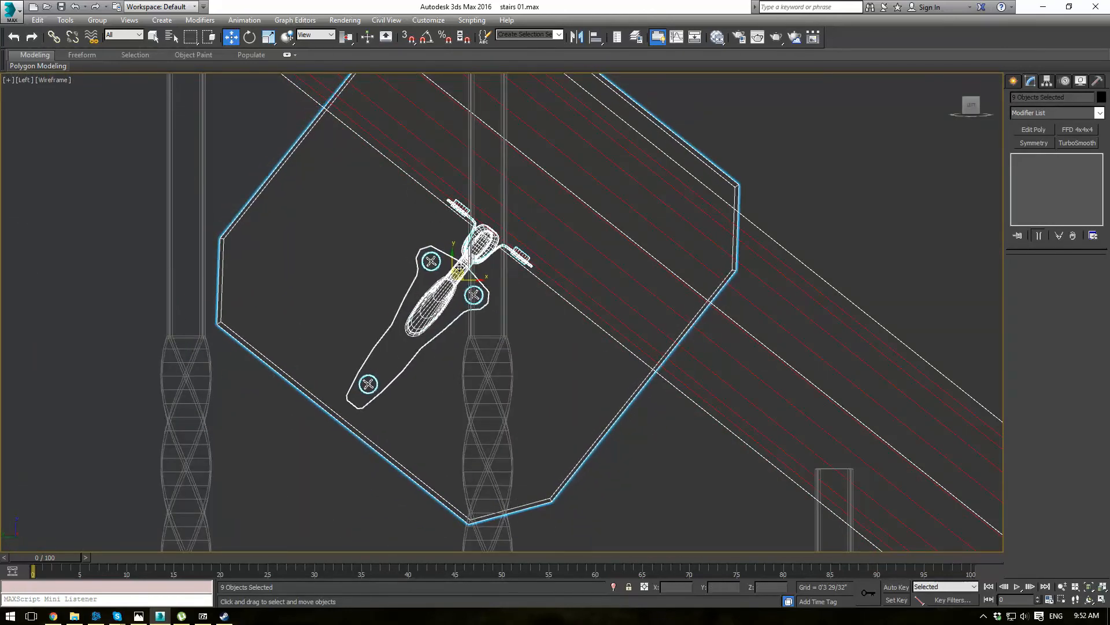
# Return to a shaded perspective view, clear the selection, and examine the bracket distribution along the wall handrail from several angles.
pyautogui.press('p')
pyautogui.press('F3')
pyautogui.scroll(-5, 489, 263)
pyautogui.scroll(-6, 637, 301)
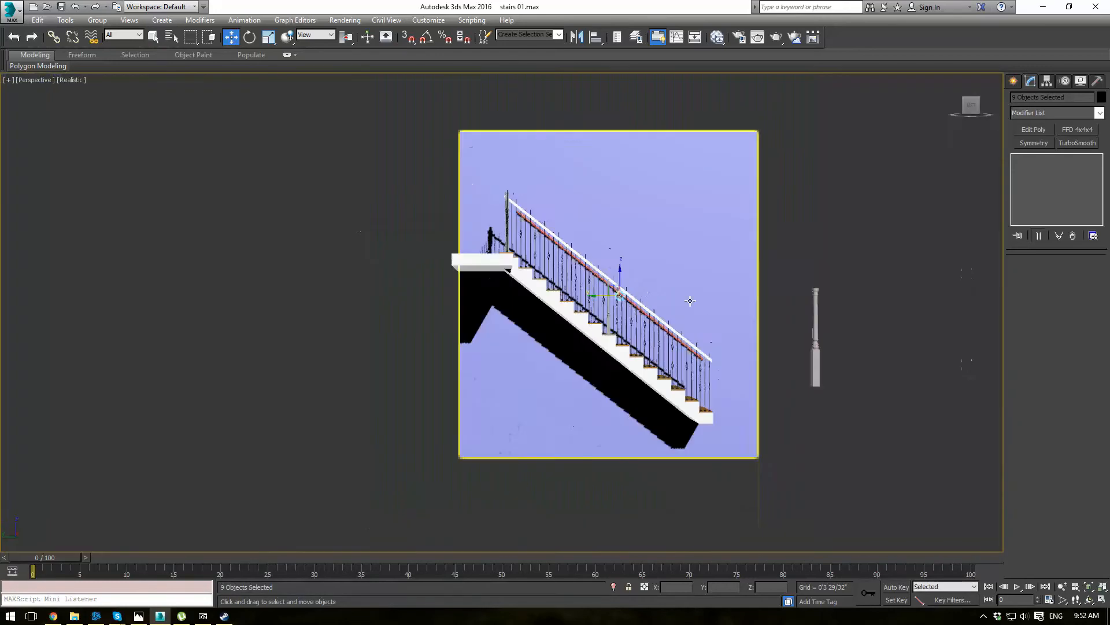
pyautogui.keyDown('alt'); pyautogui.moveTo(690, 301); pyautogui.dragTo(502, 363, button='middle'); pyautogui.keyUp('alt')
pyautogui.click(502, 363)
pyautogui.scroll(6, 587, 362)
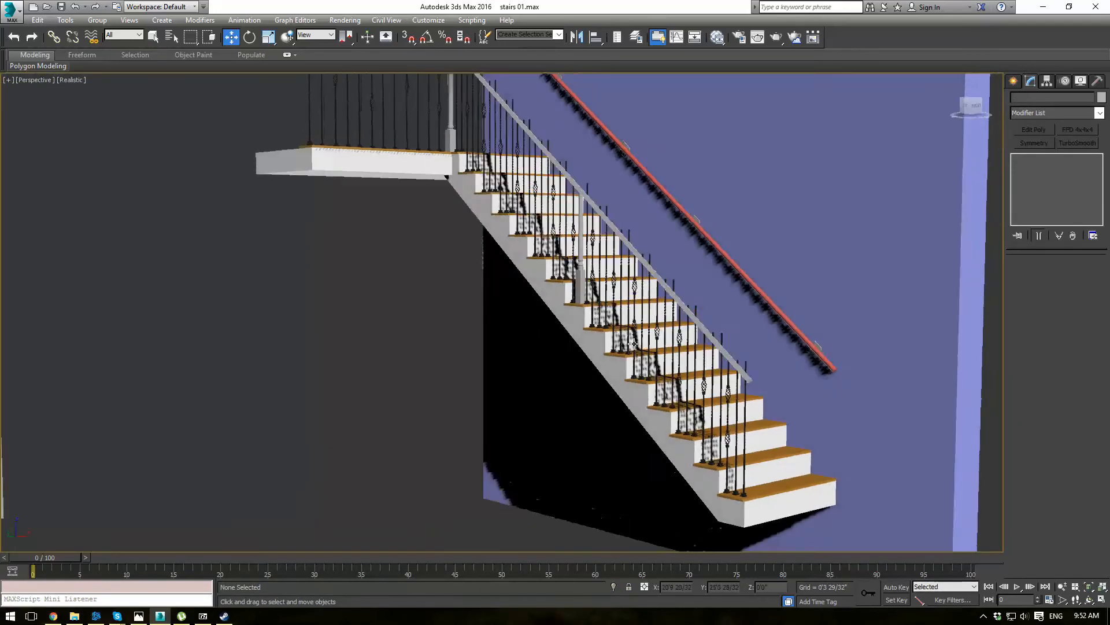
pyautogui.keyDown('alt'); pyautogui.moveTo(634, 344); pyautogui.dragTo(576, 317, button='middle'); pyautogui.keyUp('alt')
pyautogui.scroll(4, 592, 328)
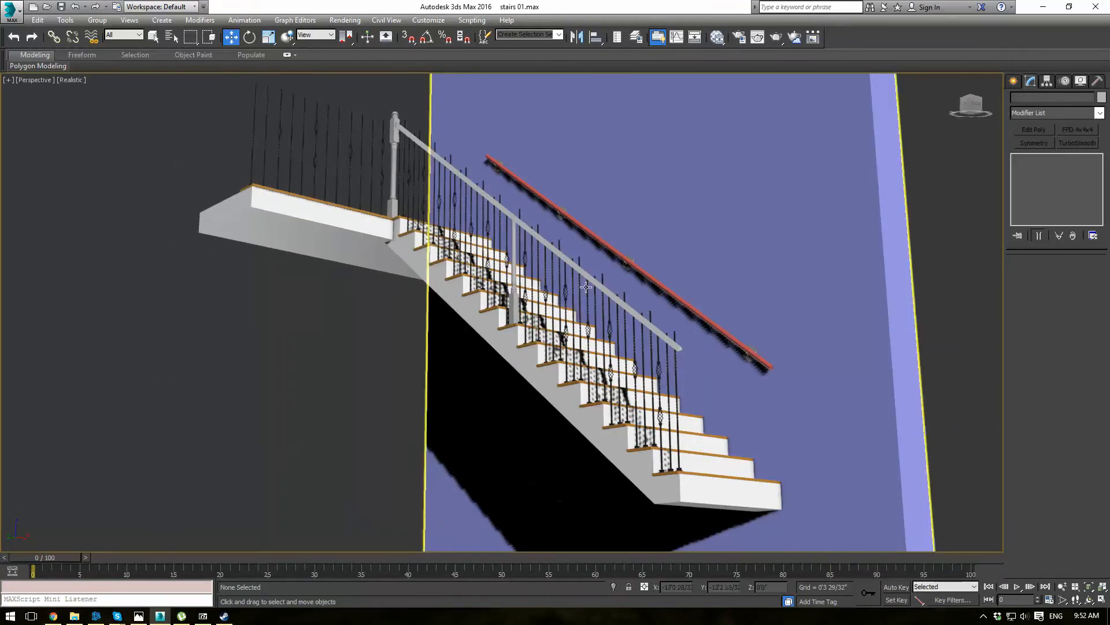
pyautogui.scroll(10, 586, 286)
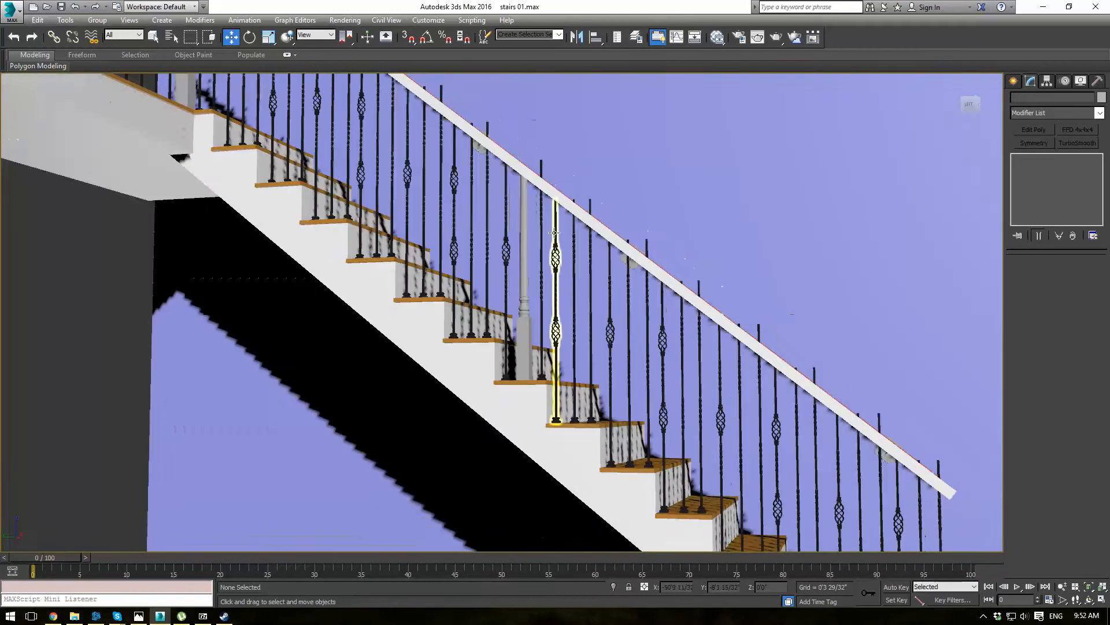
pyautogui.scroll(-8, 554, 233)
pyautogui.scroll(5, 599, 275)
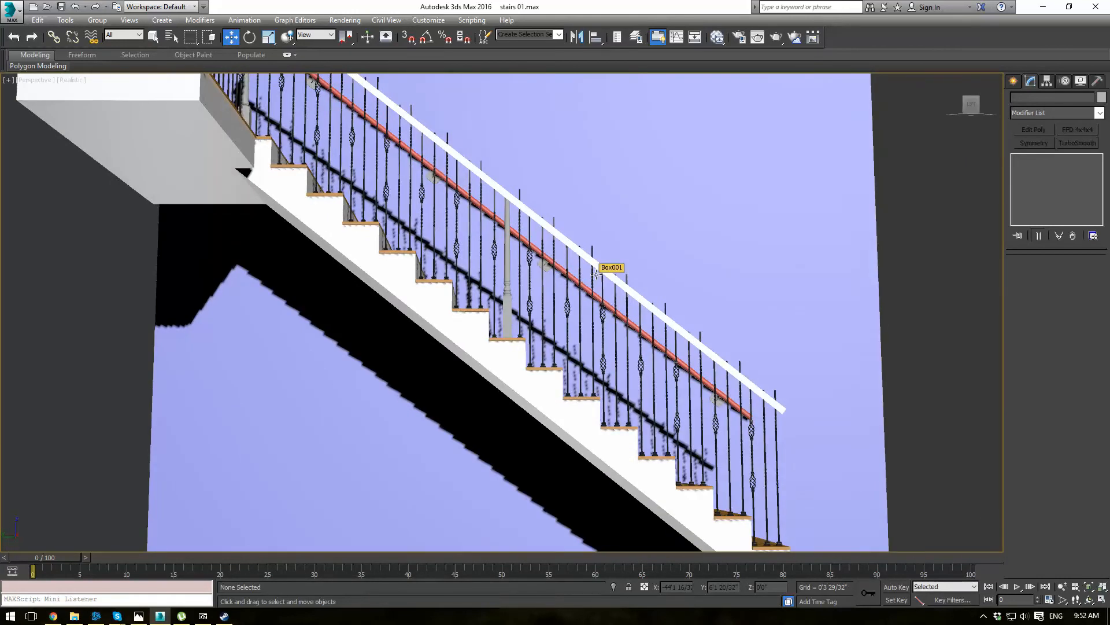
pyautogui.scroll(-8, 547, 281)
pyautogui.scroll(8, 438, 233)
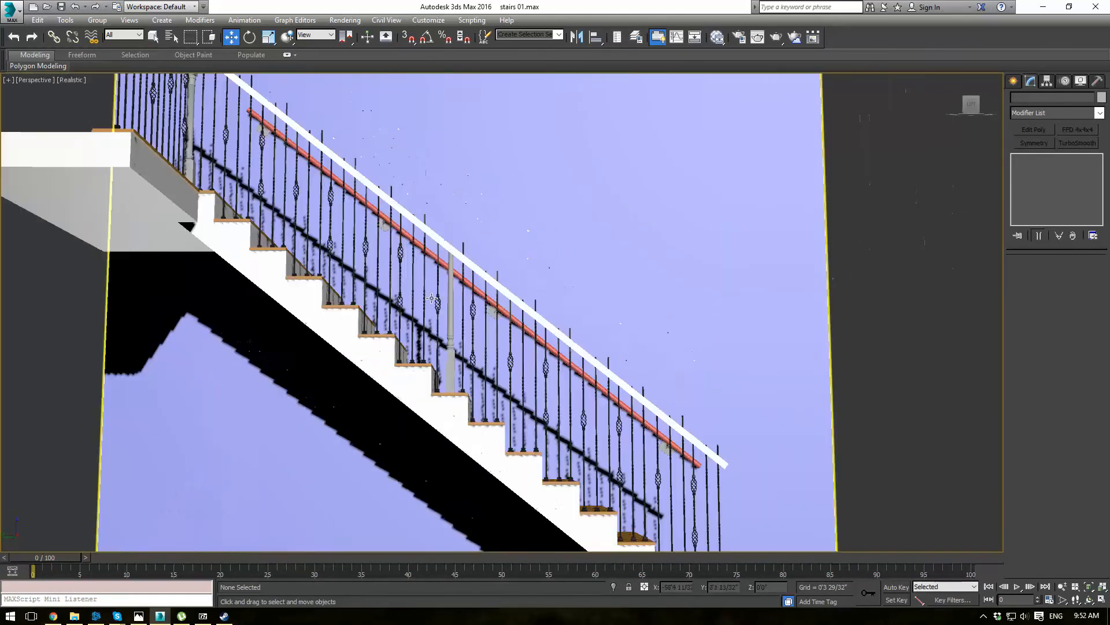
# Try a second rail on the balustrade by cloning the stair's handrail element about 1'5" lower as a separate object.
pyautogui.click(437, 233)
pyautogui.click(1082, 275)
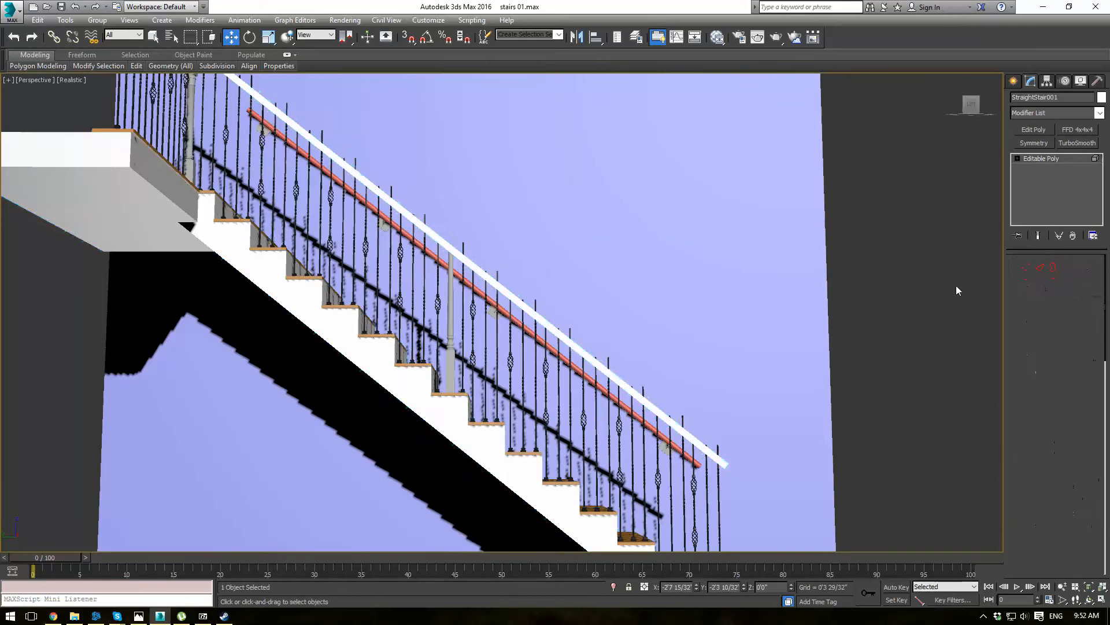
pyautogui.click(536, 317)
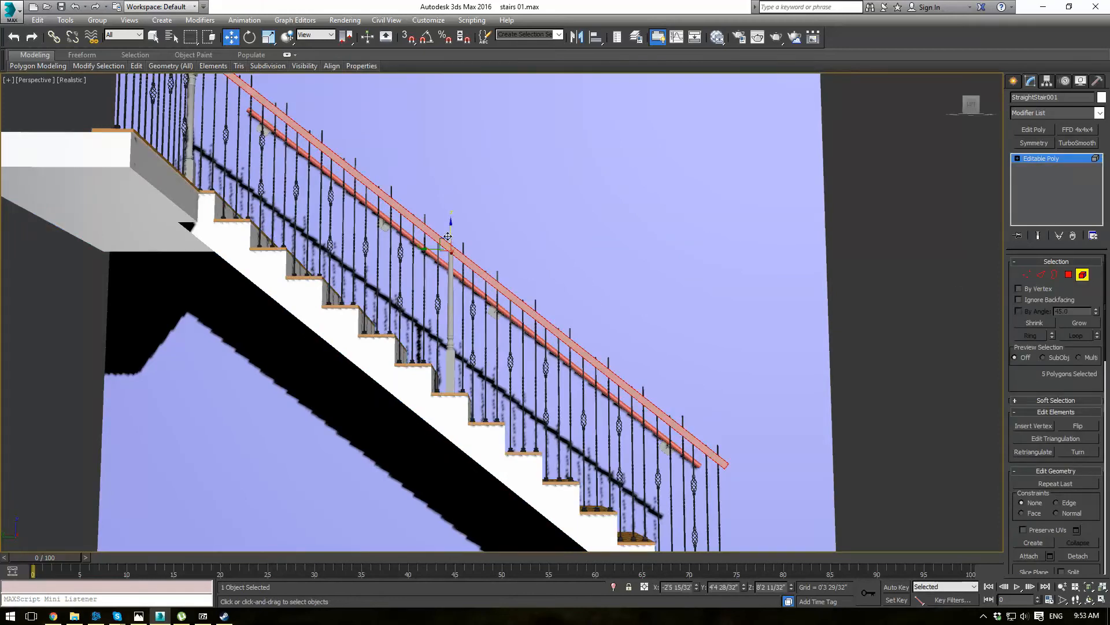
pyautogui.keyDown('shift'); pyautogui.moveTo(452, 232); pyautogui.dragTo(439, 298); pyautogui.keyUp('shift')
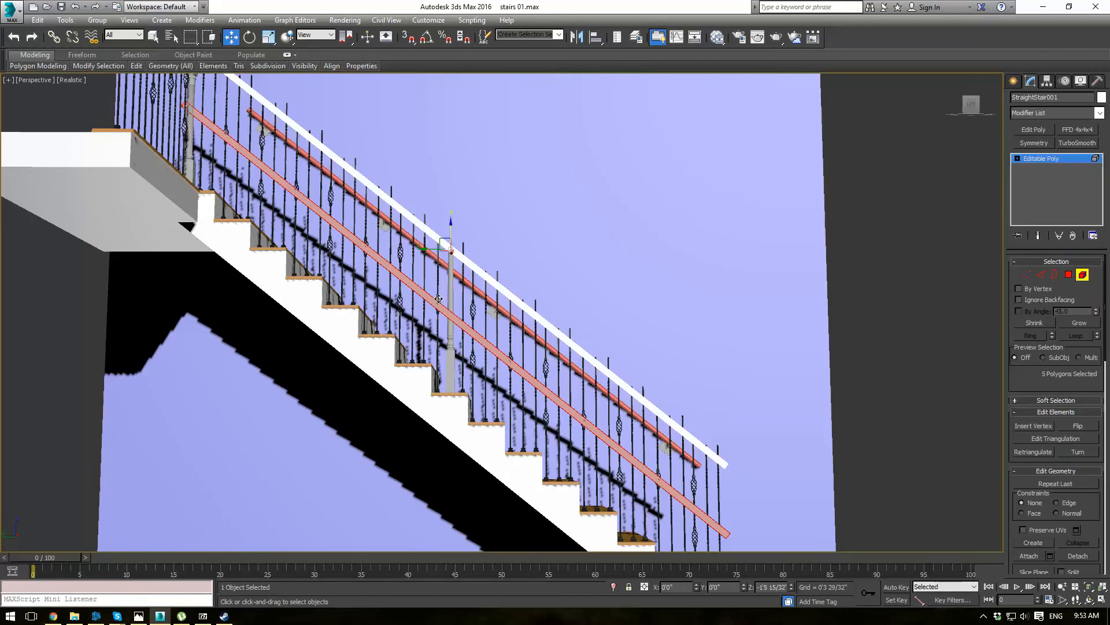
pyautogui.keyDown('shift'); pyautogui.moveTo(439, 298); pyautogui.dragTo(439, 300); pyautogui.keyUp('shift')
pyautogui.click(598, 321)
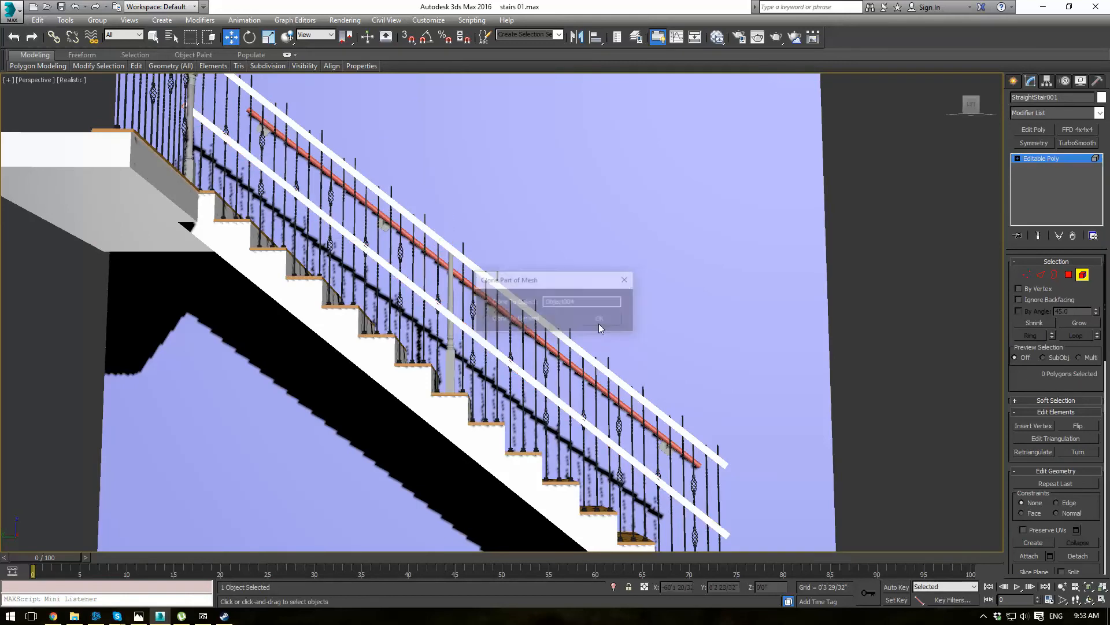
pyautogui.click(1061, 166)
pyautogui.click(748, 231)
# Examine how the lower rail copy crosses the balusters down to the foot of the stairs.
pyautogui.scroll(3, 749, 231)
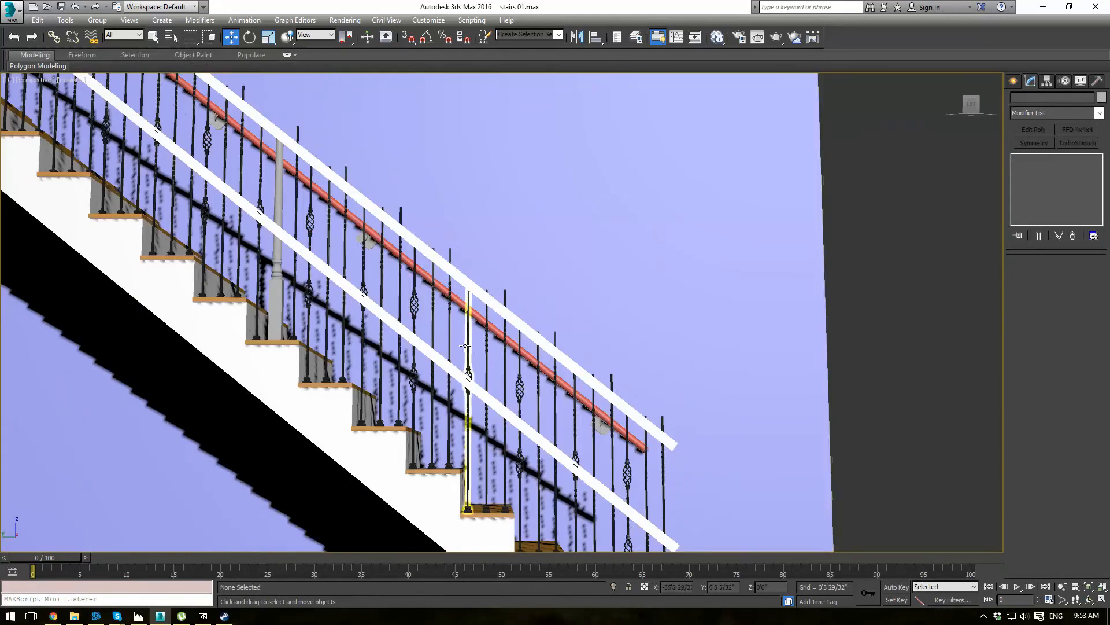
pyautogui.scroll(-3, 466, 346)
pyautogui.scroll(5, 585, 370)
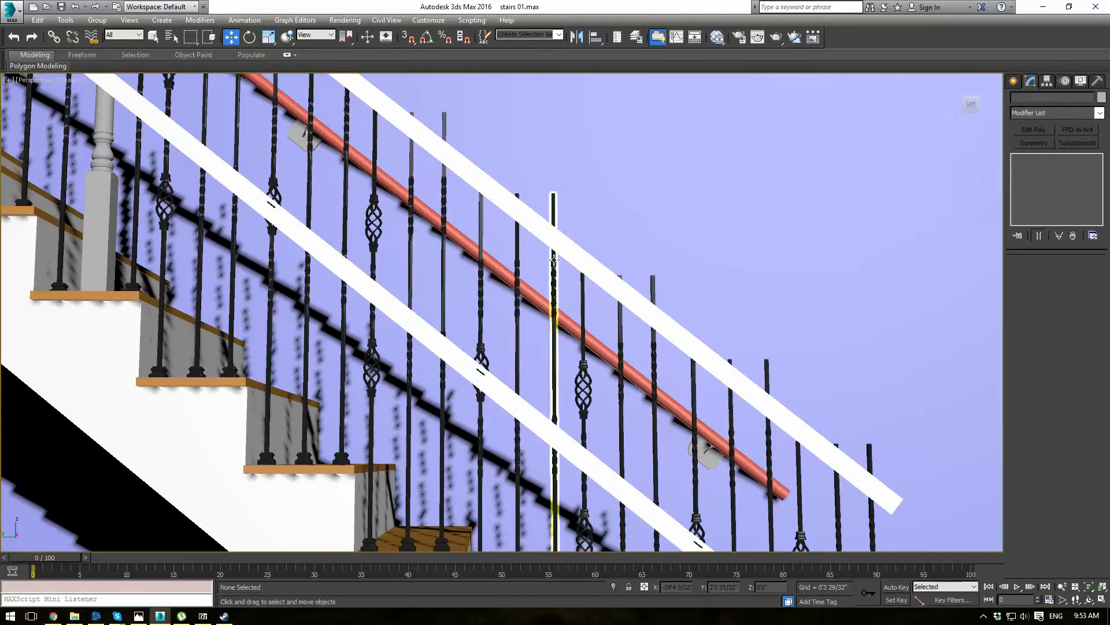
pyautogui.moveTo(590, 201); pyautogui.dragTo(584, 157, button='middle')
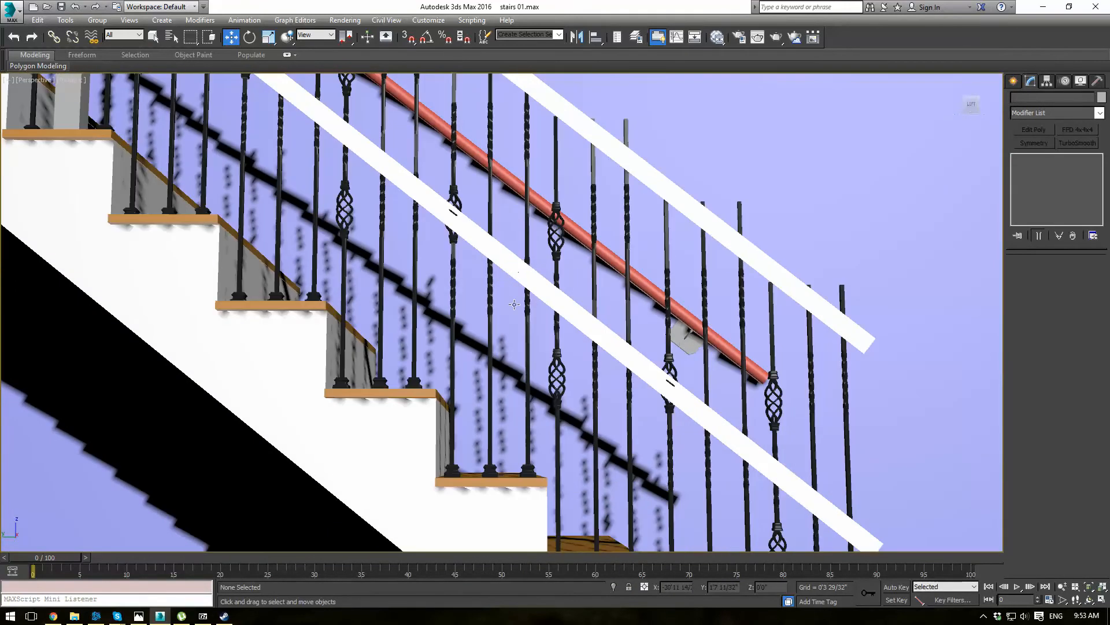
pyautogui.click(528, 322)
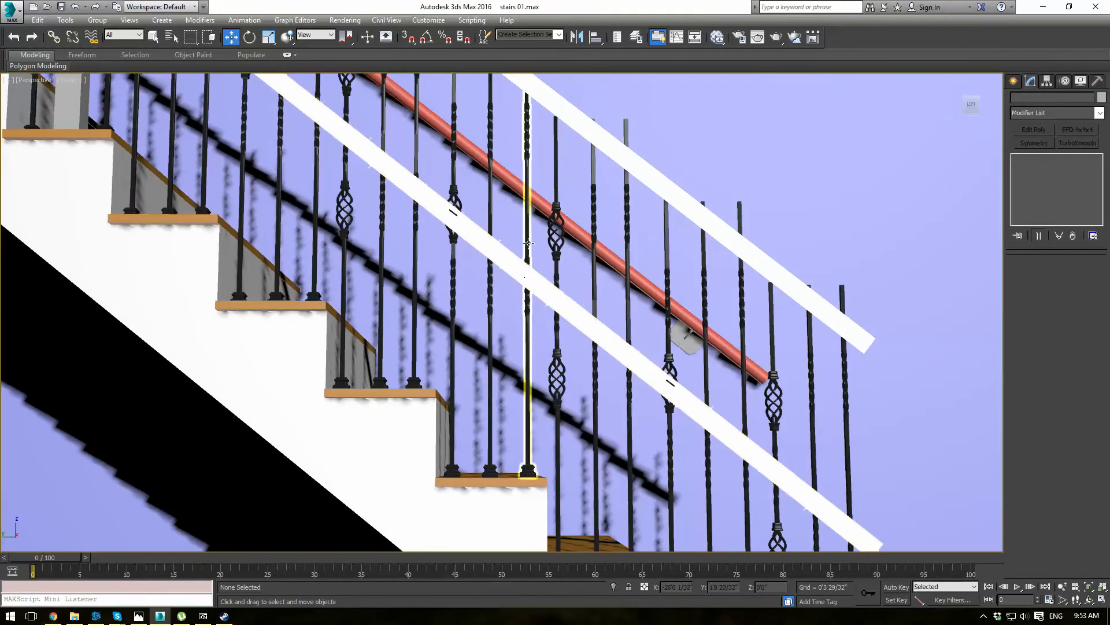
pyautogui.moveTo(707, 268); pyautogui.dragTo(577, 304, button='middle')
pyautogui.scroll(-4, 637, 277)
pyautogui.scroll(4, 574, 269)
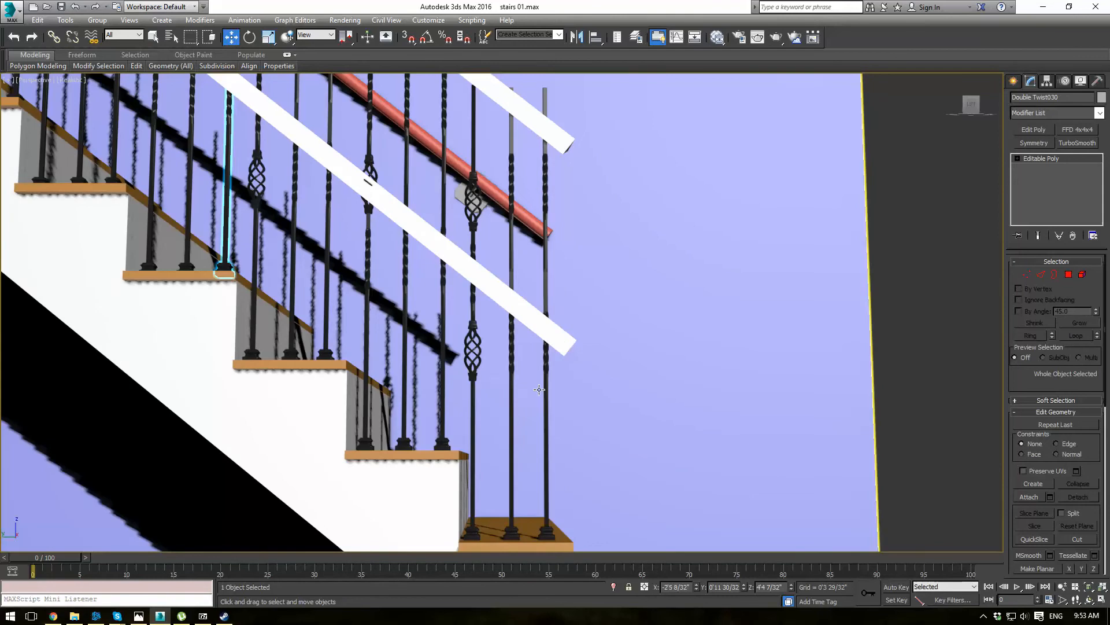
pyautogui.scroll(-5, 646, 272)
pyautogui.scroll(-2, 583, 230)
pyautogui.scroll(8, 320, 170)
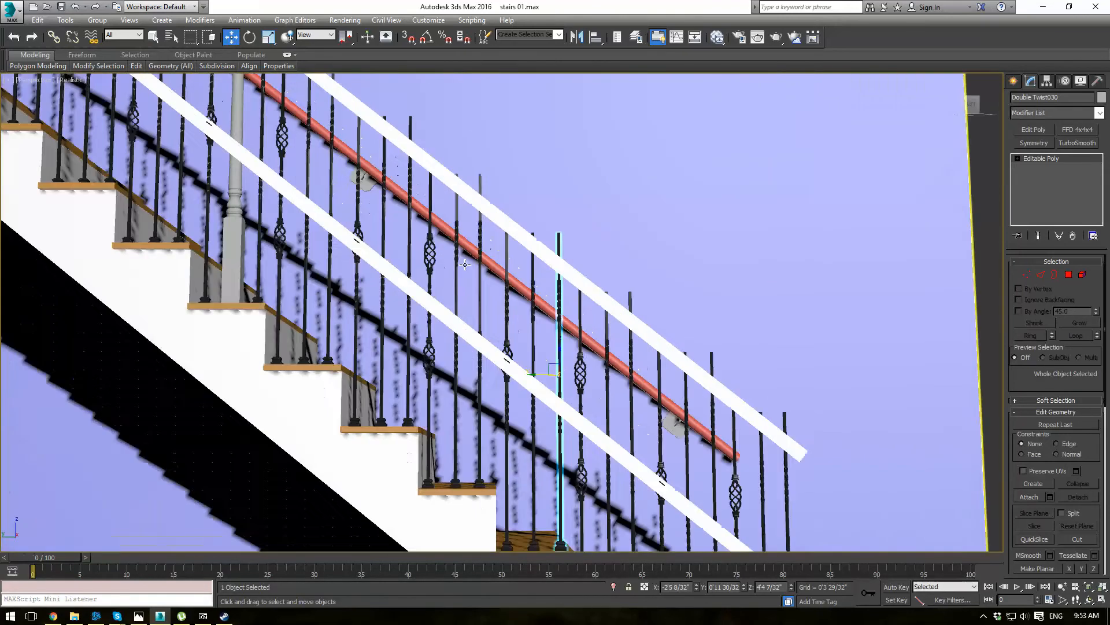
# Remove the lower rail copy from the balustrade and clear the selection.
pyautogui.moveTo(320, 170); pyautogui.dragTo(550, 331, button='middle')
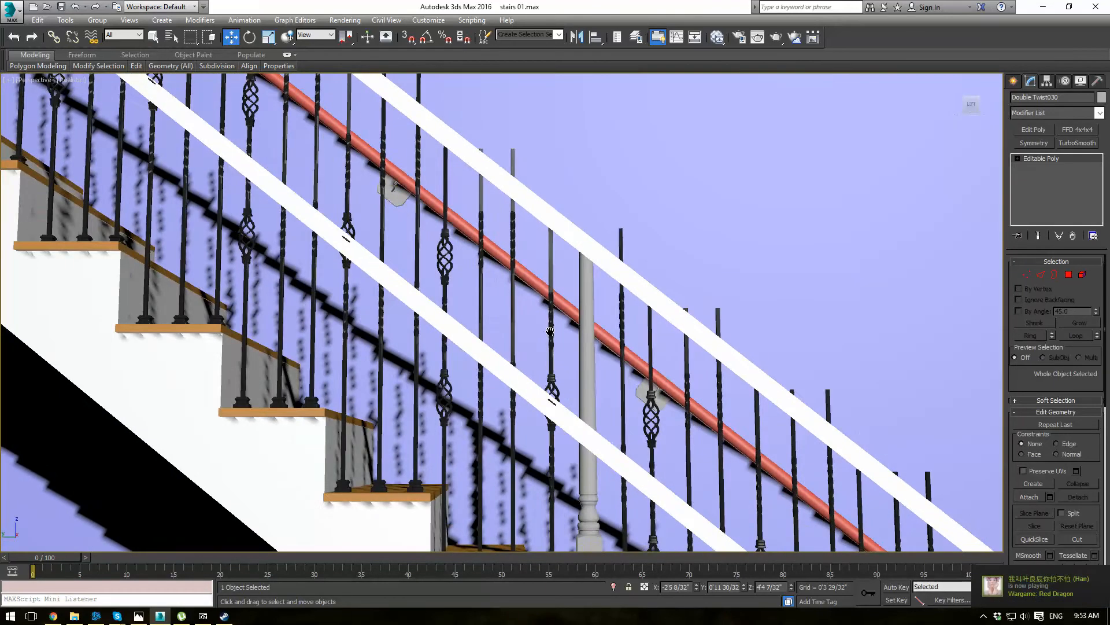
pyautogui.scroll(-5, 550, 331)
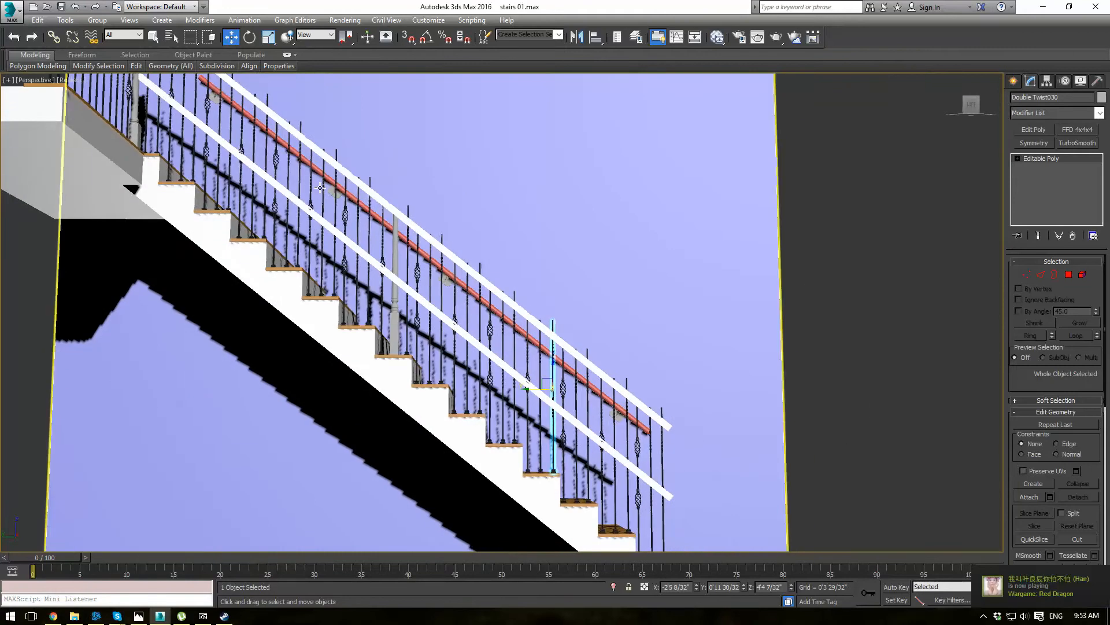
pyautogui.scroll(4, 346, 217)
pyautogui.click(545, 337)
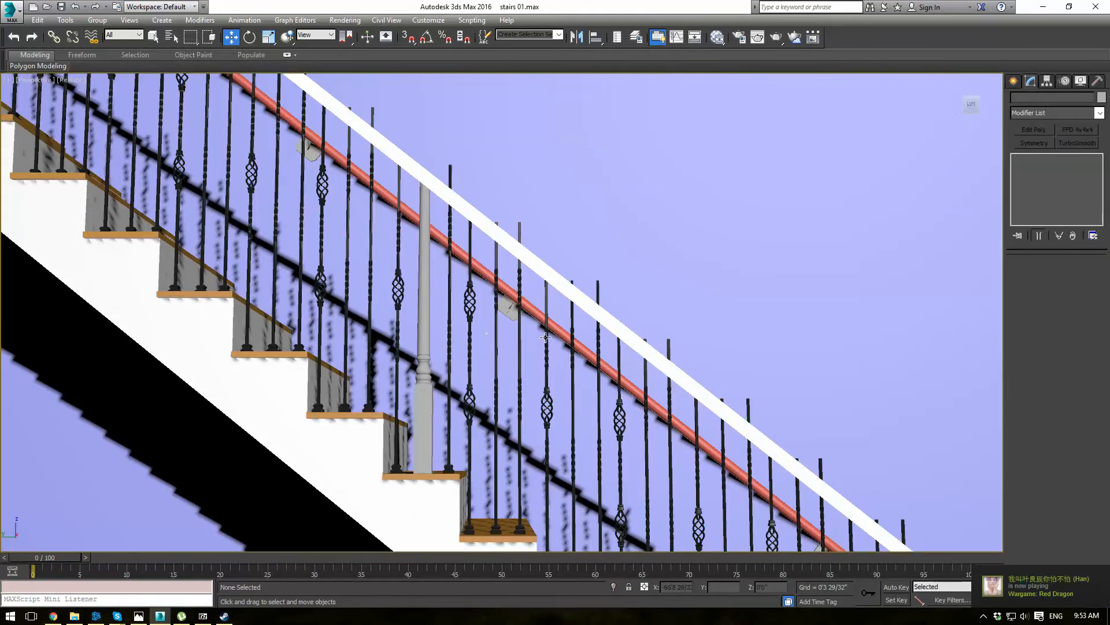
# Lower the top vertices of the last baluster at the stair's foot by about 3 3/8 inches so it ends inside the handrail.
pyautogui.scroll(-2, 525, 300)
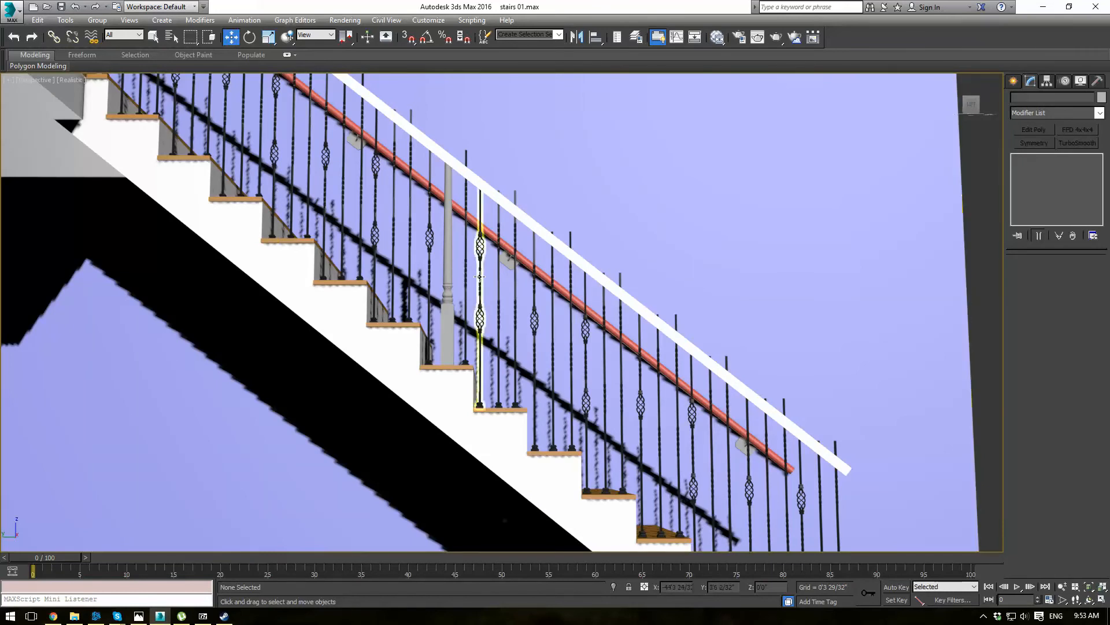
pyautogui.scroll(5, 596, 301)
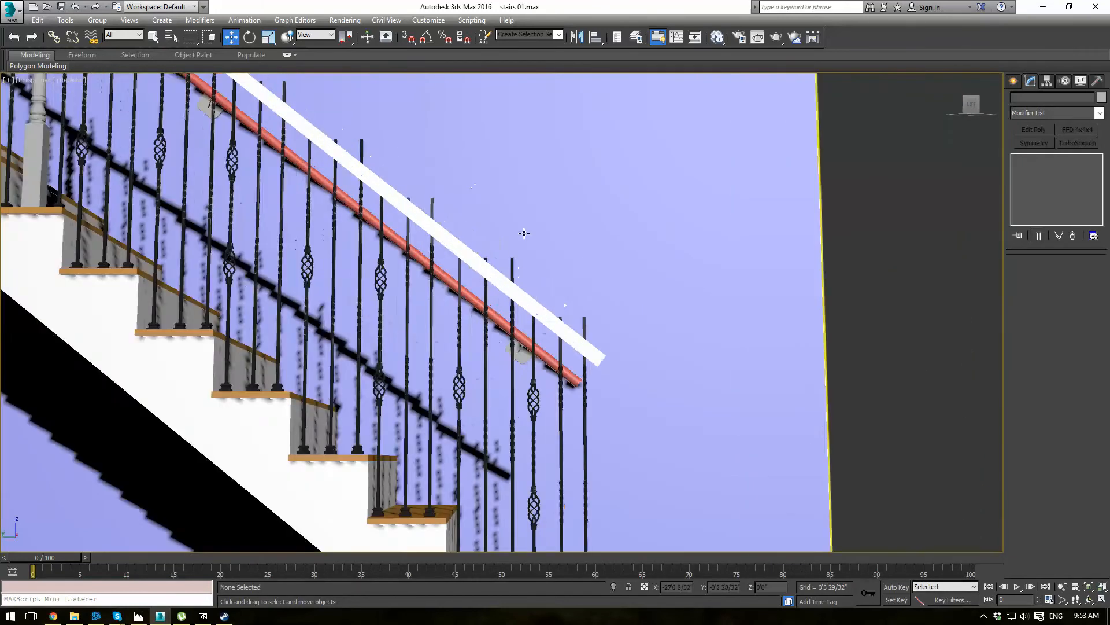
pyautogui.click(582, 408)
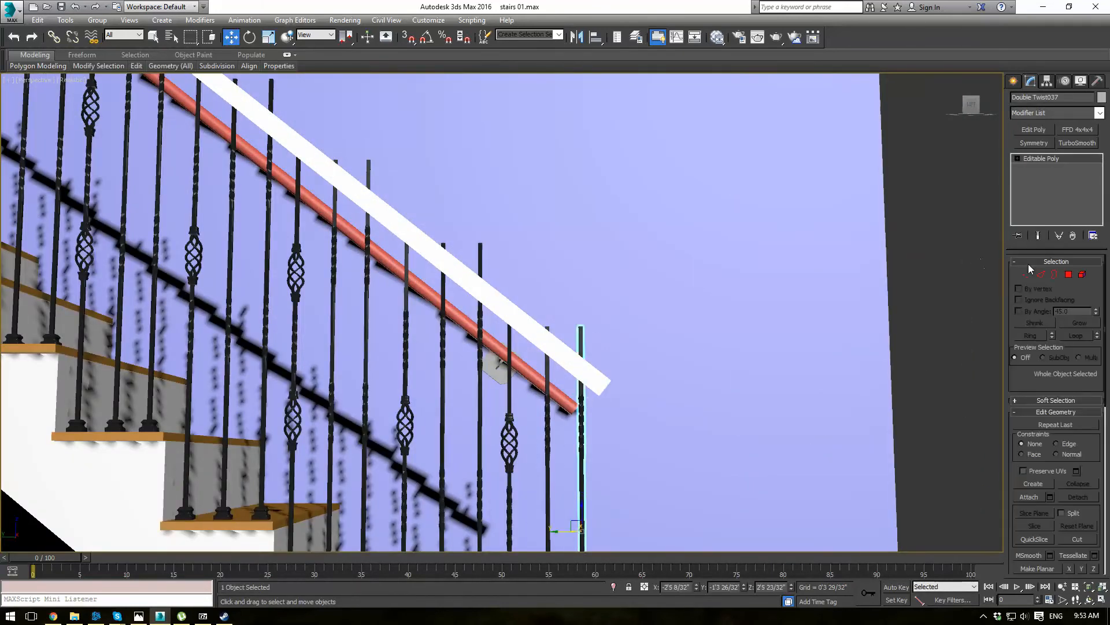
pyautogui.click(1027, 275)
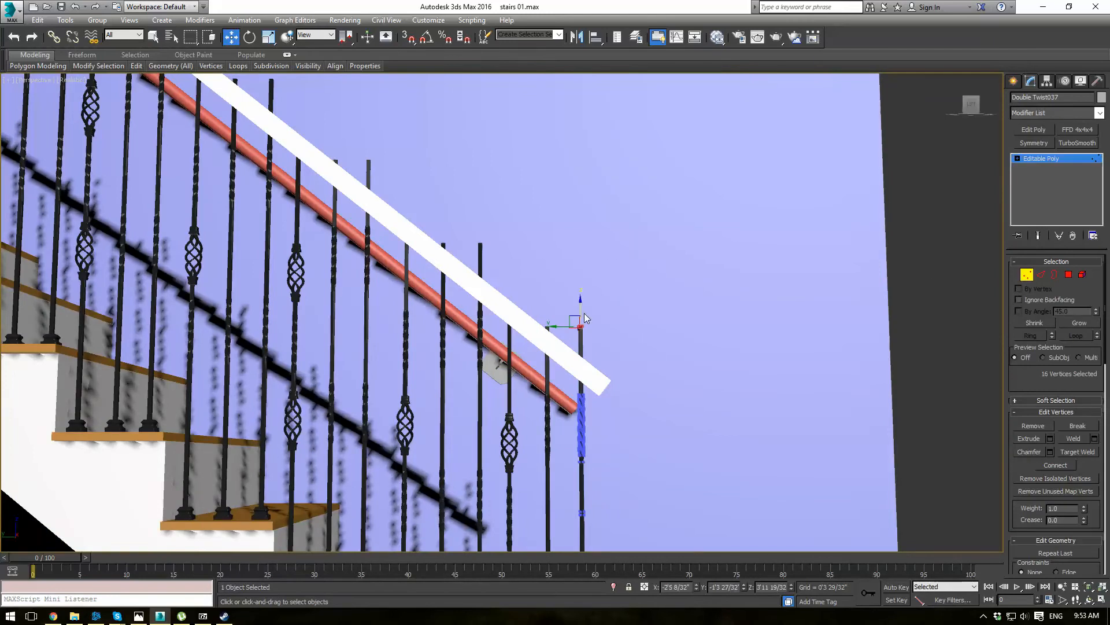
pyautogui.moveTo(577, 324); pyautogui.dragTo(577, 325)
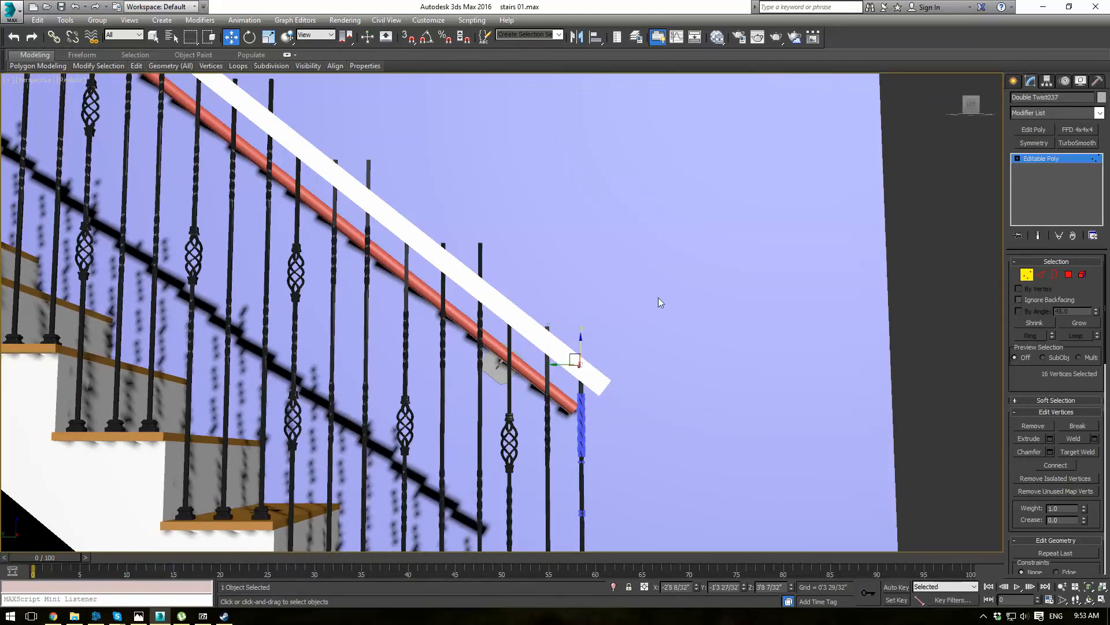
pyautogui.click(1041, 161)
# Lower the top vertices of the second-to-last baluster at the stair's foot so it ends inside the handrail.
pyautogui.click(546, 390)
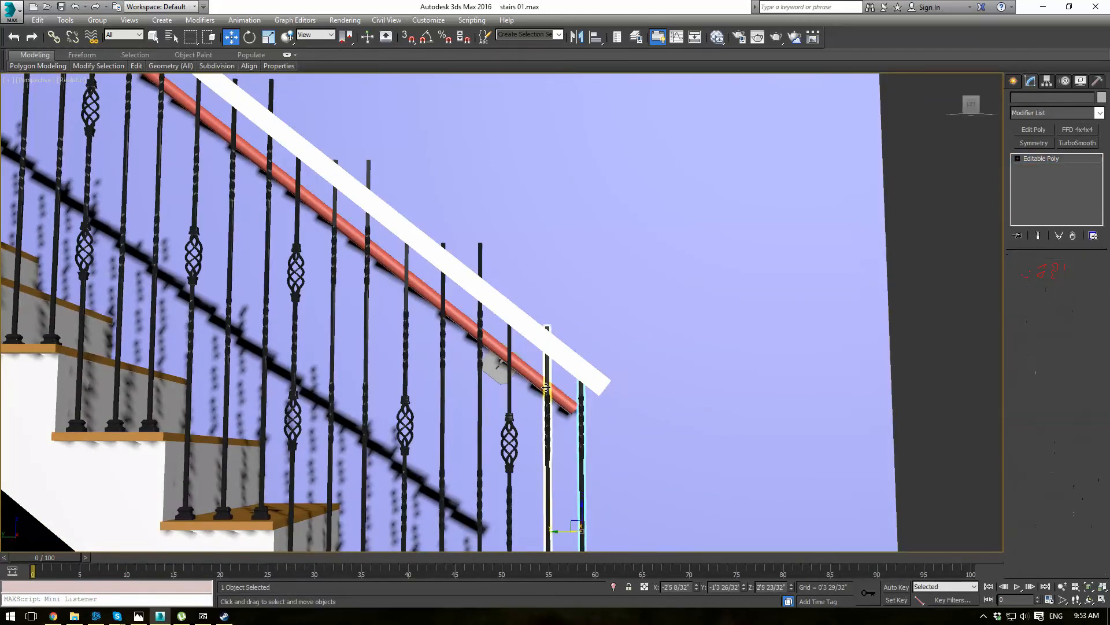
pyautogui.click(1027, 275)
pyautogui.moveTo(530, 301); pyautogui.dragTo(564, 332)
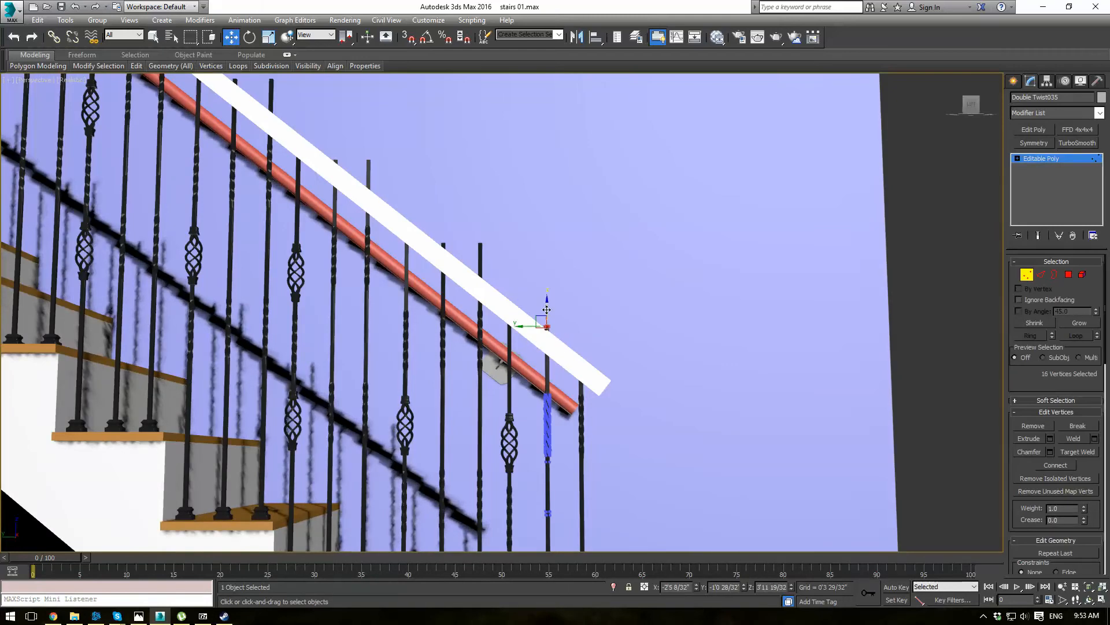
pyautogui.press('1')
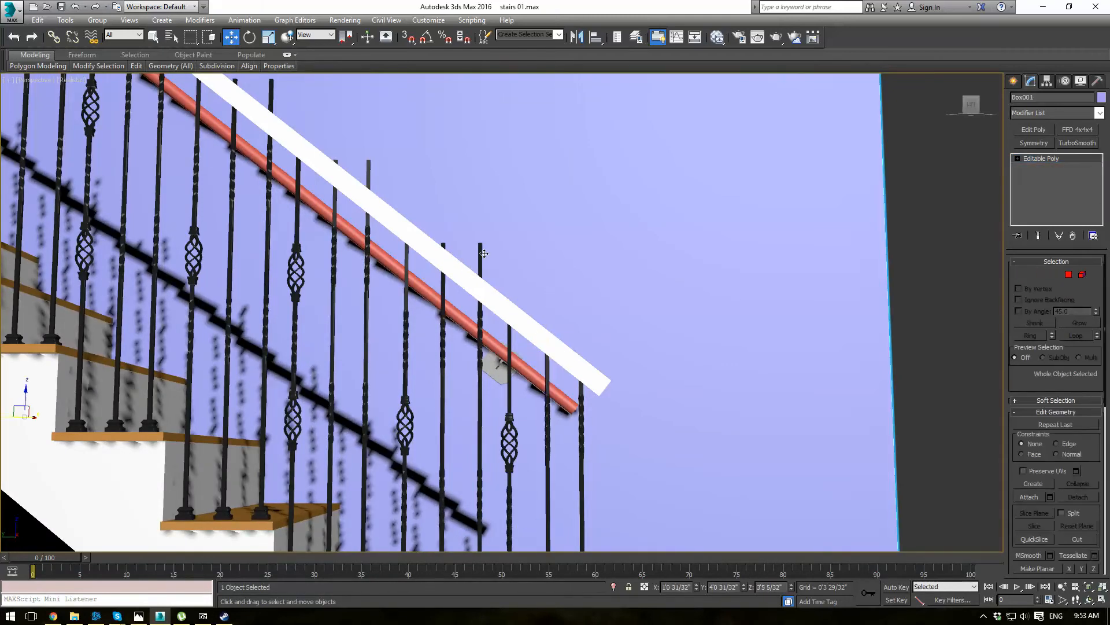
# Lower the top vertices of the lower twisted baluster between the first and second basket balusters by about 4 1/4 inches, into the handrail.
pyautogui.click(480, 253)
pyautogui.press('1')
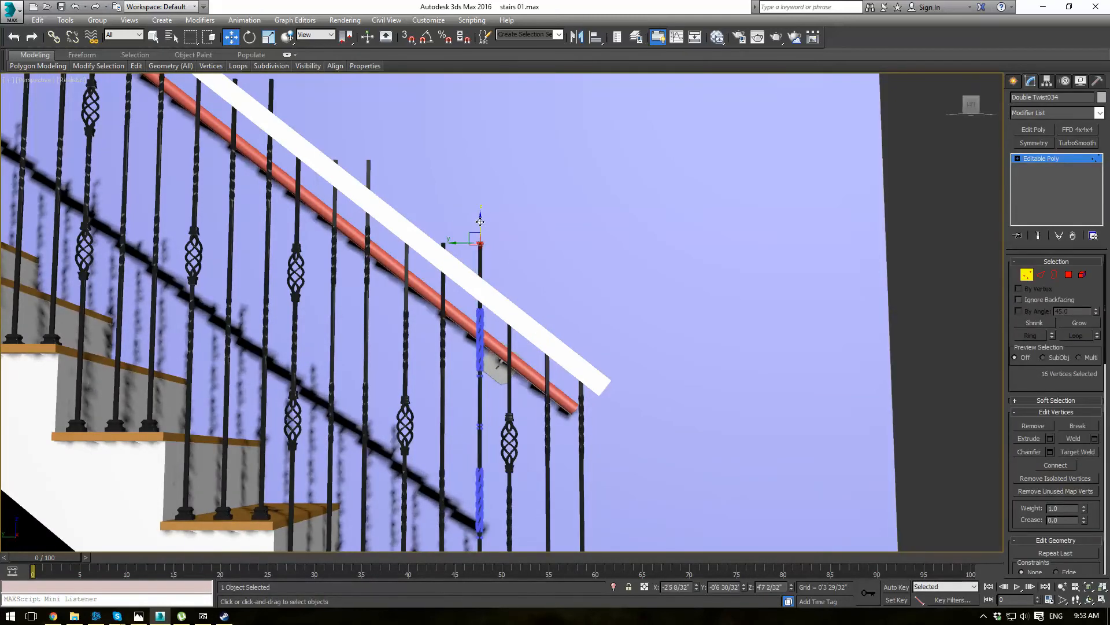
pyautogui.press('1')
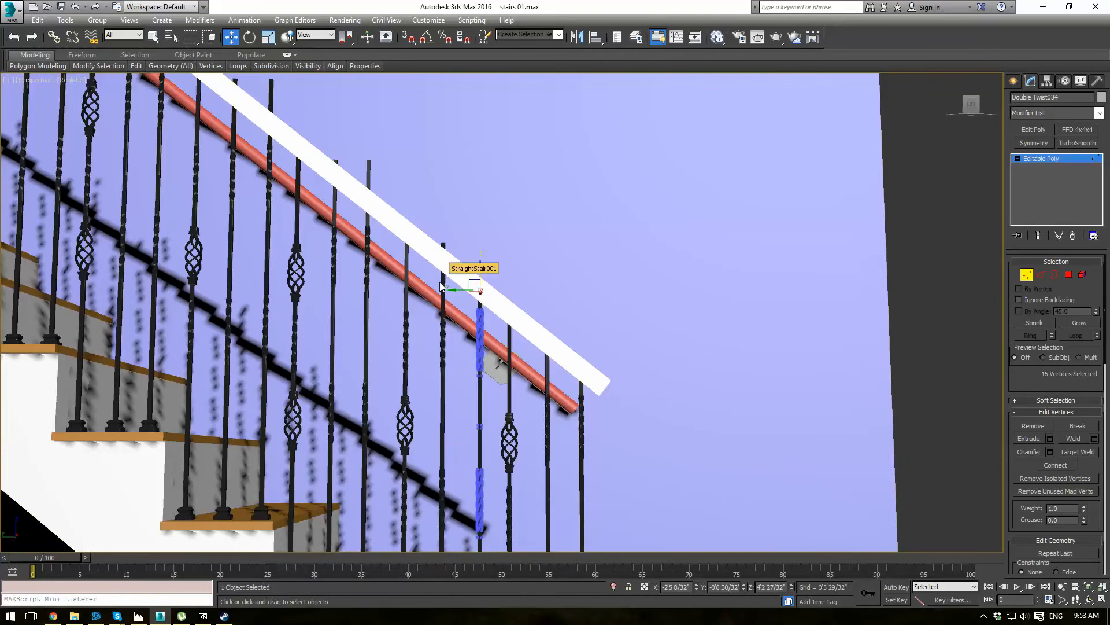
# Lower the top vertices of the upper twisted baluster between the first and second basket balusters by about 1 1/2 inches and check it in wireframe.
pyautogui.click(443, 255)
pyautogui.press('1')
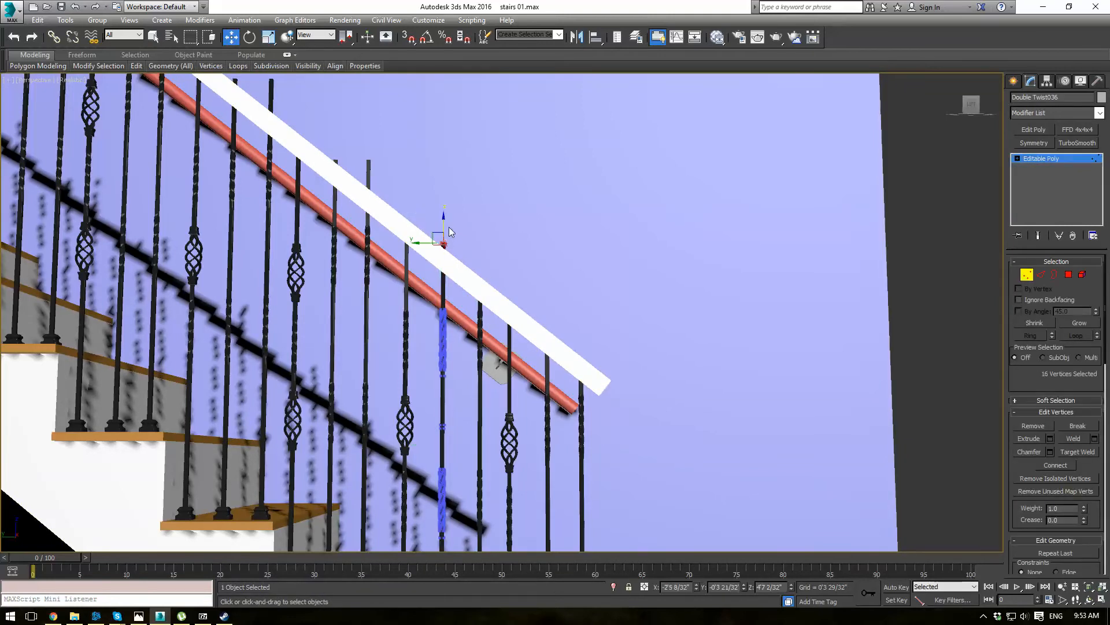
pyautogui.press('F3')
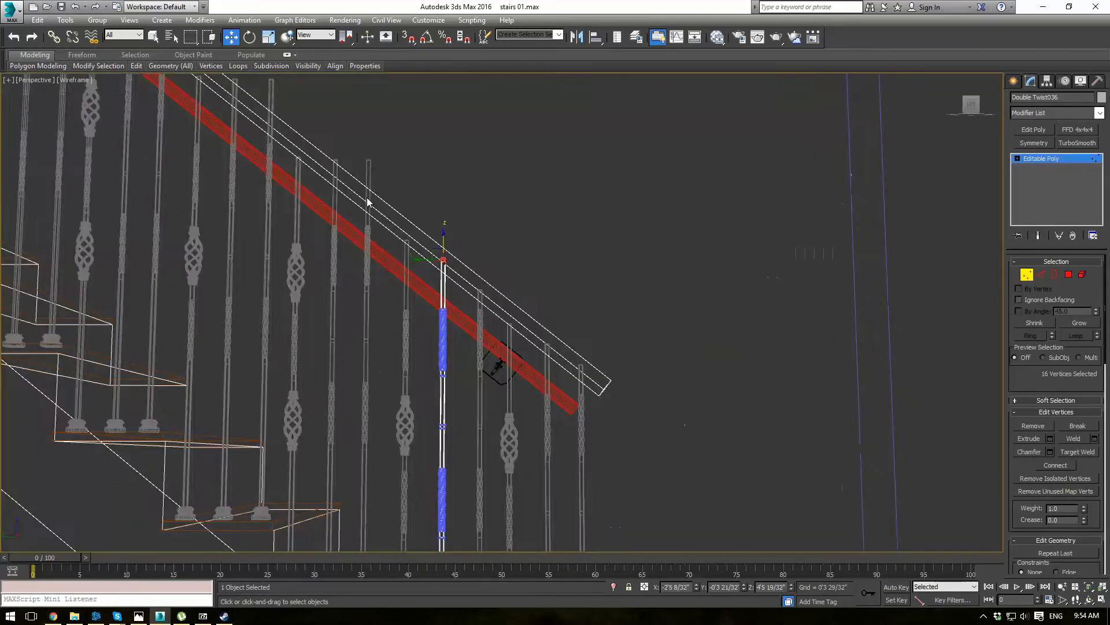
pyautogui.scroll(3, 431, 260)
pyautogui.press('F3')
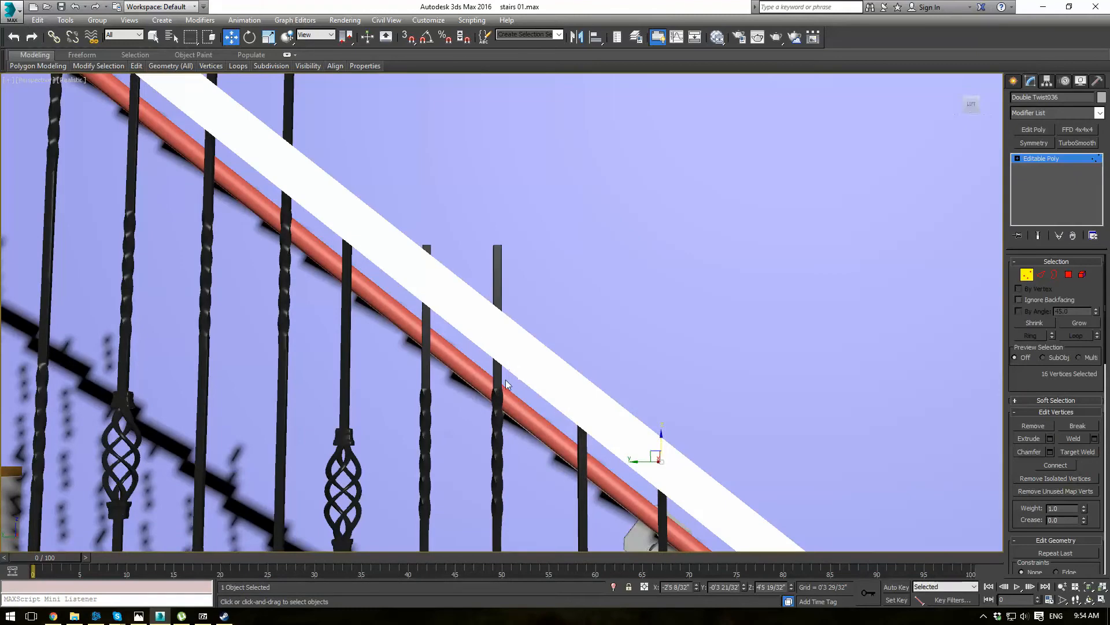
# Lower the top vertices of the lower twisted baluster between the second and third basket balusters by about 3 5/16 inches, into the handrail.
pyautogui.click(497, 382)
pyautogui.hotkey('ctrl', 'z')
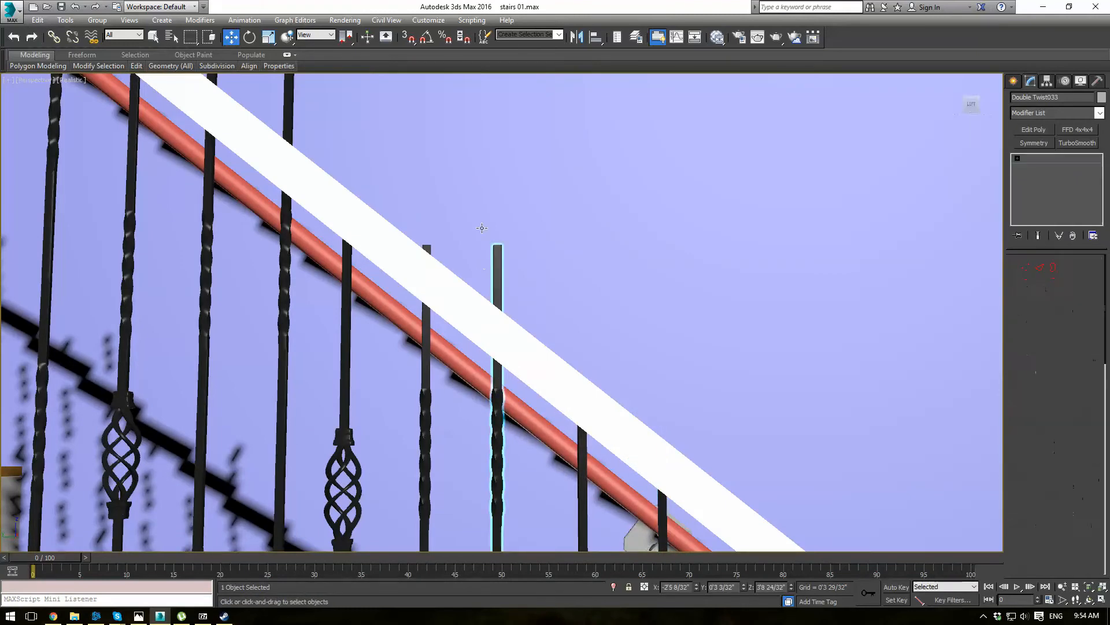
pyautogui.moveTo(495, 225); pyautogui.dragTo(495, 292)
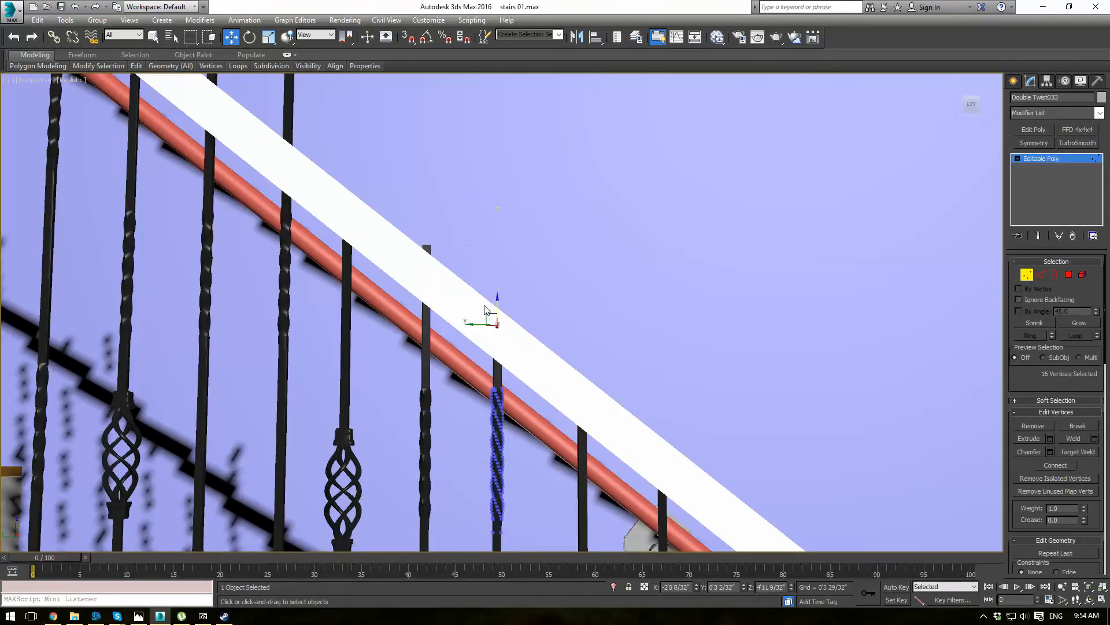
pyautogui.press('1')
# Lower the top vertices of the upper twisted baluster between the second and third basket balusters so it ends inside the handrail.
pyautogui.click(425, 317)
pyautogui.press('1')
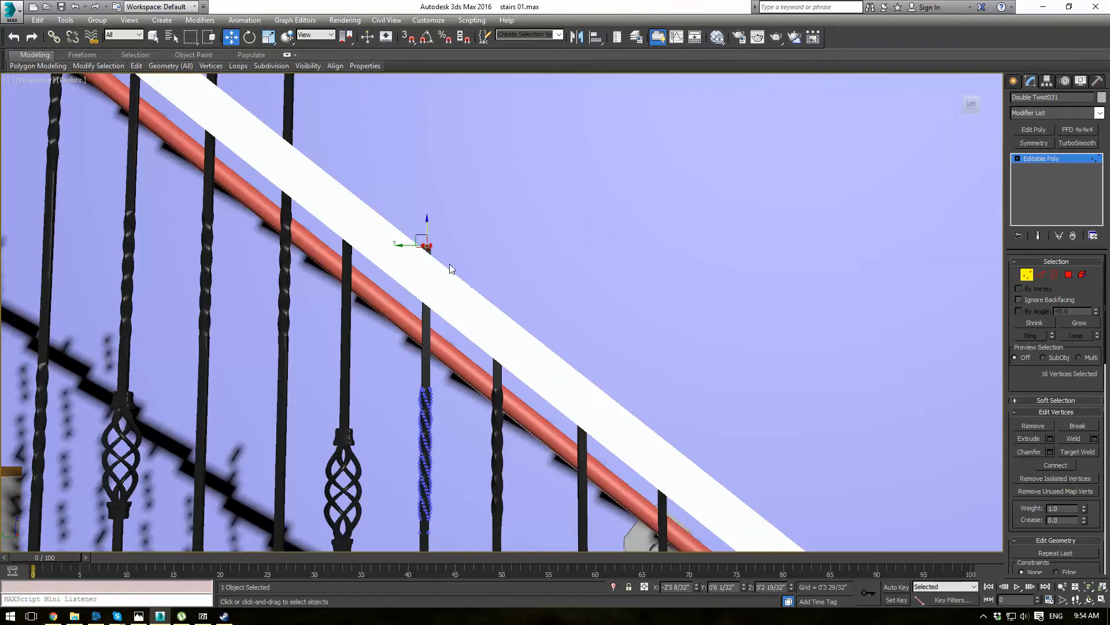
pyautogui.press('1')
# Lower the top vertices of the lower twisted baluster between the third and fourth basket balusters so it ends inside the handrail.
pyautogui.moveTo(330, 193); pyautogui.dragTo(414, 293, button='middle')
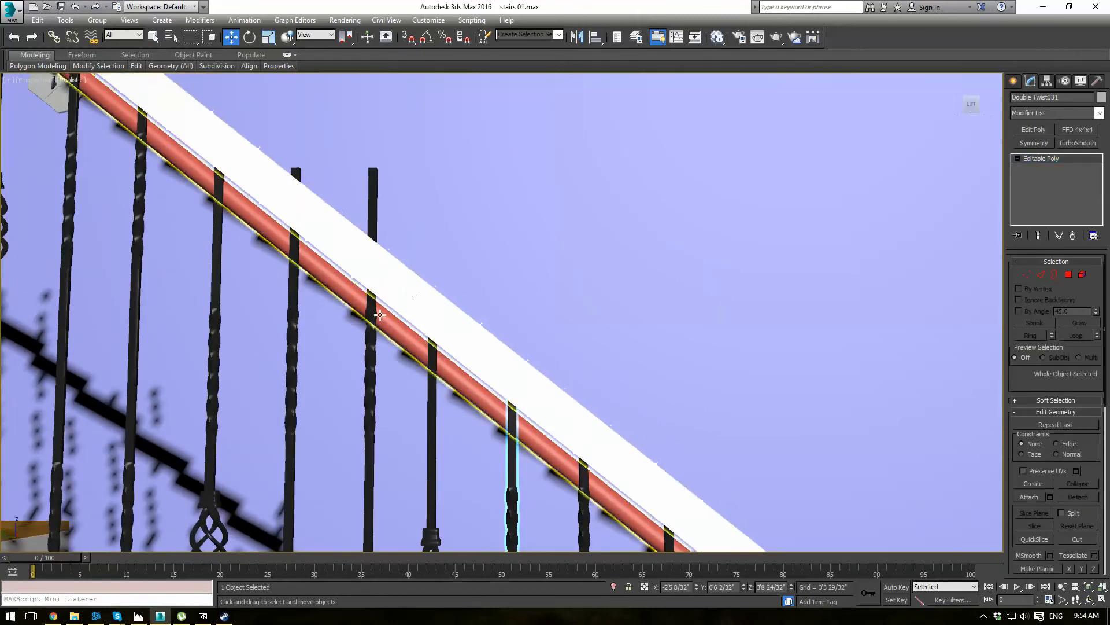
pyautogui.click(367, 320)
pyautogui.click(372, 320)
pyautogui.scroll(3, 371, 320)
pyautogui.press('1')
pyautogui.scroll(-3, 355, 190)
pyautogui.moveTo(339, 138); pyautogui.dragTo(414, 212)
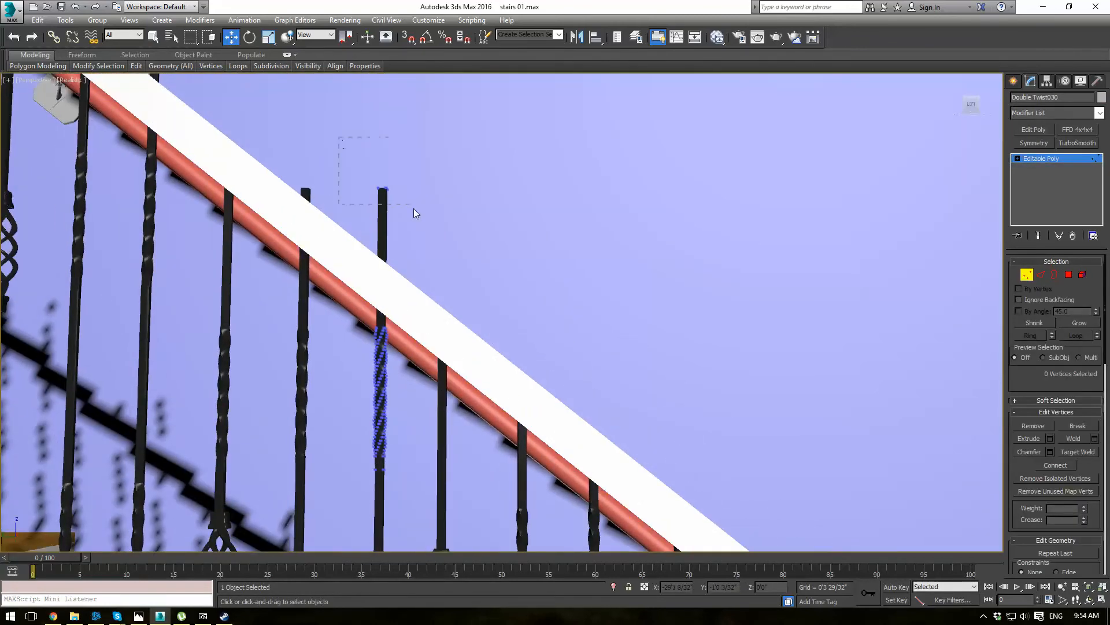
pyautogui.moveTo(381, 166); pyautogui.dragTo(382, 248)
pyautogui.press('1')
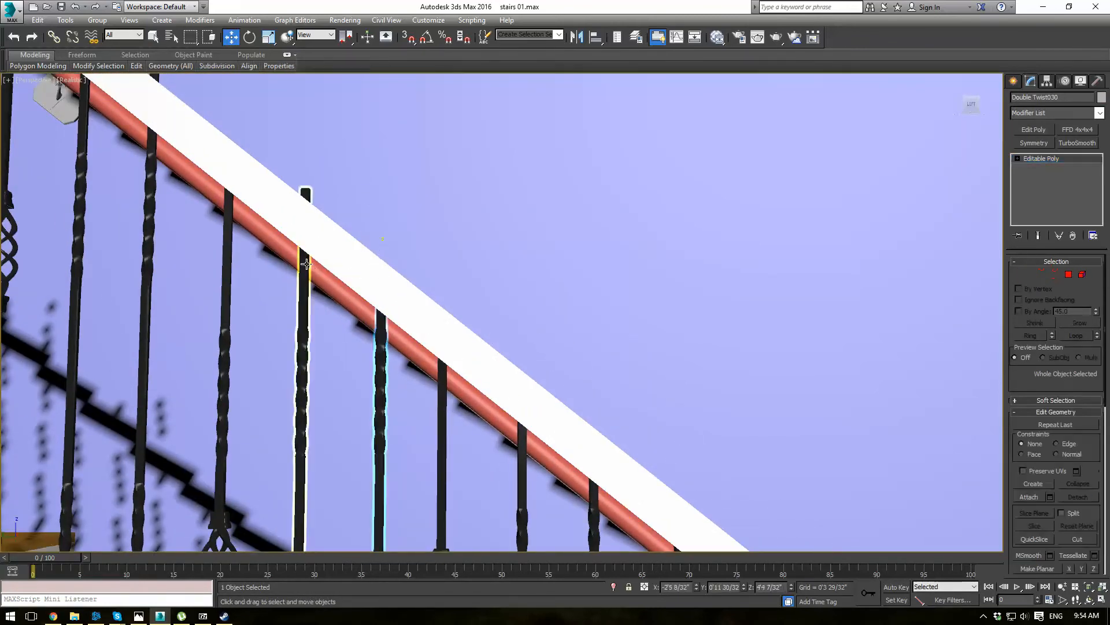
# Lower the top vertices of the upper twisted baluster between the third and fourth basket balusters so it ends inside the handrail.
pyautogui.click(304, 265)
pyautogui.press('1')
pyautogui.moveTo(276, 165); pyautogui.dragTo(342, 218)
pyautogui.moveTo(307, 179); pyautogui.dragTo(306, 182)
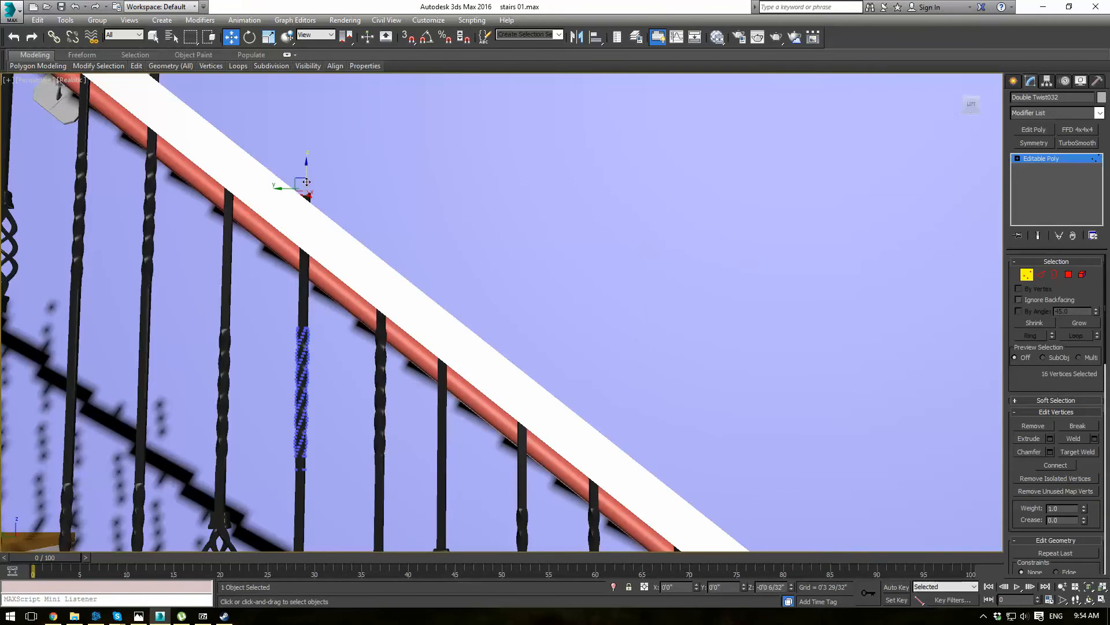
pyautogui.moveTo(240, 188); pyautogui.dragTo(396, 301, button='middle')
pyautogui.press('1')
# Lower the top vertices of the lower twisted baluster between the fourth and fifth basket balusters by about 3 1/2 inches, into the handrail.
pyautogui.click(318, 174)
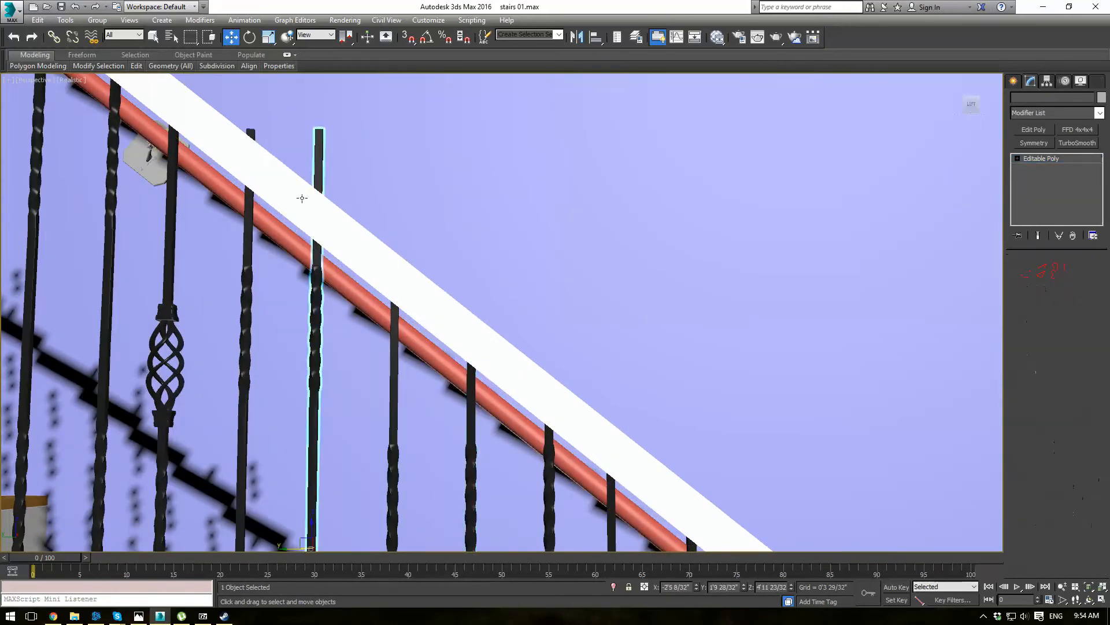
pyautogui.press('1')
pyautogui.moveTo(280, 108); pyautogui.dragTo(358, 170)
pyautogui.moveTo(321, 113); pyautogui.dragTo(318, 185)
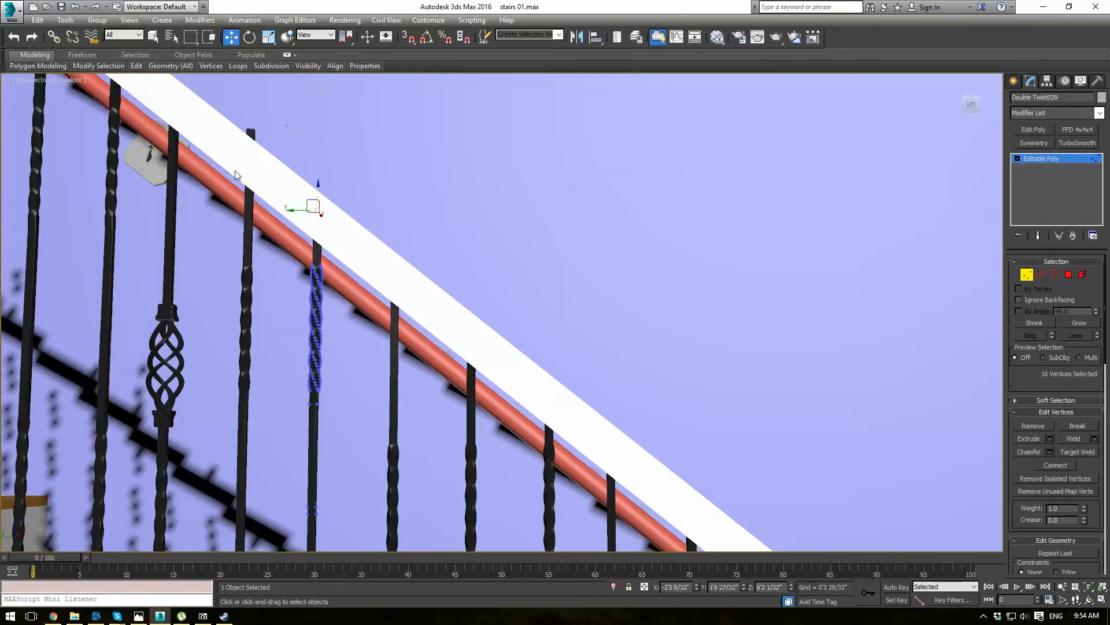
pyautogui.moveTo(235, 170); pyautogui.dragTo(299, 232, button='middle')
pyautogui.press('1')
# Lower the top vertices of the upper twisted baluster between the fourth and fifth basket balusters so it ends inside the handrail.
pyautogui.click(314, 197)
pyautogui.press('1')
pyautogui.moveTo(267, 155); pyautogui.dragTo(380, 235)
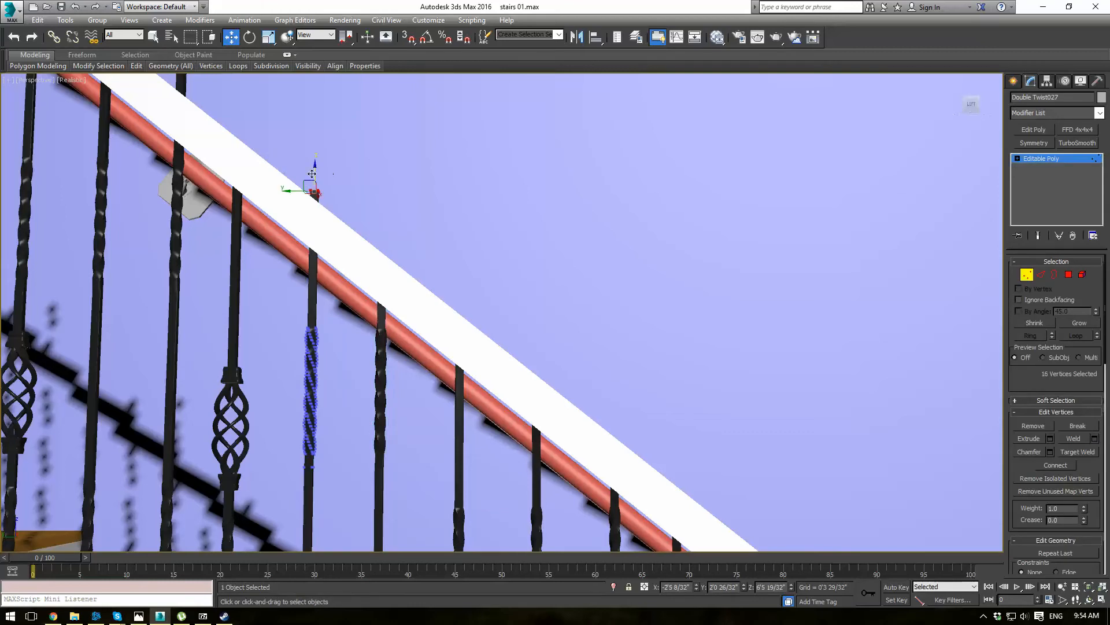
pyautogui.moveTo(315, 202); pyautogui.dragTo(315, 219)
pyautogui.moveTo(201, 159); pyautogui.dragTo(322, 269, button='middle')
pyautogui.press('1')
# Lower the top vertices of the lower twisted baluster between the fifth and sixth basket balusters by about 3 3/4 inches, into the handrail.
pyautogui.click(300, 268)
pyautogui.press('1')
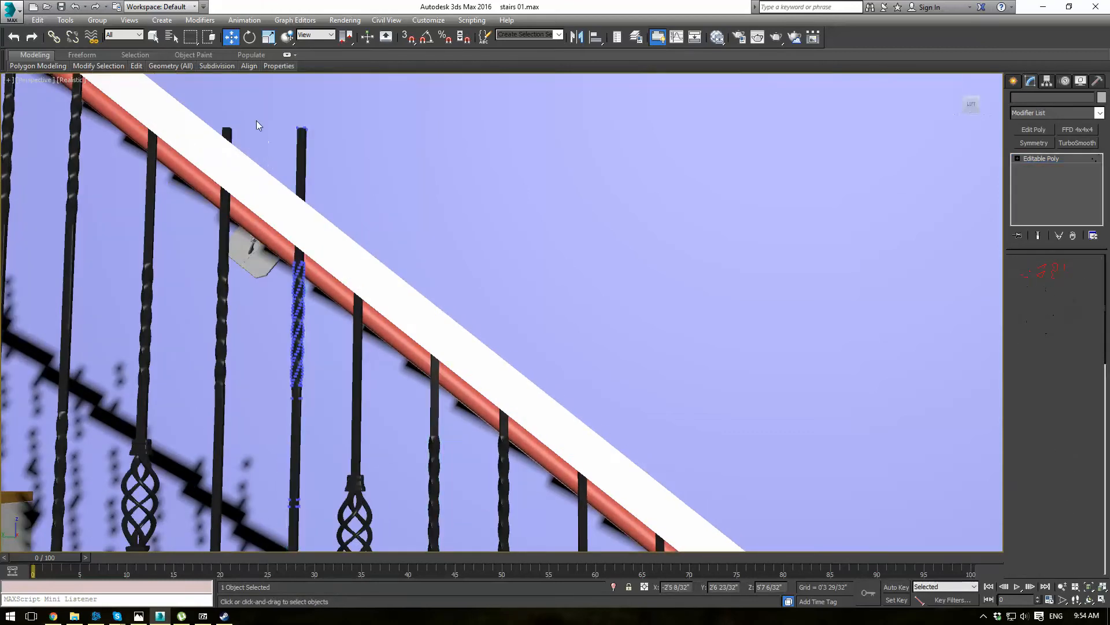
pyautogui.moveTo(263, 113); pyautogui.dragTo(351, 175)
pyautogui.moveTo(303, 108); pyautogui.dragTo(294, 183)
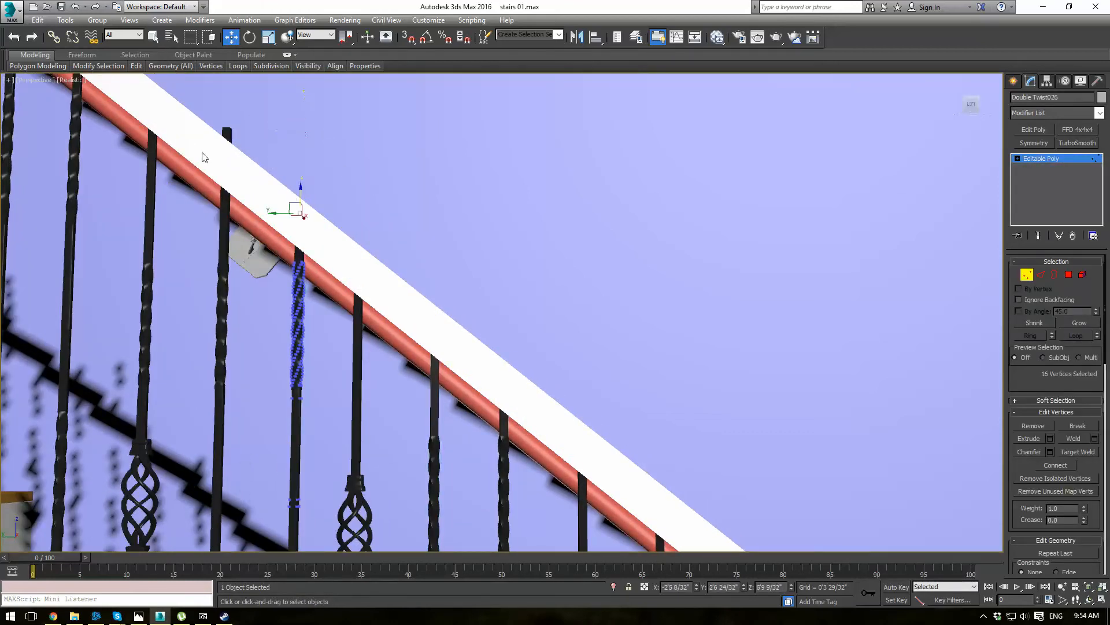
pyautogui.moveTo(202, 156); pyautogui.dragTo(285, 224, button='middle')
pyautogui.press('1')
# Lower the top vertices of the upper twisted baluster between the fifth and sixth basket balusters by about 1 3/4 inches, into the handrail.
pyautogui.click(308, 243)
pyautogui.press('1')
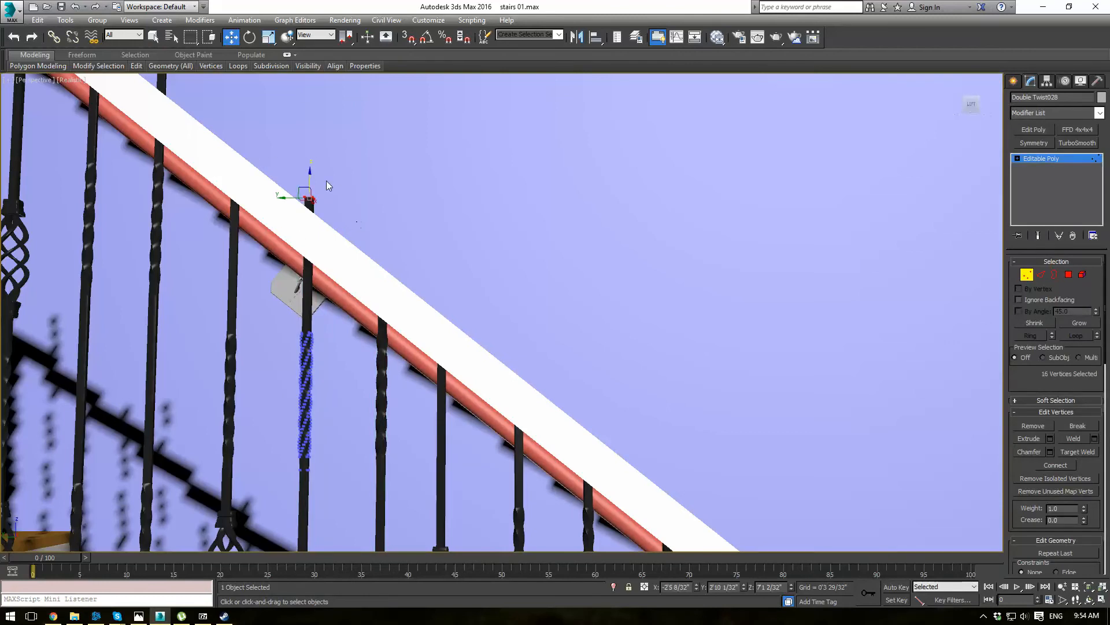
pyautogui.moveTo(220, 167); pyautogui.dragTo(282, 299, button='middle')
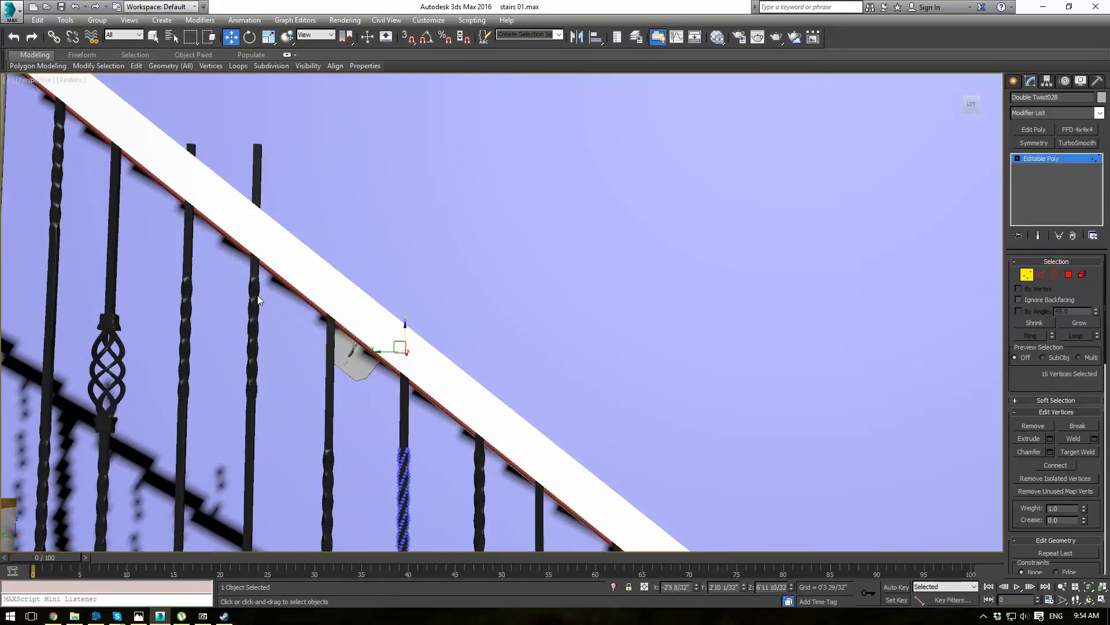
pyautogui.press('1')
# Lower the top vertices of the lower twisted baluster between the sixth and seventh basket balusters so it ends inside the handrail.
pyautogui.click(256, 298)
pyautogui.press('1')
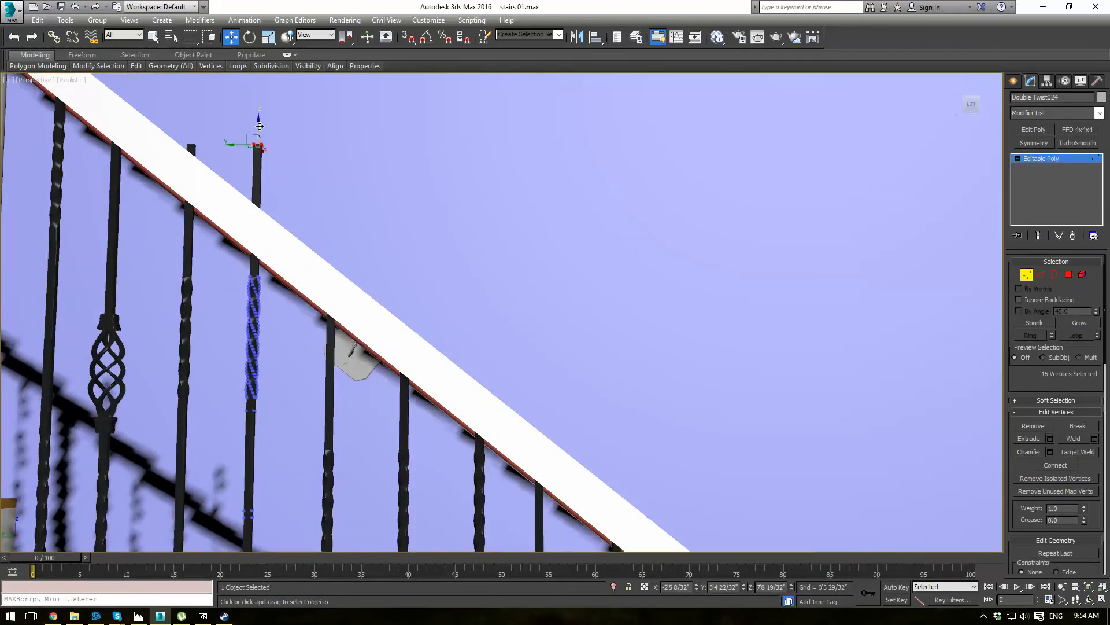
pyautogui.moveTo(260, 127); pyautogui.dragTo(260, 208)
pyautogui.moveTo(207, 199); pyautogui.dragTo(287, 260, button='middle')
pyautogui.press('1')
# Lower the top vertices of the upper twisted baluster between the sixth and seventh basket balusters by about 1 1/2 inches, into the handrail.
pyautogui.click(267, 293)
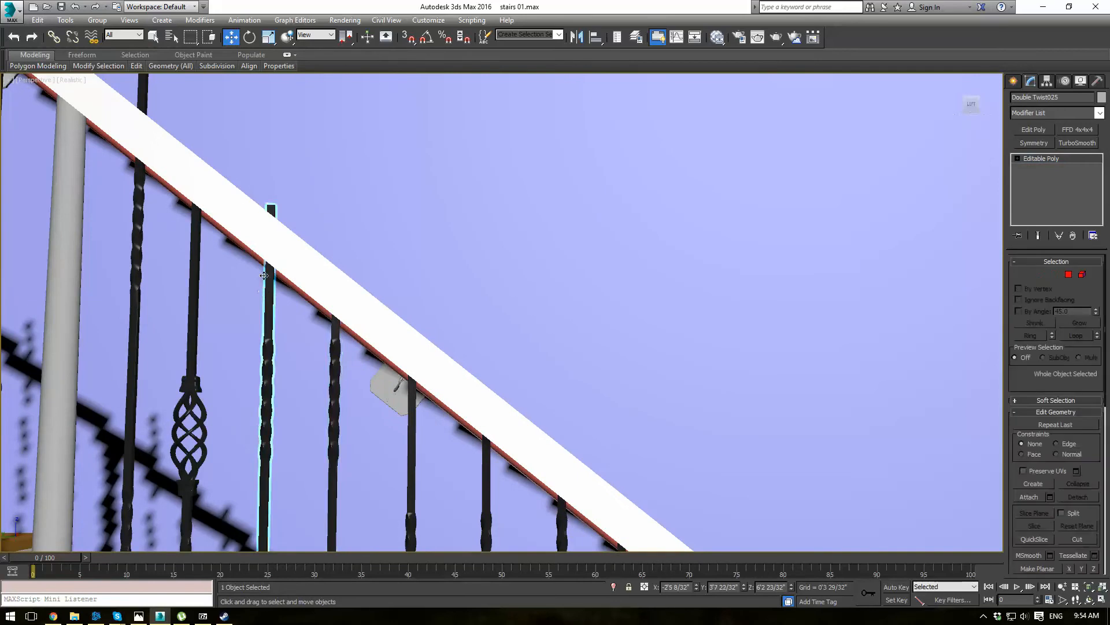
pyautogui.press('1')
pyautogui.moveTo(240, 183); pyautogui.dragTo(307, 238)
pyautogui.moveTo(122, 156); pyautogui.dragTo(246, 262, button='middle')
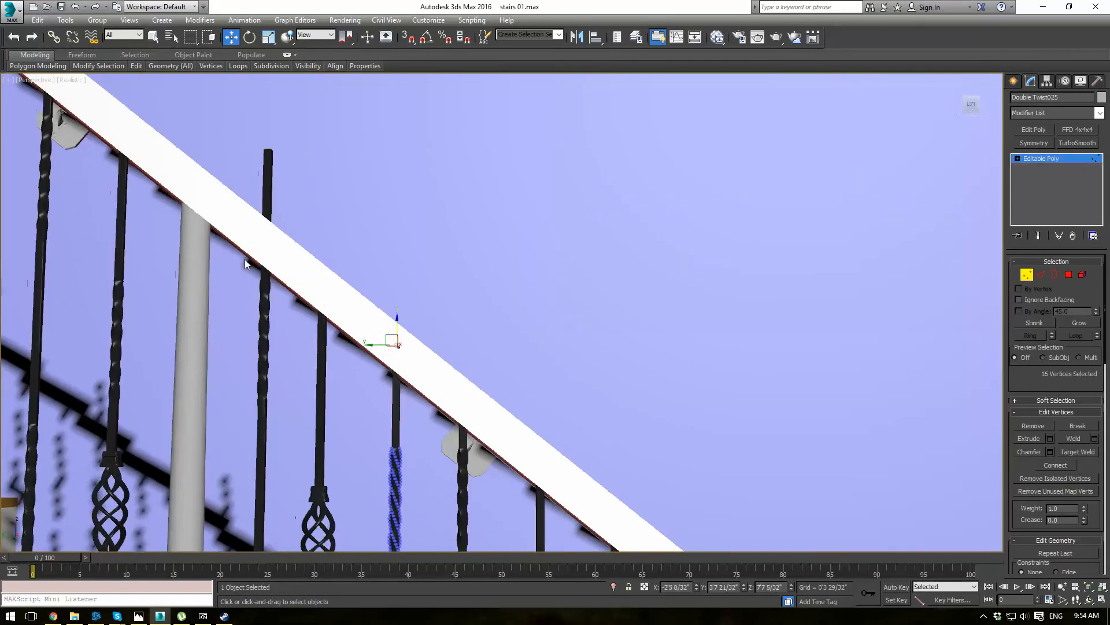
pyautogui.press('1')
# Lower the top vertices of the twisted baluster just below the thick grey post by about 3 5/8 inches, into the handrail.
pyautogui.click(263, 269)
pyautogui.press('1')
pyautogui.moveTo(205, 125); pyautogui.dragTo(317, 206)
pyautogui.moveTo(269, 136); pyautogui.dragTo(265, 216)
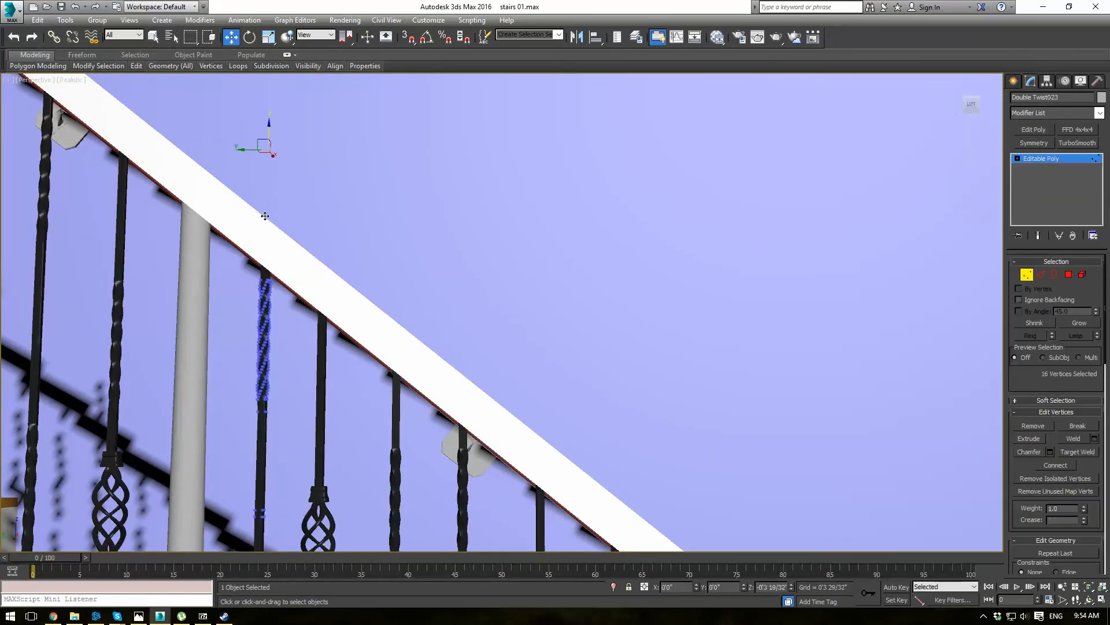
pyautogui.moveTo(172, 204); pyautogui.dragTo(445, 275, button='middle')
pyautogui.press('1')
pyautogui.click(393, 301)
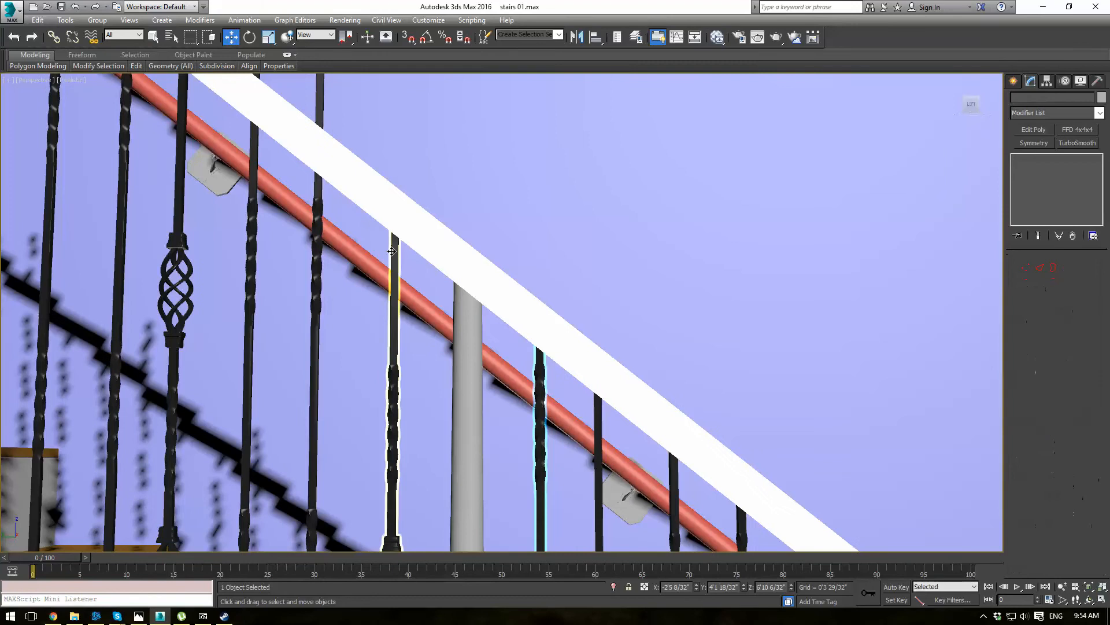
pyautogui.press('1')
pyautogui.moveTo(328, 172); pyautogui.dragTo(399, 273, button='middle')
pyautogui.press('1')
# Lower the top vertices of the lower twisted baluster in the first pair above the thick grey post so it ends inside the handrail.
pyautogui.click(386, 248)
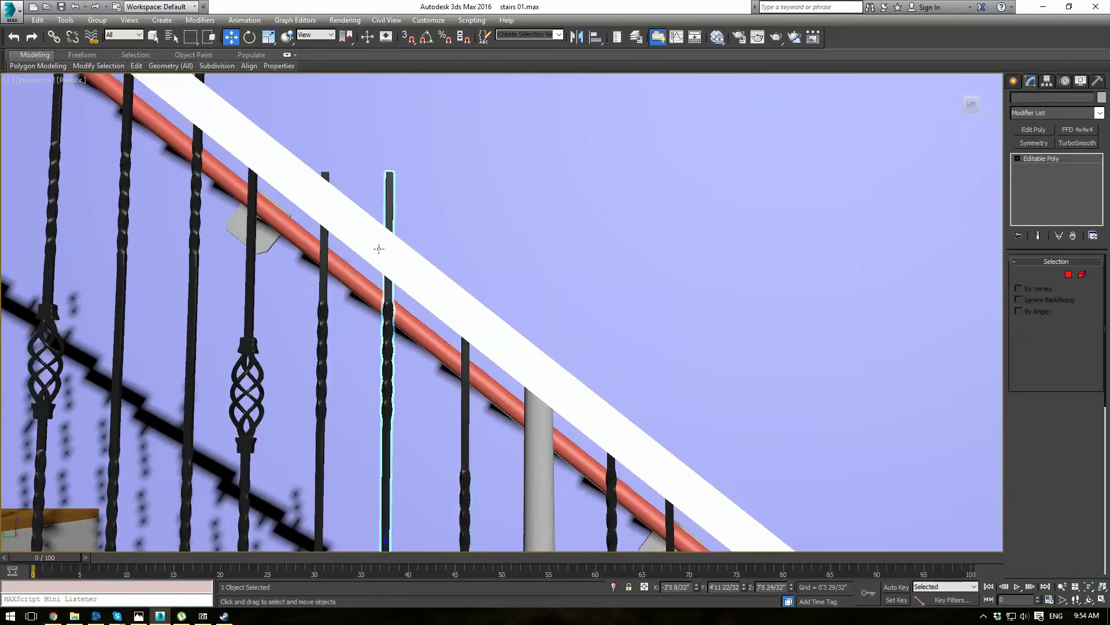
pyautogui.press('1')
pyautogui.moveTo(365, 155); pyautogui.dragTo(413, 191)
pyautogui.moveTo(386, 150); pyautogui.dragTo(386, 227)
pyautogui.press('1')
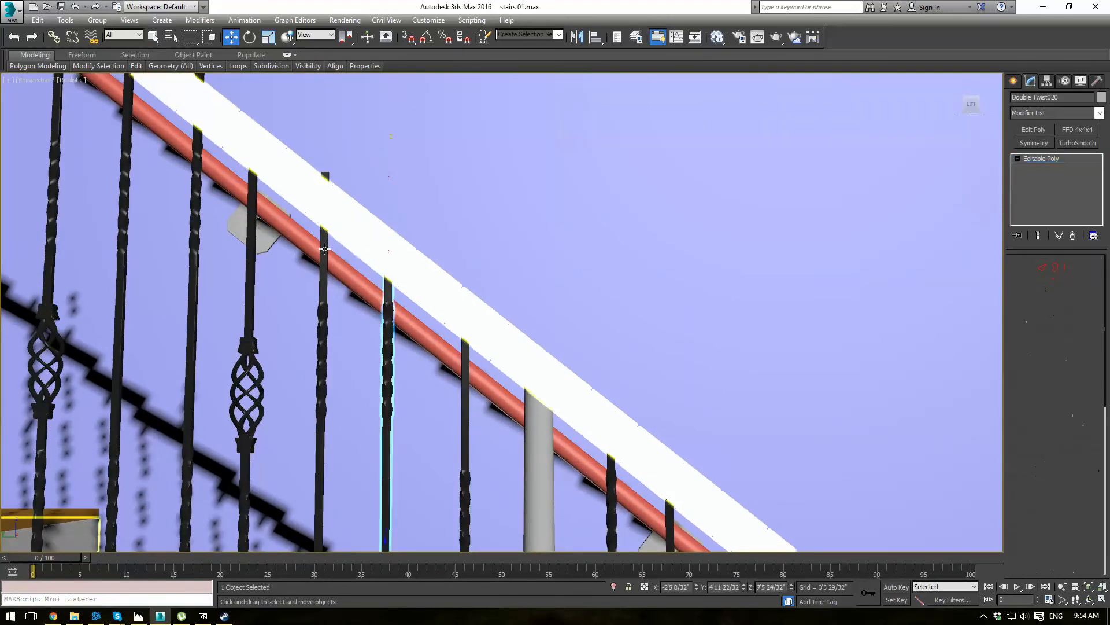
# Lower the top vertices of the upper twisted baluster in the first pair above the thick grey post so it ends inside the handrail.
pyautogui.click(324, 239)
pyautogui.press('1')
pyautogui.moveTo(262, 136); pyautogui.dragTo(354, 212)
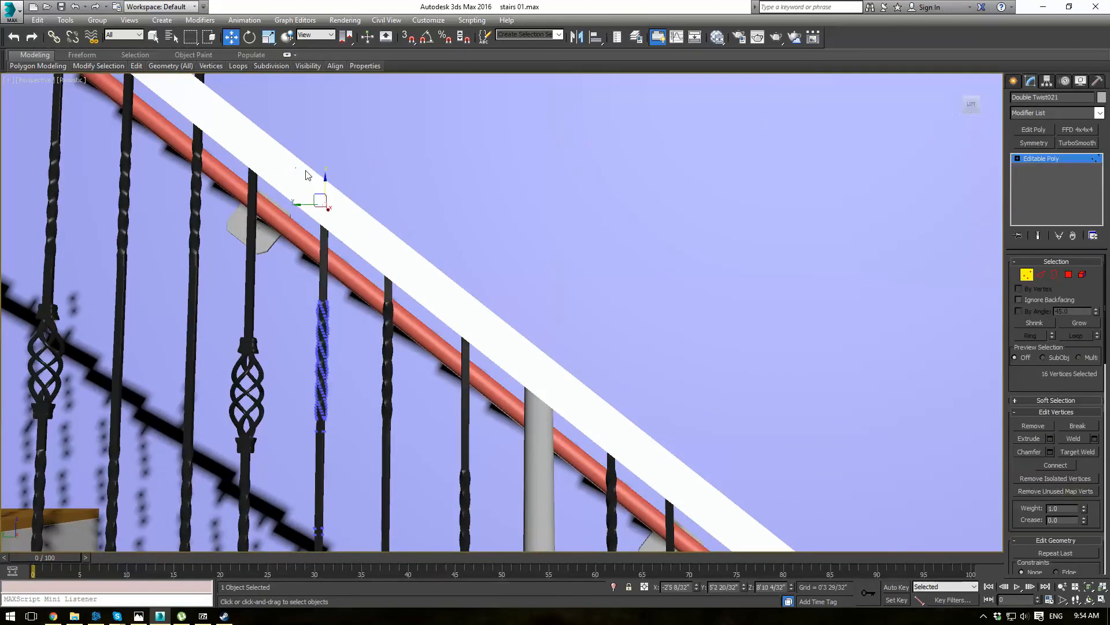
pyautogui.moveTo(231, 138); pyautogui.dragTo(362, 252, button='middle')
pyautogui.press('1')
# Lower the top vertices of the lower twisted baluster in the second pair above the grey post so it ends inside the handrail.
pyautogui.click(326, 273)
pyautogui.press('1')
pyautogui.moveTo(272, 91); pyautogui.dragTo(358, 161)
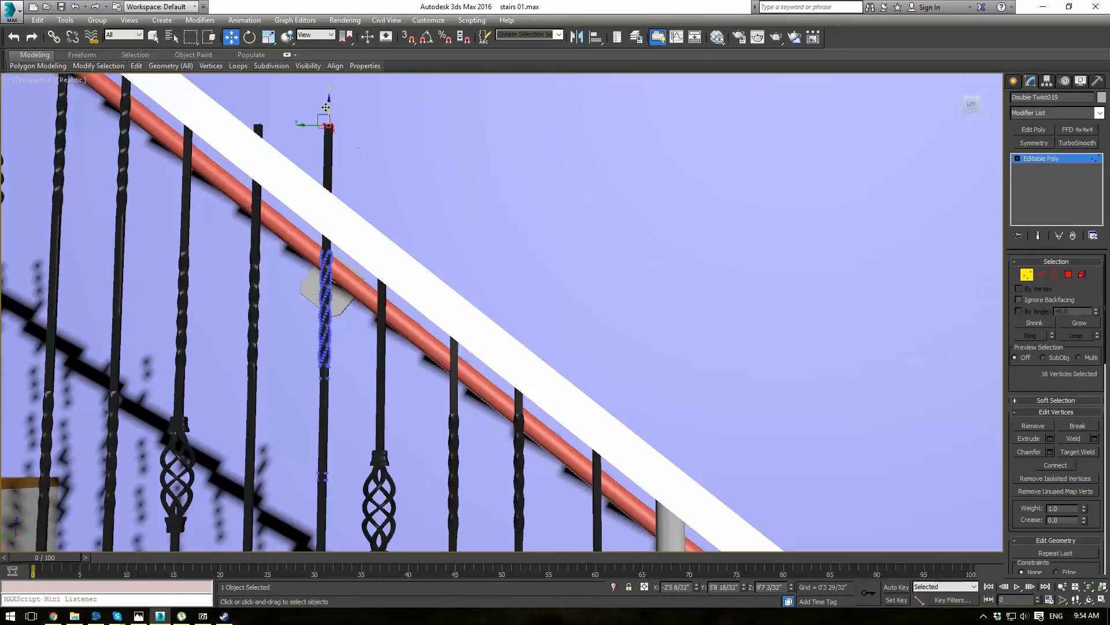
pyautogui.moveTo(326, 107); pyautogui.dragTo(325, 185)
pyautogui.press('1')
# Lower the top vertices of the upper twisted baluster in the second pair above the grey post so it ends inside the handrail.
pyautogui.moveTo(266, 171); pyautogui.dragTo(350, 281, button='middle')
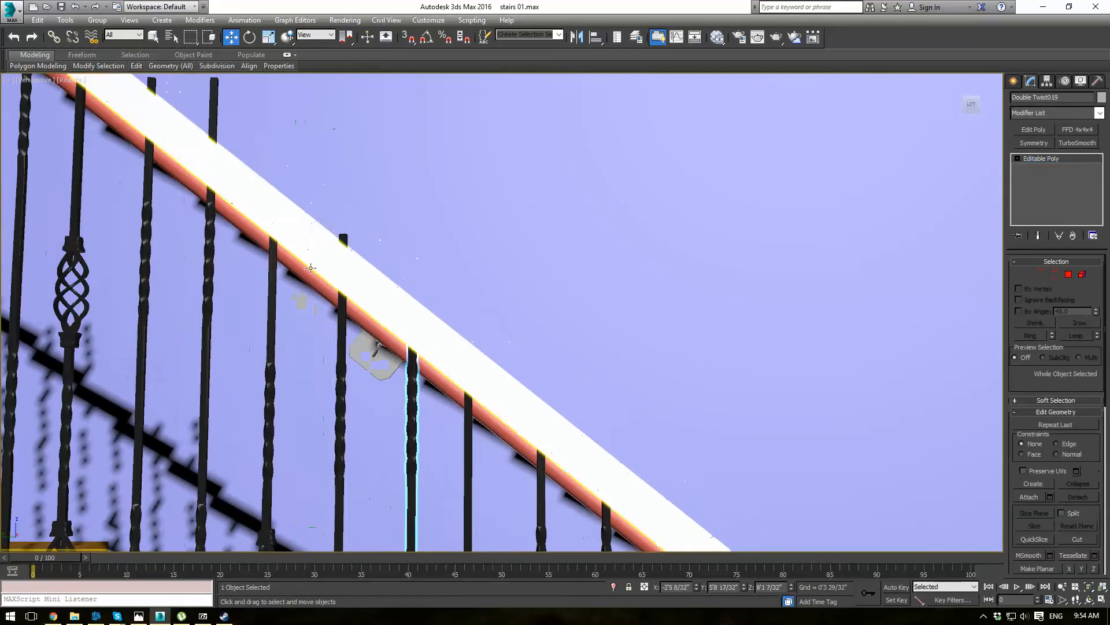
pyautogui.click(339, 301)
pyautogui.press('1')
pyautogui.moveTo(298, 196); pyautogui.dragTo(346, 272)
pyautogui.press('1')
# Lower the top vertices of the lower twisted baluster in the third pair above the grey post so it ends inside the handrail.
pyautogui.moveTo(242, 232); pyautogui.dragTo(368, 359, button='middle')
pyautogui.click(333, 342)
pyautogui.press('1')
pyautogui.moveTo(282, 175); pyautogui.dragTo(389, 259)
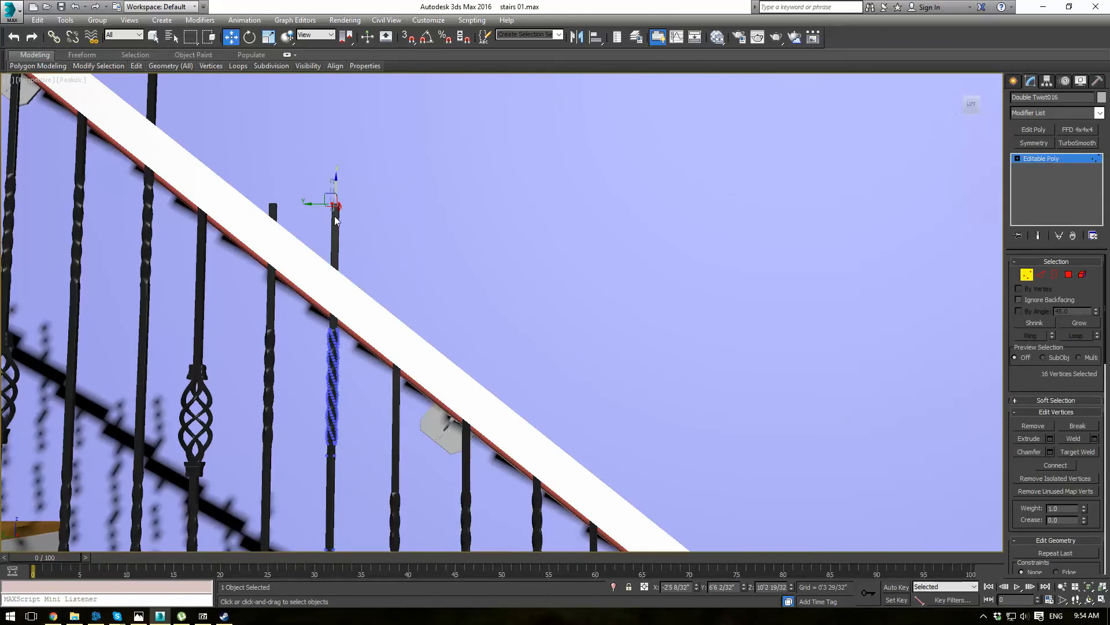
pyautogui.moveTo(342, 189); pyautogui.dragTo(336, 239)
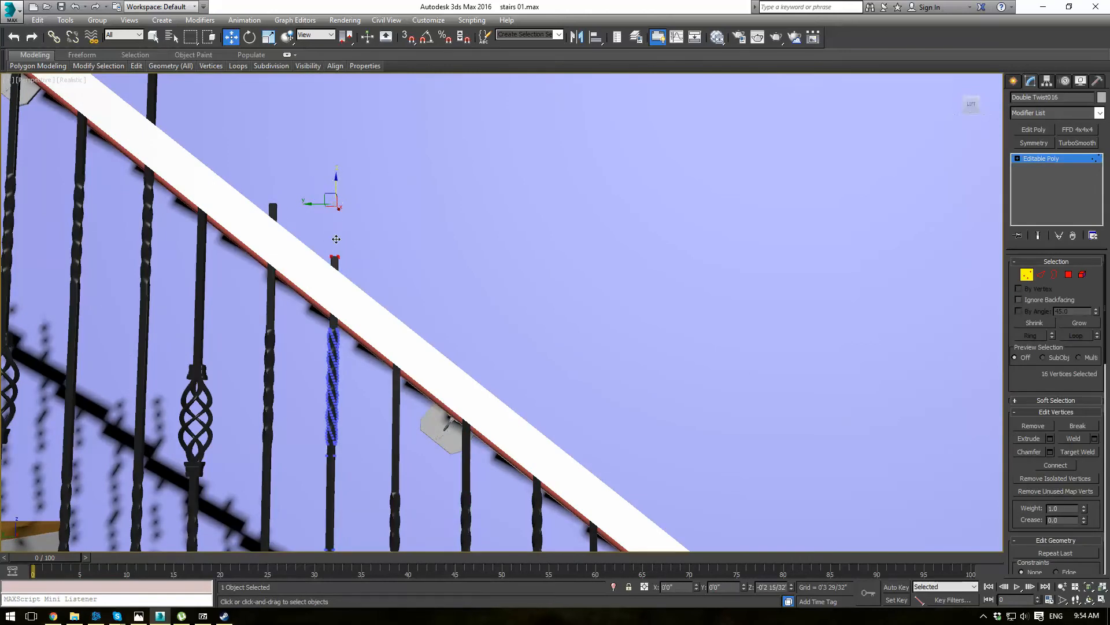
pyautogui.press('1')
# Lower the top vertices of the upper twisted baluster in the third pair above the grey post so it ends inside the handrail.
pyautogui.click(272, 275)
pyautogui.press('1')
pyautogui.moveTo(247, 181); pyautogui.dragTo(306, 227)
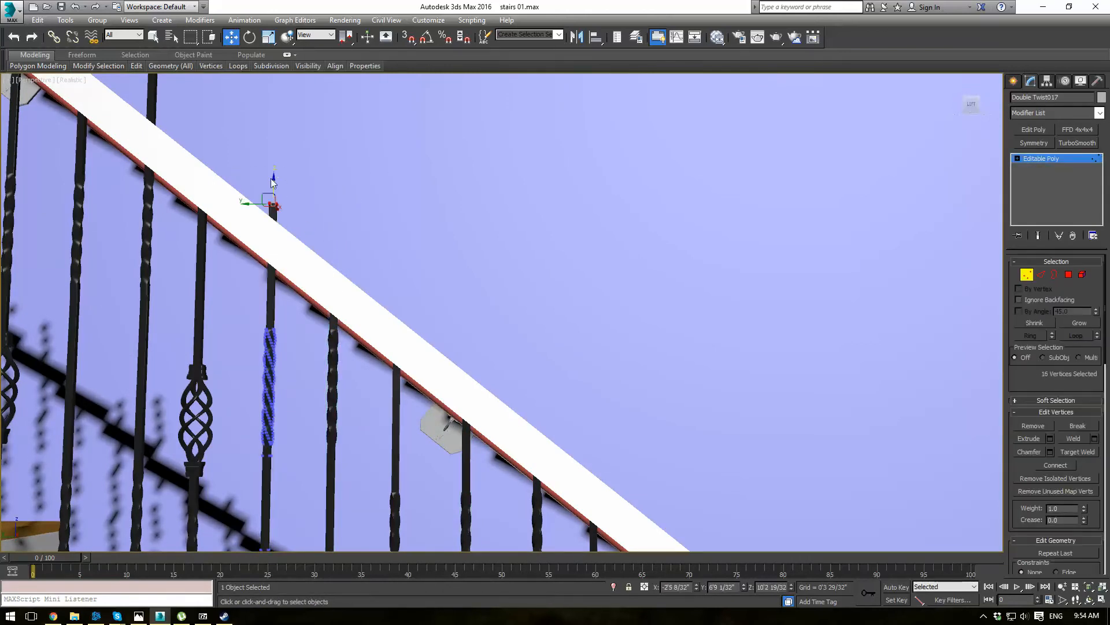
pyautogui.click(273, 189)
pyautogui.moveTo(206, 165); pyautogui.dragTo(304, 238)
pyautogui.moveTo(273, 182); pyautogui.dragTo(274, 222)
pyautogui.press('1')
# Lower the top vertices of the lower twisted baluster in the fourth pair above the grey post so it ends inside the handrail.
pyautogui.moveTo(186, 188); pyautogui.dragTo(211, 227, button='middle')
pyautogui.click(309, 323)
pyautogui.press('1')
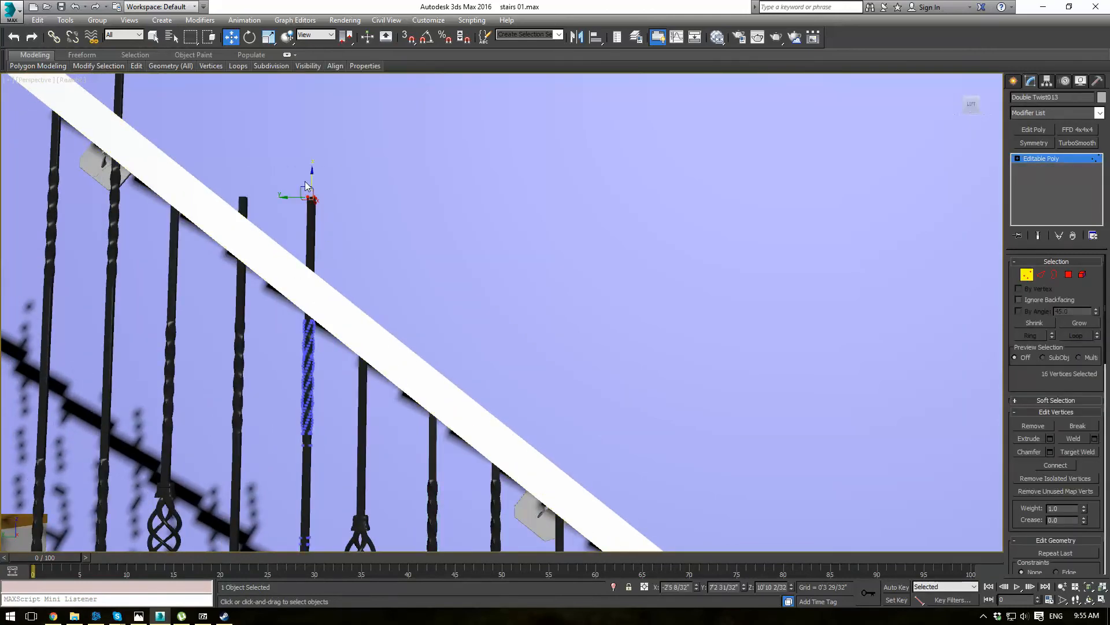
pyautogui.moveTo(307, 186); pyautogui.dragTo(307, 280)
pyautogui.press('1')
# Lower the top vertices of the upper twisted baluster in the fourth pair above the grey post so it ends inside the handrail.
pyautogui.click(244, 280)
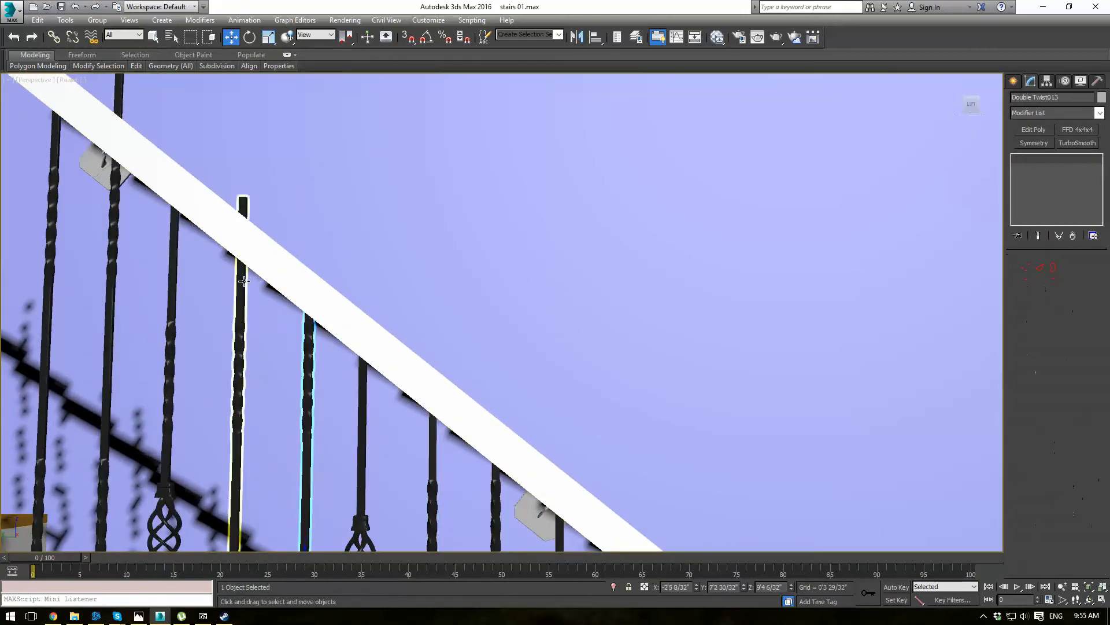
pyautogui.press('1')
pyautogui.moveTo(207, 153); pyautogui.dragTo(246, 215)
pyautogui.press('1')
# Lower the top vertices of the lower twisted baluster in the fifth pair above the grey post so it ends inside the handrail.
pyautogui.moveTo(151, 166); pyautogui.dragTo(324, 255, button='middle')
pyautogui.click(331, 235)
pyautogui.press('1')
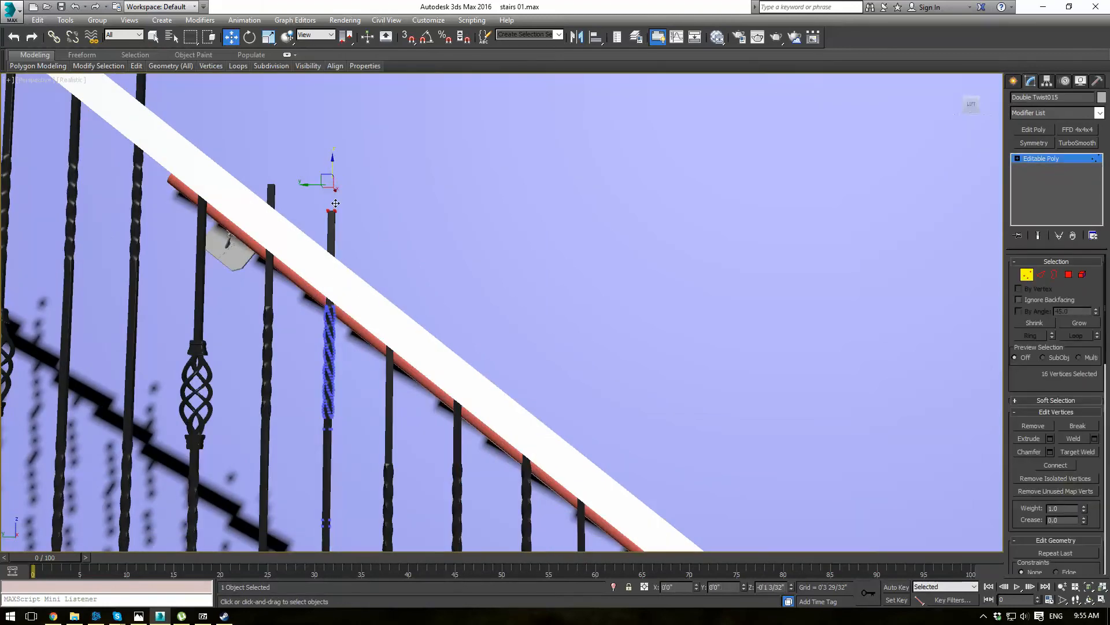
pyautogui.moveTo(336, 203); pyautogui.dragTo(333, 254)
pyautogui.press('1')
# Lower the top vertices of the upper twisted baluster in the fifth pair above the grey post so it ends inside the handrail.
pyautogui.click(269, 203)
pyautogui.press('1')
pyautogui.moveTo(252, 170); pyautogui.dragTo(289, 181)
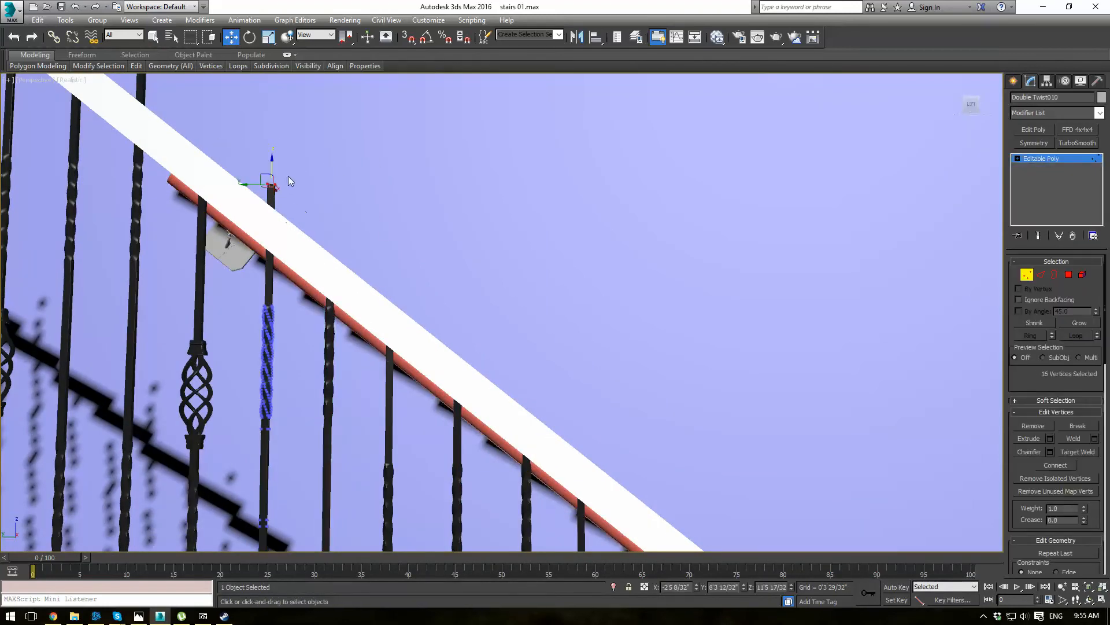
pyautogui.press('1')
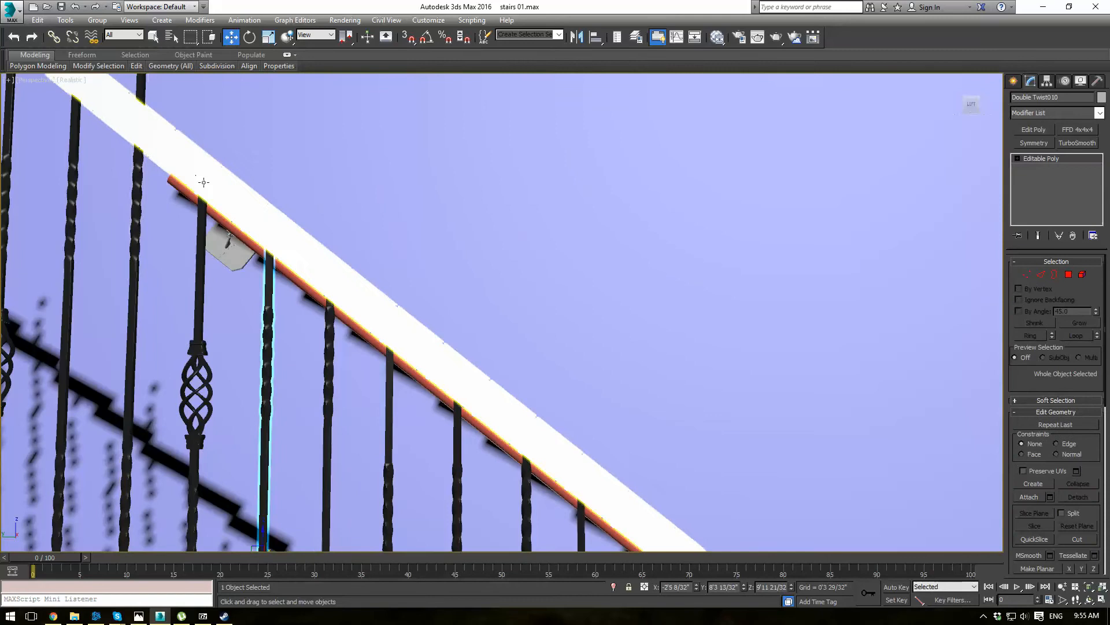
# Lower the top vertices of the lower twisted baluster in the sixth pair above the grey post so it ends inside the handrail.
pyautogui.moveTo(203, 221); pyautogui.dragTo(295, 300, button='middle')
pyautogui.click(295, 300)
pyautogui.press('1')
pyautogui.moveTo(237, 148); pyautogui.dragTo(358, 226)
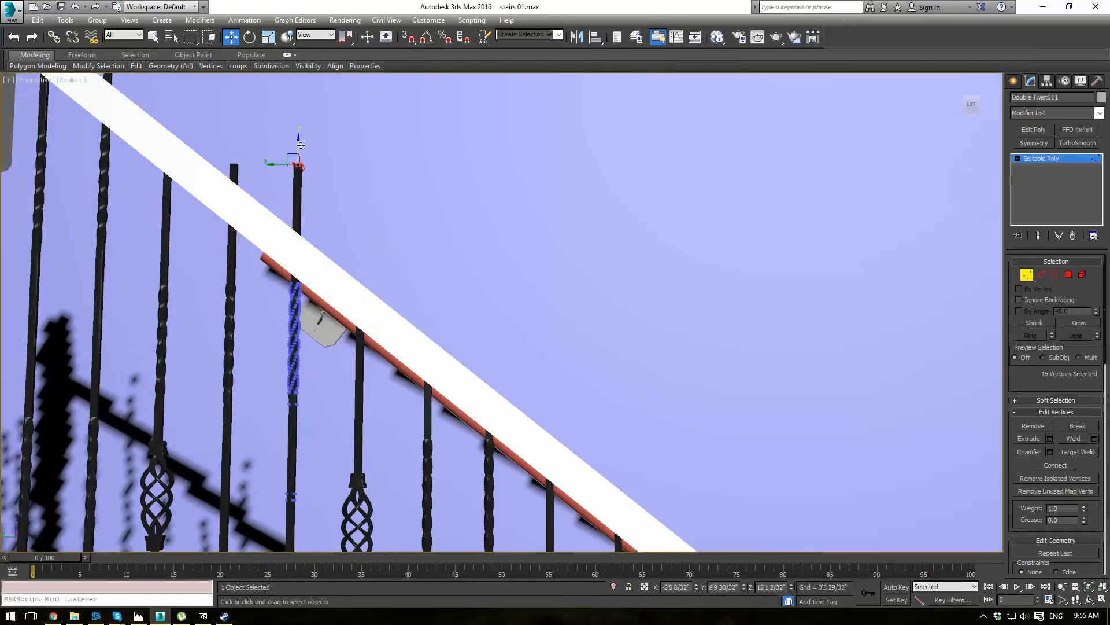
pyautogui.moveTo(301, 145); pyautogui.dragTo(296, 231)
pyautogui.press('1')
# Lower the top vertices of the upper twisted baluster in the sixth pair above the grey post so it ends inside the handrail.
pyautogui.click(231, 243)
pyautogui.press('1')
pyautogui.moveTo(185, 123); pyautogui.dragTo(257, 183)
pyautogui.press('1')
# Lower the top vertices of the lower twisted baluster in the last pair before the top newel post so it ends inside the handrail.
pyautogui.moveTo(238, 180); pyautogui.dragTo(324, 243, button='middle')
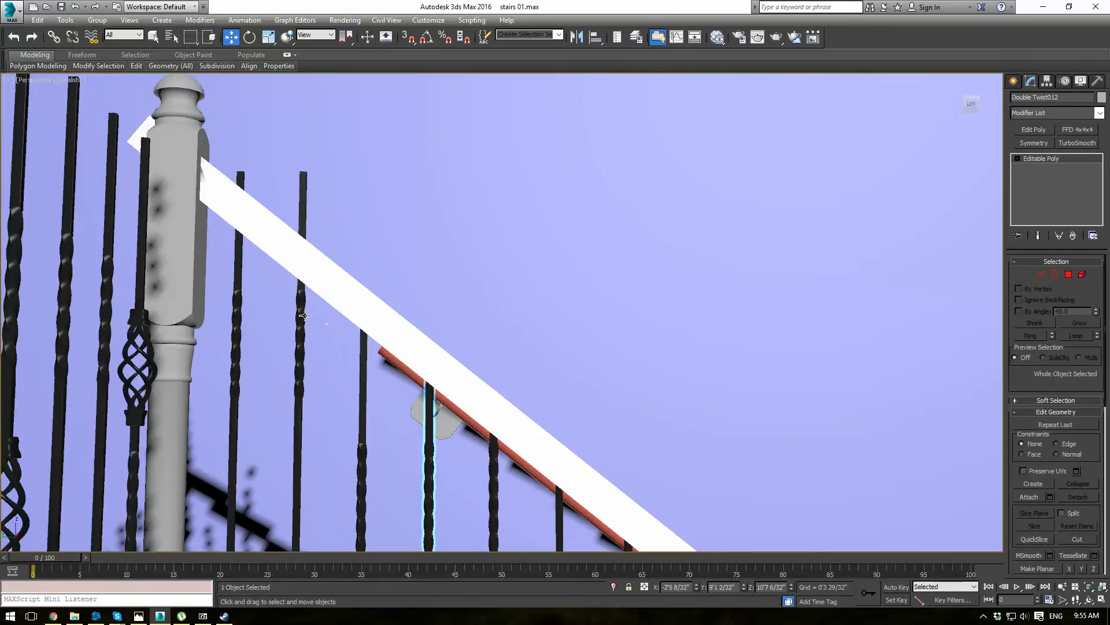
pyautogui.click(300, 266)
pyautogui.press('1')
pyautogui.moveTo(272, 144); pyautogui.dragTo(296, 238)
pyautogui.press('1')
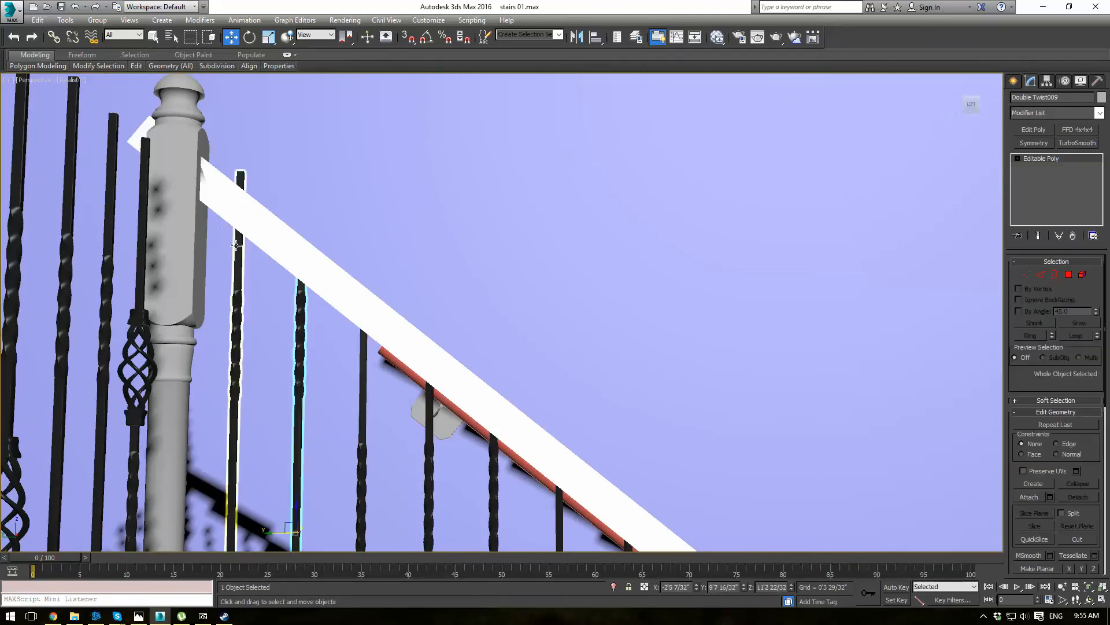
# Lower the top vertices of the twisted baluster right beside the top newel post so it ends inside the handrail.
pyautogui.click(236, 246)
pyautogui.press('1')
pyautogui.moveTo(241, 168); pyautogui.dragTo(241, 188)
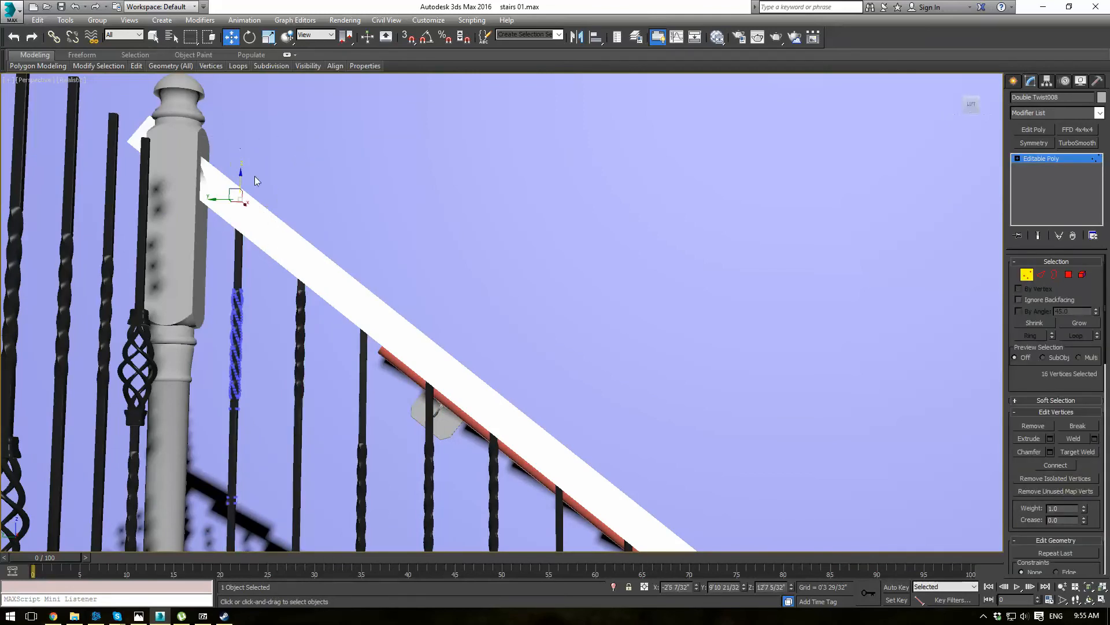
pyautogui.press('1')
# Examine the balusters, handrails and landing along the whole staircase from several angles, and clear the selection.
pyautogui.scroll(-10, 798, 189)
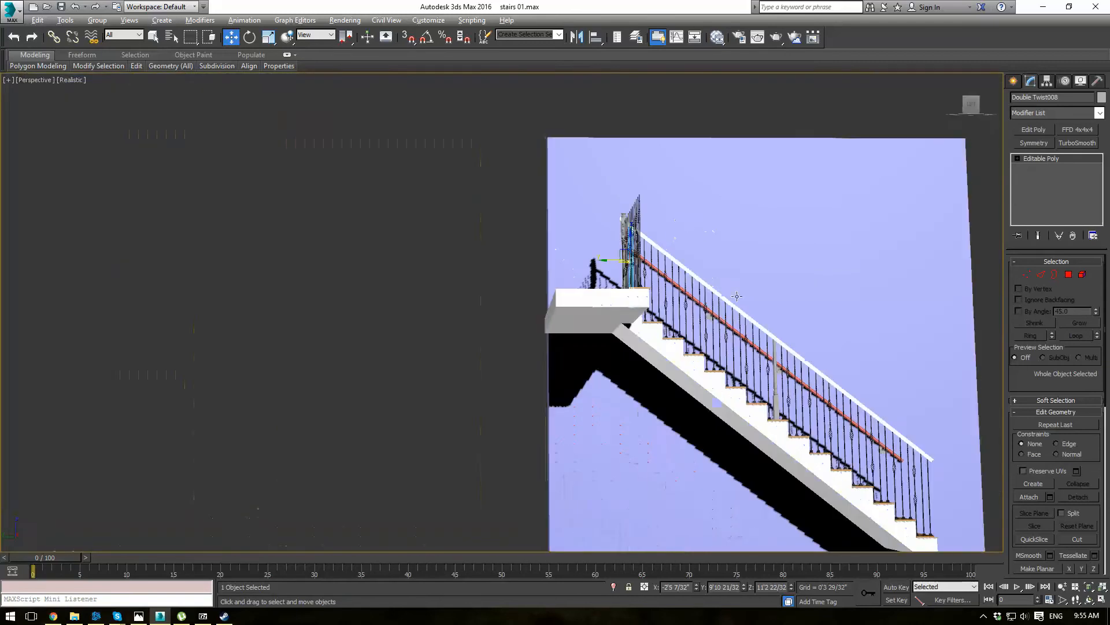
pyautogui.keyDown('alt'); pyautogui.moveTo(735, 295); pyautogui.dragTo(520, 301, button='middle'); pyautogui.keyUp('alt')
pyautogui.scroll(4, 520, 300)
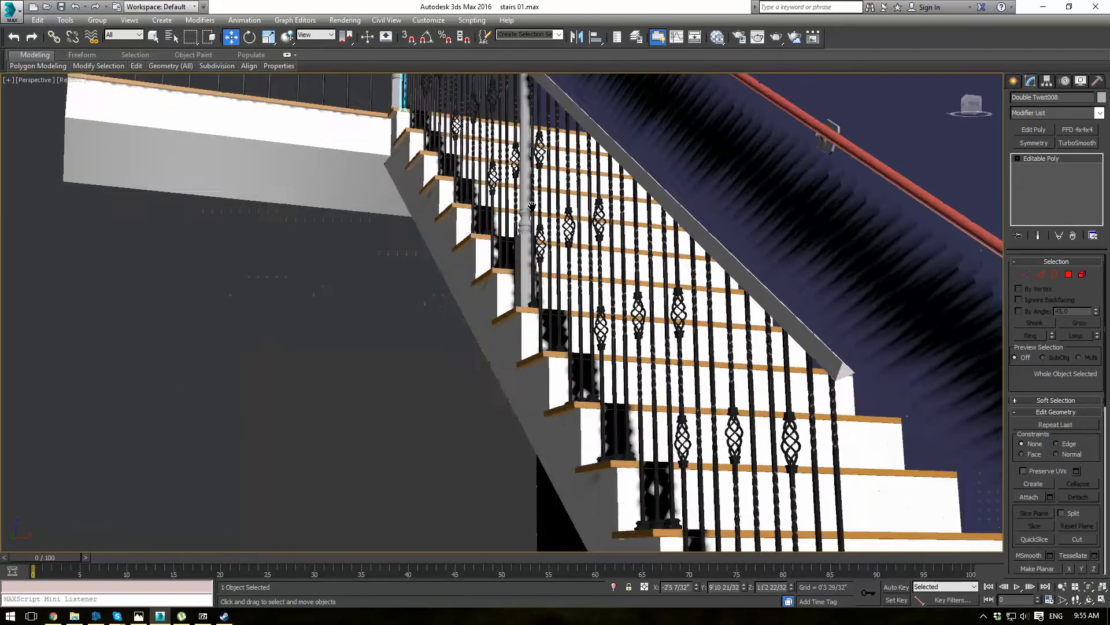
pyautogui.scroll(-4, 462, 289)
pyautogui.scroll(3, 449, 280)
pyautogui.scroll(-5, 449, 280)
pyautogui.keyDown('alt'); pyautogui.moveTo(449, 280); pyautogui.dragTo(495, 315, button='middle'); pyautogui.keyUp('alt')
pyautogui.scroll(3, 495, 315)
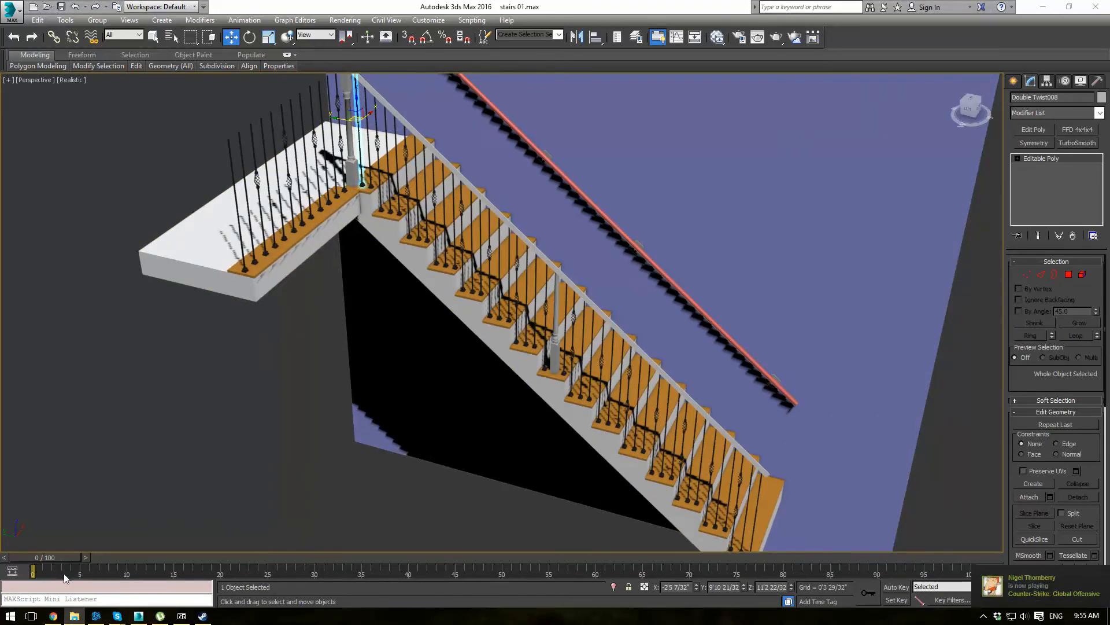
pyautogui.click(144, 386)
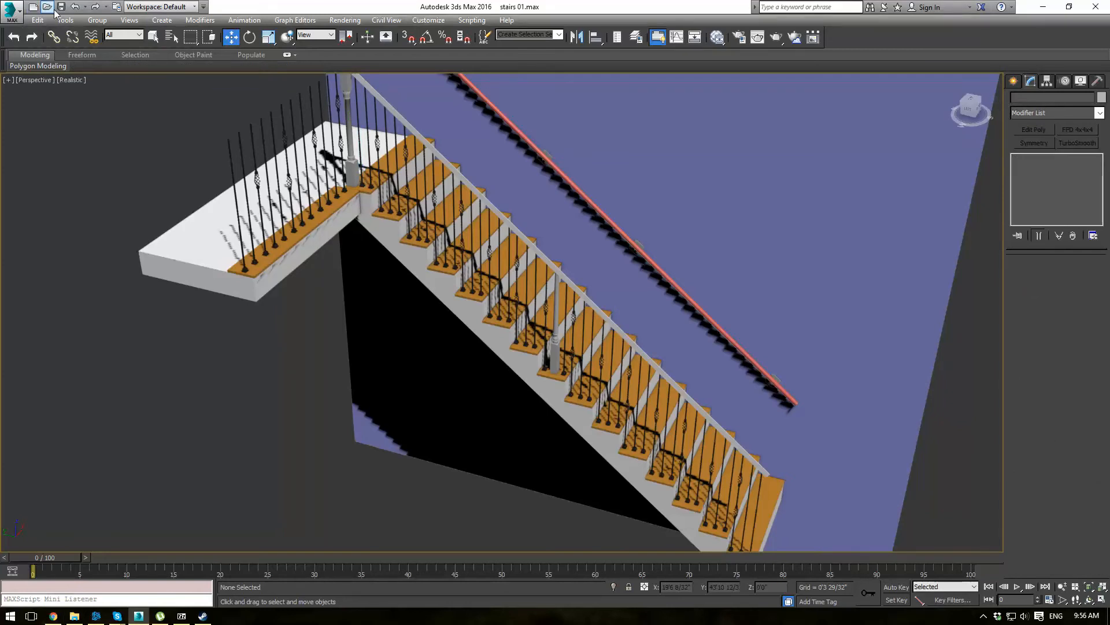
# Merge Box001, Box002, Line002 and Line004 from main handrail.max in the Main Handrail folder, auto-renaming the duplicate object.
pyautogui.click(16, 20)
pyautogui.moveTo(42, 170)
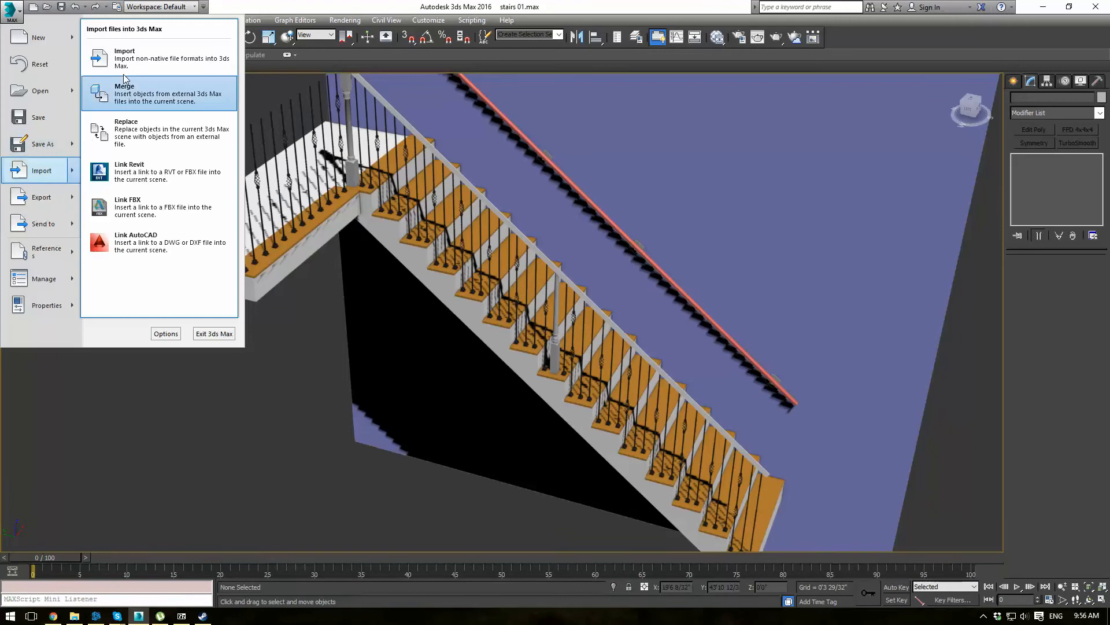
pyautogui.click(124, 87)
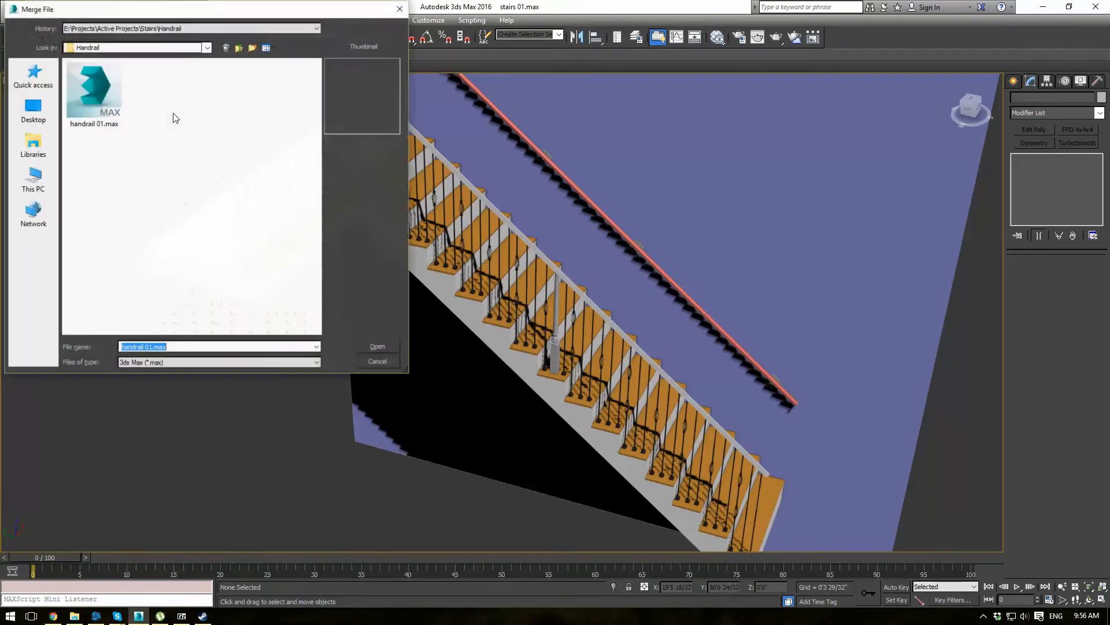
pyautogui.click(239, 48)
pyautogui.doubleClick(112, 107)
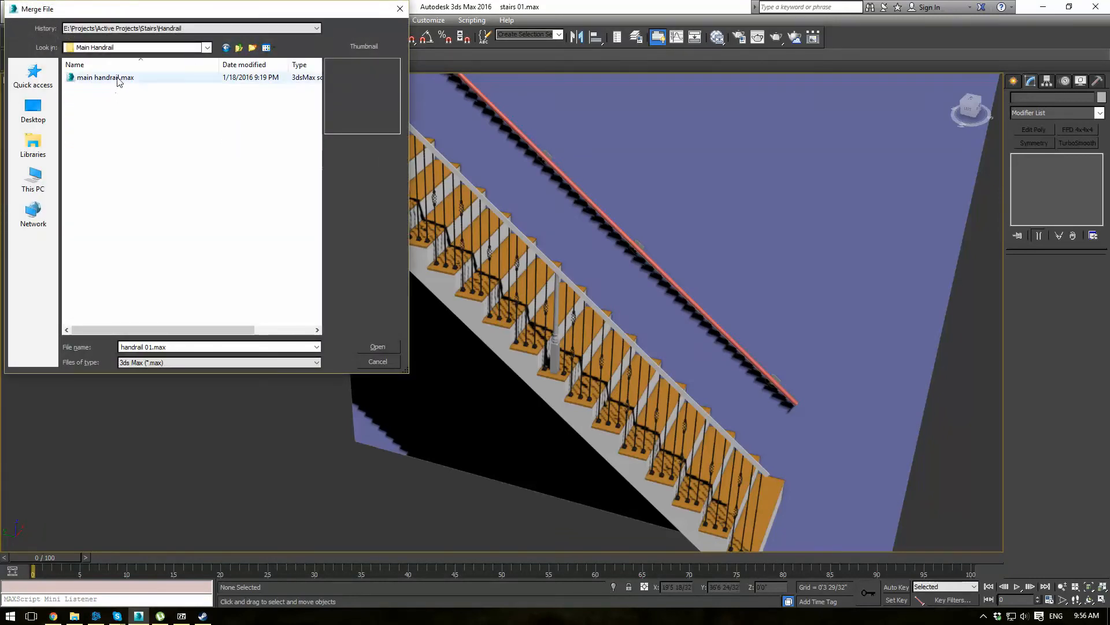
pyautogui.doubleClick(105, 78)
pyautogui.moveTo(471, 206); pyautogui.dragTo(470, 228)
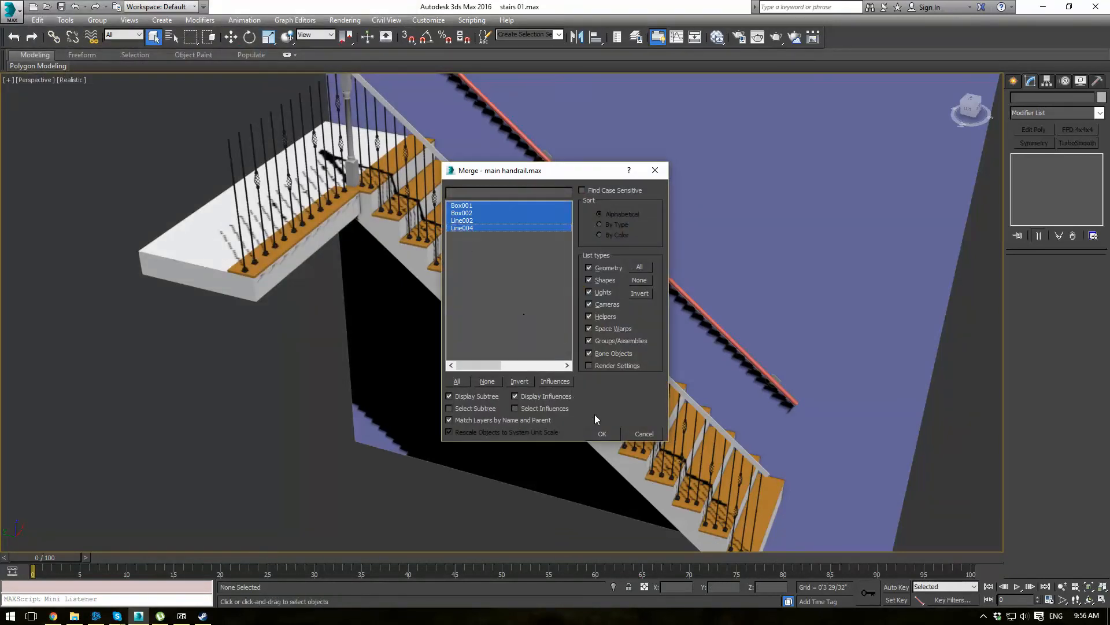
pyautogui.click(601, 433)
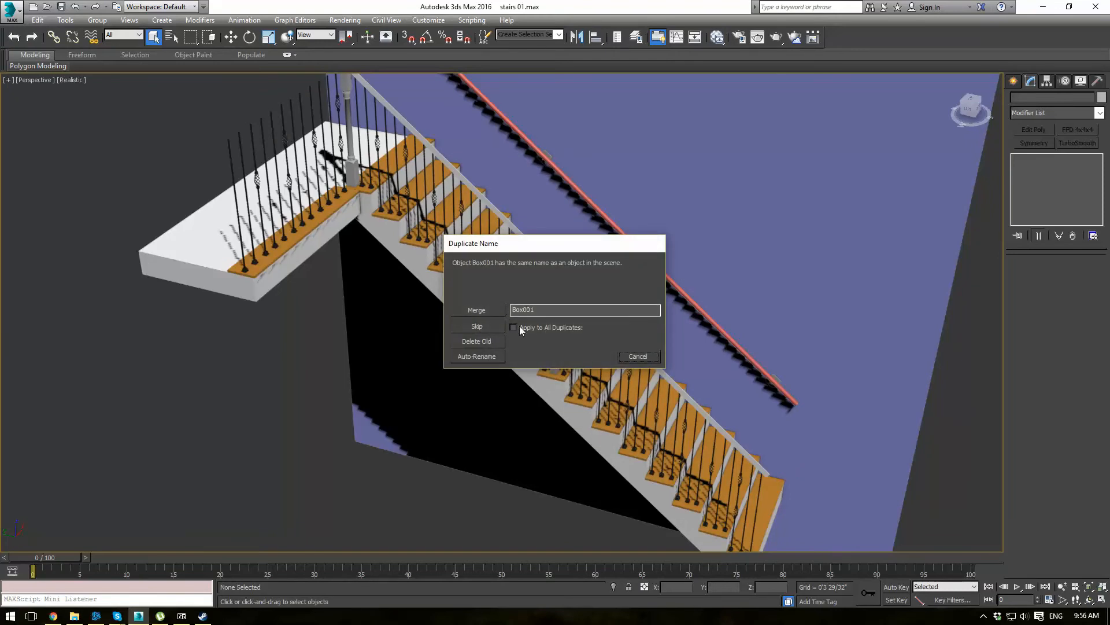
pyautogui.click(477, 356)
# Delete the merged curved rail and both merged boxes, keeping only the small handrail profile shape.
pyautogui.scroll(-6, 412, 186)
pyautogui.moveTo(412, 185); pyautogui.dragTo(393, 358, button='middle')
pyautogui.press('w')
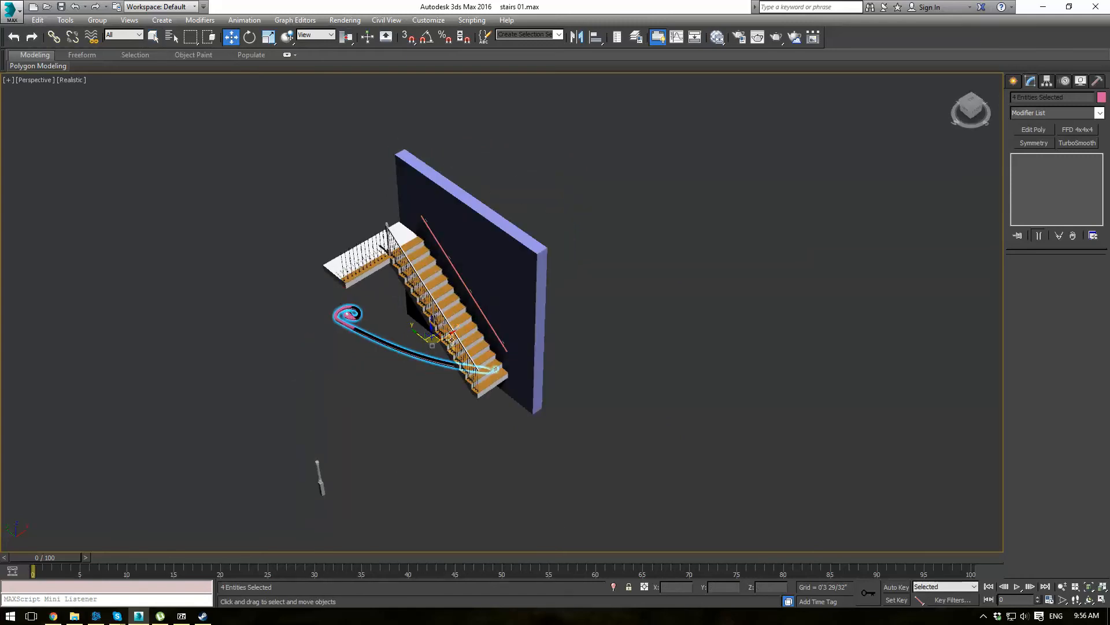
pyautogui.keyDown('alt'); pyautogui.moveTo(449, 334); pyautogui.dragTo(373, 349, button='middle'); pyautogui.keyUp('alt')
pyautogui.scroll(10, 372, 349)
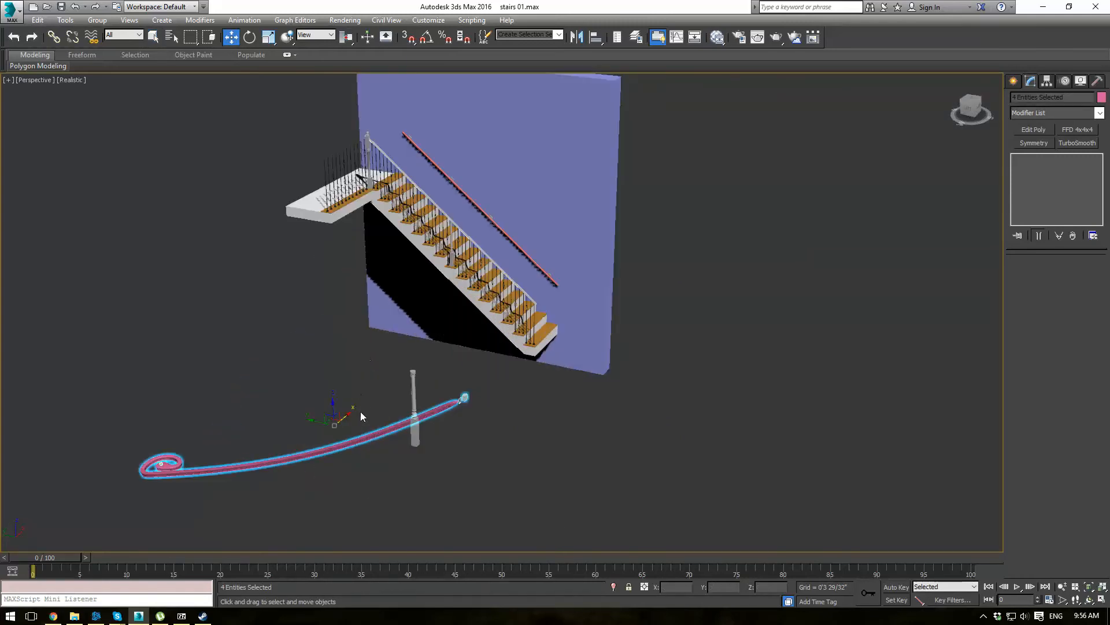
pyautogui.click(437, 436)
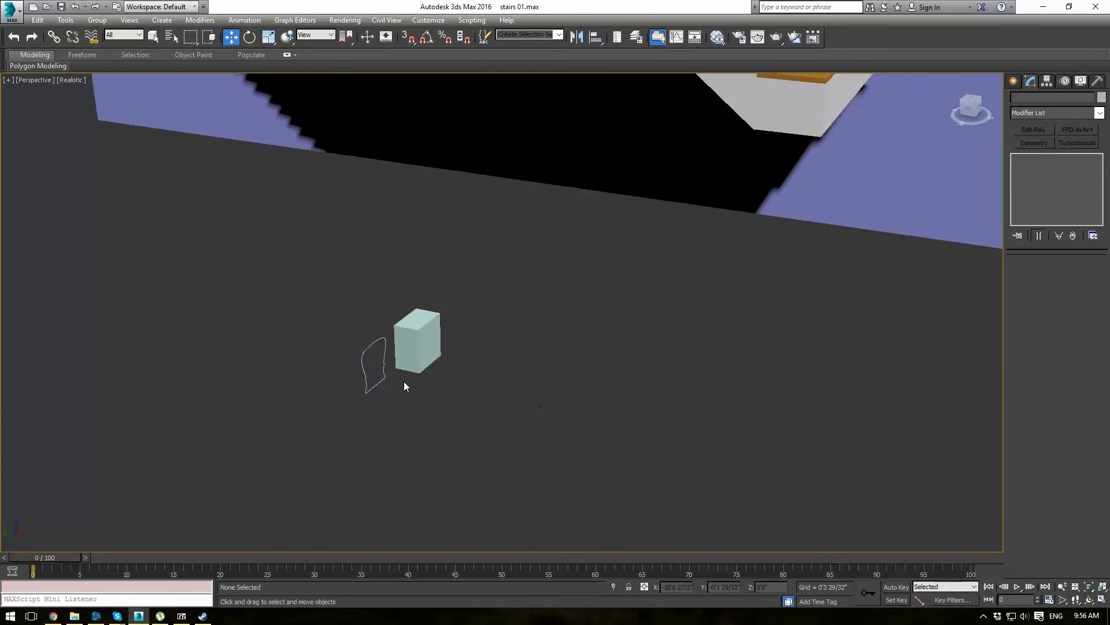
pyautogui.click(412, 341)
pyautogui.press('Delete')
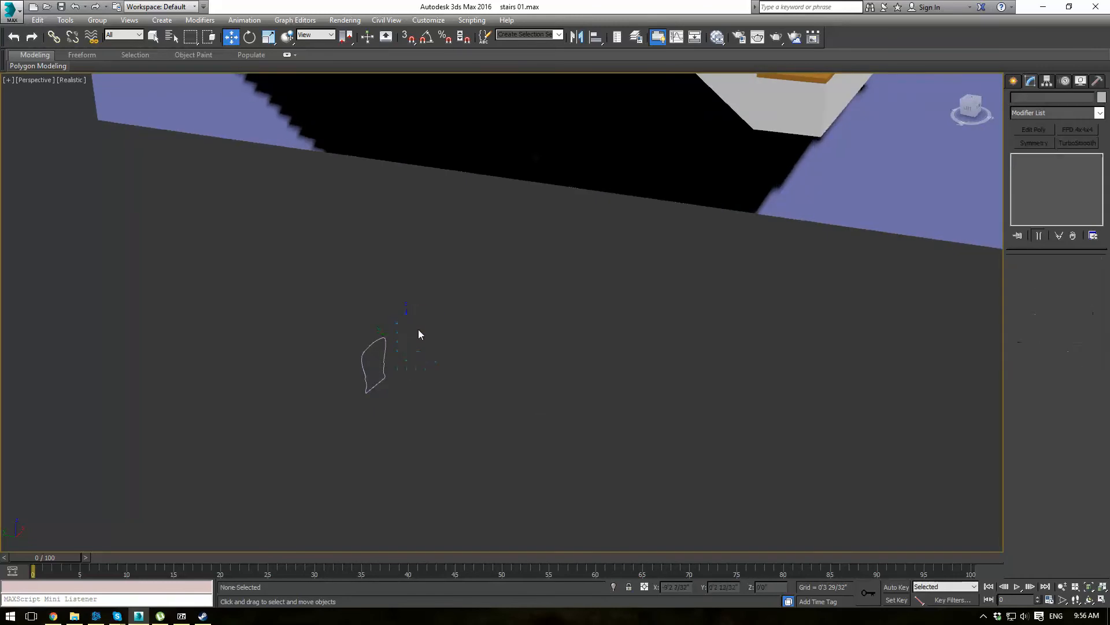
pyautogui.scroll(-6, 418, 328)
pyautogui.moveTo(72, 366); pyautogui.dragTo(162, 431)
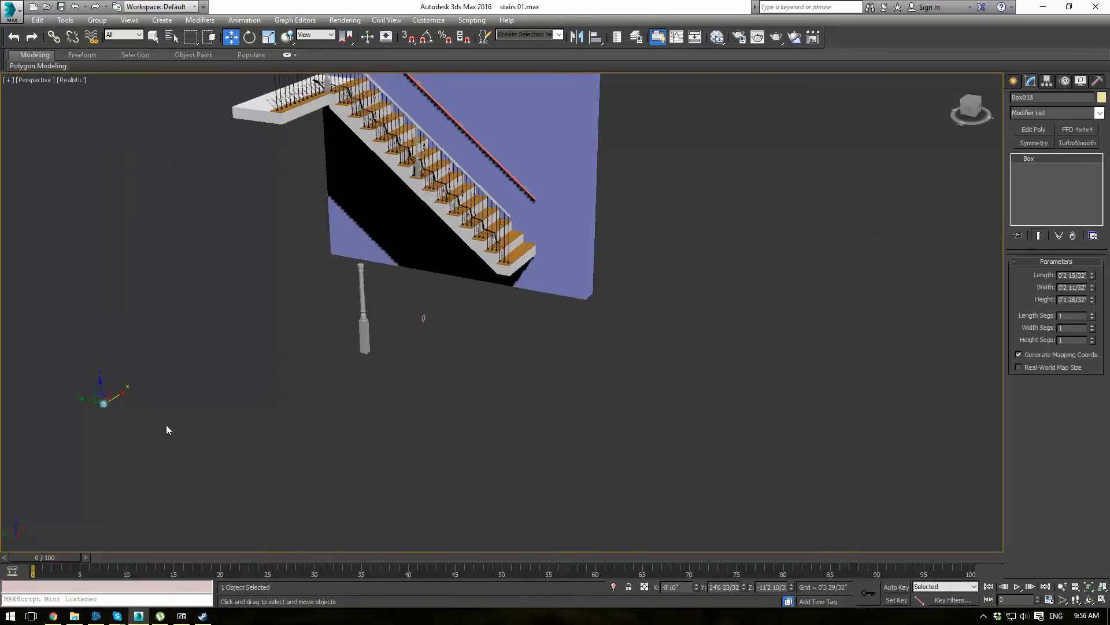
pyautogui.press('Delete')
# Move the handrail profile up to the balustrade's rail height at the top newel post and rotate it with angle snapping.
pyautogui.moveTo(426, 337); pyautogui.dragTo(426, 338)
pyautogui.keyDown('alt'); pyautogui.moveTo(426, 338); pyautogui.dragTo(408, 363, button='middle'); pyautogui.keyUp('alt')
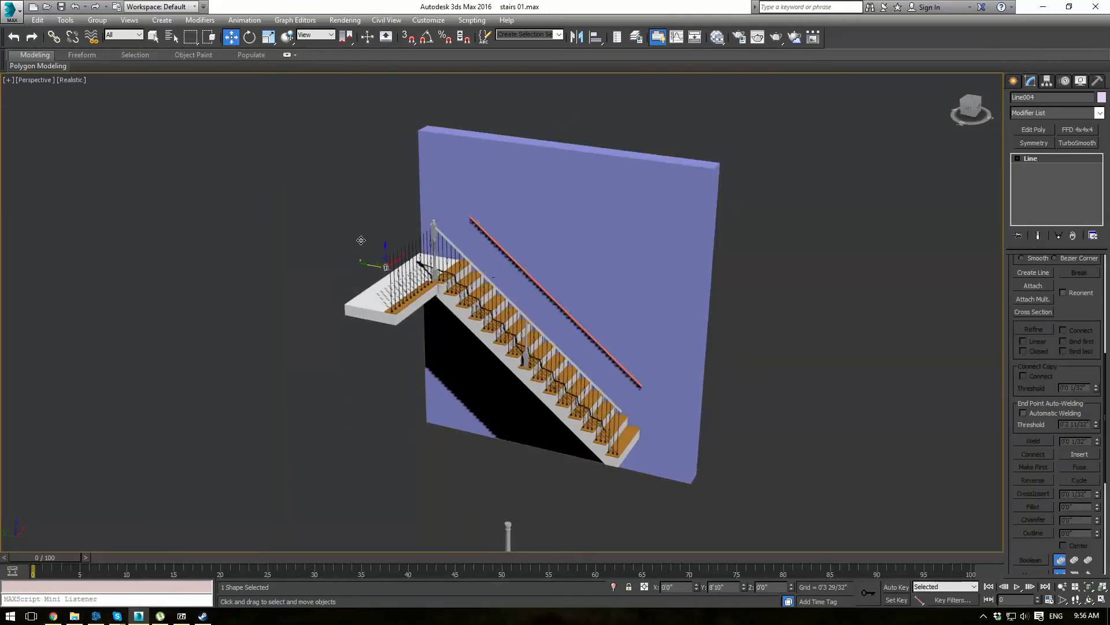
pyautogui.press('l')
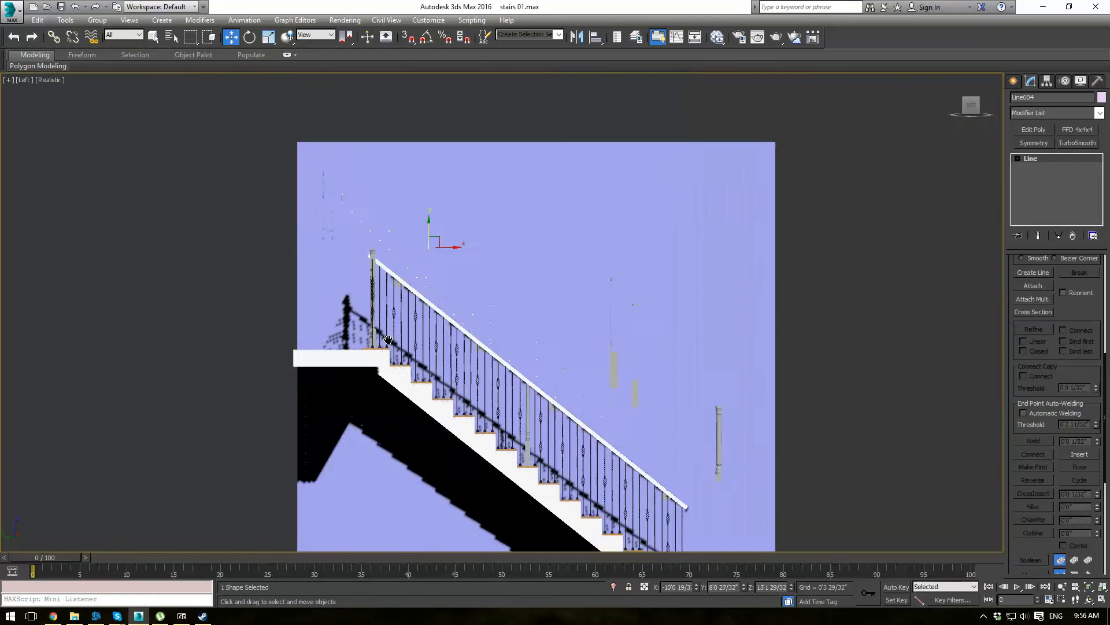
pyautogui.scroll(5, 472, 185)
pyautogui.scroll(2, 471, 185)
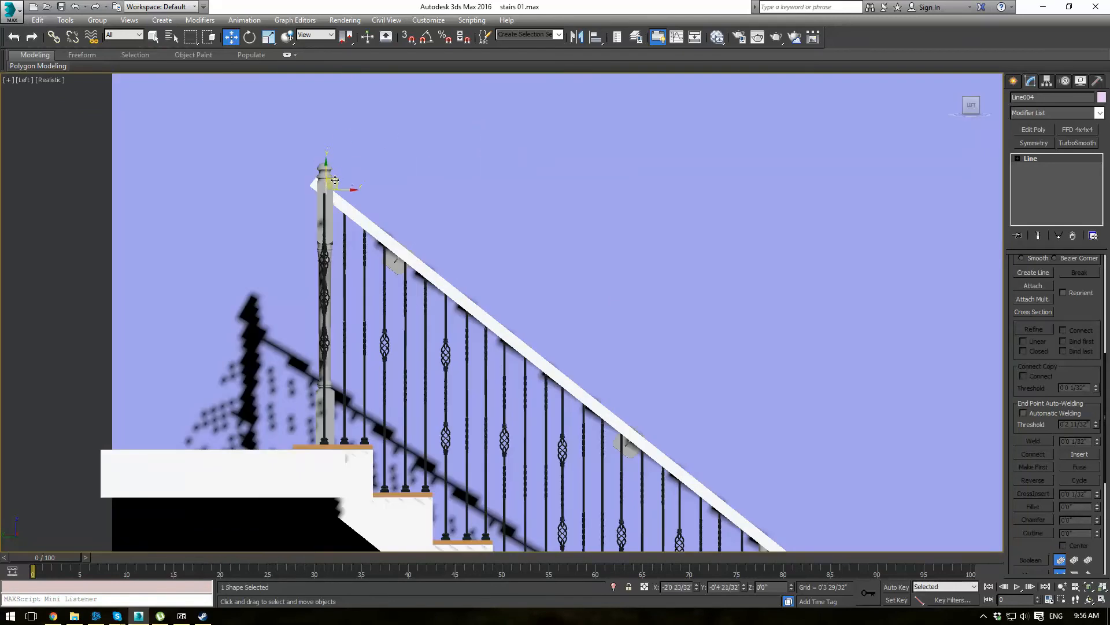
pyautogui.scroll(4, 335, 181)
pyautogui.press('e')
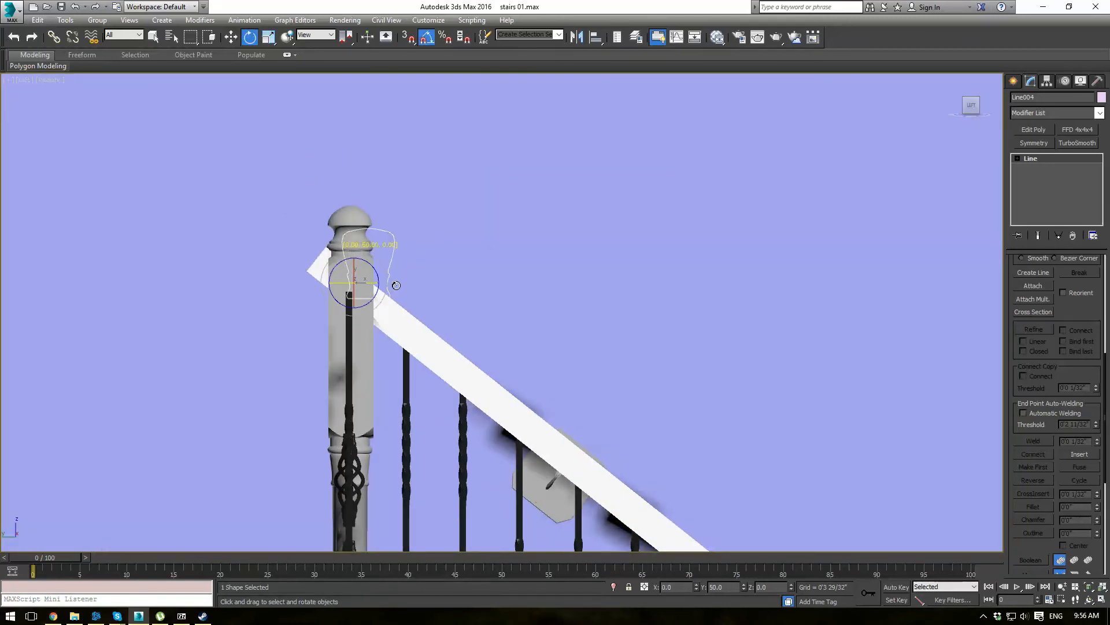
pyautogui.moveTo(408, 279); pyautogui.dragTo(416, 277)
# Clone the handrail profile along the X axis and place the copy at the outer end of the landing's balusters.
pyautogui.press('p')
pyautogui.keyDown('alt'); pyautogui.moveTo(377, 275); pyautogui.dragTo(401, 297, button='middle'); pyautogui.keyUp('alt')
pyautogui.scroll(5, 401, 297)
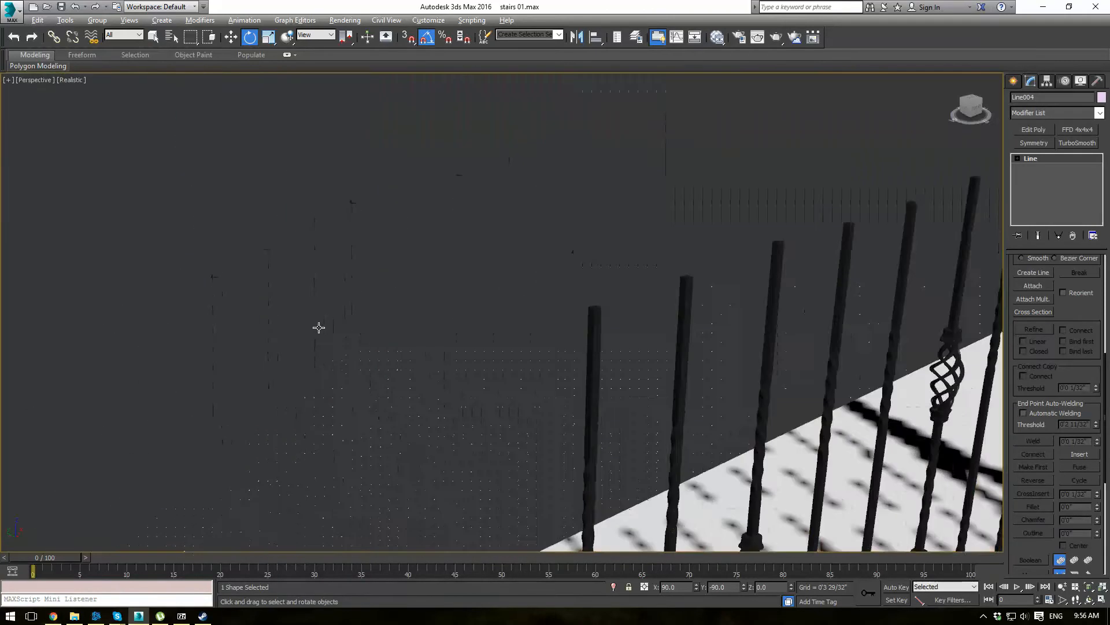
pyautogui.scroll(-8, 318, 325)
pyautogui.scroll(3, 321, 343)
pyautogui.press('w')
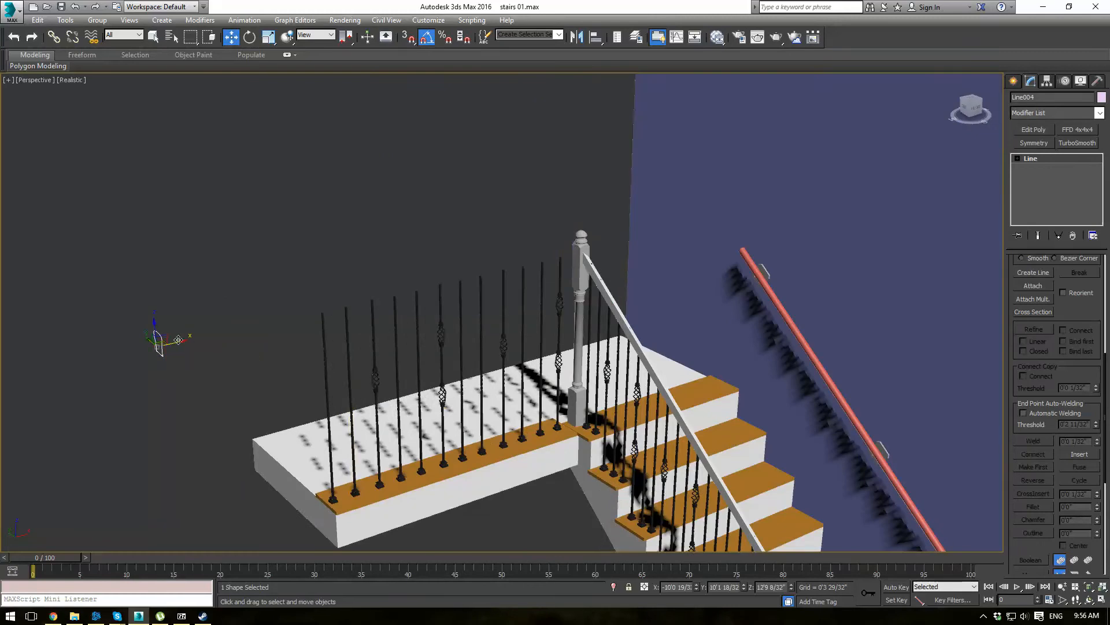
pyautogui.scroll(4, 587, 286)
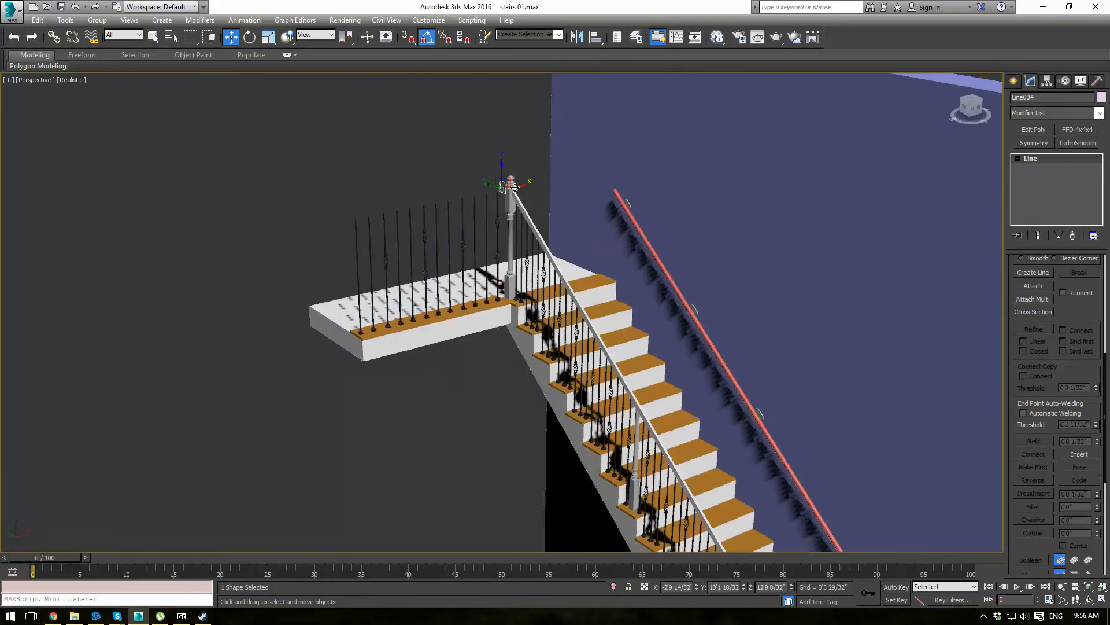
pyautogui.keyDown('shift'); pyautogui.moveTo(248, 237); pyautogui.dragTo(366, 239); pyautogui.keyUp('shift')
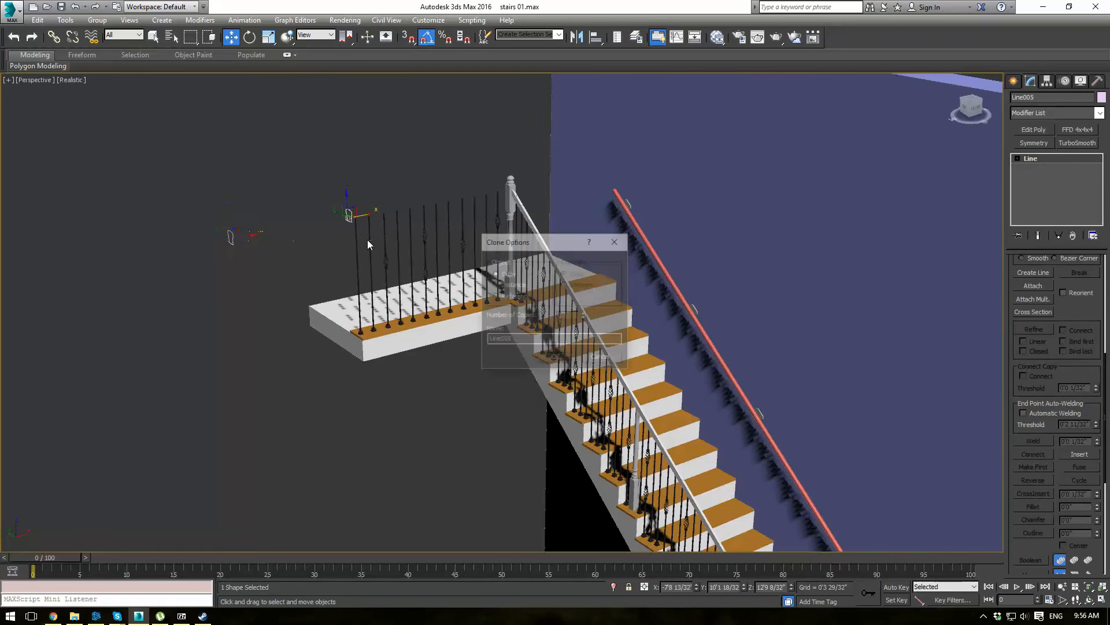
pyautogui.click(544, 356)
# Apply an Extrude modifier to the copied profile with an amount of 3'4 30/32" to form a rail over the landing balusters.
pyautogui.click(1100, 115)
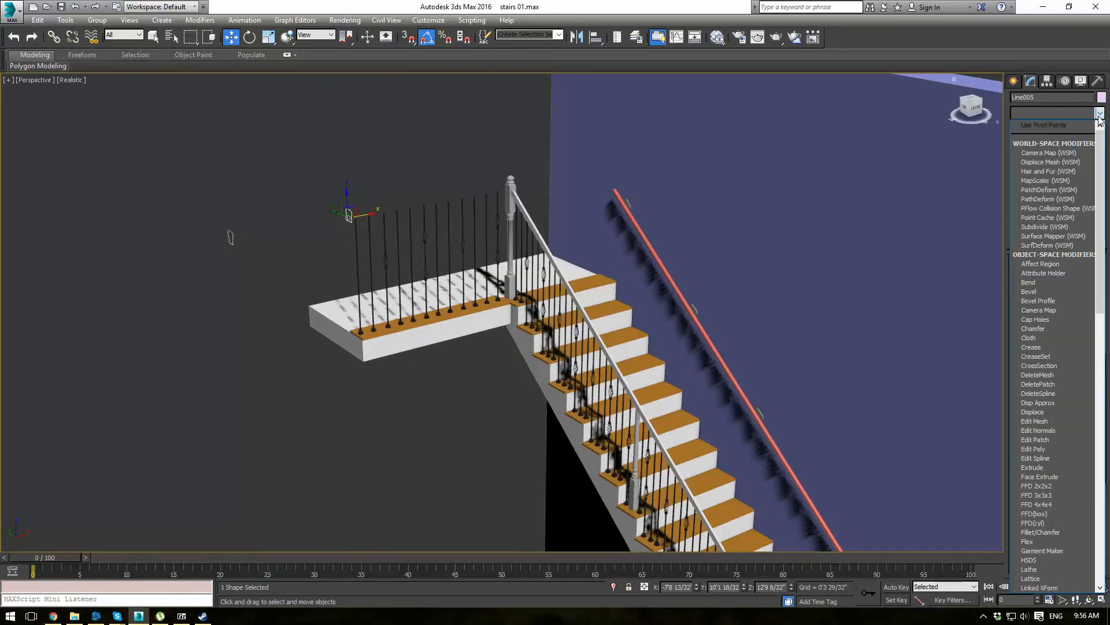
pyautogui.write('ex')
pyautogui.press('Return')
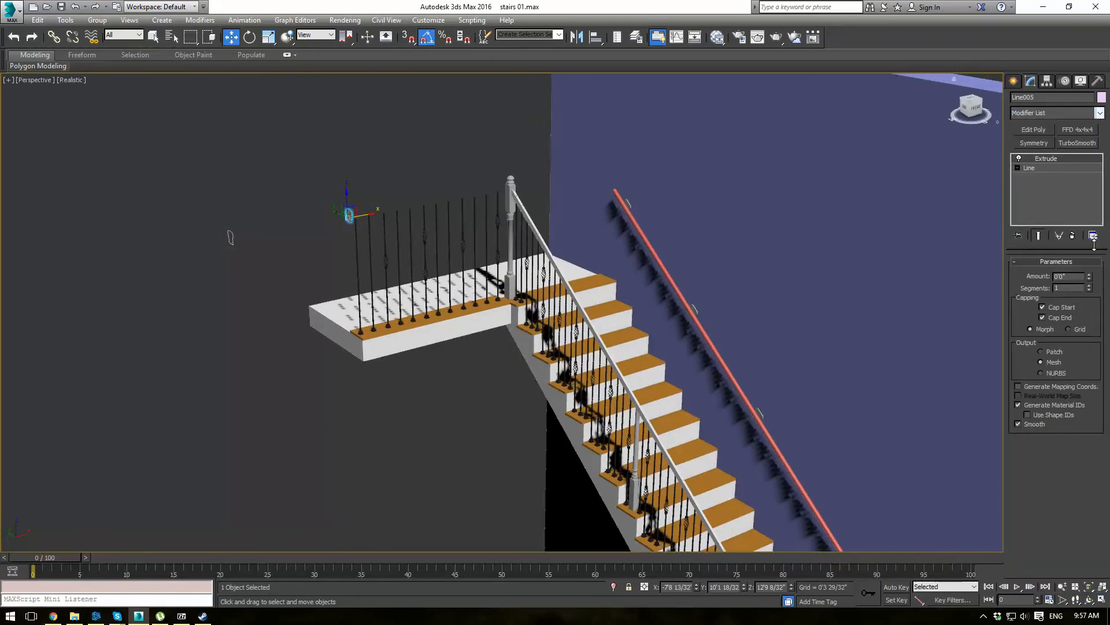
pyautogui.moveTo(1086, 252); pyautogui.dragTo(1062, 158)
pyautogui.scroll(5, 470, 190)
pyautogui.moveTo(453, 218); pyautogui.dragTo(485, 192, button='middle')
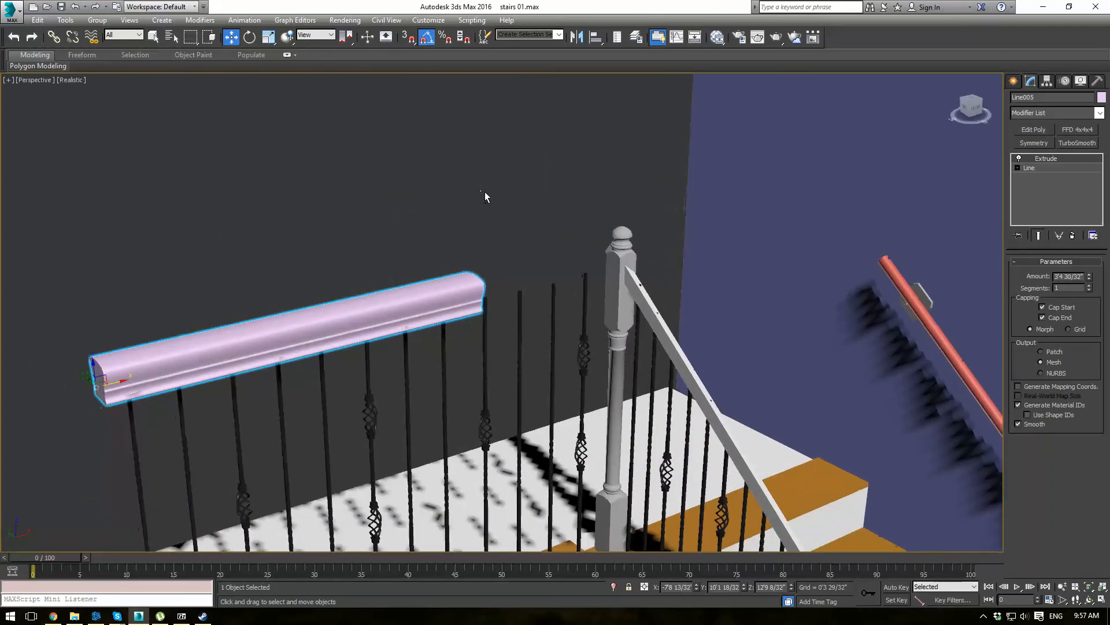
# Convert the extruded landing rail to Editable Poly and move its inner end vertices along X to meet the top newel post.
pyautogui.hotkey('ctrl', 'shift', 'e')
pyautogui.press('1')
pyautogui.press('t')
pyautogui.moveTo(454, 294); pyautogui.dragTo(448, 306, button='middle')
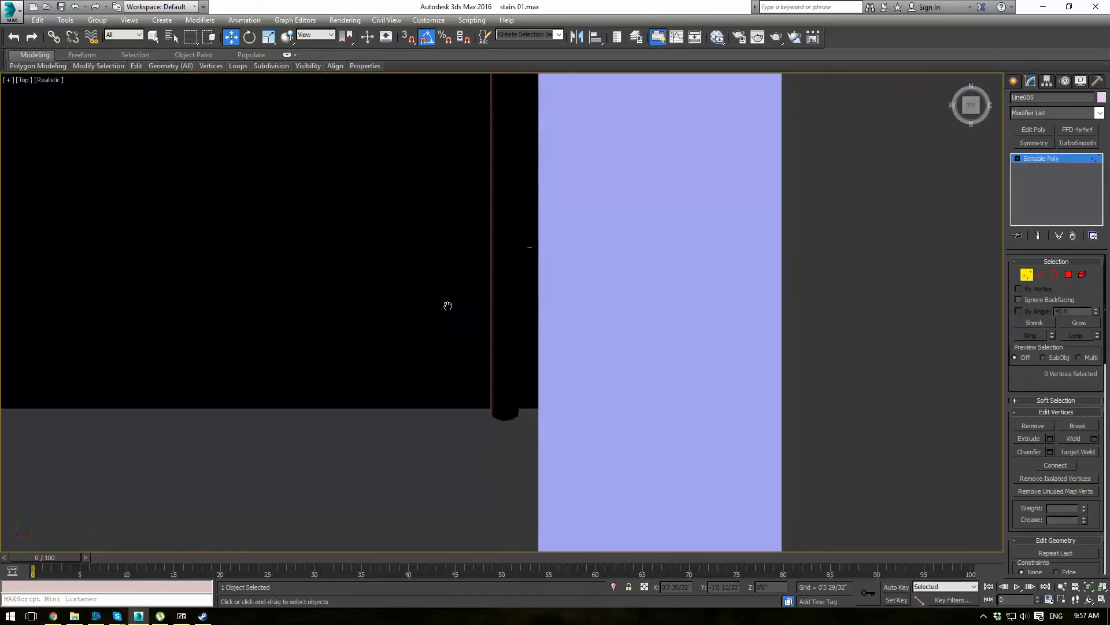
pyautogui.scroll(-10, 448, 306)
pyautogui.moveTo(45, 324); pyautogui.dragTo(98, 354, button='middle')
pyautogui.scroll(5, 404, 450)
pyautogui.scroll(3, 317, 195)
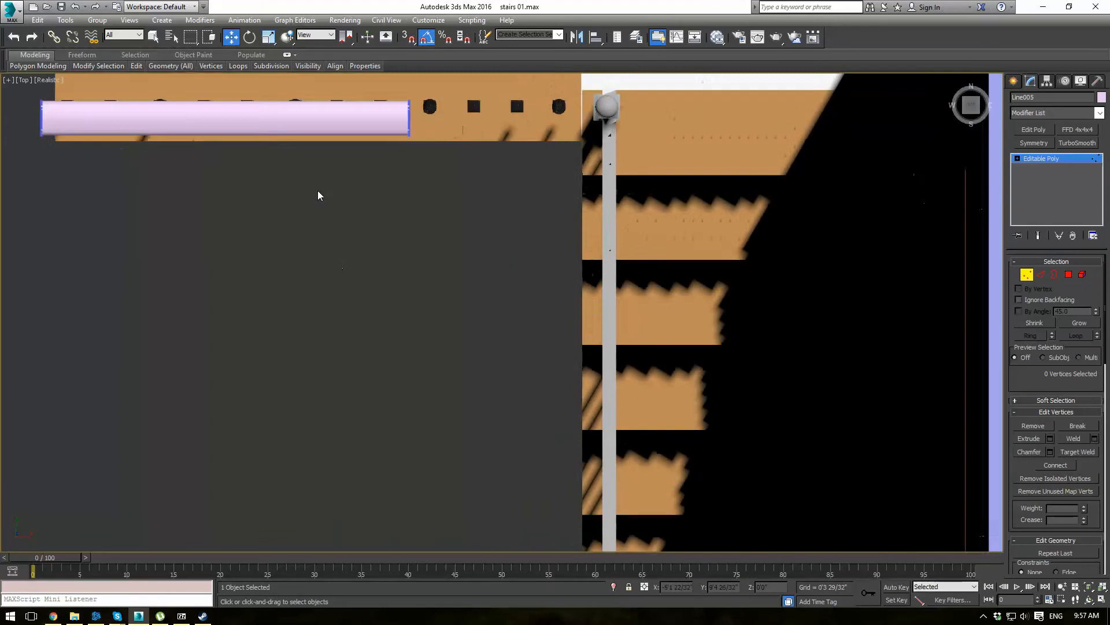
pyautogui.moveTo(317, 195); pyautogui.dragTo(307, 293, button='middle')
pyautogui.moveTo(420, 215); pyautogui.dragTo(620, 220)
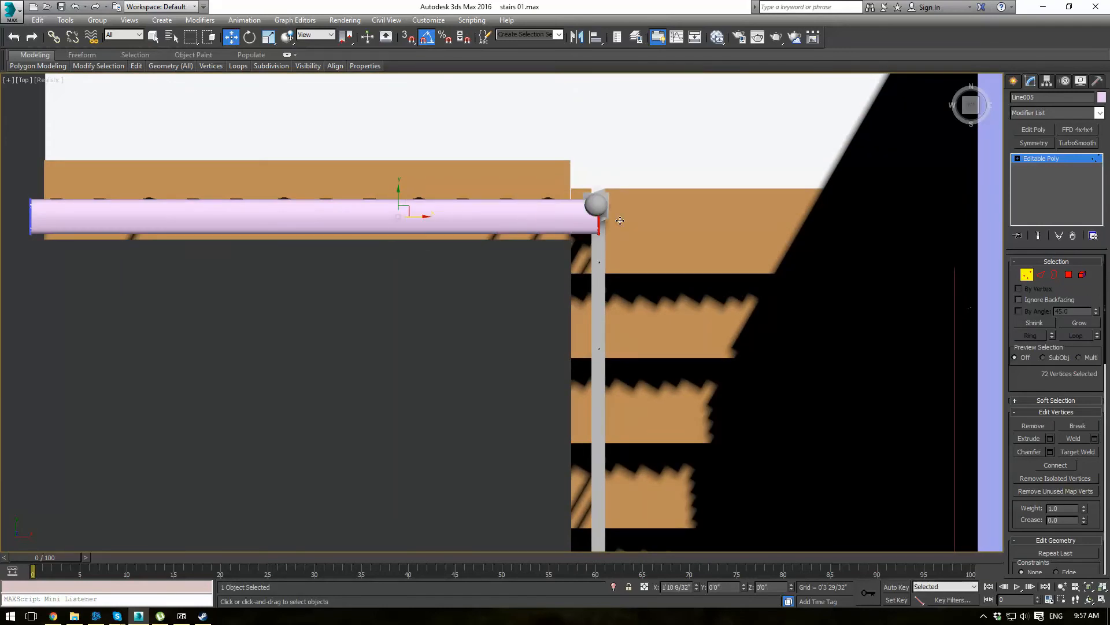
pyautogui.moveTo(620, 221); pyautogui.dragTo(880, 256, button='middle')
pyautogui.moveTo(203, 194); pyautogui.dragTo(309, 274)
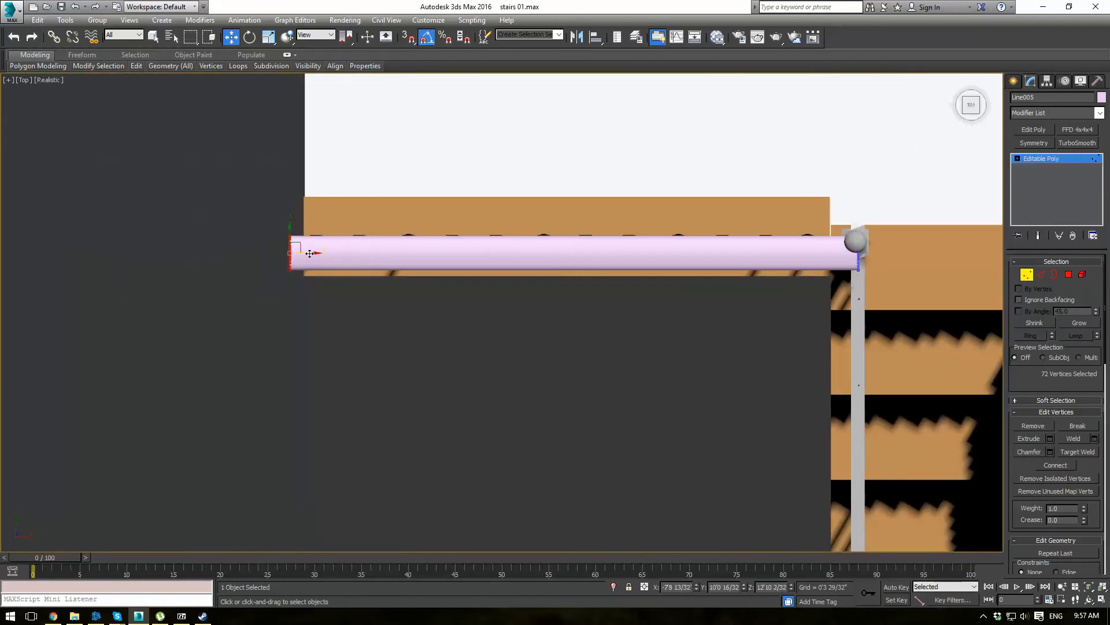
pyautogui.click(1062, 160)
# Move the landing rail sideways and down so its profile is centred on the top newel post above the balusters.
pyautogui.press('p')
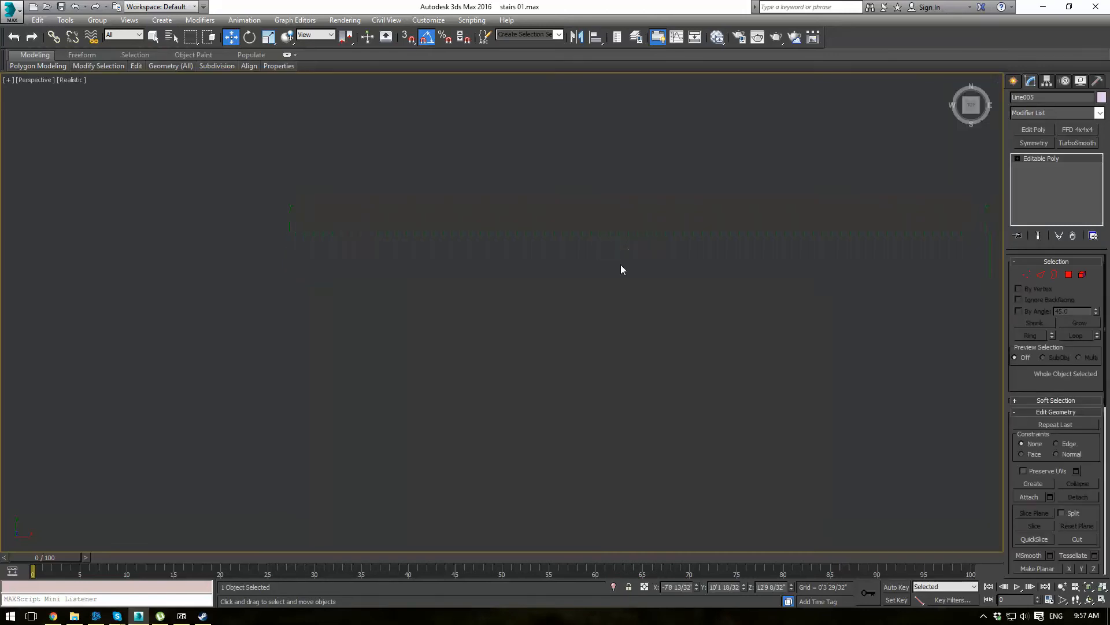
pyautogui.moveTo(620, 265)
pyautogui.mouseDown(button='middle')
pyautogui.moveTo(523, 317)
pyautogui.moveTo(407, 520)
pyautogui.moveTo(597, 251)
pyautogui.mouseUp(button='middle')
pyautogui.scroll(3, 488, 381)
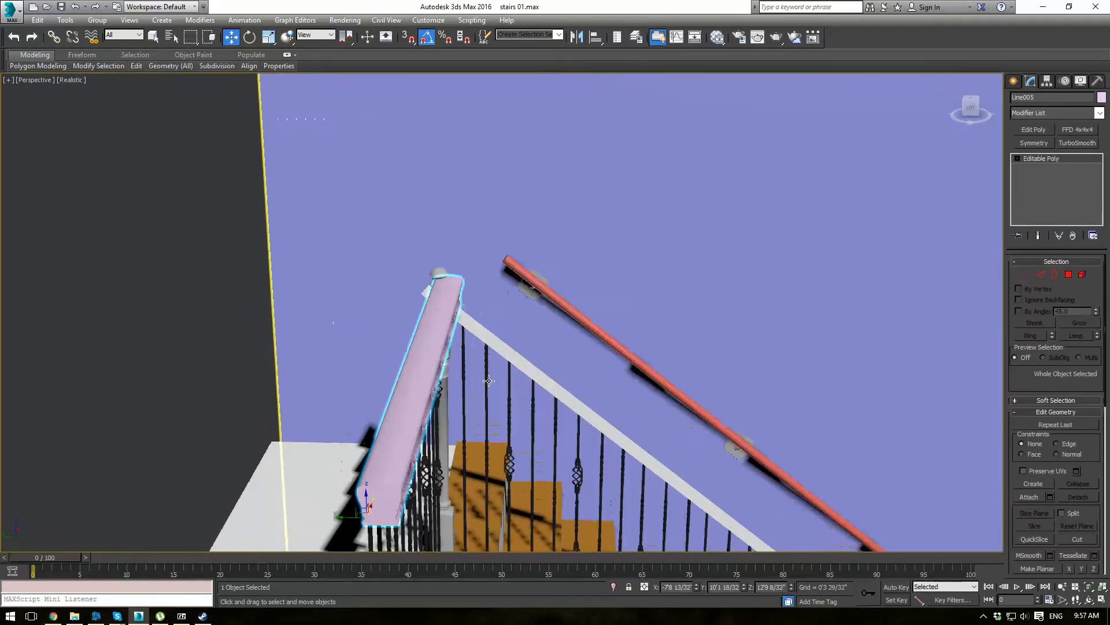
pyautogui.keyDown('alt'); pyautogui.moveTo(488, 381); pyautogui.dragTo(633, 261, button='middle'); pyautogui.keyUp('alt')
pyautogui.press('l')
pyautogui.scroll(3, 445, 308)
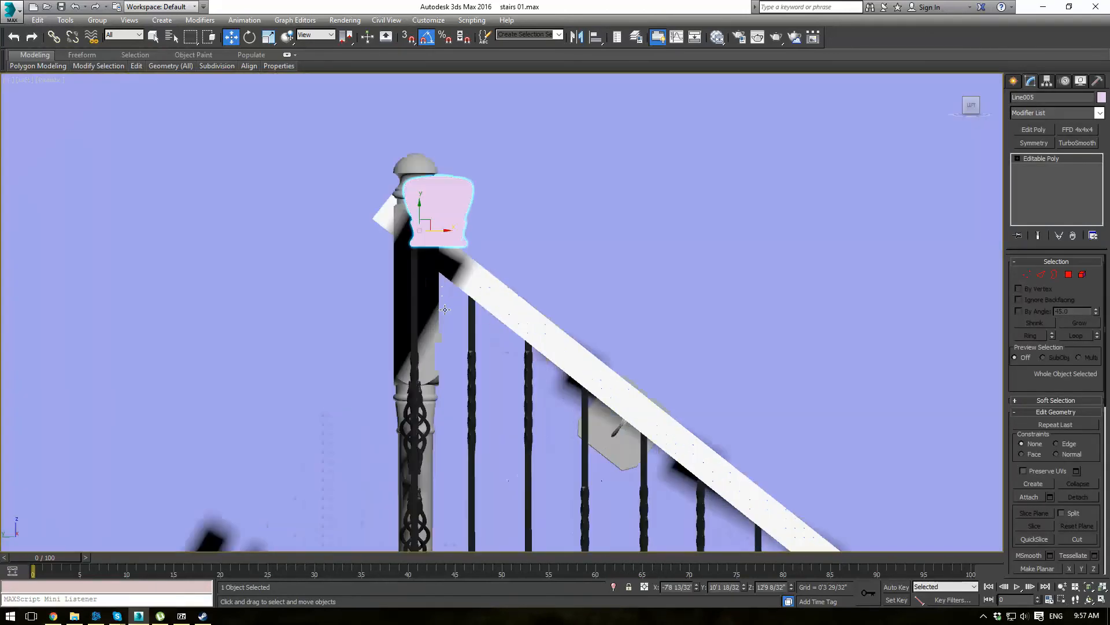
pyautogui.scroll(3, 445, 309)
pyautogui.moveTo(448, 273)
pyautogui.mouseDown()
pyautogui.moveTo(408, 279)
pyautogui.moveTo(388, 344)
pyautogui.moveTo(392, 305)
pyautogui.mouseUp()
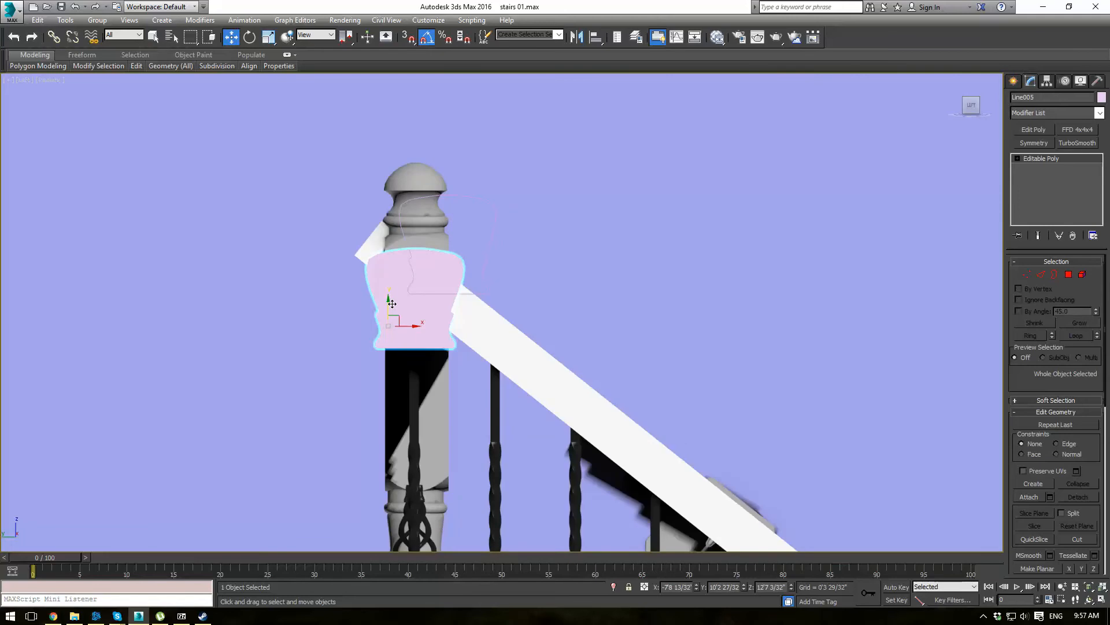
# Scale the landing rail down uniformly until its profile is slightly narrower than the newel post, and keep it centred.
pyautogui.press('r')
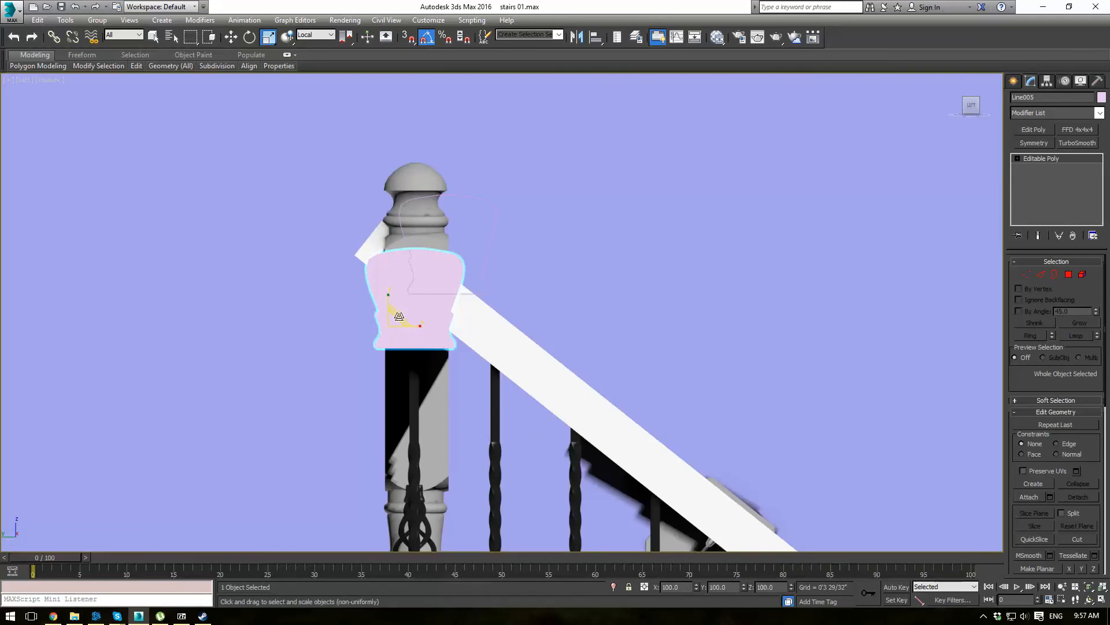
pyautogui.moveTo(399, 316); pyautogui.dragTo(421, 327)
pyautogui.press('w')
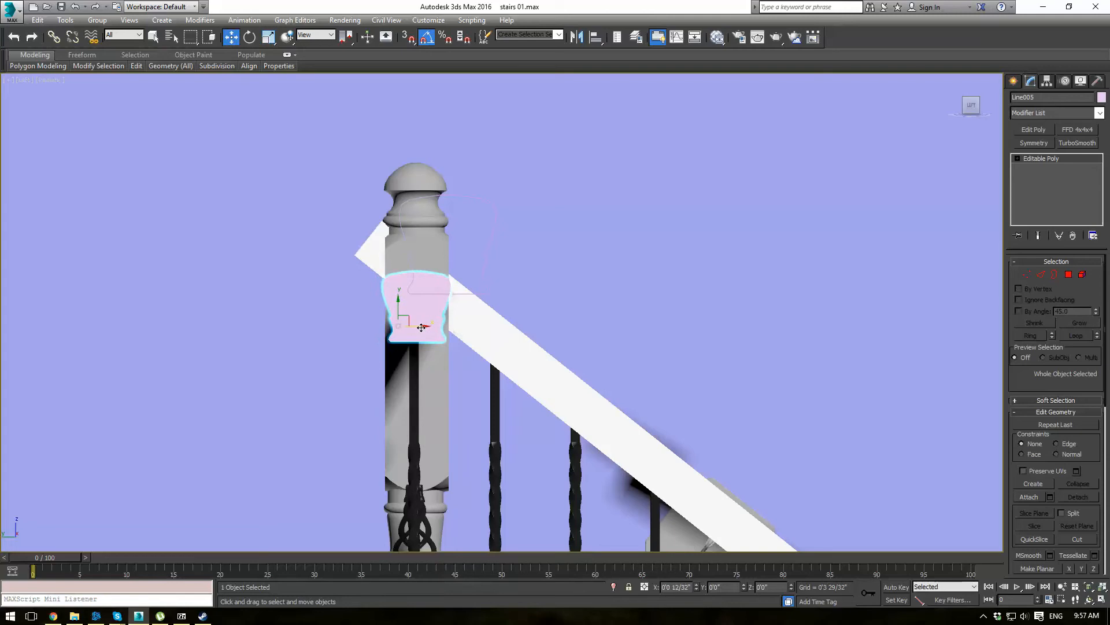
pyautogui.press('r')
pyautogui.scroll(2, 404, 303)
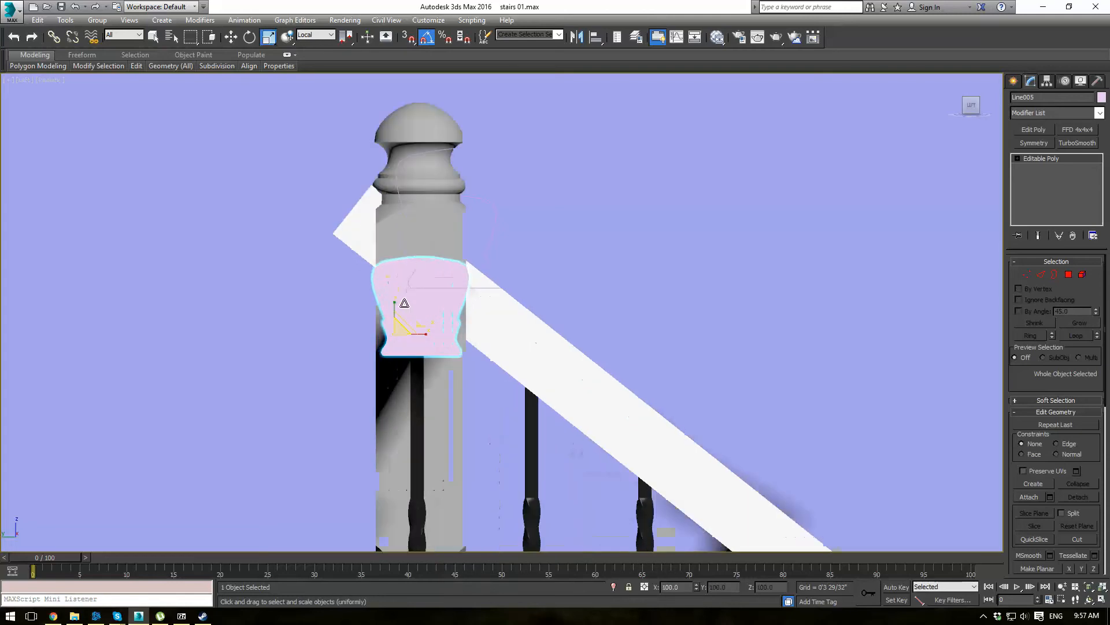
pyautogui.moveTo(396, 305); pyautogui.dragTo(424, 332)
pyautogui.press('w')
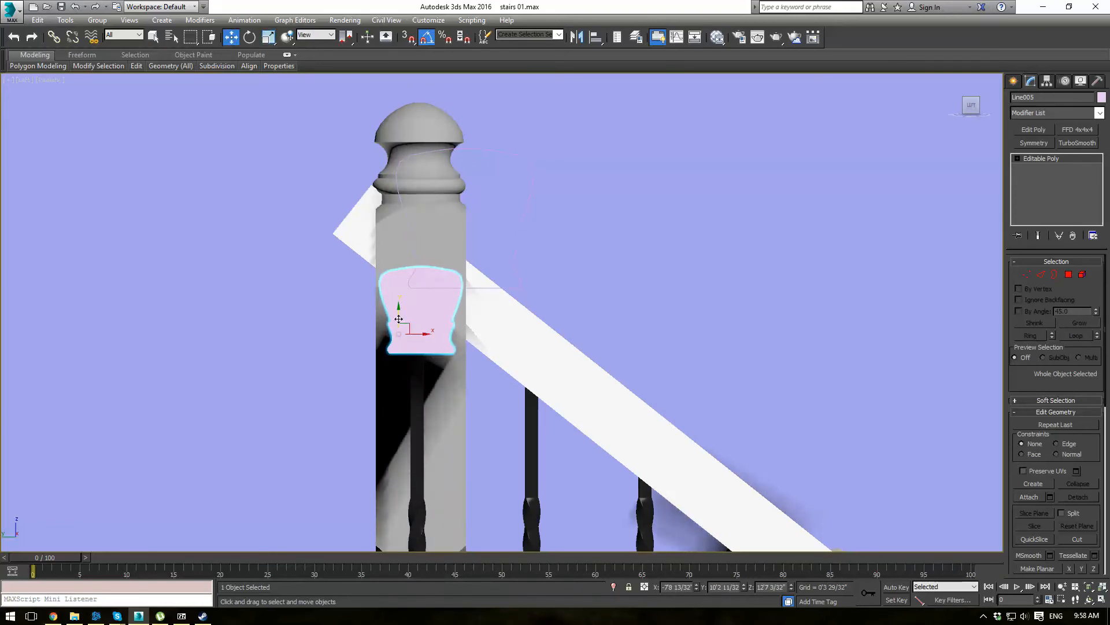
# Raise the landing rail by about 0'1 9/32" so it sits just below the newel post's turned cap.
pyautogui.press('F4')
pyautogui.moveTo(398, 314); pyautogui.dragTo(401, 267)
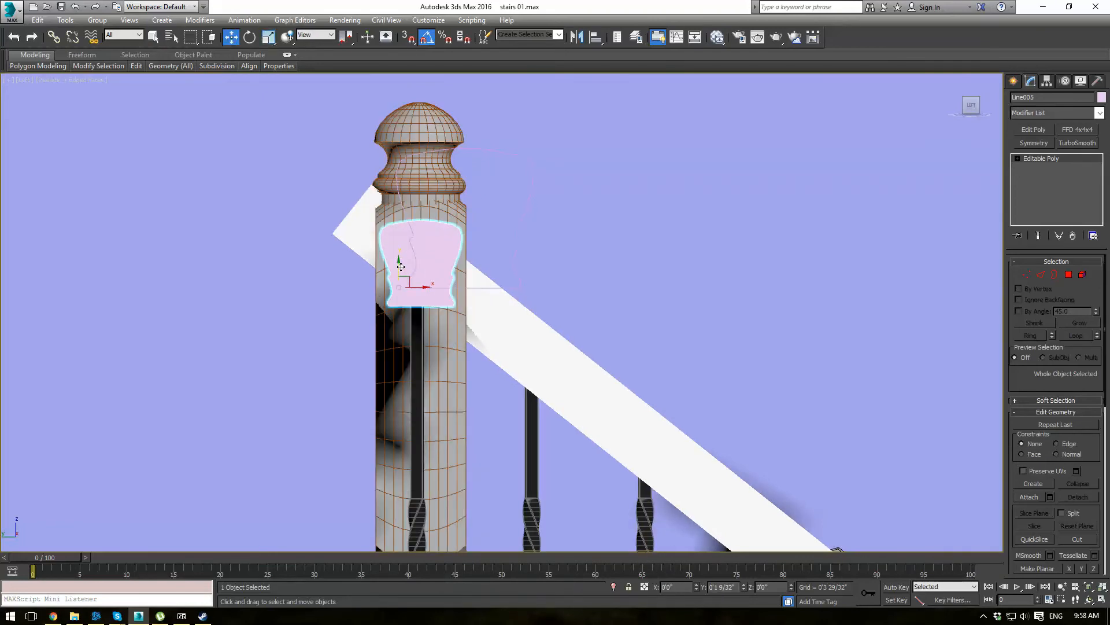
pyautogui.press('p')
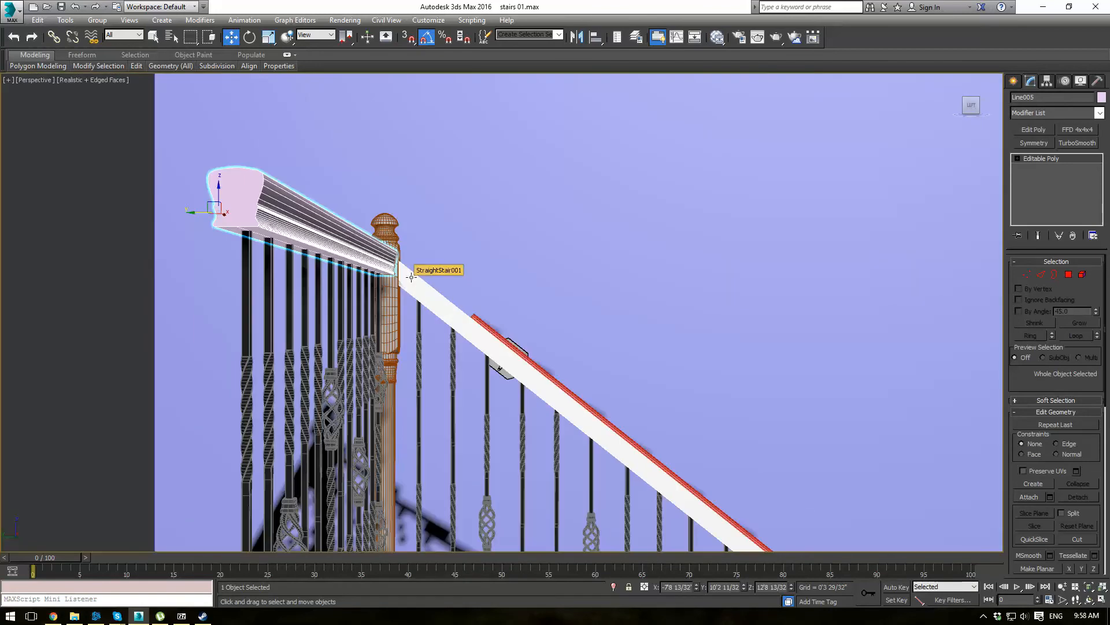
pyautogui.press('z')
pyautogui.keyDown('alt'); pyautogui.moveTo(515, 311); pyautogui.dragTo(451, 231, button='middle'); pyautogui.keyUp('alt')
pyautogui.scroll(-3, 441, 195)
pyautogui.click(730, 207)
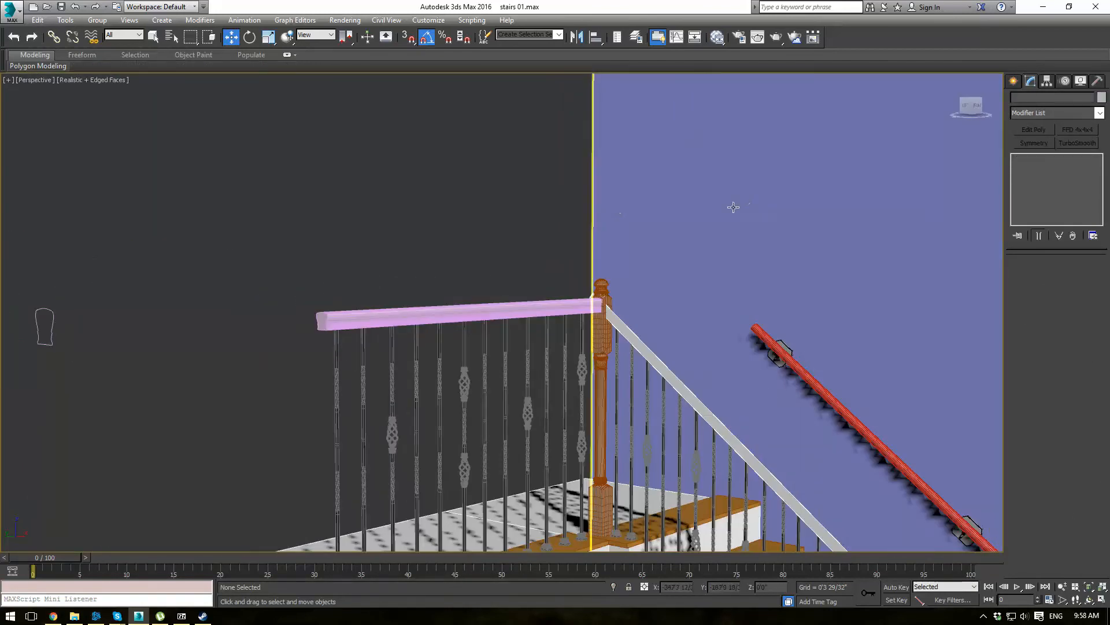
pyautogui.press('F4')
# Change the landing rail's object color to the same orange as the stair treads.
pyautogui.click(554, 303)
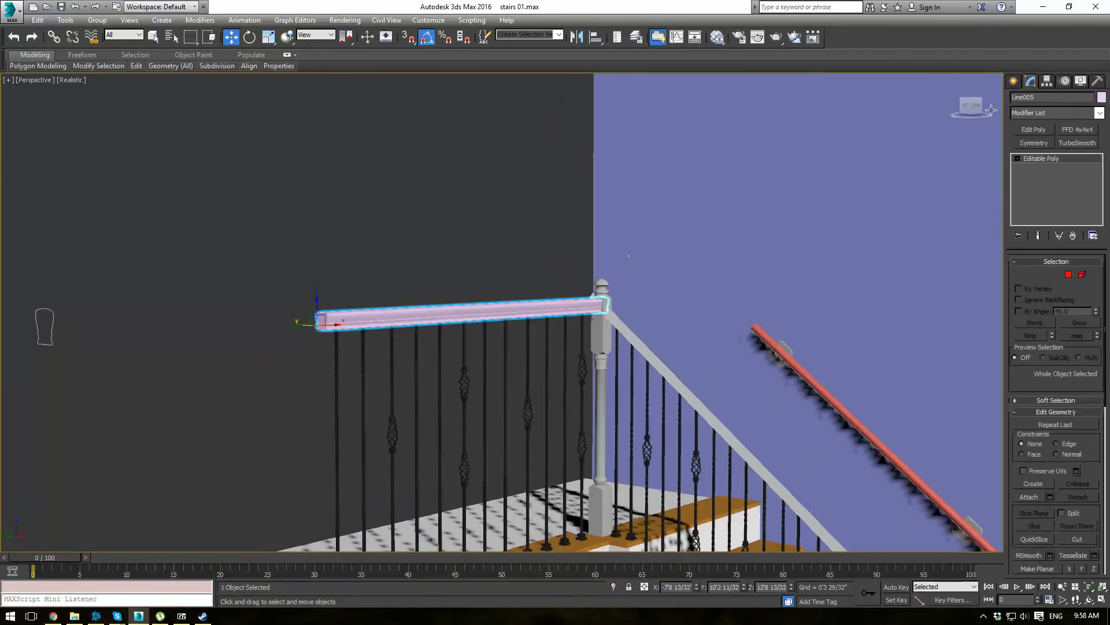
pyautogui.click(1101, 97)
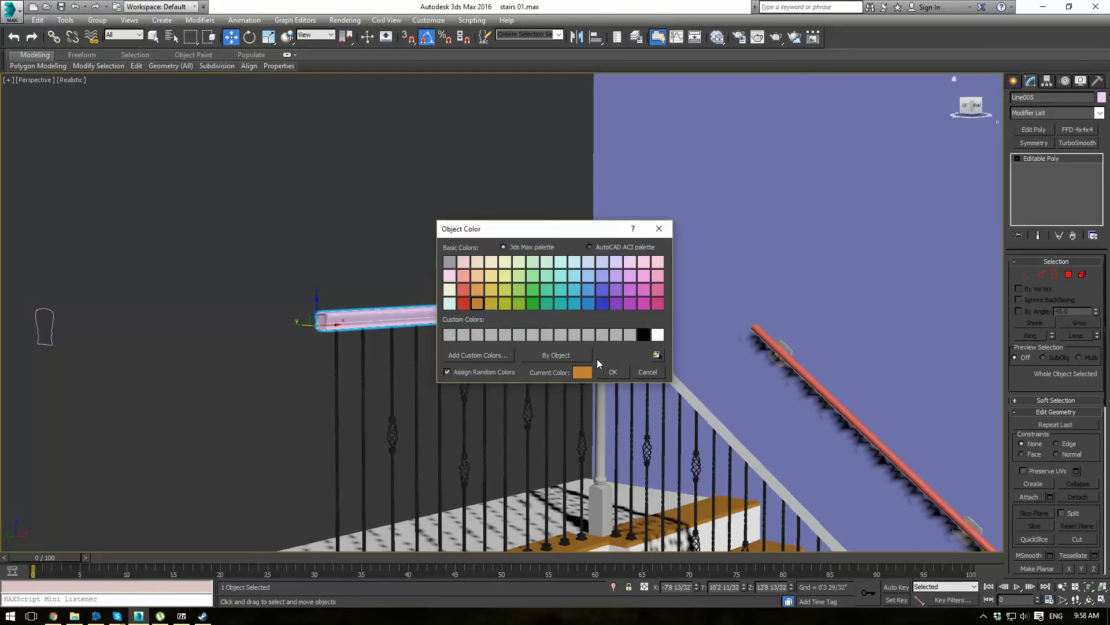
pyautogui.click(609, 371)
pyautogui.click(566, 325)
pyautogui.keyDown('alt'); pyautogui.moveTo(570, 327); pyautogui.dragTo(618, 352, button='middle'); pyautogui.keyUp('alt')
pyautogui.scroll(-4, 619, 351)
pyautogui.scroll(4, 626, 343)
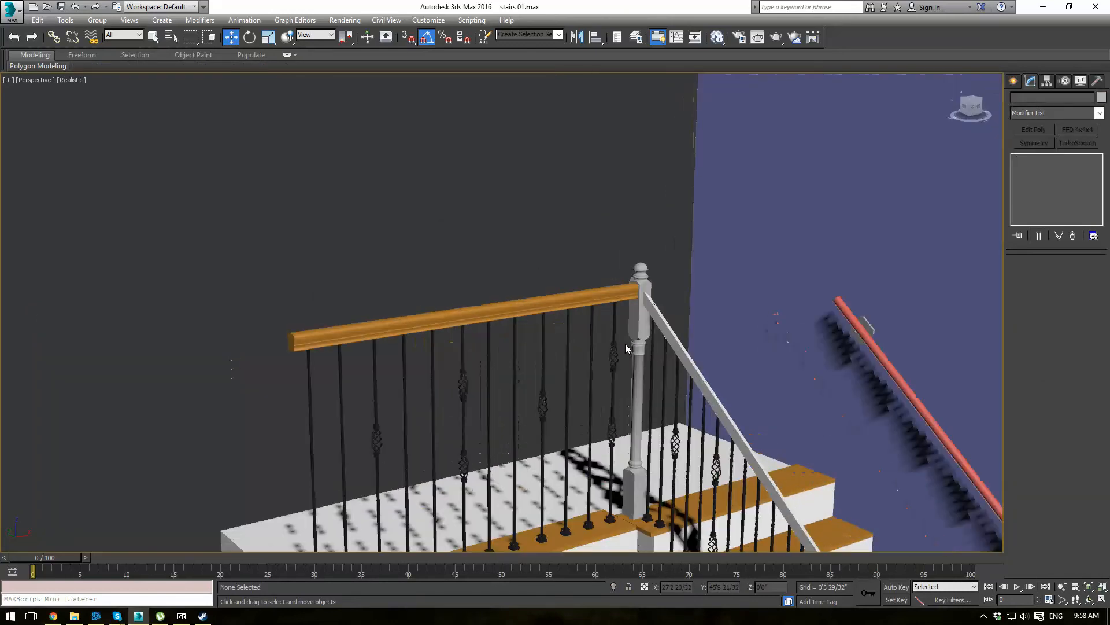
pyautogui.click(625, 343)
pyautogui.click(1102, 98)
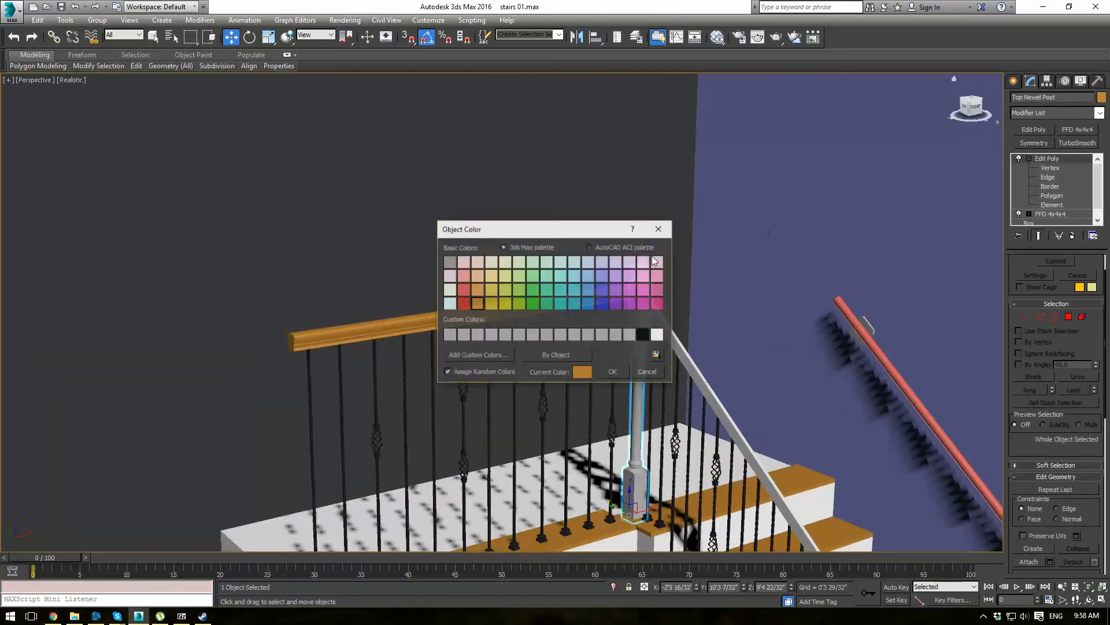
pyautogui.click(648, 373)
pyautogui.click(544, 272)
# Extrude the two end polygons of the landing slab outward to lengthen the slab slightly past the balusters.
pyautogui.keyDown('alt'); pyautogui.moveTo(544, 271); pyautogui.dragTo(445, 324, button='middle'); pyautogui.keyUp('alt')
pyautogui.scroll(-3, 528, 336)
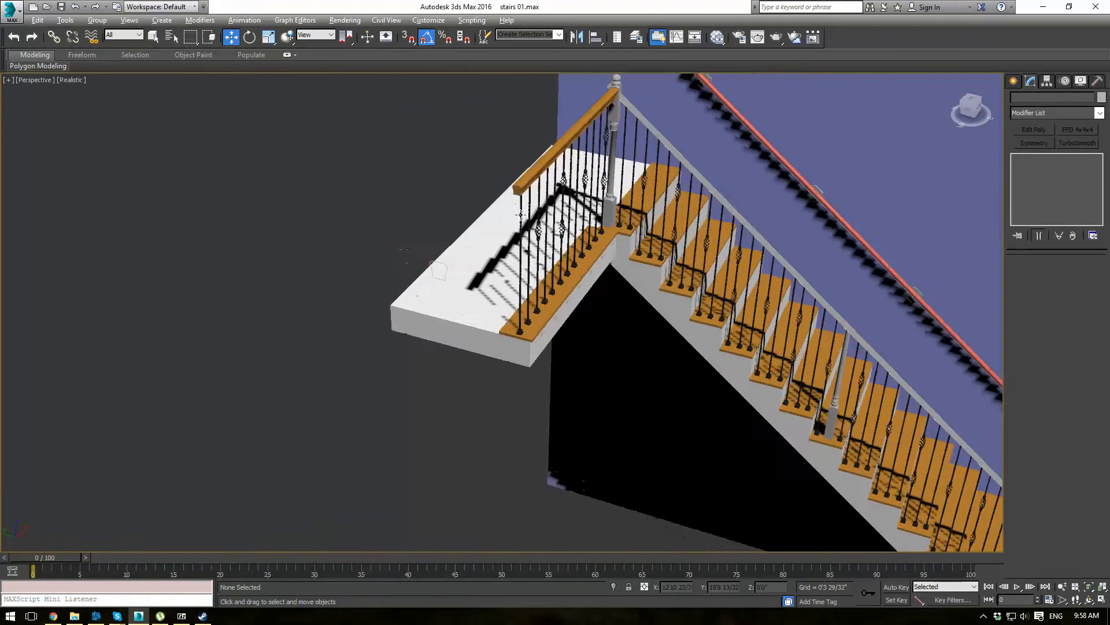
pyautogui.scroll(3, 440, 423)
pyautogui.click(458, 392)
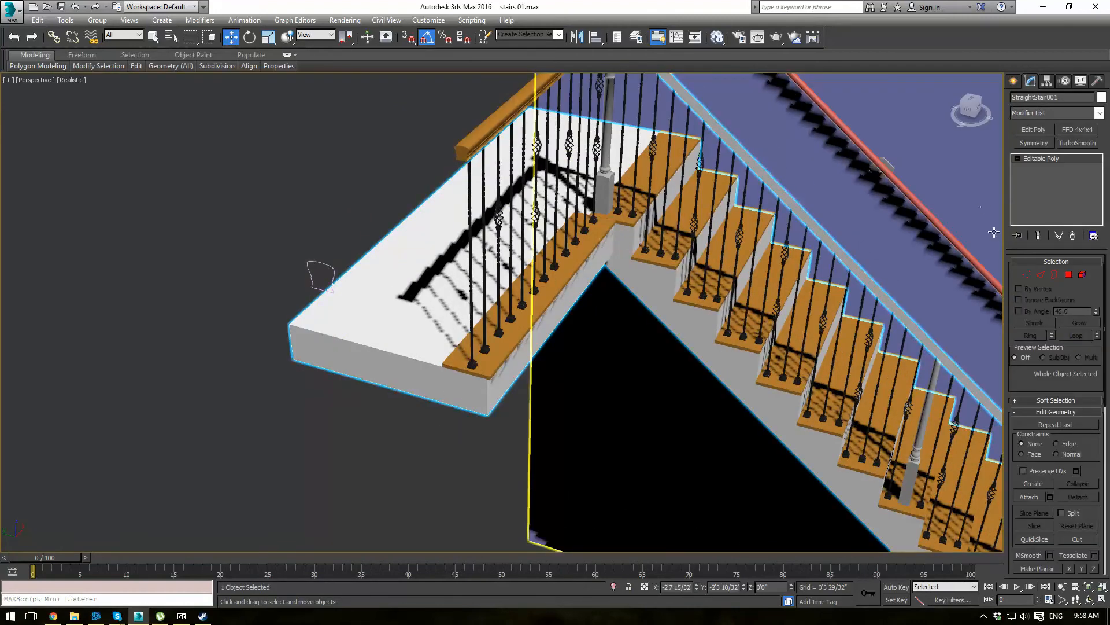
pyautogui.click(1069, 274)
pyautogui.click(442, 392)
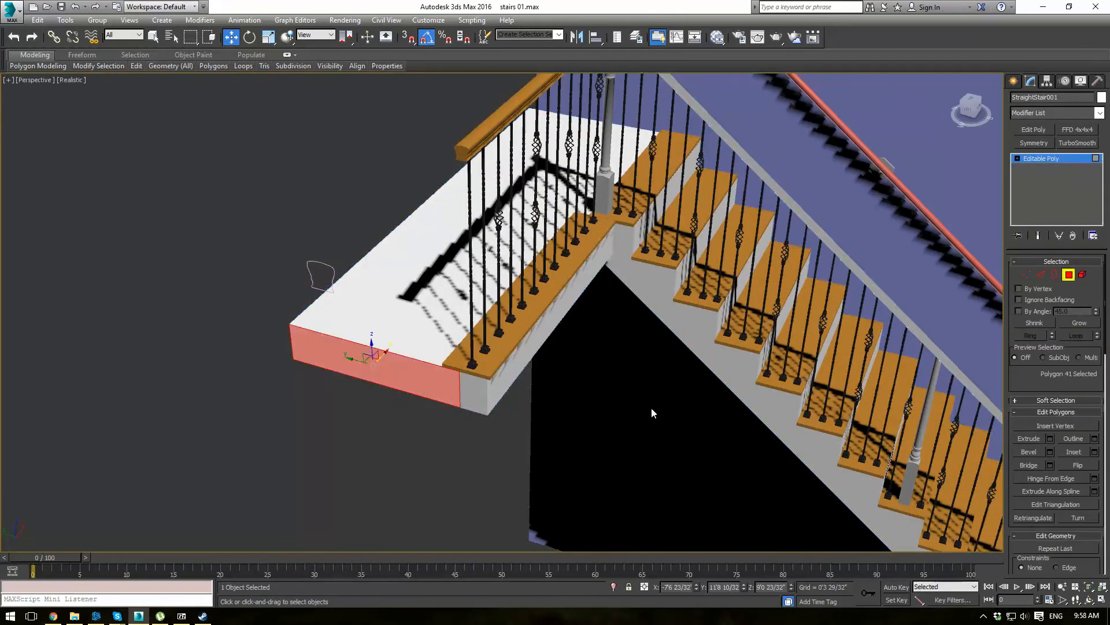
pyautogui.keyDown('ctrl'); pyautogui.click(471, 387); pyautogui.keyUp('ctrl')
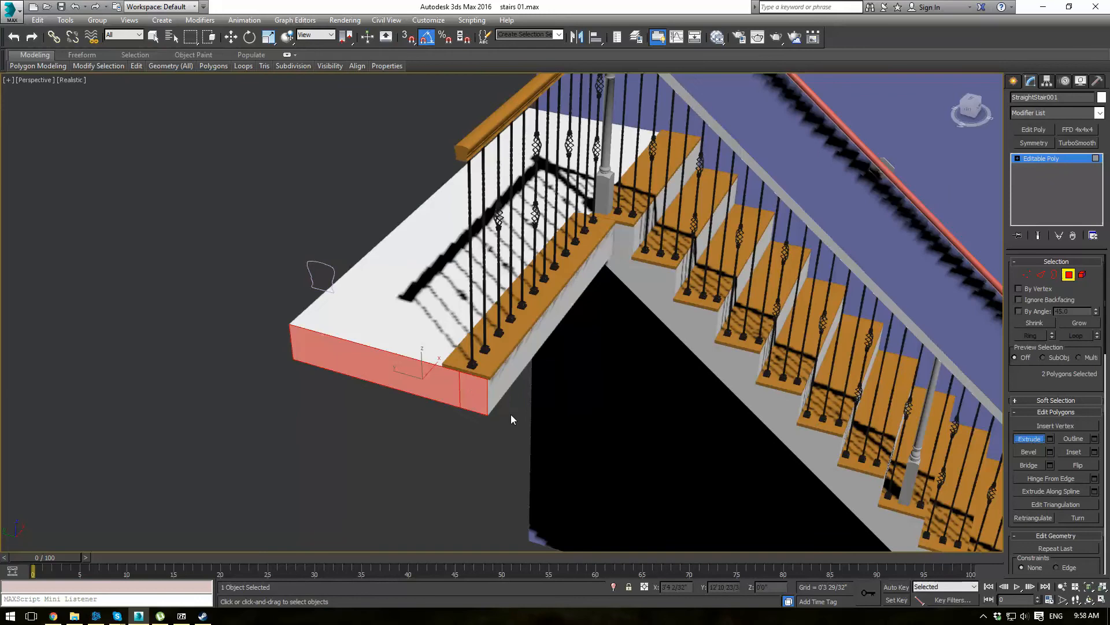
pyautogui.moveTo(471, 389); pyautogui.dragTo(520, 280)
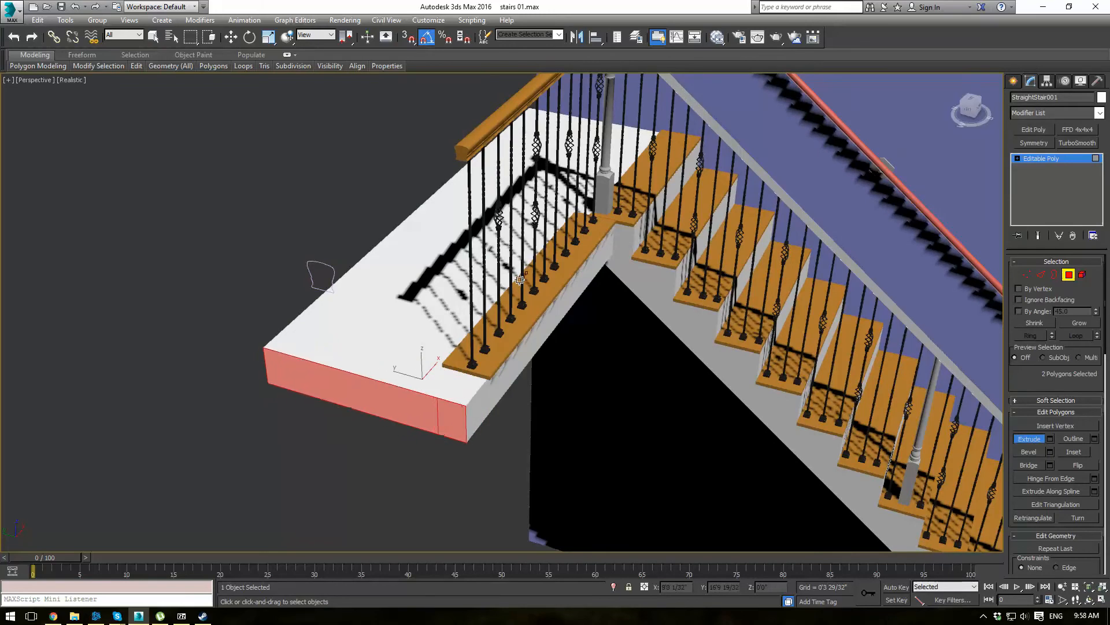
# Extrude the two top polygons of the slab extension upward and raise them above the rail to form an end wall.
pyautogui.click(457, 381)
pyautogui.keyDown('ctrl'); pyautogui.click(419, 370); pyautogui.keyUp('ctrl')
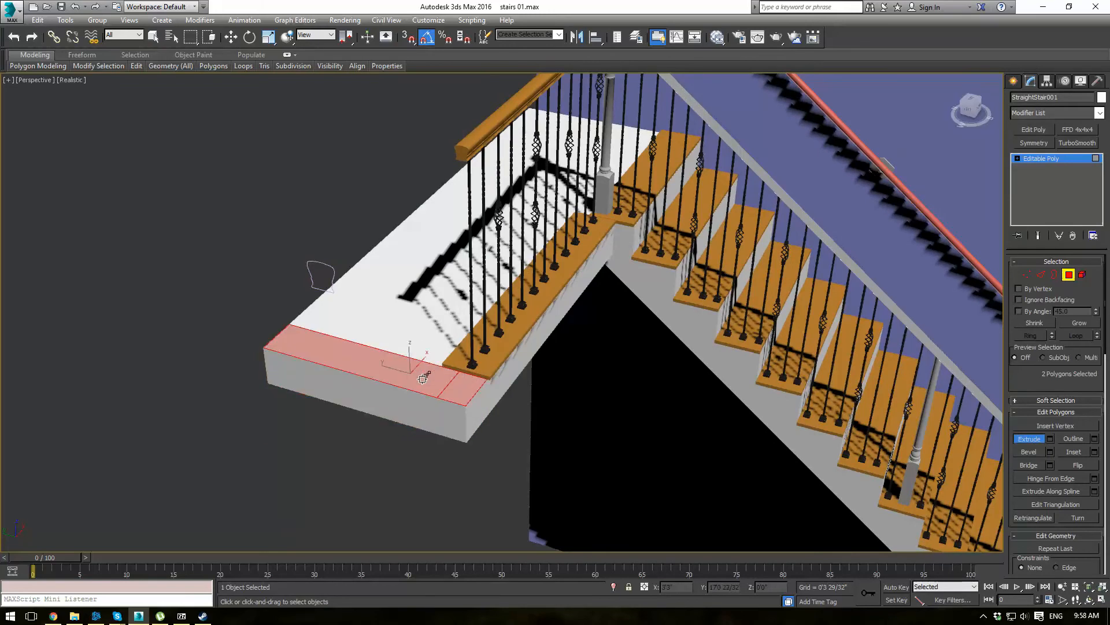
pyautogui.moveTo(423, 378); pyautogui.dragTo(397, 2)
pyautogui.moveTo(499, 330); pyautogui.dragTo(485, 388, button='middle')
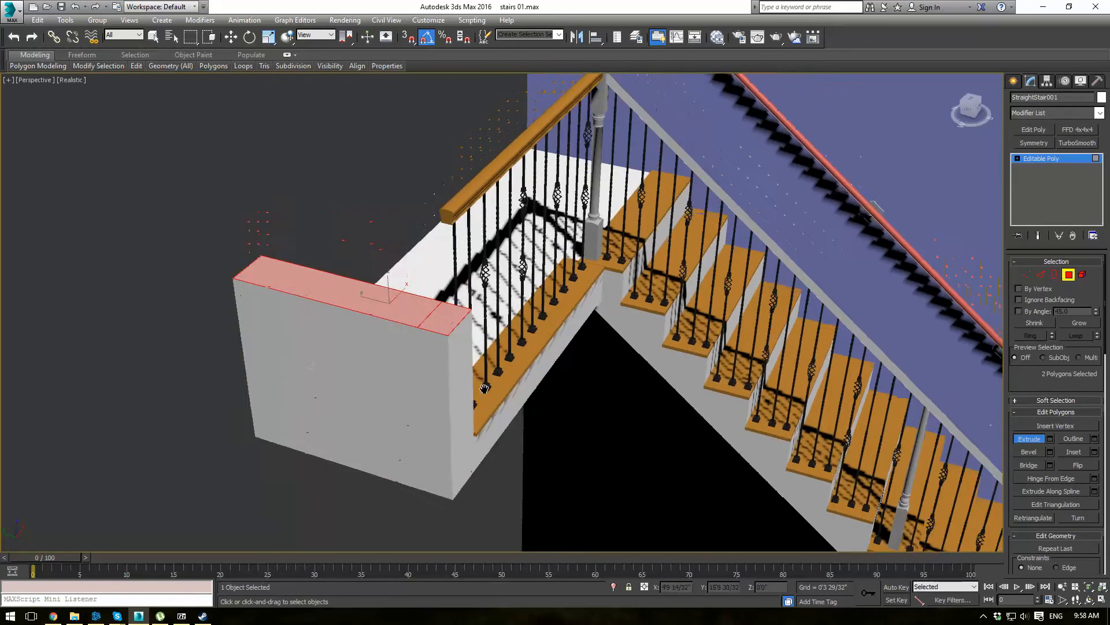
pyautogui.moveTo(389, 284); pyautogui.dragTo(390, 49)
# Move the end wall's two inner faces back about 0'0 11/32" along X, away from the rail's end.
pyautogui.keyDown('alt'); pyautogui.moveTo(606, 268); pyautogui.dragTo(495, 310, button='middle'); pyautogui.keyUp('alt')
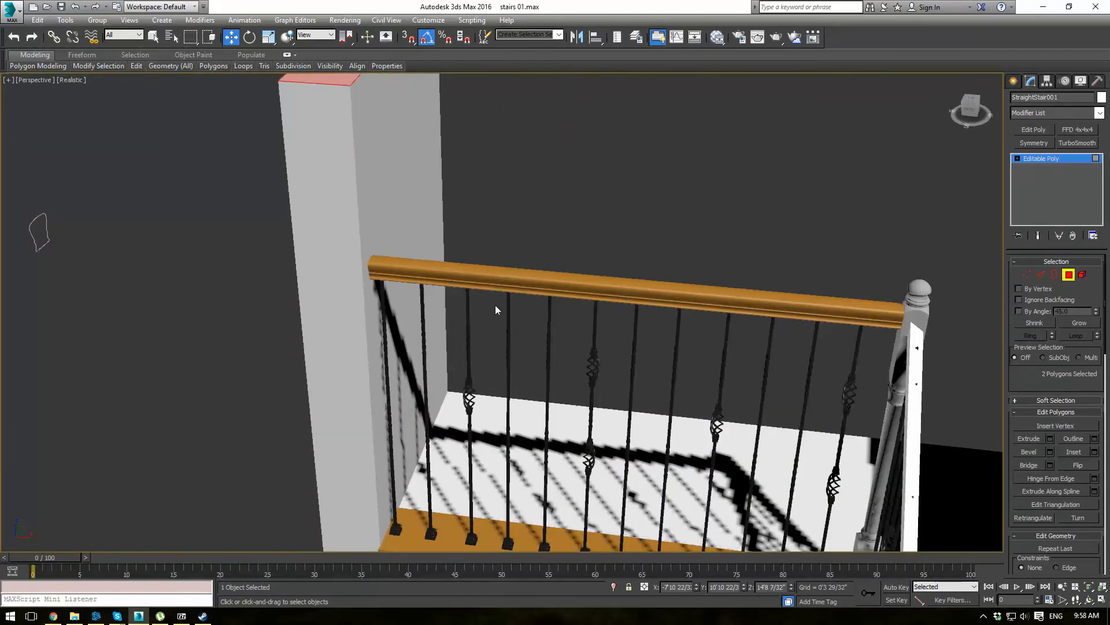
pyautogui.click(360, 166)
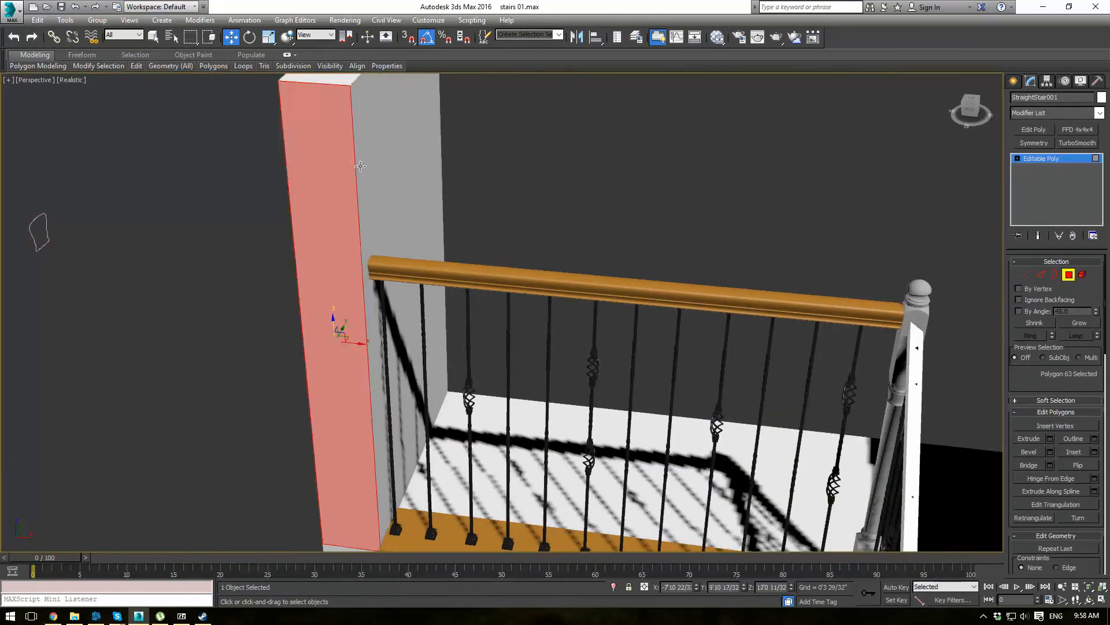
pyautogui.click(403, 216)
pyautogui.keyDown('ctrl'); pyautogui.click(379, 325); pyautogui.keyUp('ctrl')
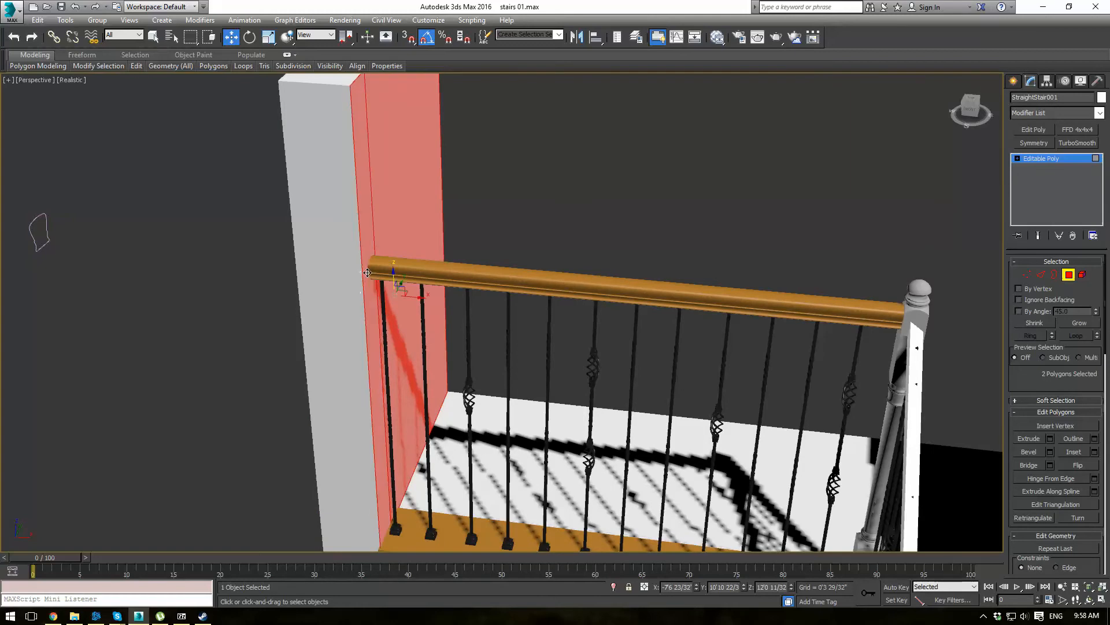
pyautogui.moveTo(416, 299); pyautogui.dragTo(413, 300)
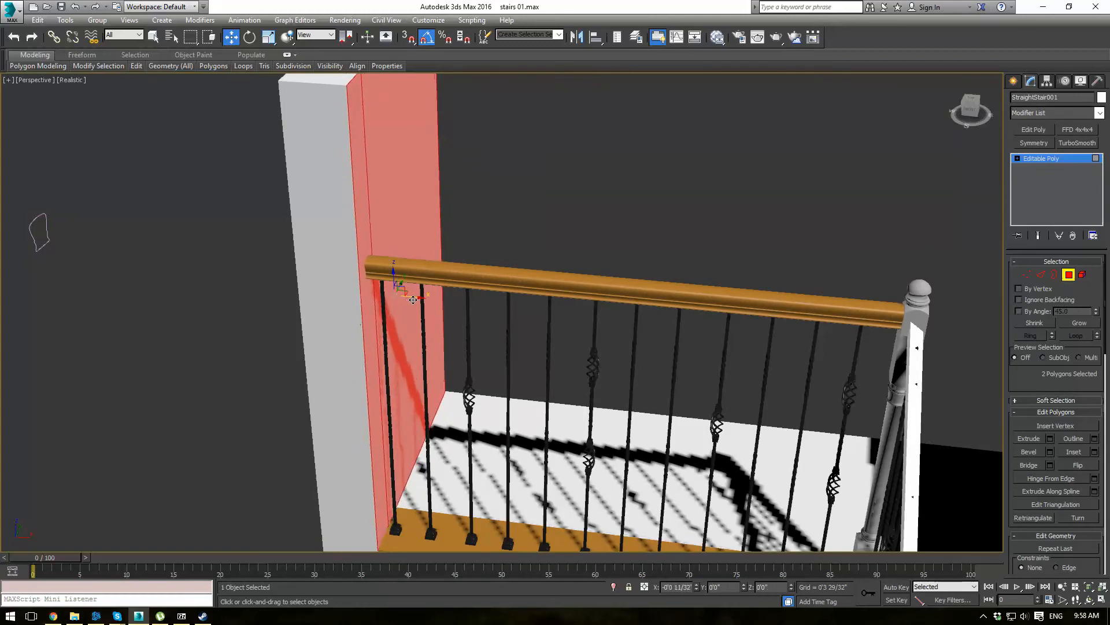
pyautogui.click(281, 283)
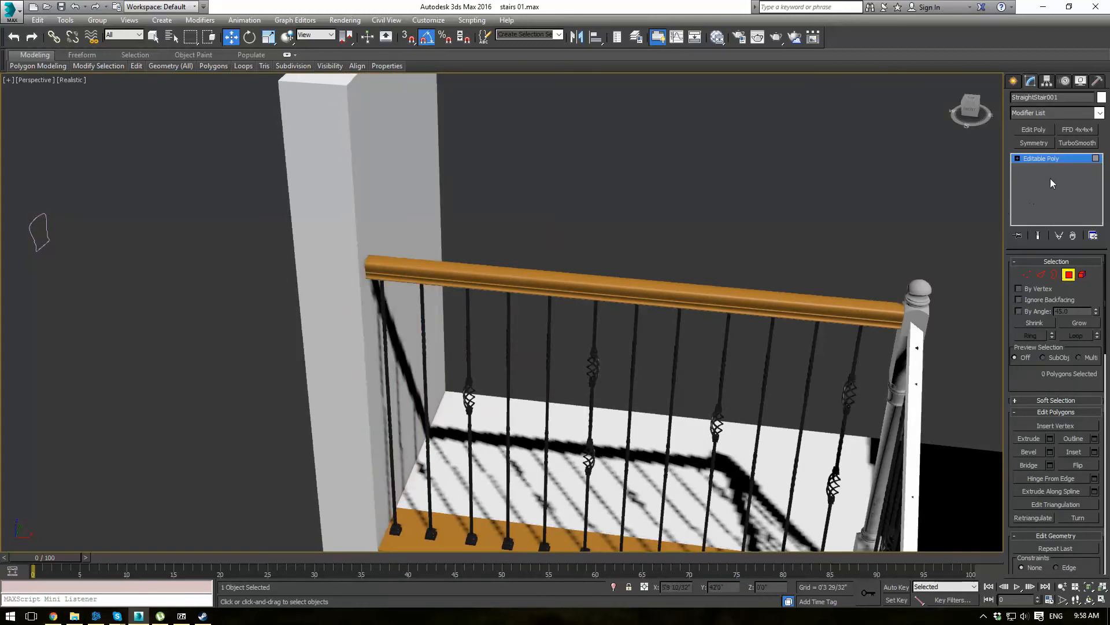
pyautogui.click(1050, 159)
pyautogui.click(763, 203)
# Inspect the new end wall, the stair flight's balusters and the treads from the side and the lower end.
pyautogui.keyDown('alt'); pyautogui.moveTo(762, 203); pyautogui.dragTo(822, 237, button='middle'); pyautogui.keyUp('alt')
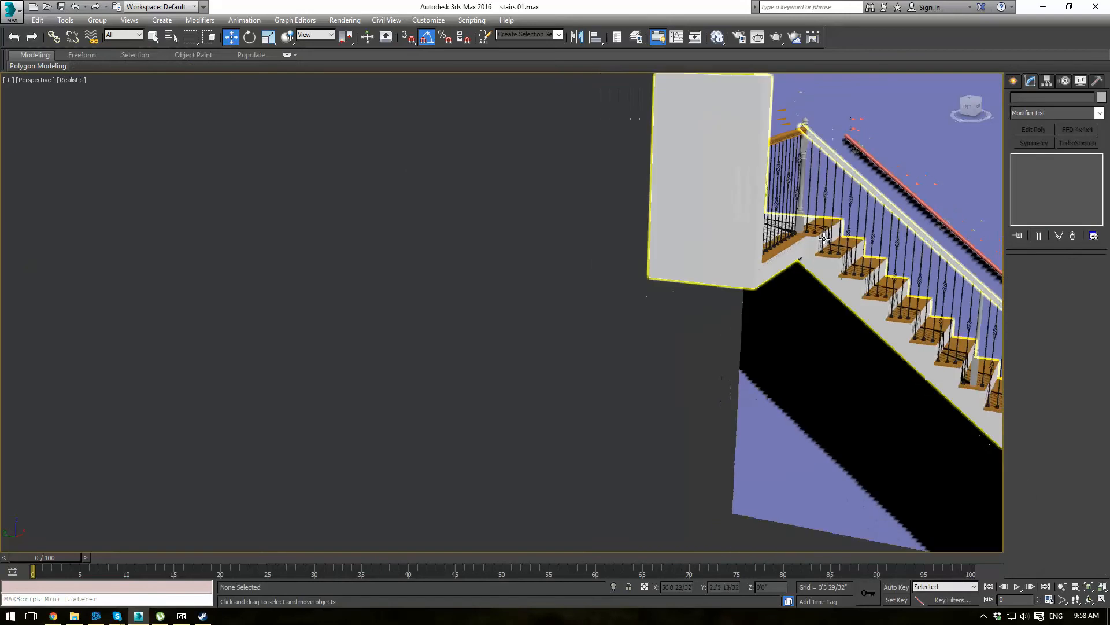
pyautogui.scroll(-4, 451, 294)
pyautogui.moveTo(795, 282); pyautogui.dragTo(667, 350, button='middle')
pyautogui.scroll(10, 668, 350)
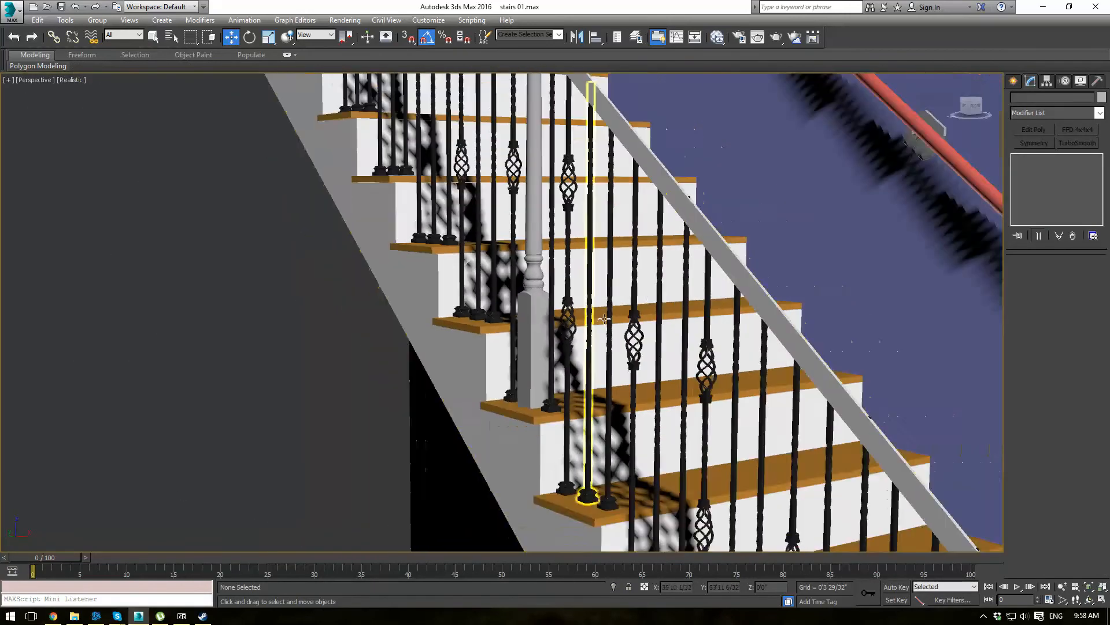
pyautogui.scroll(-5, 604, 318)
pyautogui.keyDown('alt'); pyautogui.moveTo(783, 190); pyautogui.dragTo(462, 572, button='middle'); pyautogui.keyUp('alt')
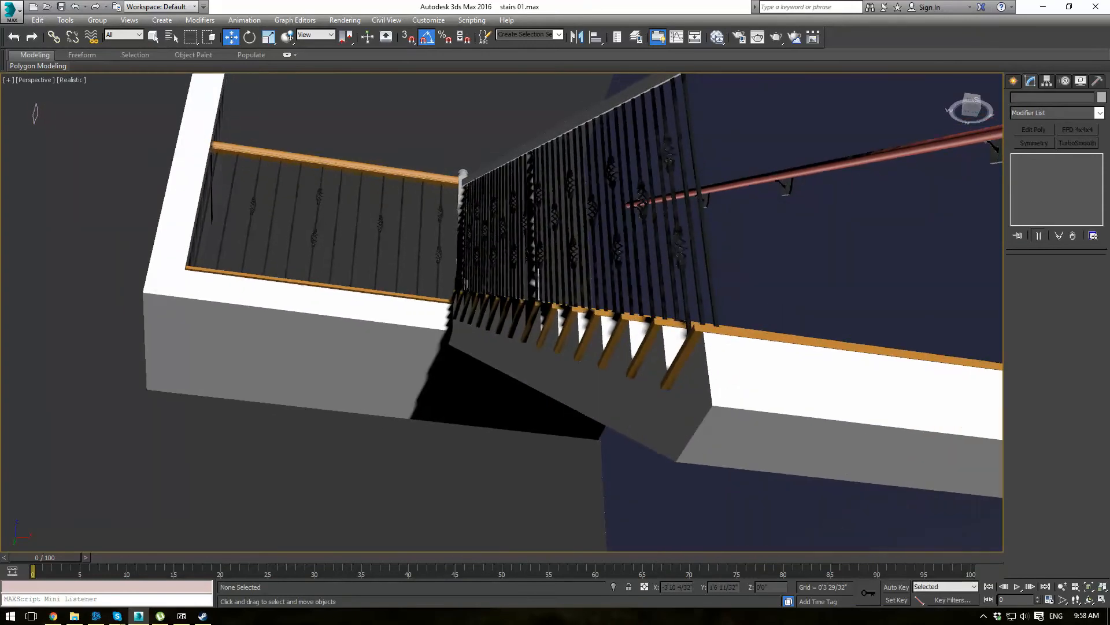
pyautogui.click(701, 330)
pyautogui.moveTo(701, 330); pyautogui.dragTo(582, 341, button='middle')
pyautogui.scroll(2, 579, 346)
pyautogui.scroll(-5, 578, 348)
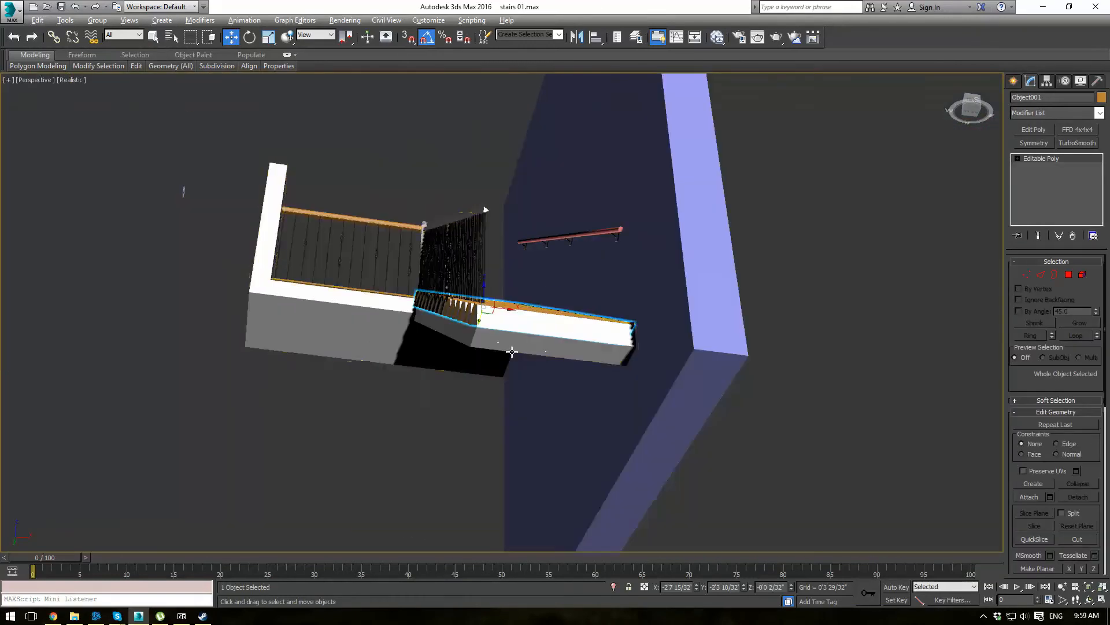
pyautogui.keyDown('alt'); pyautogui.moveTo(508, 353); pyautogui.dragTo(545, 372, button='middle'); pyautogui.keyUp('alt')
pyautogui.scroll(4, 545, 372)
pyautogui.scroll(5, 545, 372)
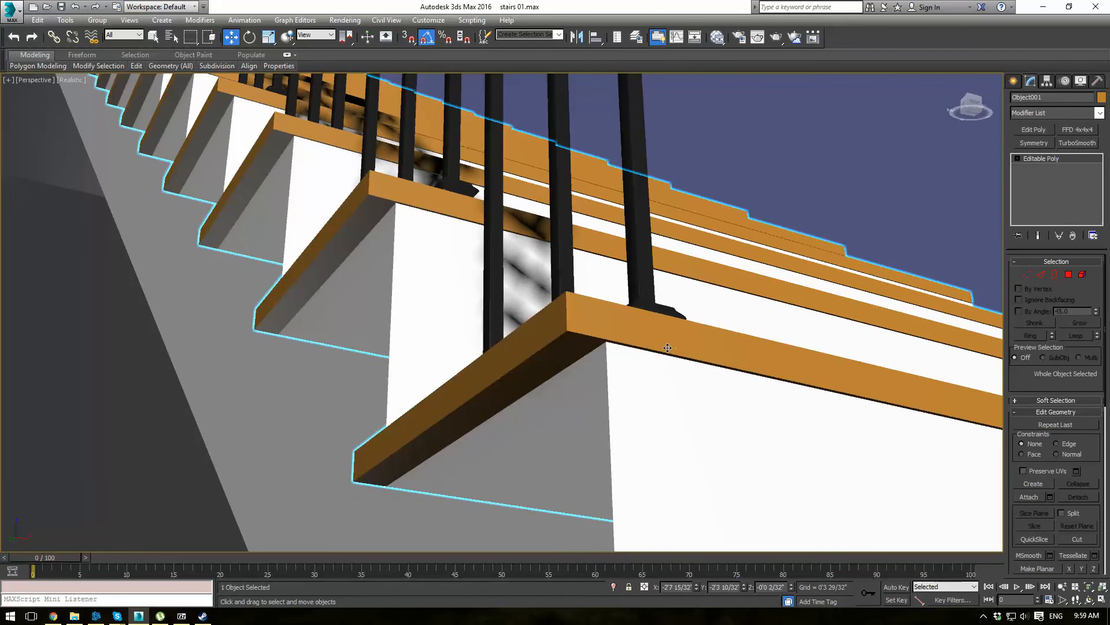
pyautogui.scroll(-5, 610, 376)
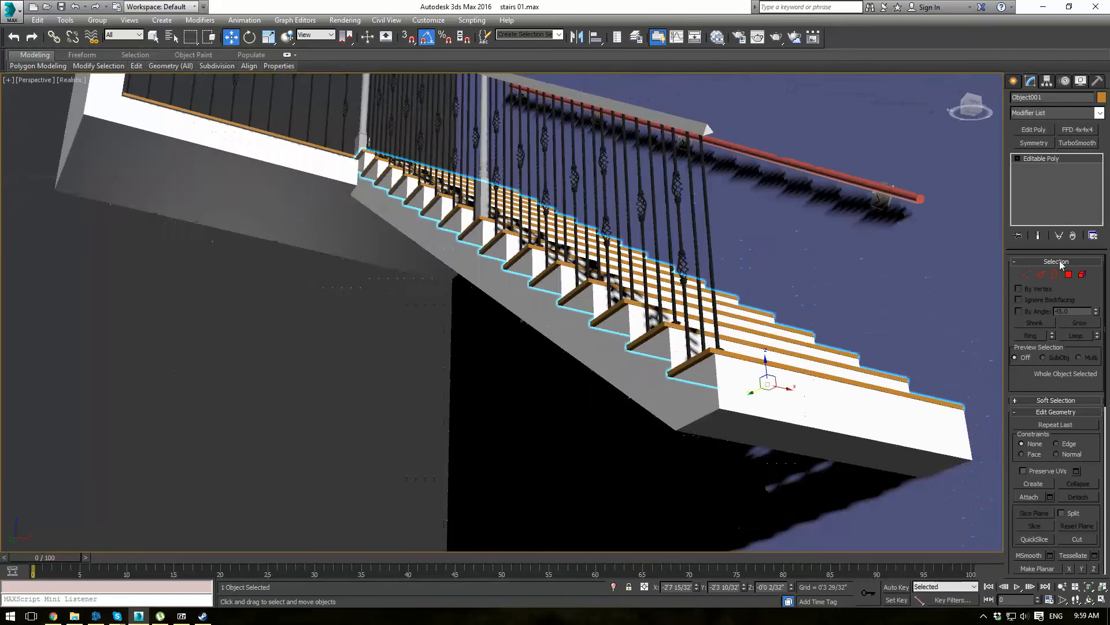
pyautogui.click(1027, 279)
pyautogui.press('t')
pyautogui.scroll(-6, 617, 350)
pyautogui.scroll(4, 674, 388)
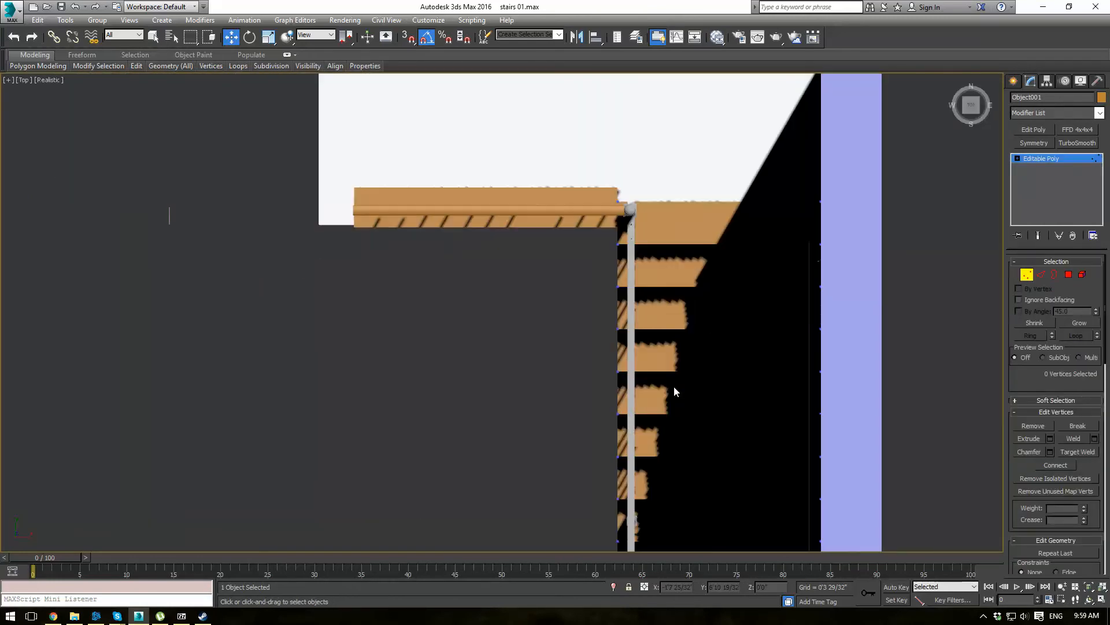
pyautogui.press('f')
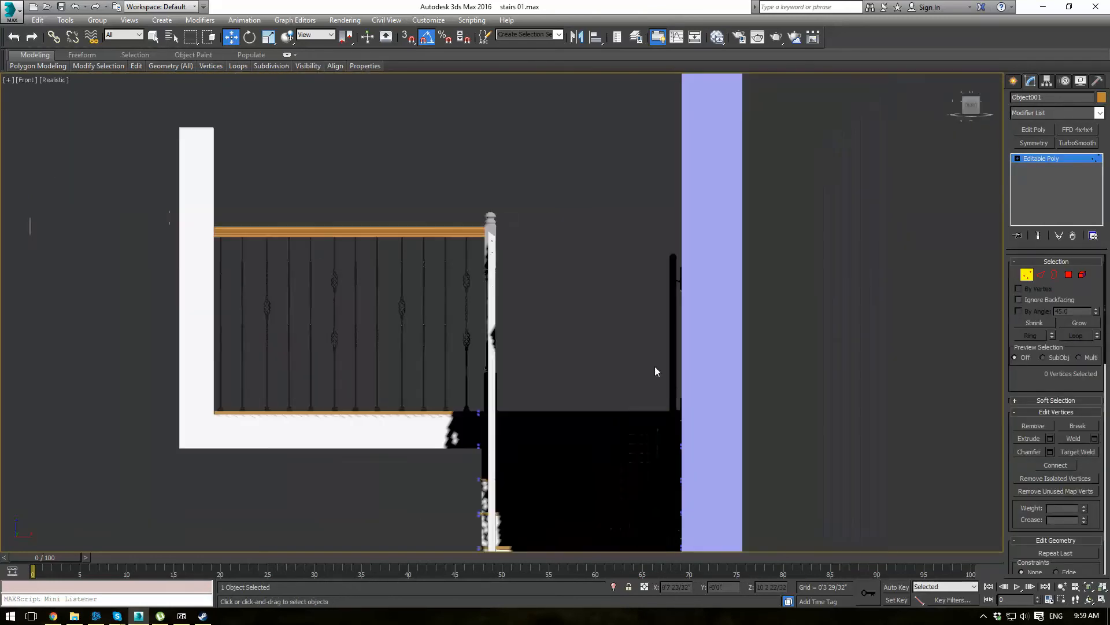
# At polygon level, with edged faces shown in perspective, select the thin front-edge polygons of the four uppermost stair treads.
pyautogui.click(1068, 275)
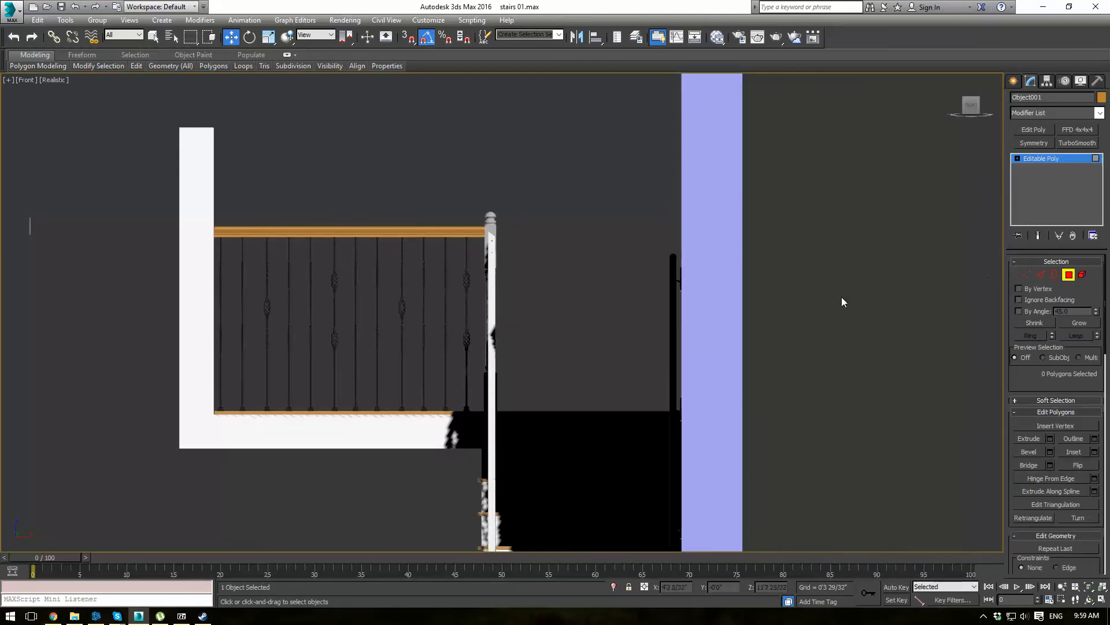
pyautogui.press('0')
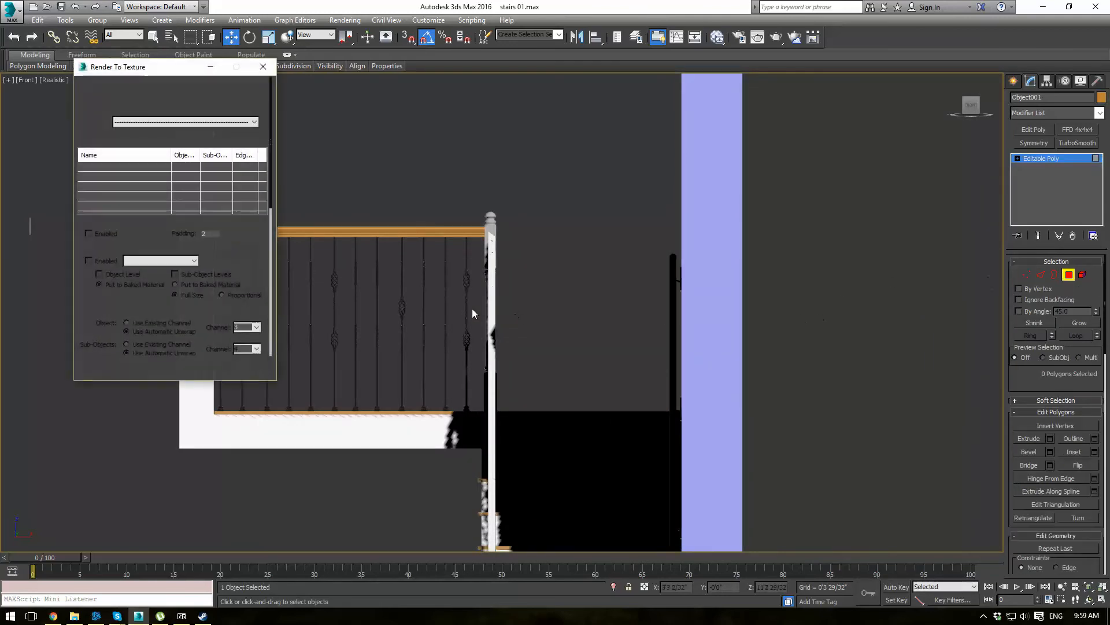
pyautogui.click(265, 68)
pyautogui.press('q')
pyautogui.press('p')
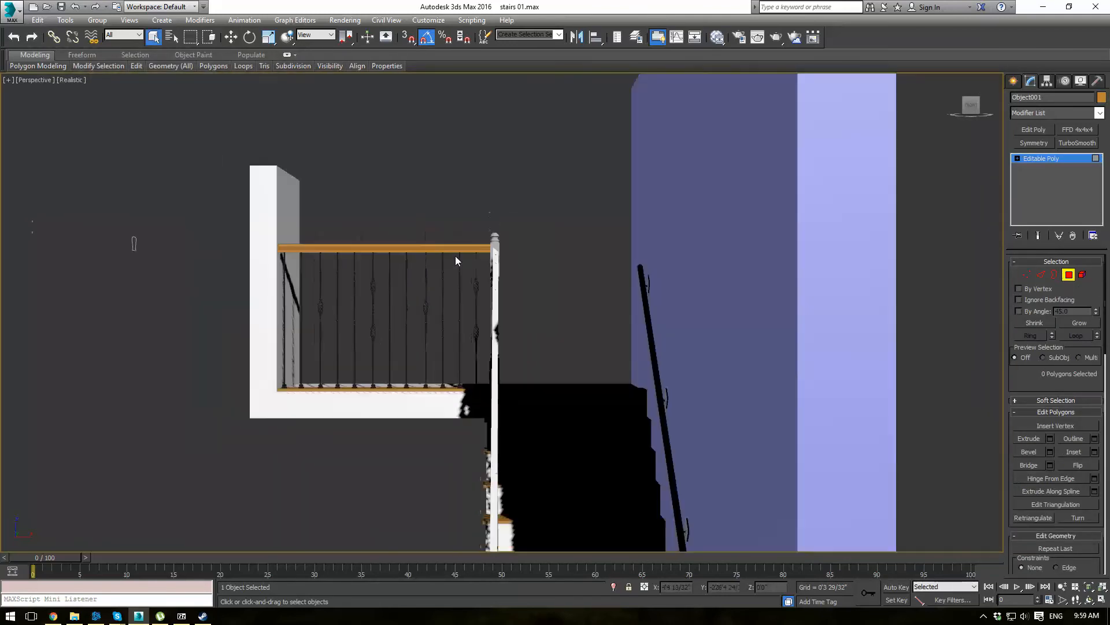
pyautogui.moveTo(441, 275)
pyautogui.keyDown('alt'); pyautogui.mouseDown(button='middle')
pyautogui.moveTo(504, 234)
pyautogui.moveTo(524, 245)
pyautogui.mouseUp(button='middle'); pyautogui.keyUp('alt')
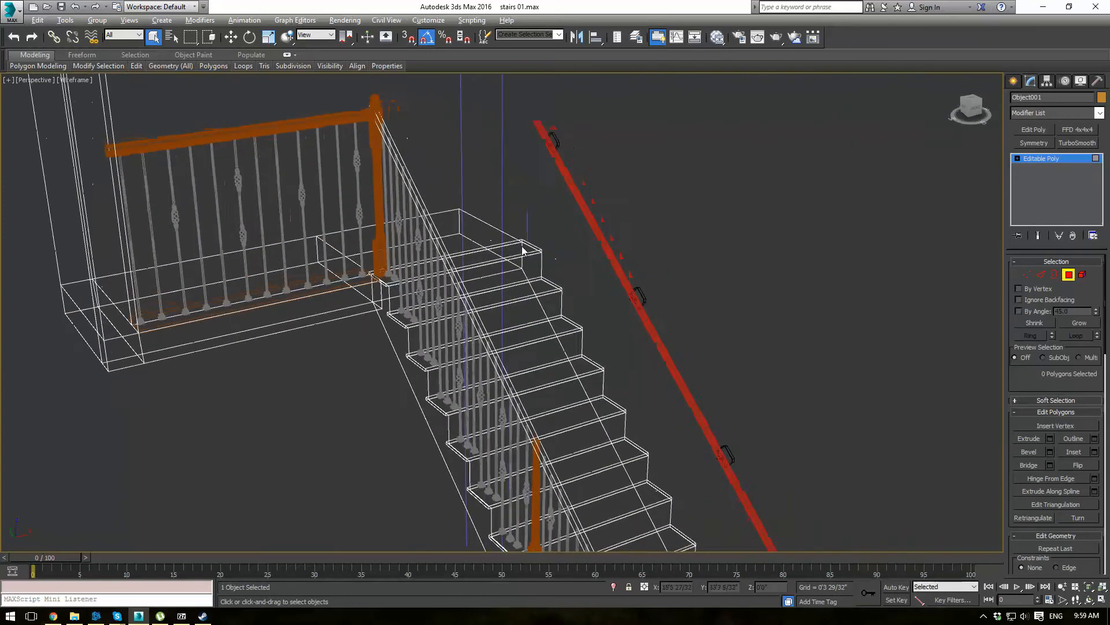
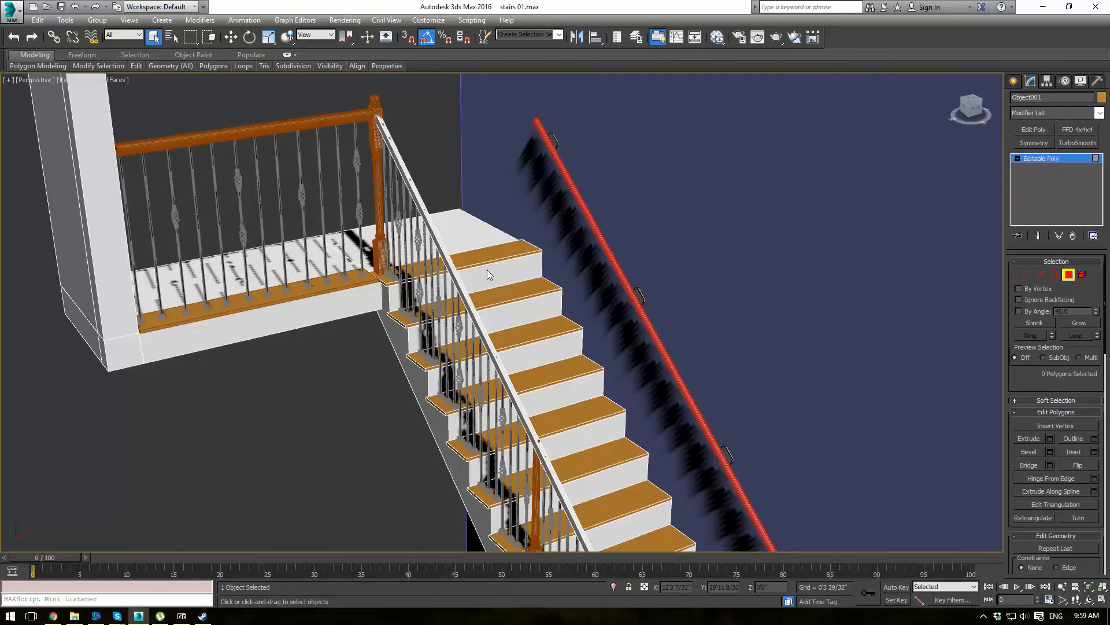
pyautogui.scroll(3, 487, 269)
pyautogui.click(474, 260)
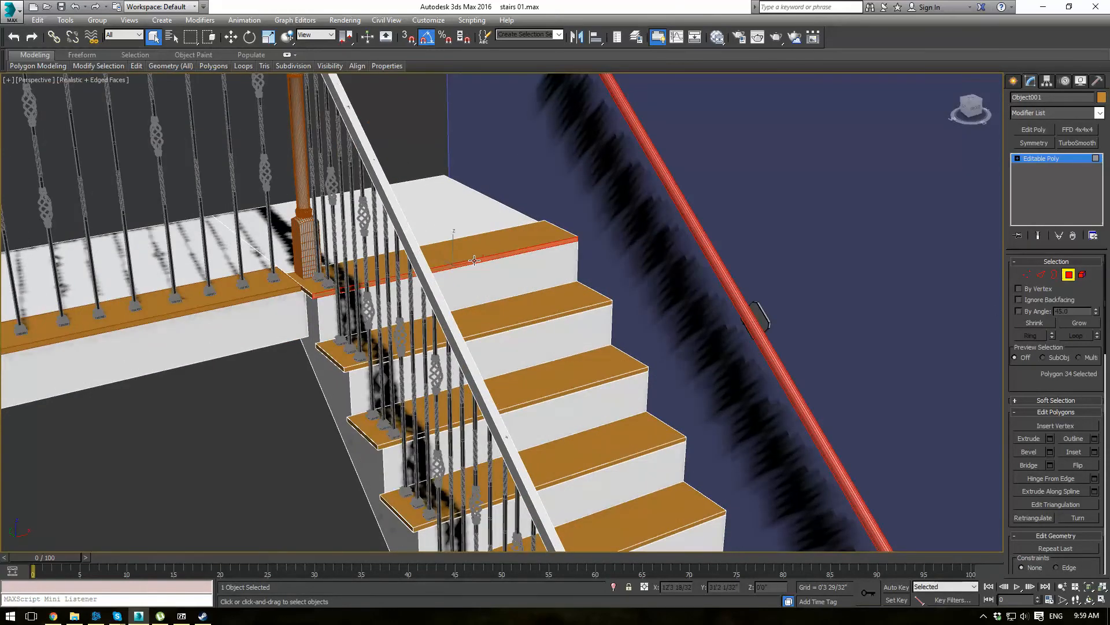
pyautogui.scroll(2, 495, 328)
pyautogui.keyDown('ctrl'); pyautogui.click(496, 329); pyautogui.keyUp('ctrl')
pyautogui.keyDown('ctrl'); pyautogui.click(591, 428); pyautogui.keyUp('ctrl')
pyautogui.moveTo(650, 485); pyautogui.dragTo(604, 331, button='middle')
pyautogui.keyDown('ctrl'); pyautogui.click(595, 368); pyautogui.keyUp('ctrl')
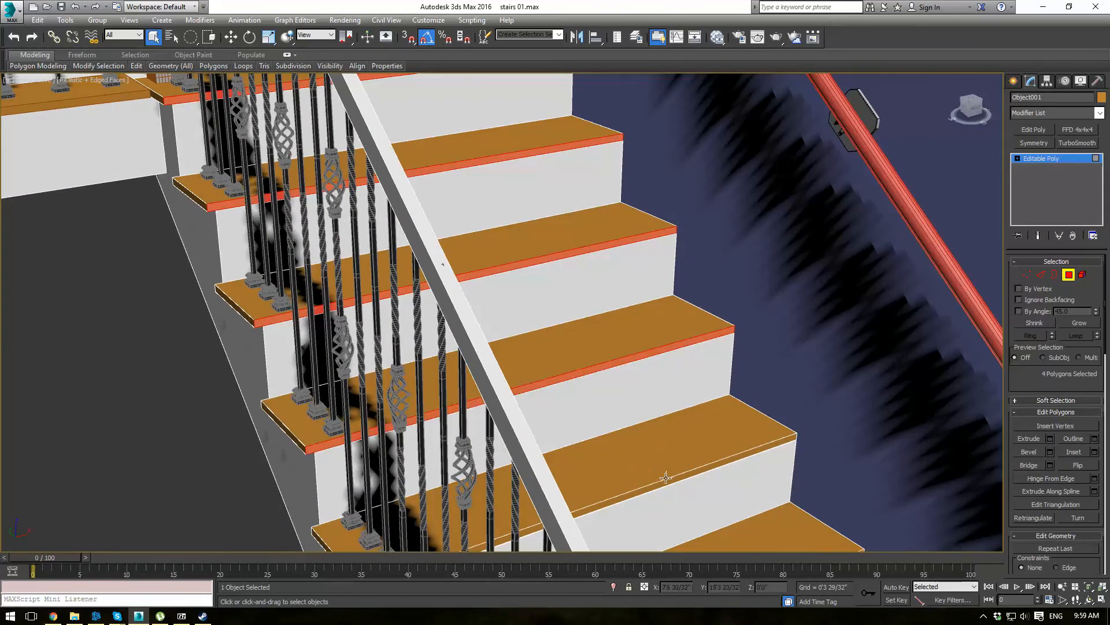
# Add the thin front-edge polygons of the next six treads down the flight to the selection.
pyautogui.keyDown('ctrl'); pyautogui.click(666, 477); pyautogui.keyUp('ctrl')
pyautogui.moveTo(665, 477); pyautogui.dragTo(649, 320, button='middle')
pyautogui.keyDown('ctrl'); pyautogui.click(659, 403); pyautogui.keyUp('ctrl')
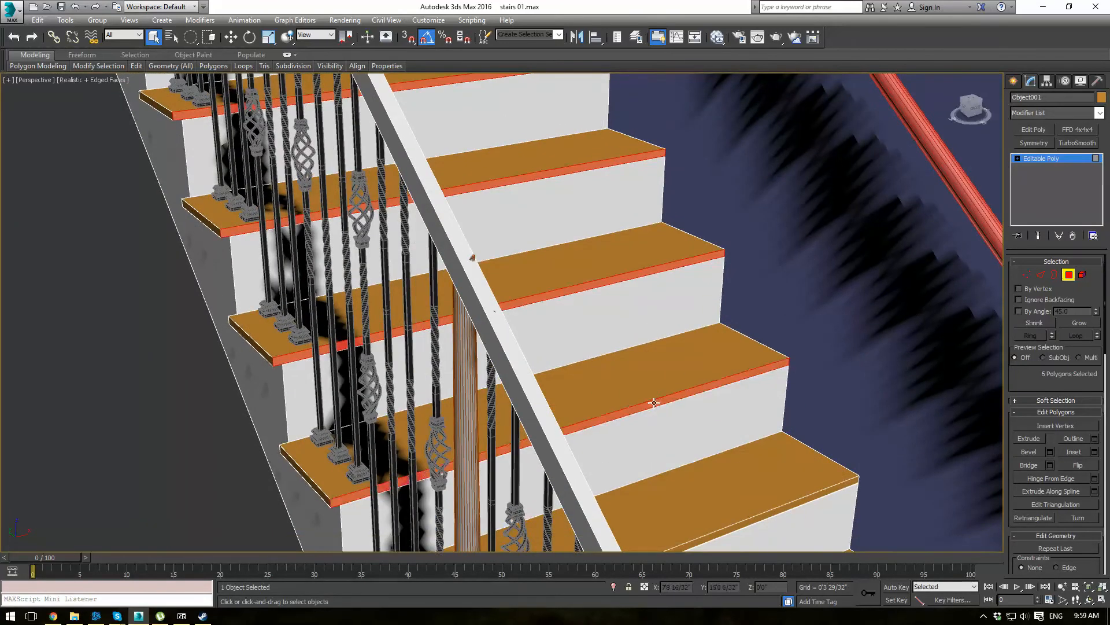
pyautogui.keyDown('ctrl'); pyautogui.click(762, 514); pyautogui.keyUp('ctrl')
pyautogui.scroll(5, 722, 406)
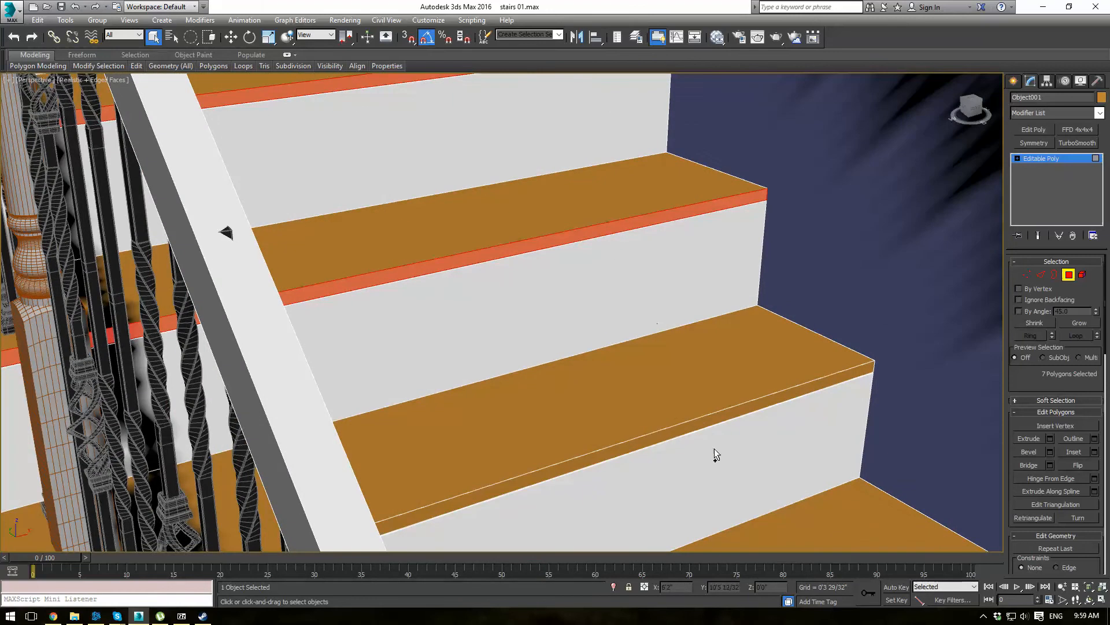
pyautogui.keyDown('ctrl'); pyautogui.click(698, 423); pyautogui.keyUp('ctrl')
pyautogui.scroll(-5, 699, 423)
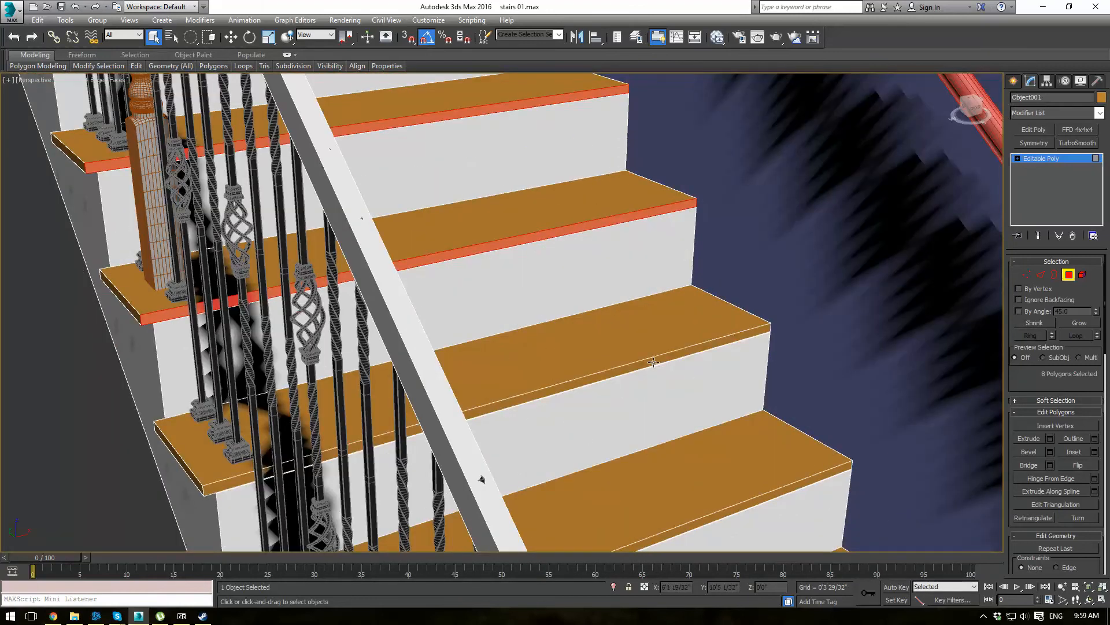
pyautogui.keyDown('ctrl'); pyautogui.click(654, 362); pyautogui.keyUp('ctrl')
pyautogui.keyDown('ctrl'); pyautogui.click(731, 524); pyautogui.keyUp('ctrl')
pyautogui.scroll(3, 661, 278)
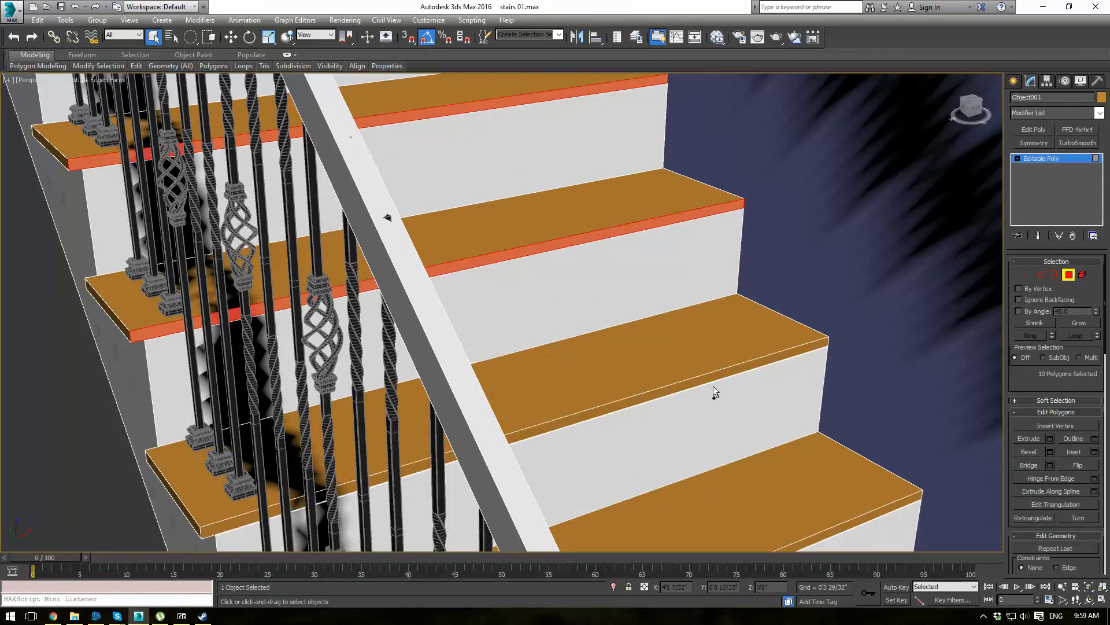
# Add the front edge faces of the lowest treads to the existing polygon selection.
pyautogui.keyDown('ctrl'); pyautogui.click(707, 377); pyautogui.keyUp('ctrl')
pyautogui.scroll(2, 687, 305)
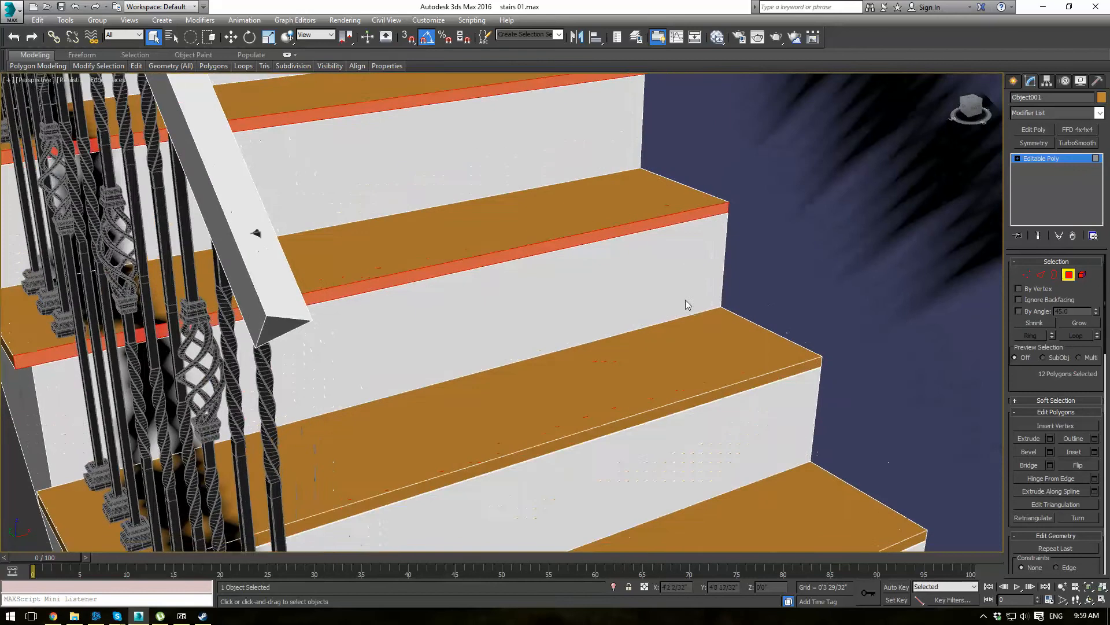
pyautogui.keyDown('ctrl'); pyautogui.click(730, 390); pyautogui.keyUp('ctrl')
pyautogui.scroll(3, 756, 436)
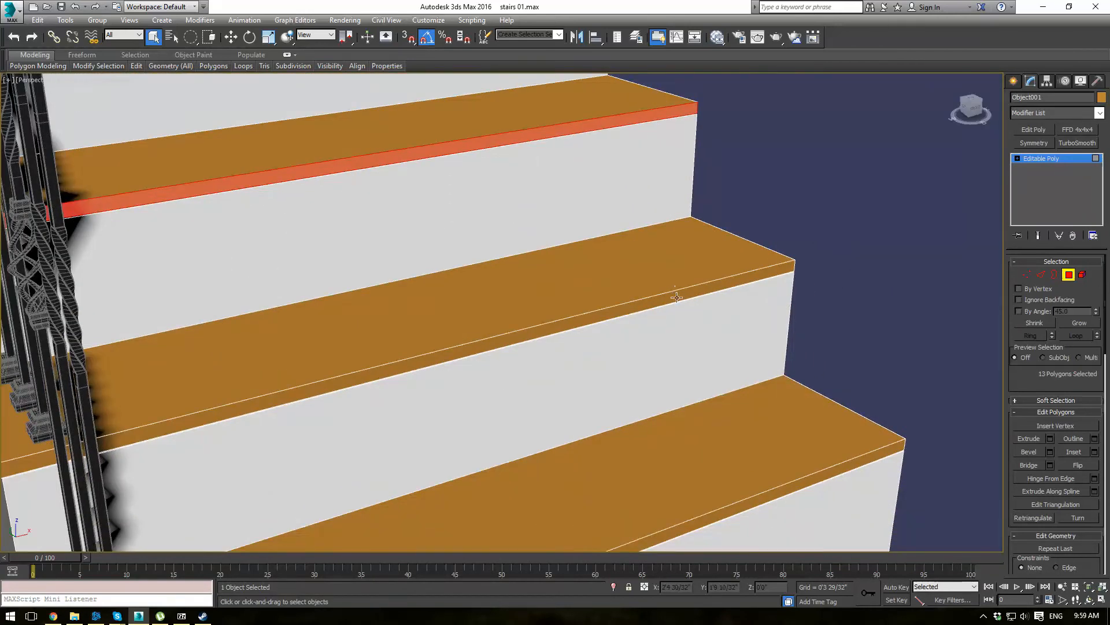
pyautogui.keyDown('ctrl'); pyautogui.click(677, 297); pyautogui.keyUp('ctrl')
pyautogui.keyDown('ctrl'); pyautogui.click(782, 488); pyautogui.keyUp('ctrl')
pyautogui.scroll(4, 657, 274)
pyautogui.scroll(-2, 655, 276)
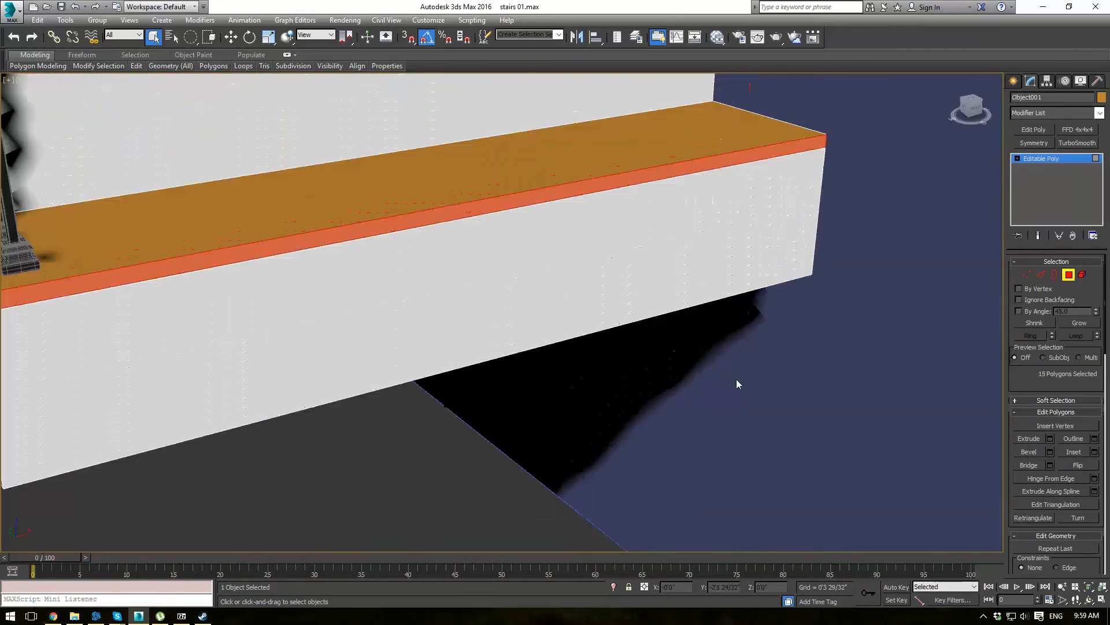
# Move the selected front faces of all treads slightly forward along Y so the treads overhang the risers.
pyautogui.press('w')
pyautogui.scroll(-5, 736, 379)
pyautogui.scroll(8, 460, 221)
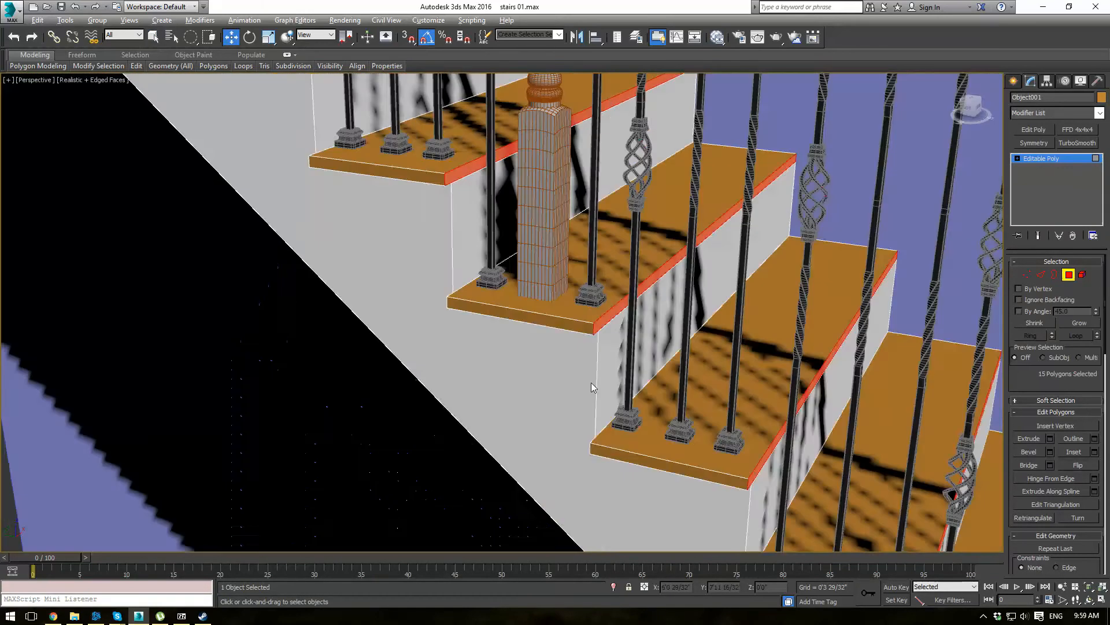
pyautogui.scroll(-5, 591, 382)
pyautogui.scroll(10, 389, 198)
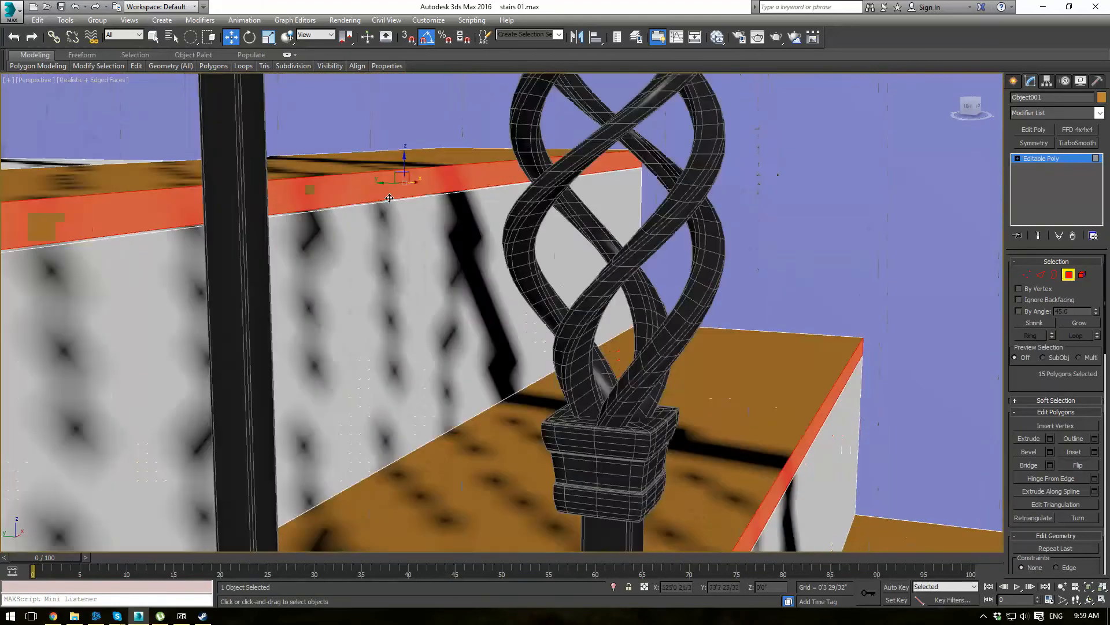
pyautogui.moveTo(389, 198); pyautogui.dragTo(588, 143, button='middle')
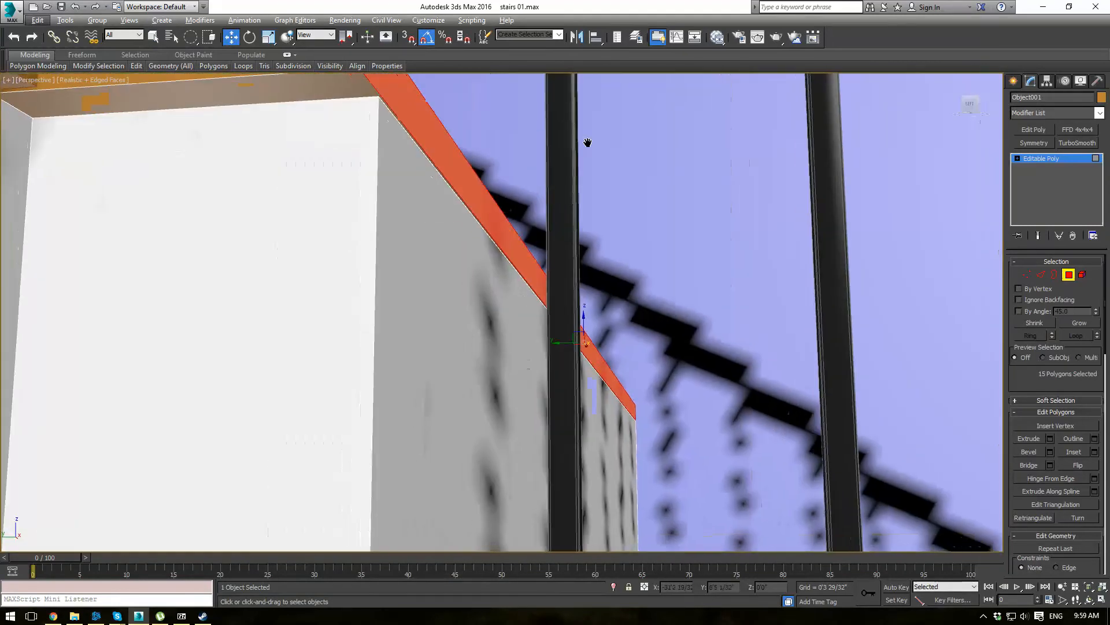
pyautogui.moveTo(561, 342); pyautogui.dragTo(589, 334)
pyautogui.scroll(4, 572, 341)
pyautogui.scroll(-5, 590, 332)
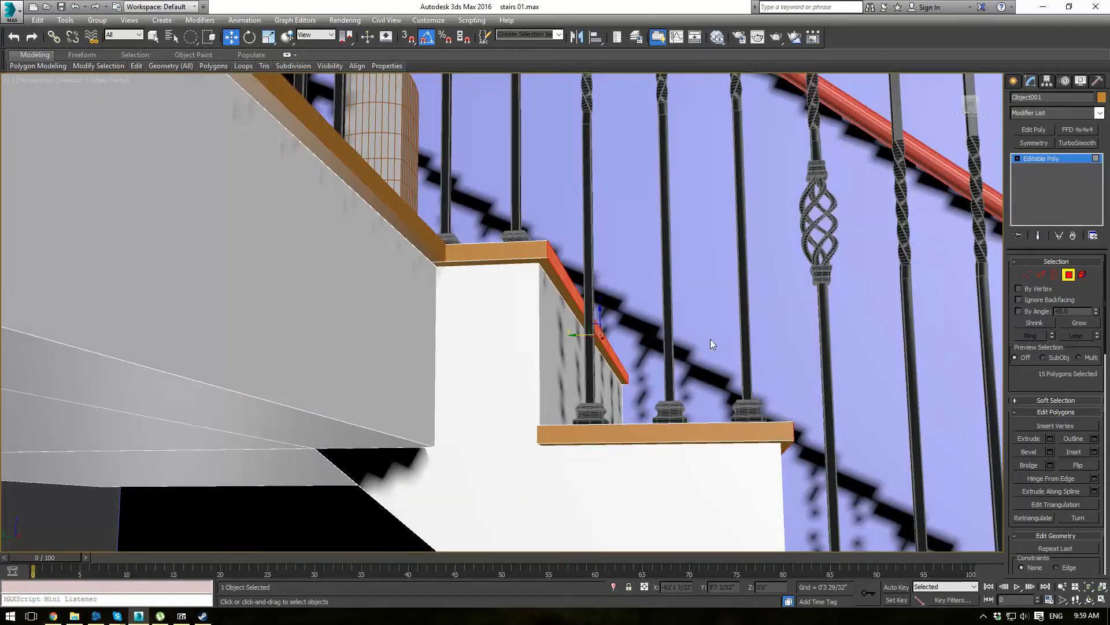
# Fine-tune the overhang of the treads' front faces and leave polygon editing.
pyautogui.keyDown('alt'); pyautogui.moveTo(821, 358); pyautogui.dragTo(801, 337, button='middle'); pyautogui.keyUp('alt')
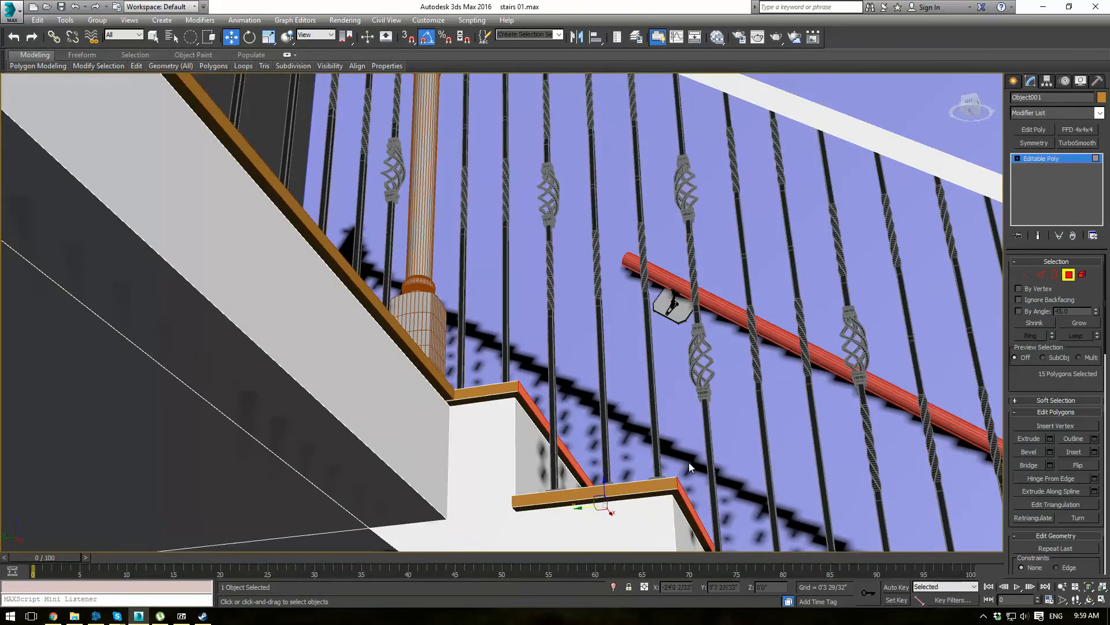
pyautogui.scroll(5, 658, 498)
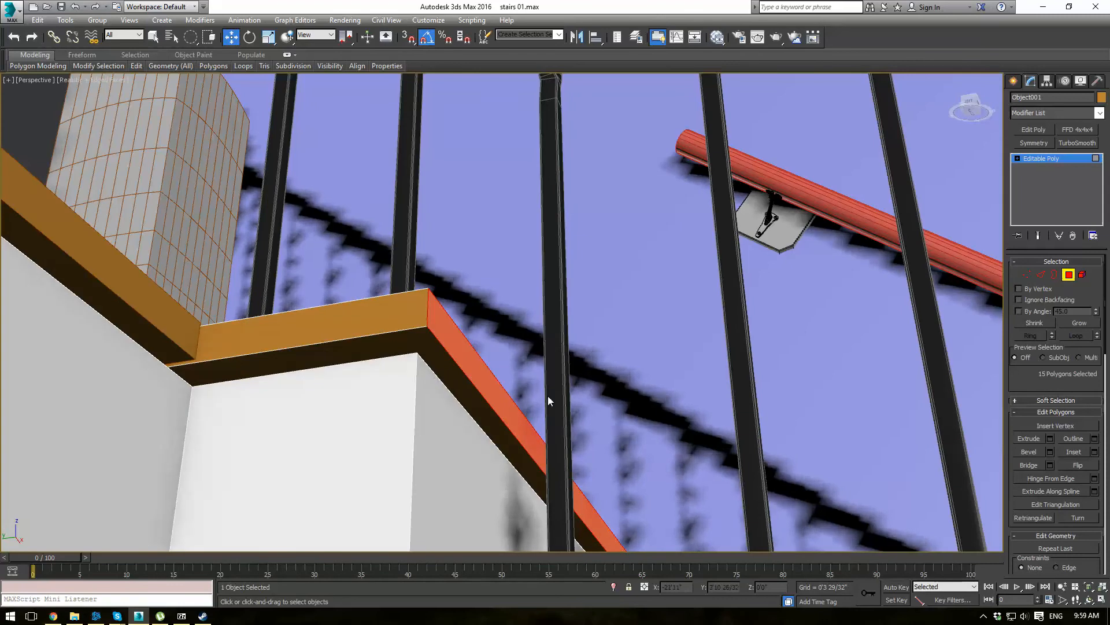
pyautogui.scroll(6, 549, 399)
pyautogui.moveTo(645, 411); pyautogui.dragTo(648, 414)
pyautogui.click(1022, 177)
pyautogui.click(826, 242)
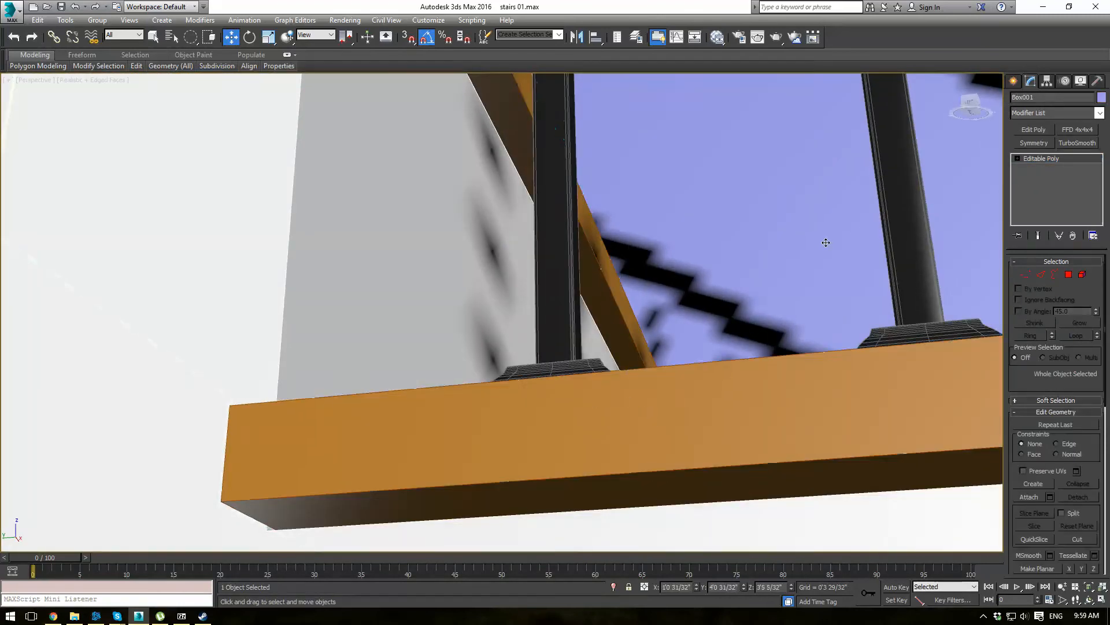
pyautogui.keyDown('alt'); pyautogui.moveTo(826, 241); pyautogui.dragTo(596, 330, button='middle'); pyautogui.keyUp('alt')
pyautogui.scroll(8, 528, 320)
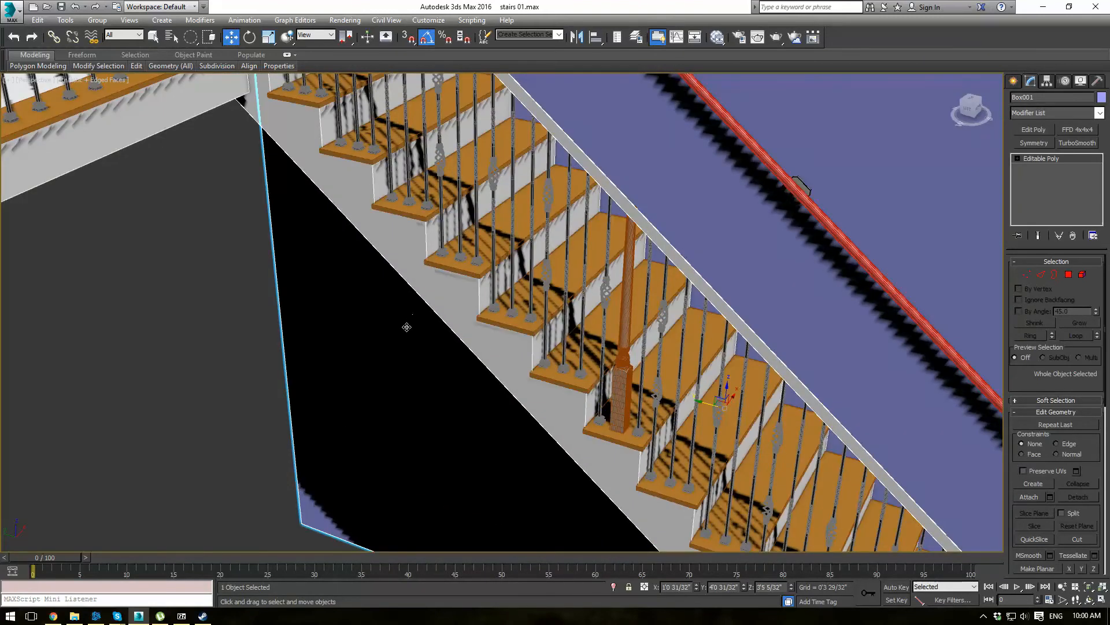
pyautogui.keyDown('alt'); pyautogui.moveTo(410, 320); pyautogui.dragTo(609, 332, button='middle'); pyautogui.keyUp('alt')
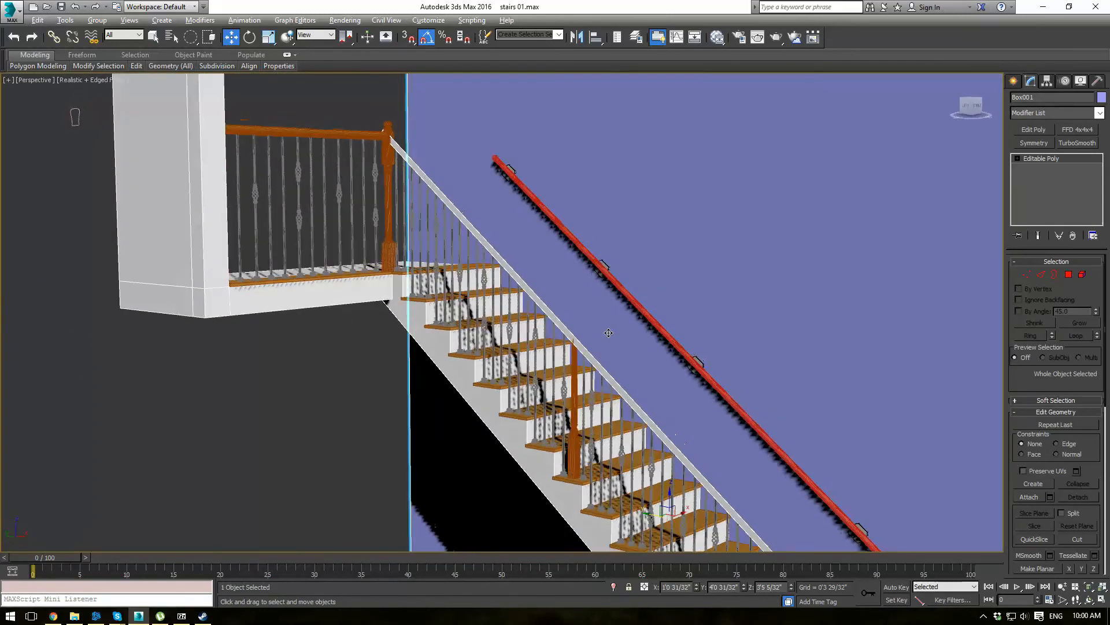
pyautogui.scroll(3, 607, 334)
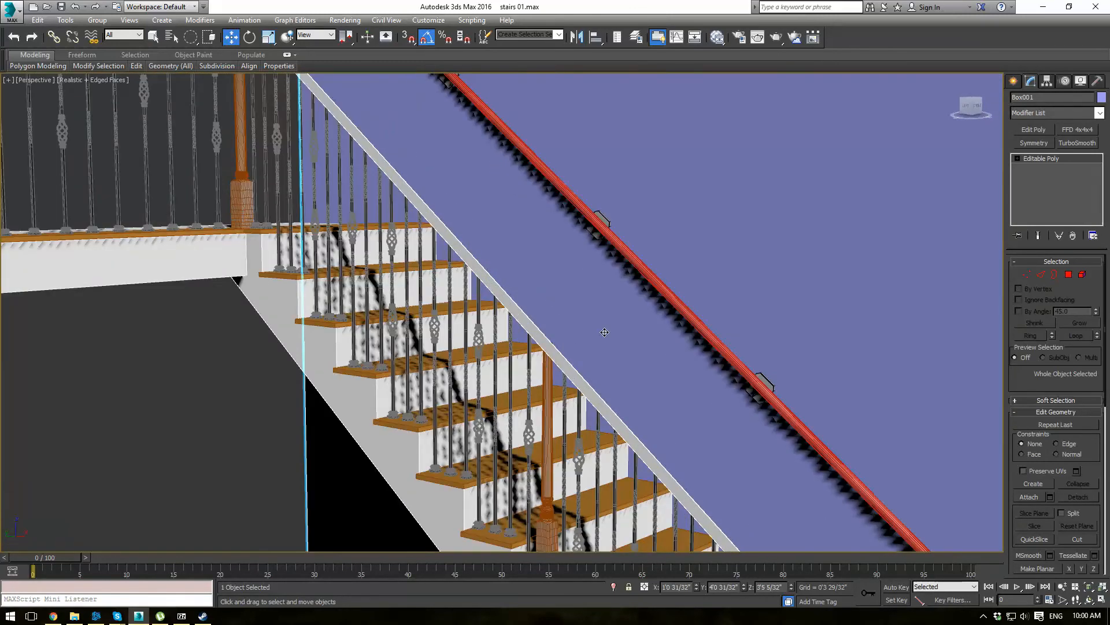
pyautogui.scroll(-5, 681, 263)
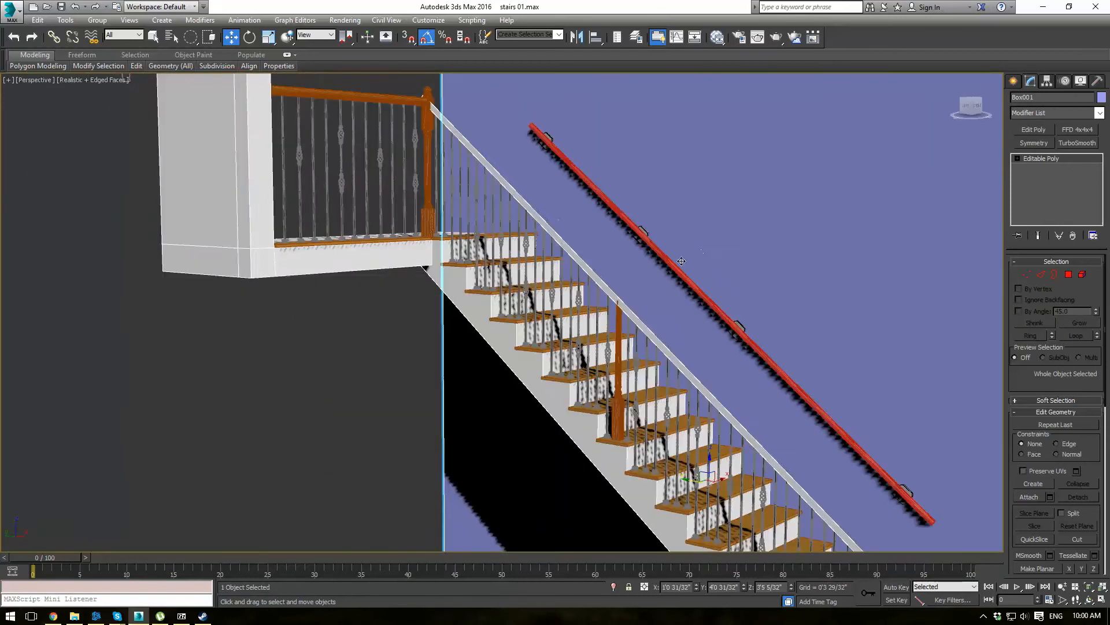
# Create a floor plane about 23'7" by 16'7" beneath the staircase, with one length segment and one width segment.
pyautogui.keyDown('alt'); pyautogui.moveTo(681, 263); pyautogui.dragTo(440, 134, button='middle'); pyautogui.keyUp('alt')
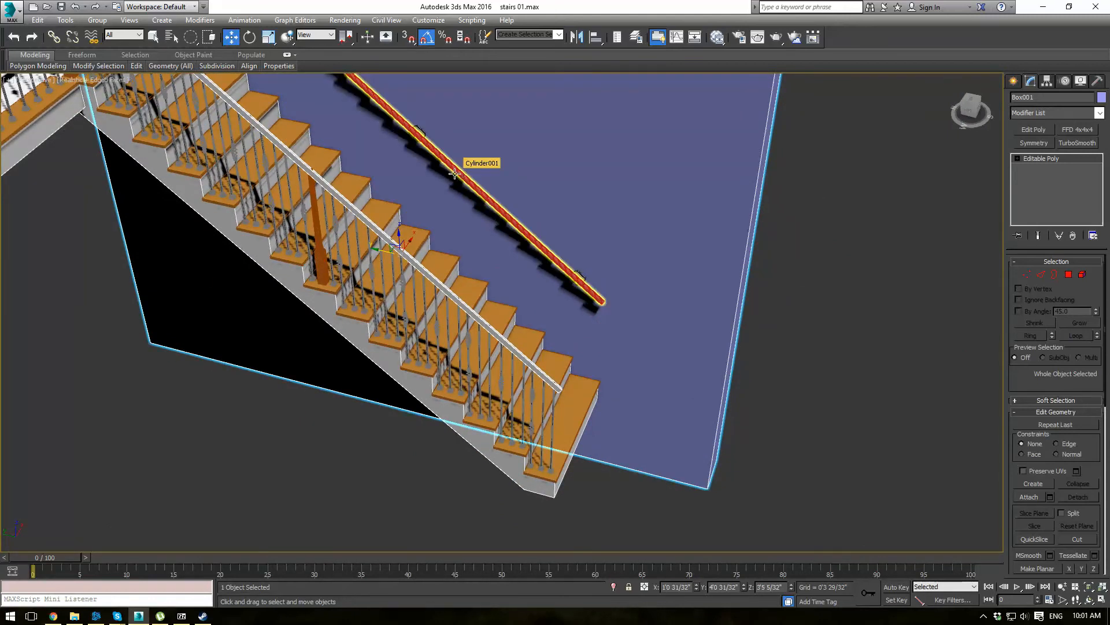
pyautogui.click(1014, 81)
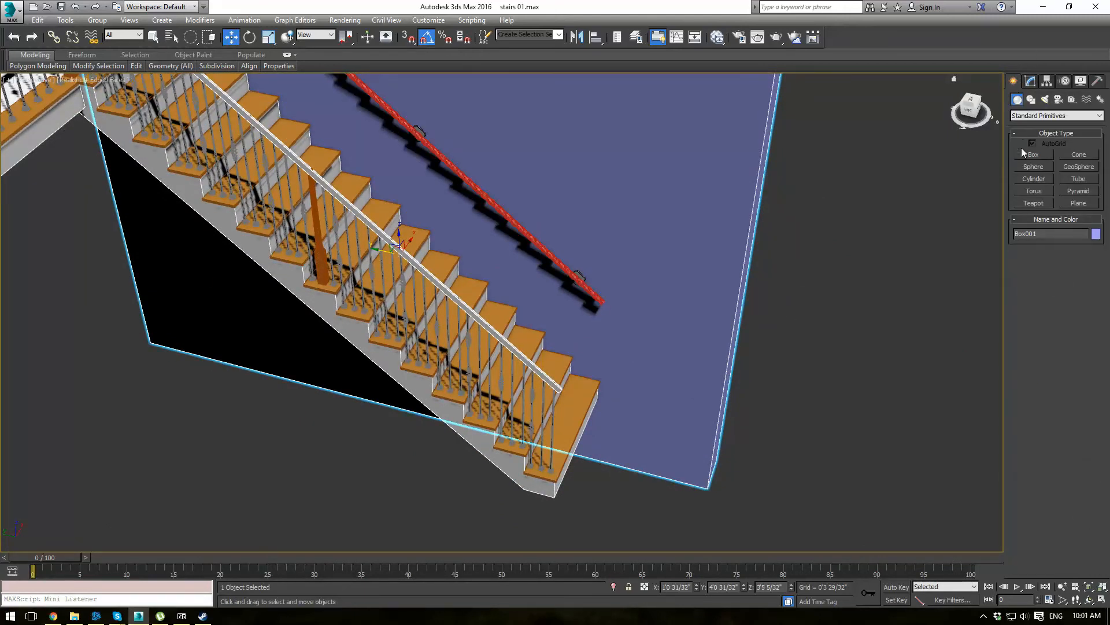
pyautogui.click(1070, 204)
pyautogui.scroll(-4, 779, 369)
pyautogui.moveTo(763, 300); pyautogui.dragTo(48, 429)
pyautogui.moveTo(1091, 340); pyautogui.dragTo(1095, 352)
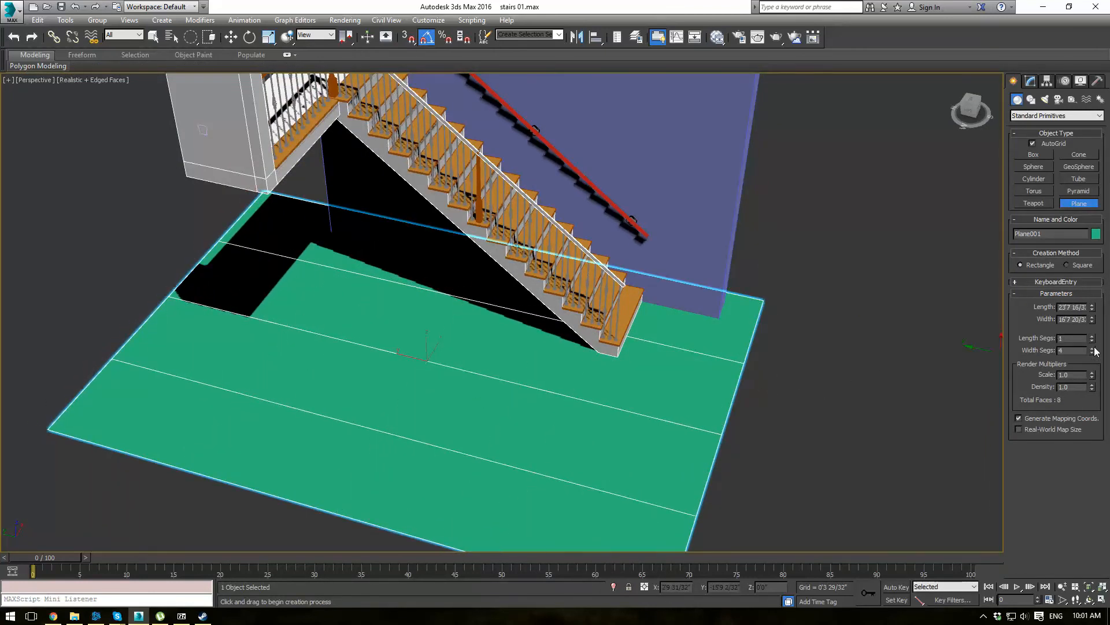
pyautogui.rightClick(1092, 352)
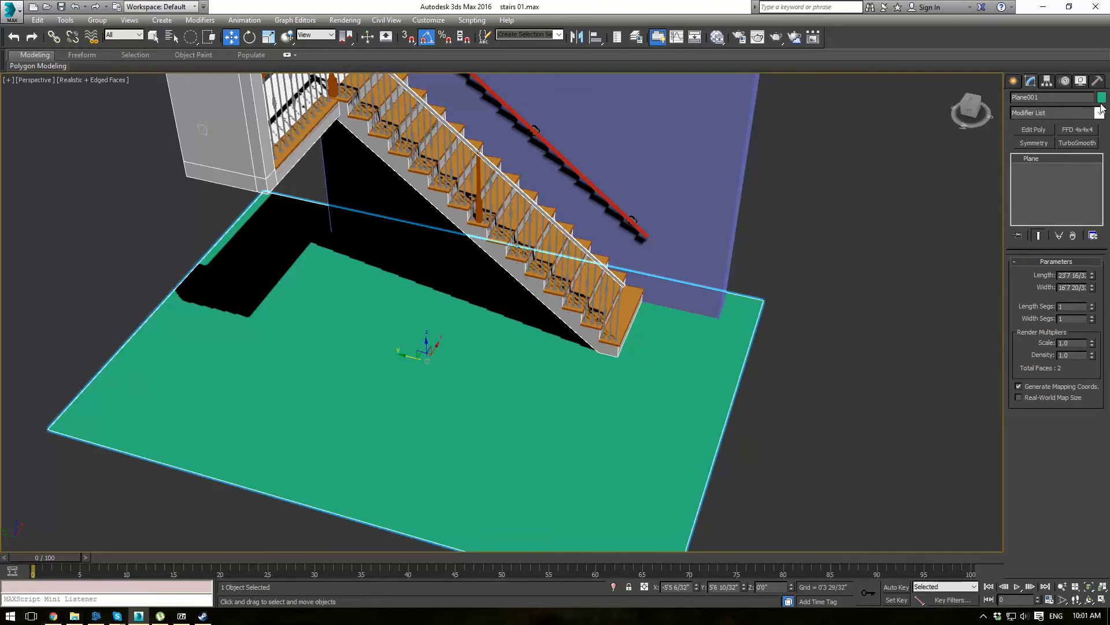
# Change the floor plane's object colour to light grey and deselect it.
pyautogui.click(1100, 98)
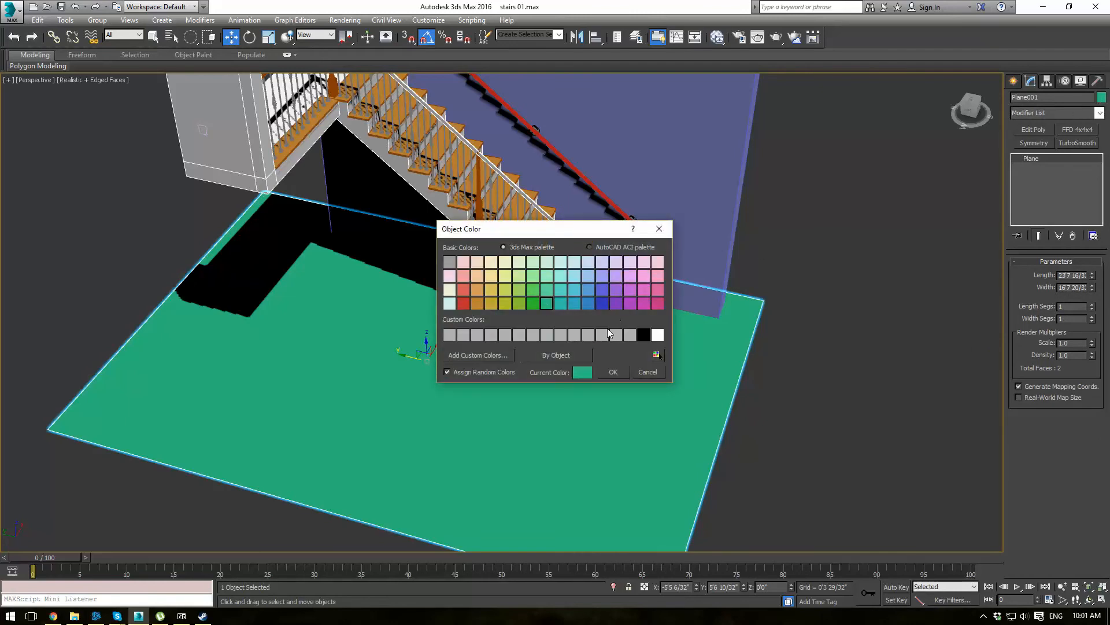
pyautogui.click(620, 335)
pyautogui.click(613, 372)
pyautogui.click(859, 296)
# Inspect the bottom of the staircase and its junction with the floor from several angles.
pyautogui.scroll(5, 752, 261)
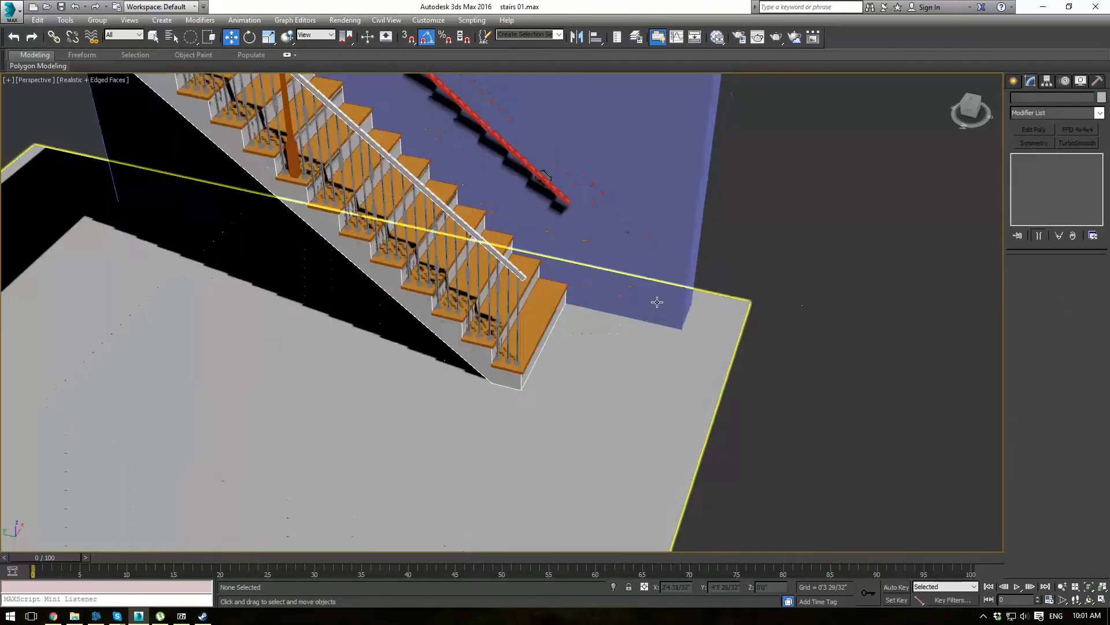
pyautogui.keyDown('alt'); pyautogui.moveTo(694, 261); pyautogui.dragTo(572, 289, button='middle'); pyautogui.keyUp('alt')
pyautogui.scroll(6, 521, 322)
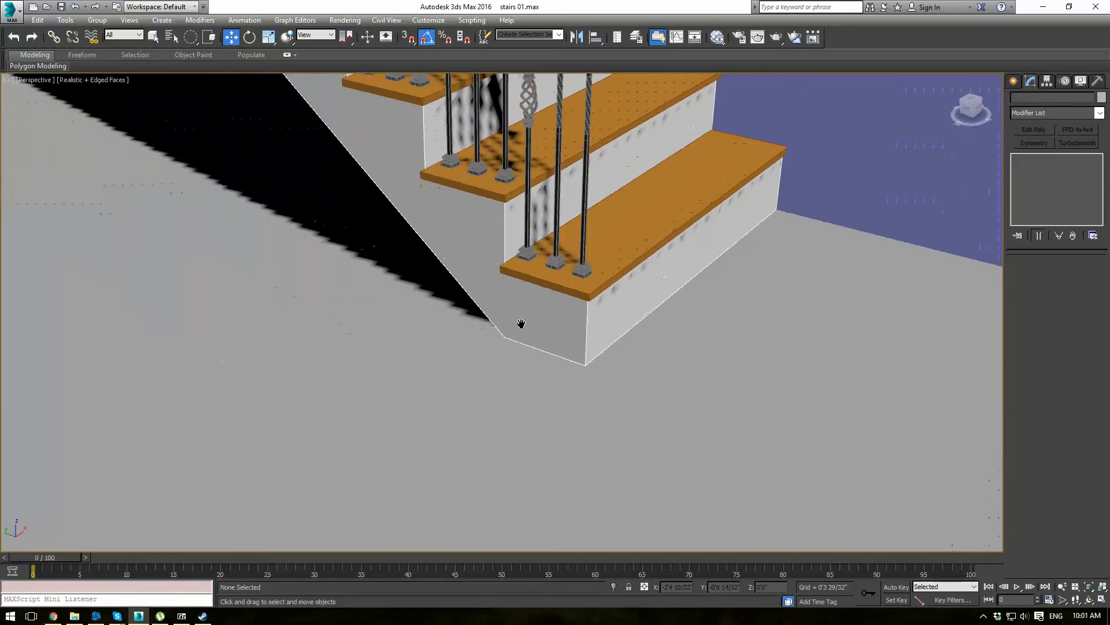
pyautogui.scroll(-3, 635, 325)
pyautogui.keyDown('alt'); pyautogui.moveTo(637, 324); pyautogui.dragTo(667, 306, button='middle'); pyautogui.keyUp('alt')
pyautogui.scroll(-7, 667, 307)
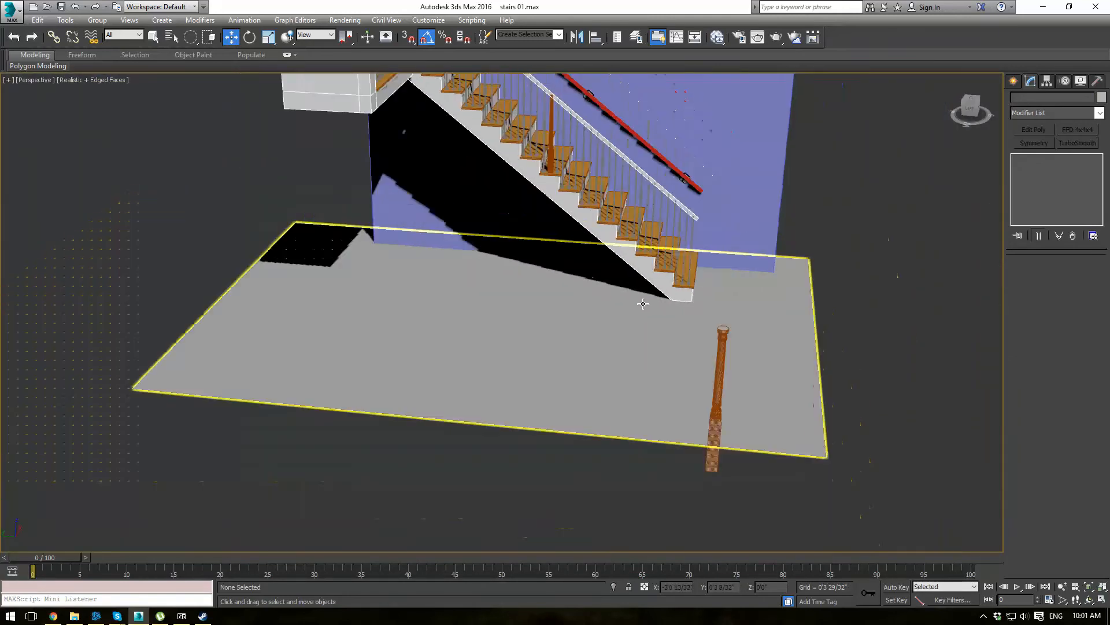
pyautogui.moveTo(600, 332); pyautogui.dragTo(536, 426, button='middle')
pyautogui.scroll(6, 635, 399)
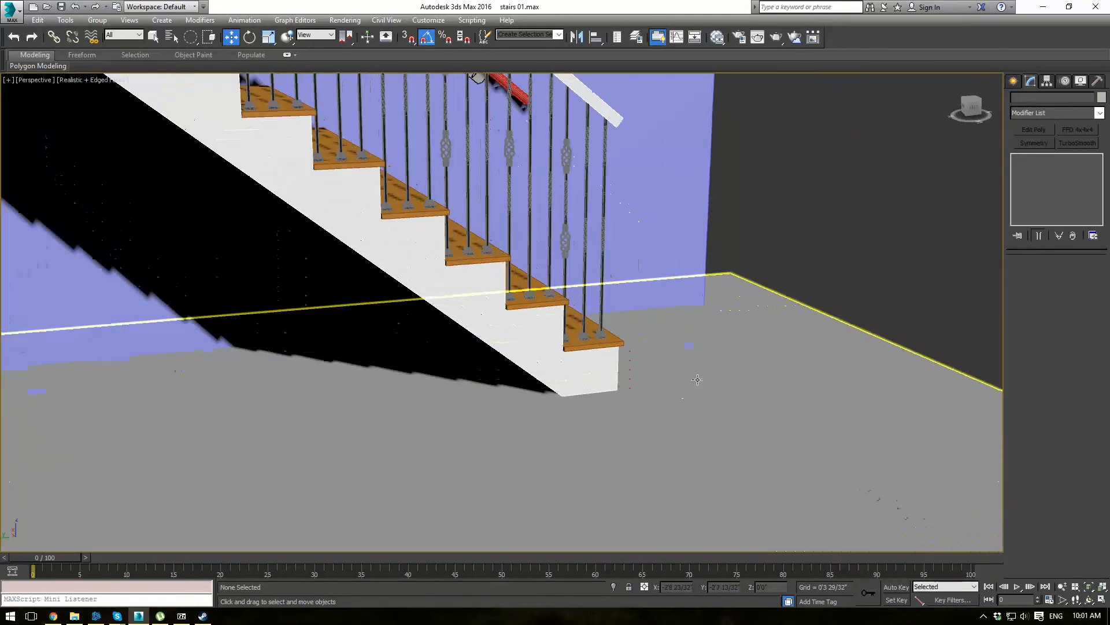
pyautogui.keyDown('alt'); pyautogui.moveTo(697, 379); pyautogui.dragTo(632, 380, button='middle'); pyautogui.keyUp('alt')
# Select the treads object and pick its bottom tread at element level.
pyautogui.click(414, 397)
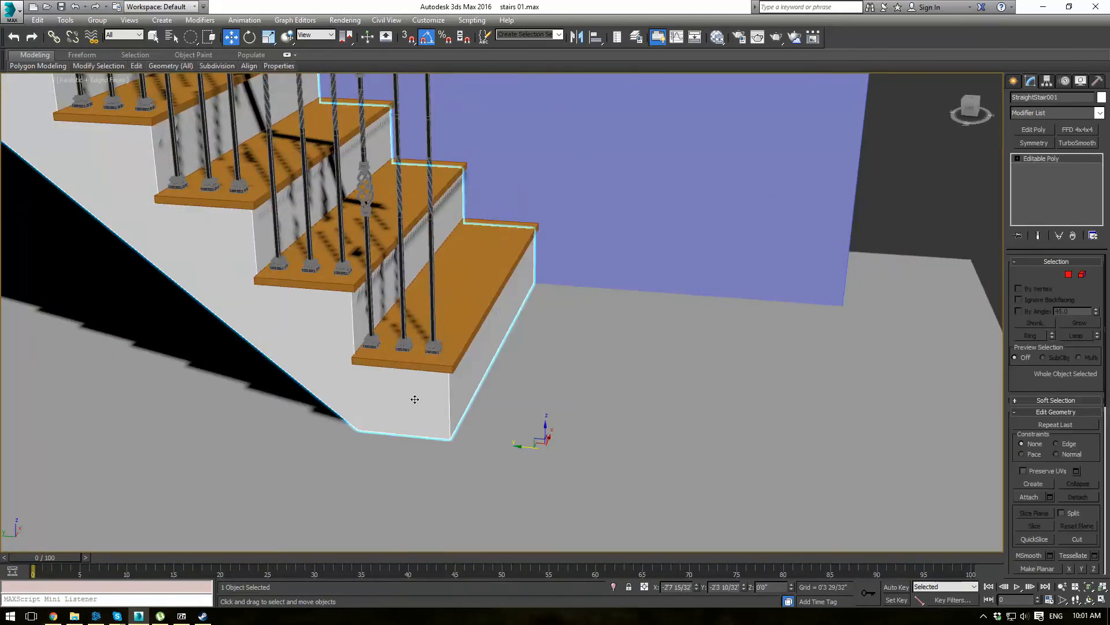
pyautogui.click(443, 368)
pyautogui.press('5')
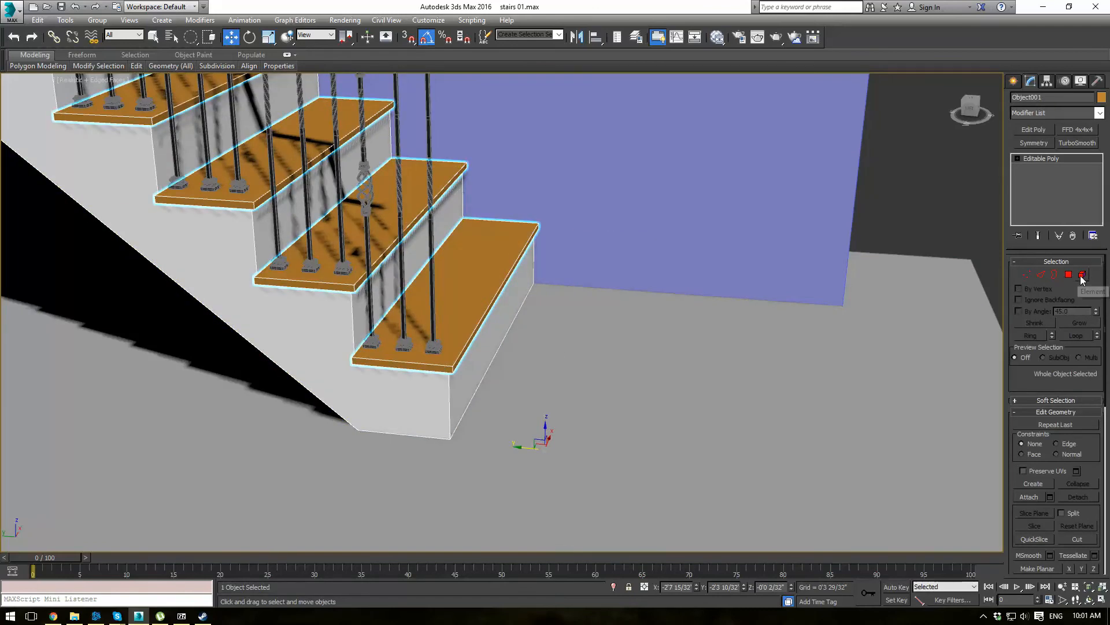
pyautogui.click(484, 337)
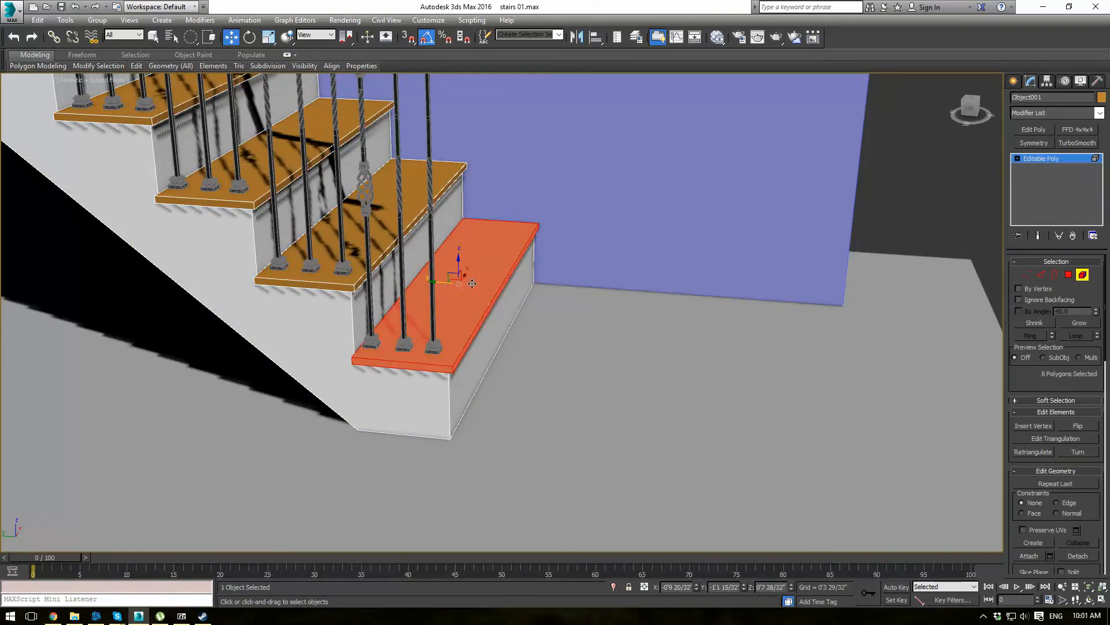
# Connect the upper and lower side edges of the bottom tread's railing end with one segment, and pull the new edge outward into a point.
pyautogui.click(1042, 276)
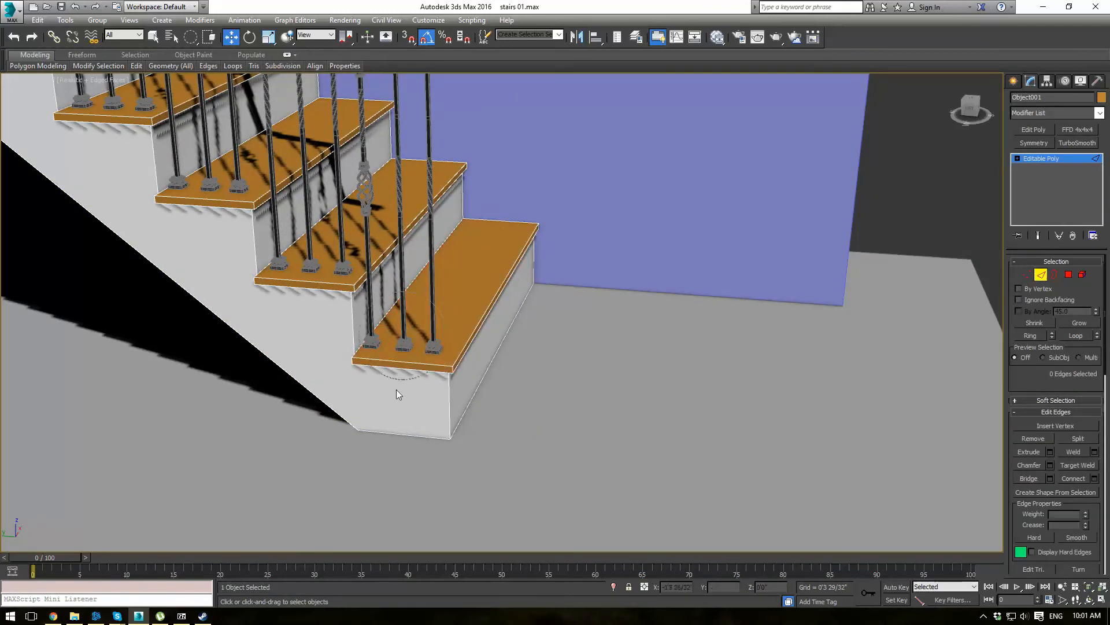
pyautogui.moveTo(397, 390); pyautogui.dragTo(394, 394)
pyautogui.moveTo(194, 41); pyautogui.dragTo(190, 55)
pyautogui.moveTo(411, 389); pyautogui.dragTo(404, 364)
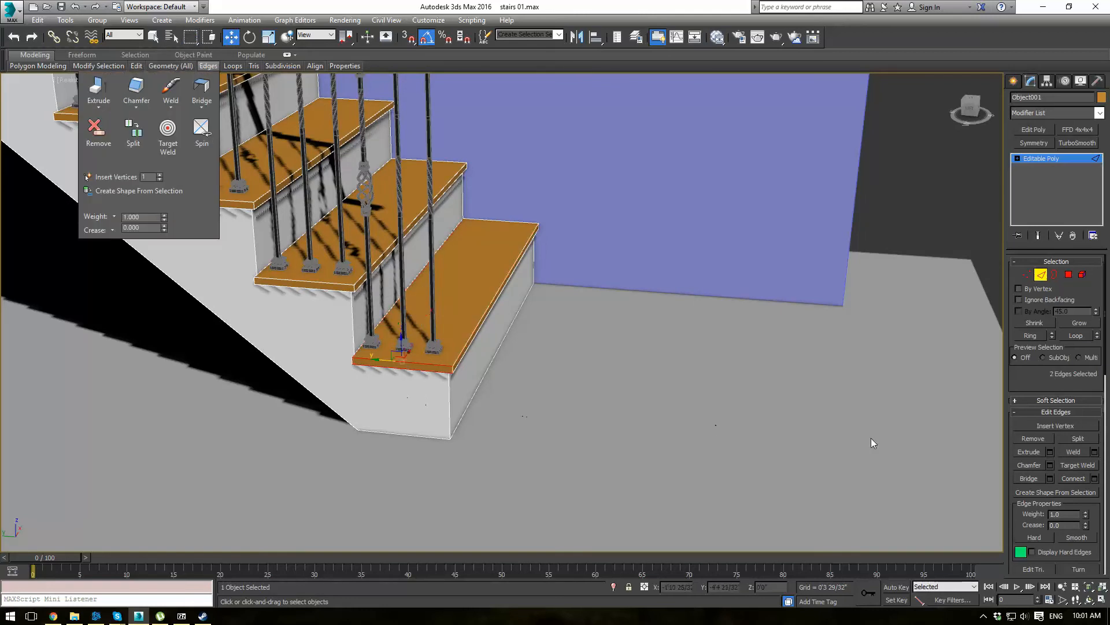
pyautogui.click(1098, 481)
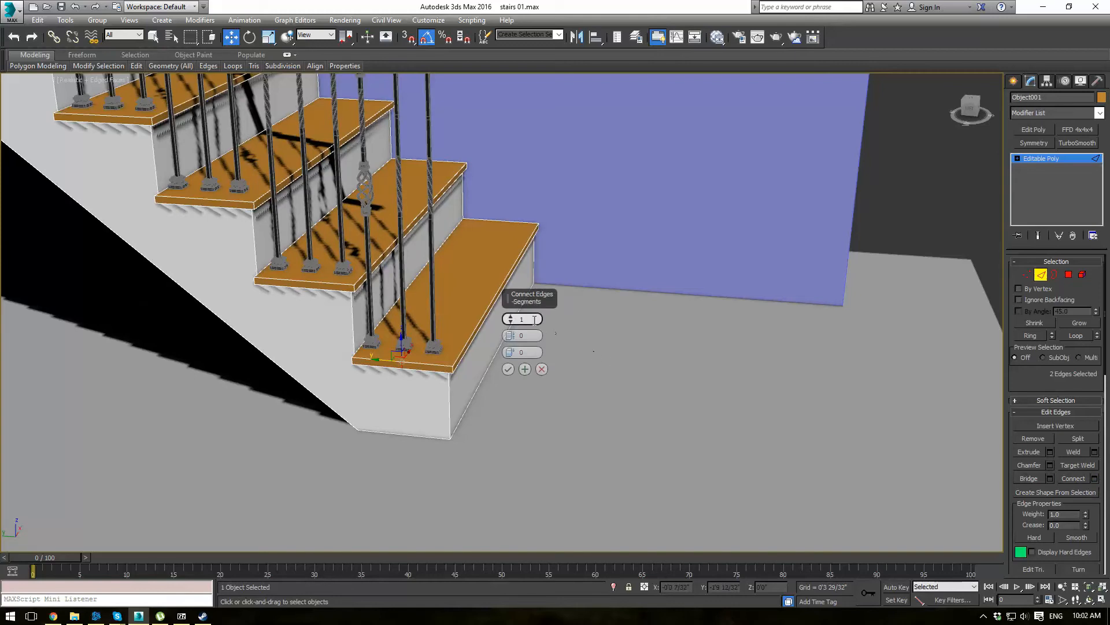
pyautogui.click(507, 369)
pyautogui.keyDown('alt'); pyautogui.moveTo(488, 347); pyautogui.dragTo(414, 352, button='middle'); pyautogui.keyUp('alt')
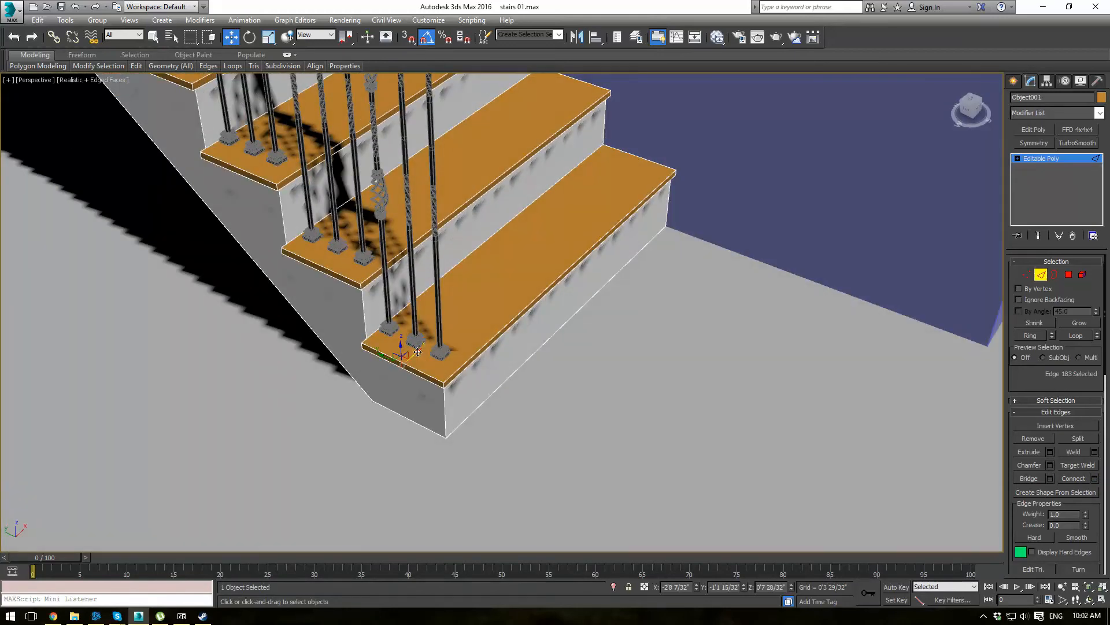
pyautogui.moveTo(413, 354); pyautogui.dragTo(375, 392)
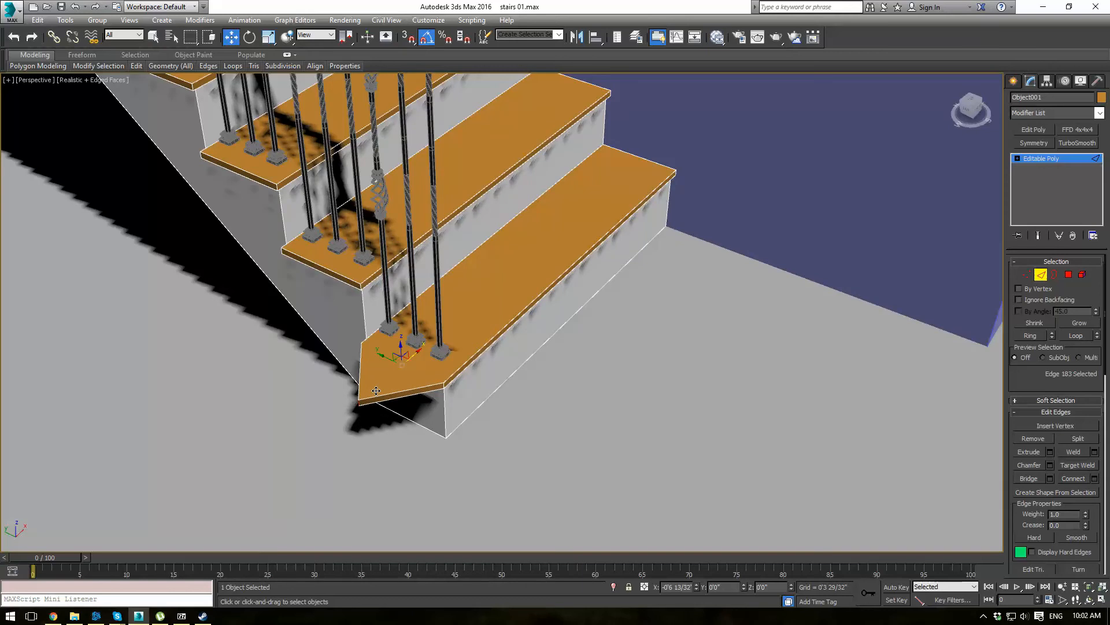
pyautogui.click(1050, 466)
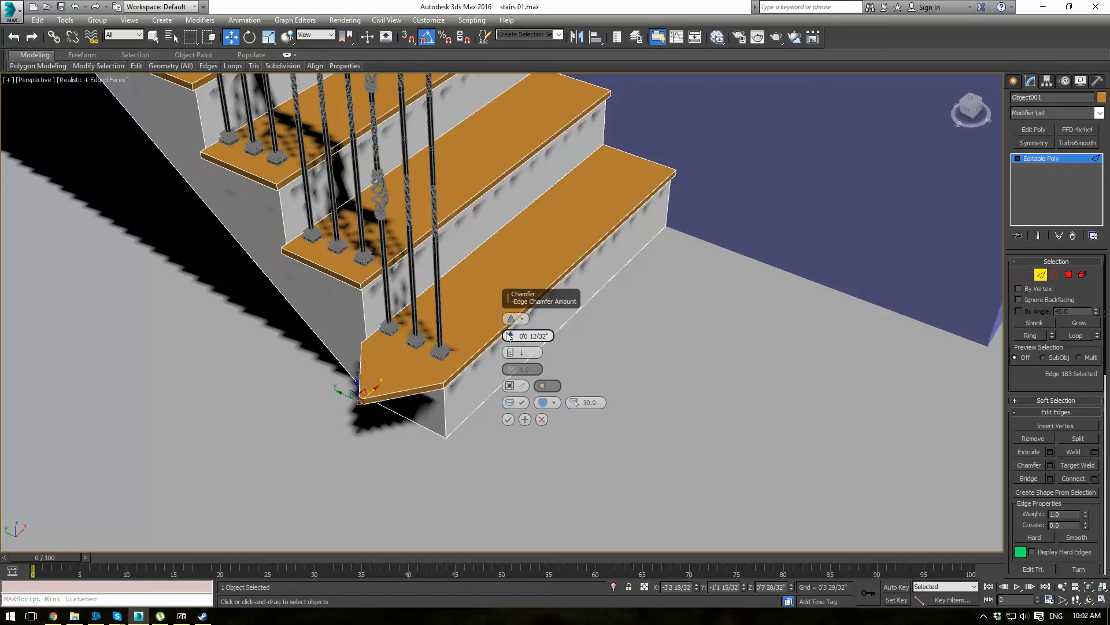
pyautogui.moveTo(511, 335); pyautogui.dragTo(510, 289)
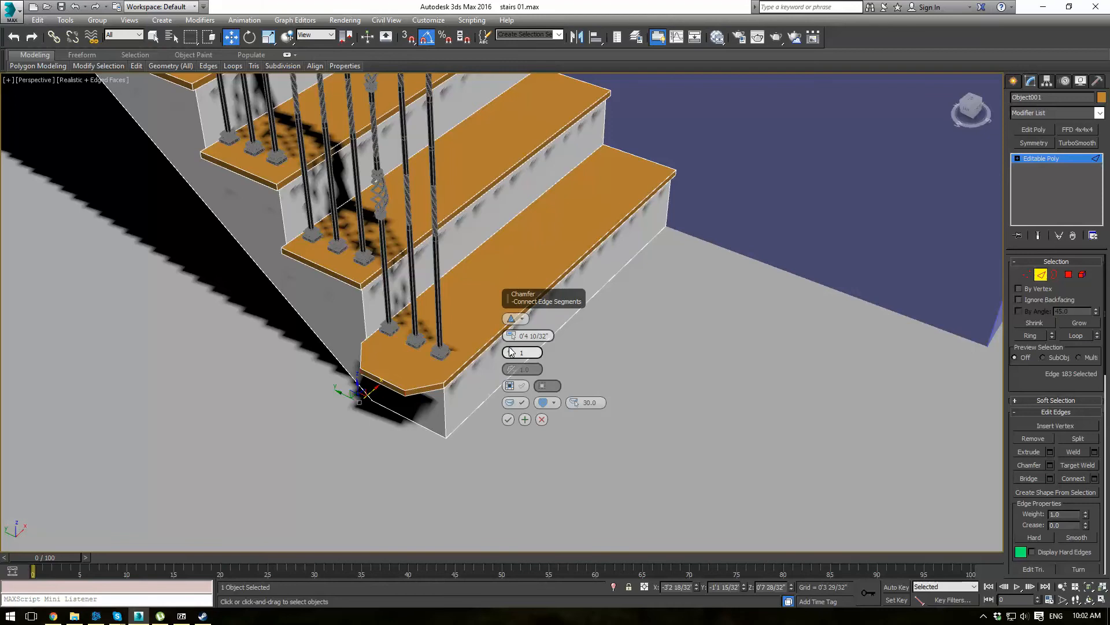
pyautogui.moveTo(509, 360); pyautogui.dragTo(516, 273)
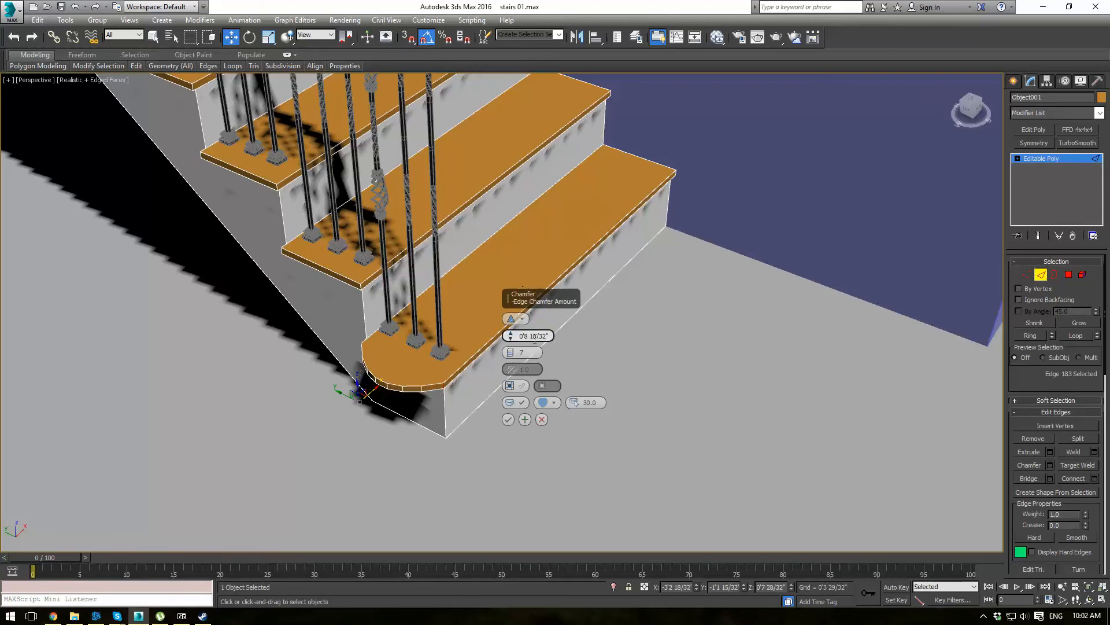
pyautogui.moveTo(511, 353); pyautogui.dragTo(511, 347)
pyautogui.keyDown('alt'); pyautogui.moveTo(442, 335); pyautogui.dragTo(551, 416, button='middle'); pyautogui.keyUp('alt')
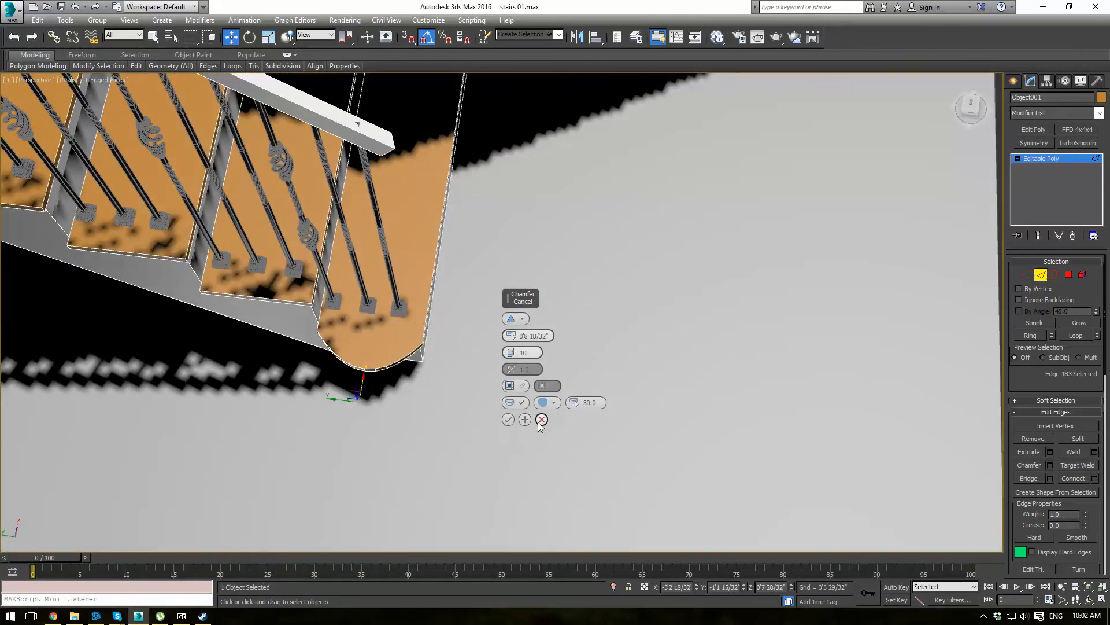
pyautogui.click(539, 420)
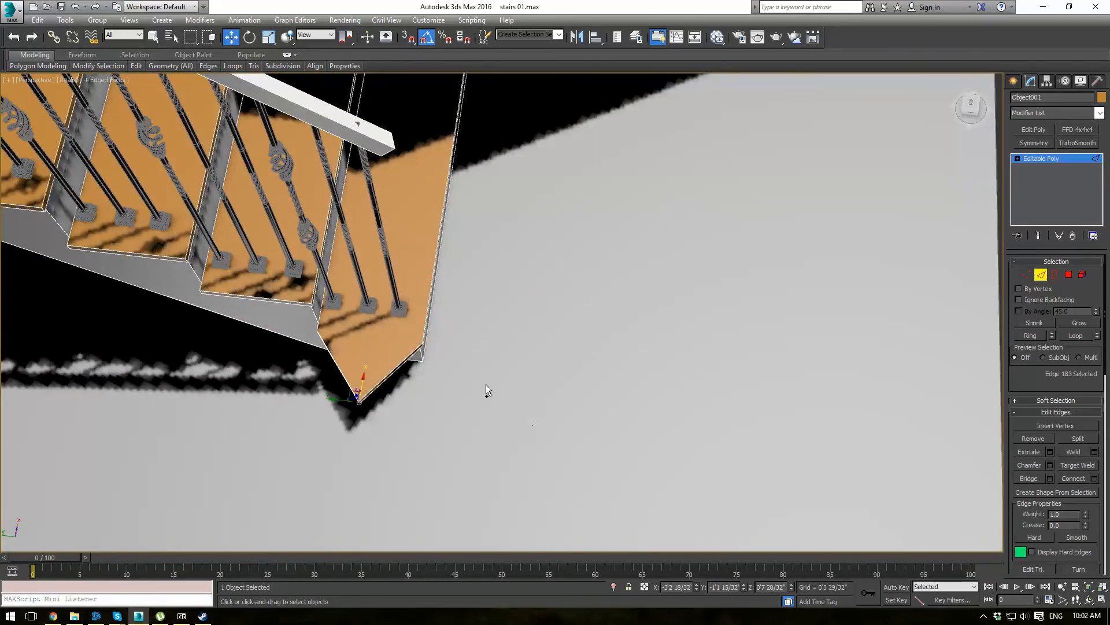
# Undo the outward pull and the connecting edge on the bottom tread's railing end, and return to edge level.
pyautogui.moveTo(485, 389)
pyautogui.mouseDown(button='middle')
pyautogui.moveTo(479, 378)
pyautogui.moveTo(489, 380)
pyautogui.mouseUp(button='middle')
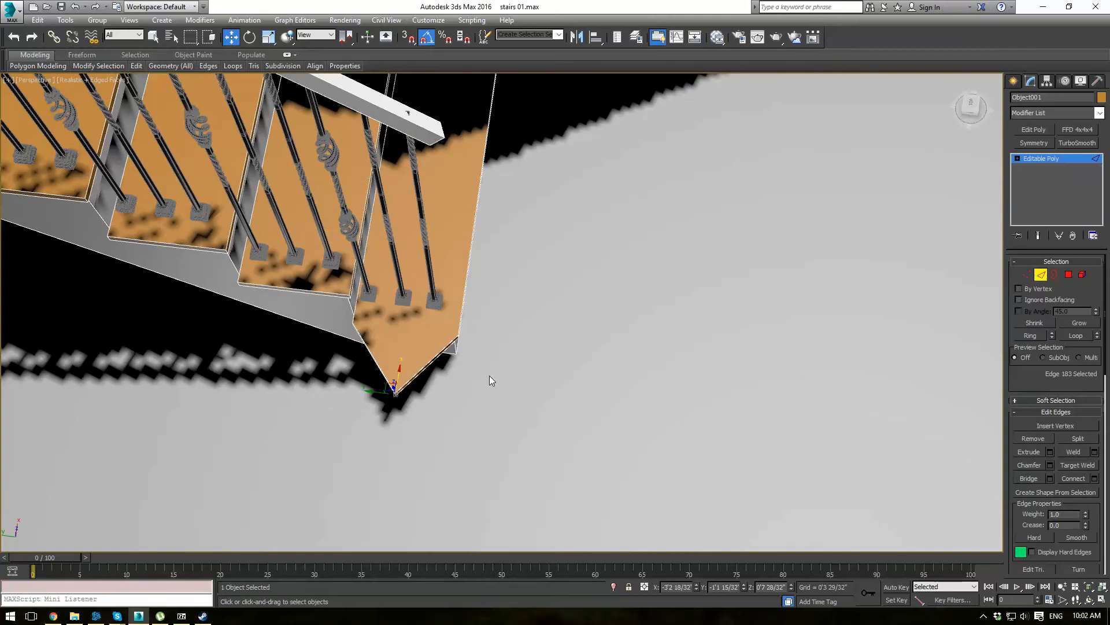
pyautogui.click(1068, 276)
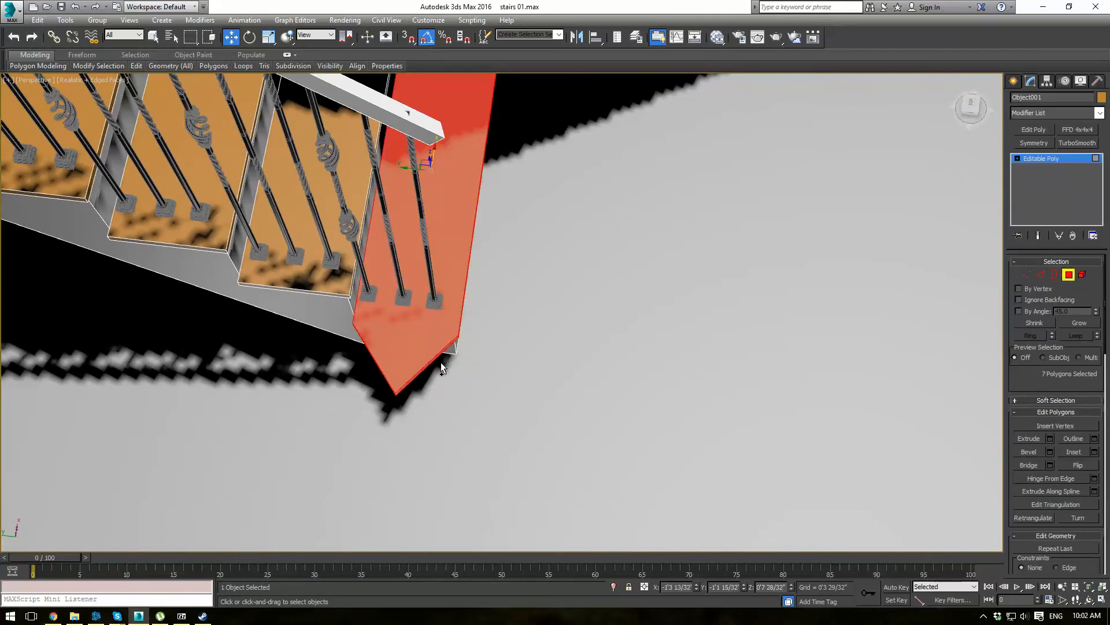
pyautogui.click(555, 328)
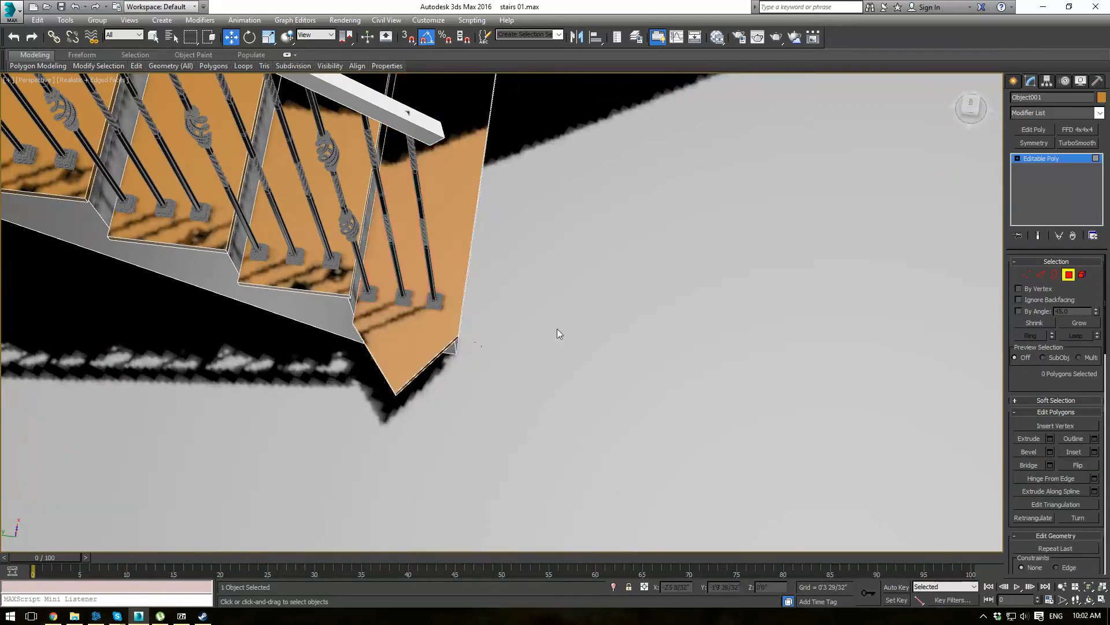
pyautogui.hotkey('ctrl', 'z')
pyautogui.hotkey('ctrl', 'z')
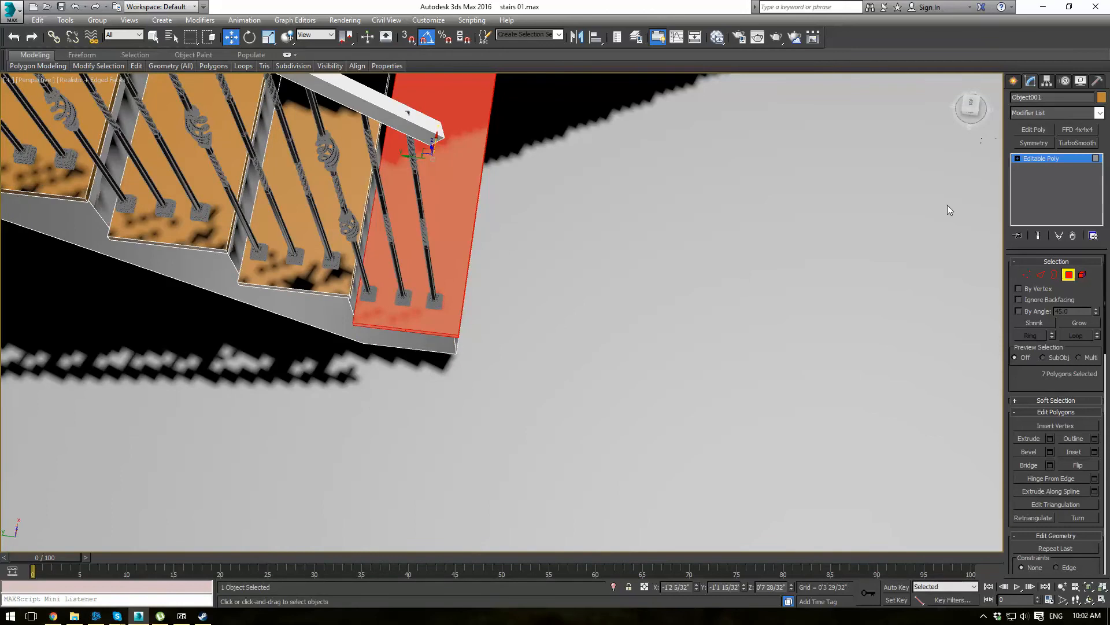
pyautogui.hotkey('ctrl', 'z')
pyautogui.keyDown('alt'); pyautogui.moveTo(652, 345); pyautogui.dragTo(870, 283, button='middle'); pyautogui.keyUp('alt')
pyautogui.click(1043, 276)
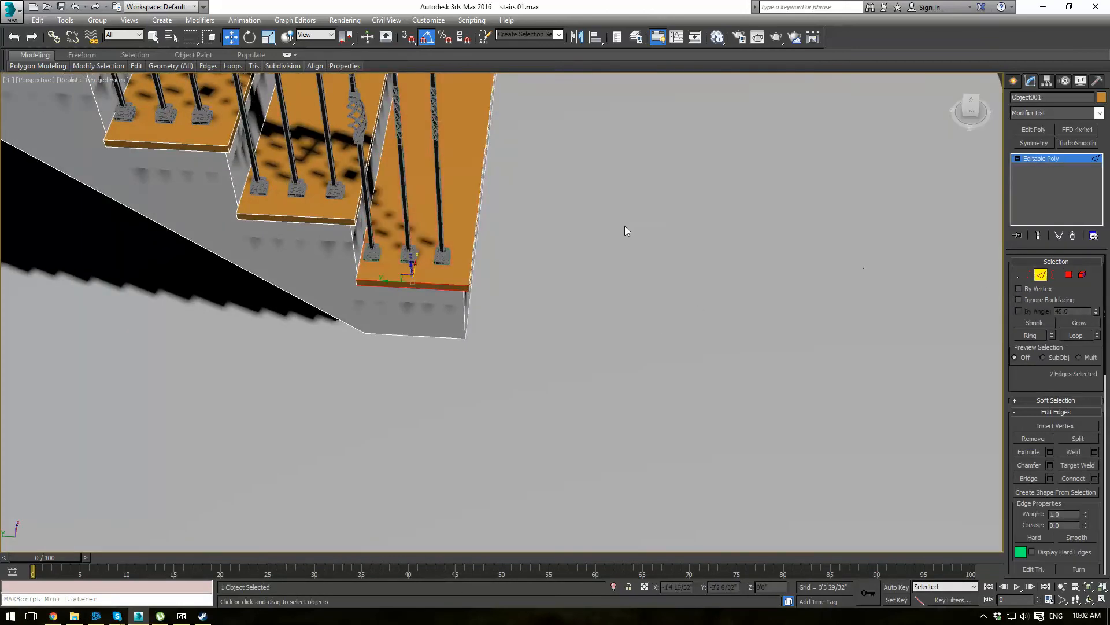
# Connect the upper and lower edges of the bottom tread's railing end with a vertical edge in the middle.
pyautogui.scroll(-3, 624, 226)
pyautogui.keyDown('alt'); pyautogui.moveTo(624, 225); pyautogui.dragTo(585, 214, button='middle'); pyautogui.keyUp('alt')
pyautogui.scroll(5, 586, 214)
pyautogui.scroll(5, 442, 299)
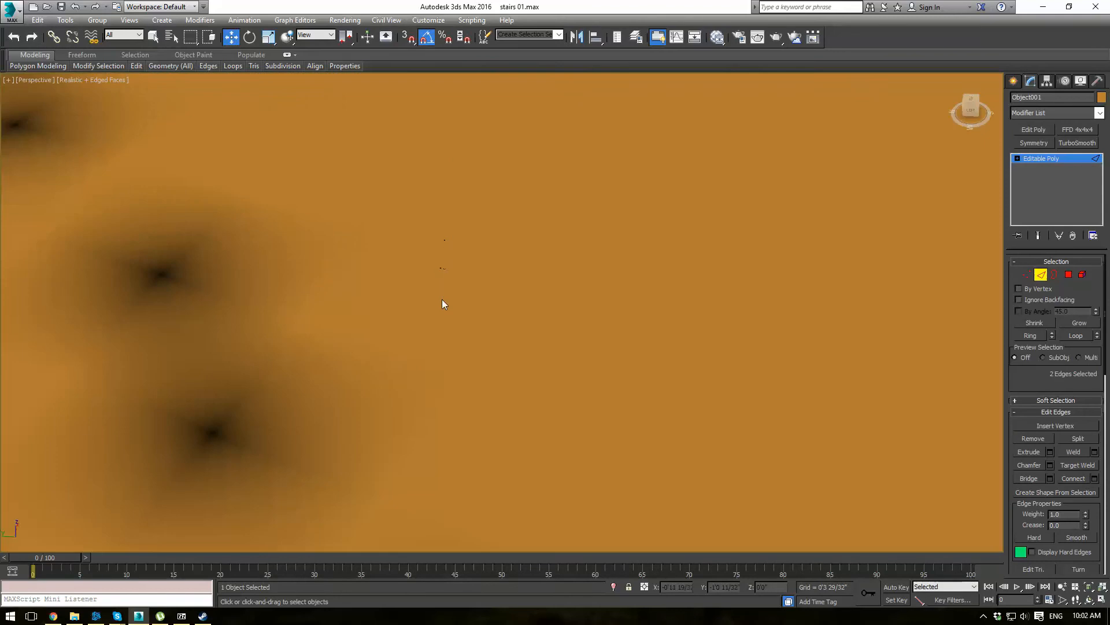
pyautogui.scroll(-5, 442, 300)
pyautogui.moveTo(644, 287); pyautogui.dragTo(675, 402, button='middle')
pyautogui.click(1075, 478)
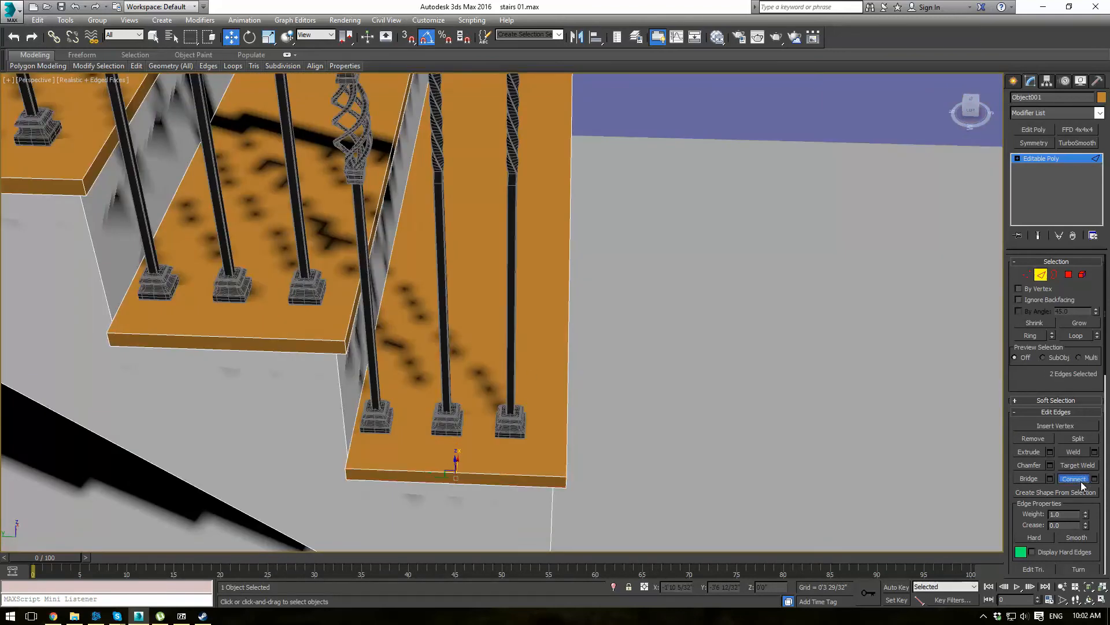
# Select the front half polygon of the bottom tread's end face and hinge it about the middle vertical edge with Hinge From Edge.
pyautogui.click(1068, 275)
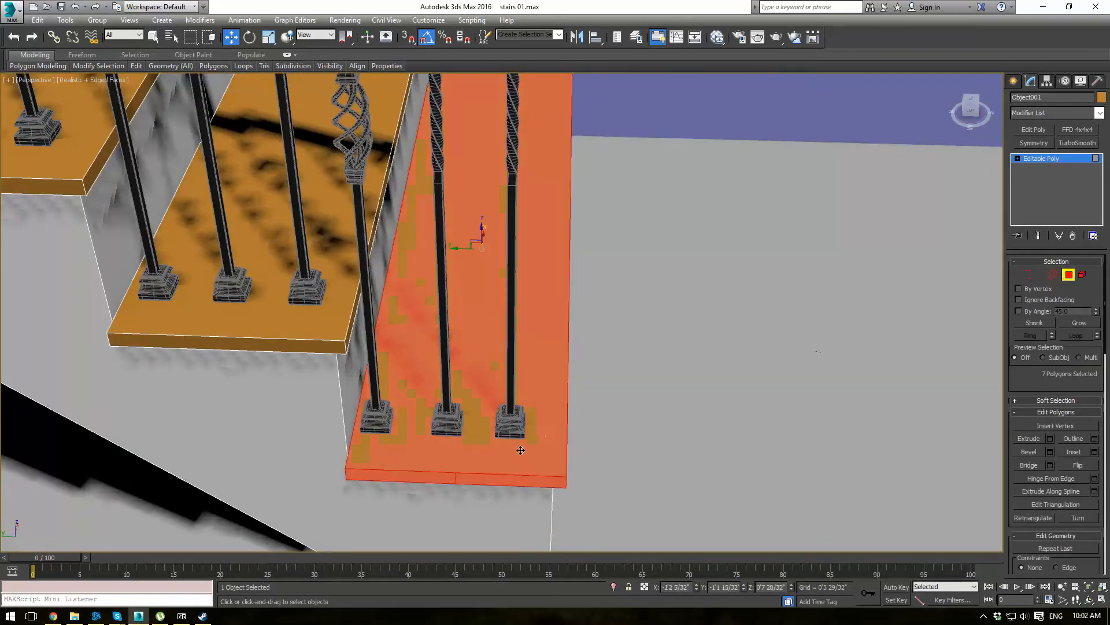
pyautogui.click(509, 480)
pyautogui.scroll(-1, 1099, 471)
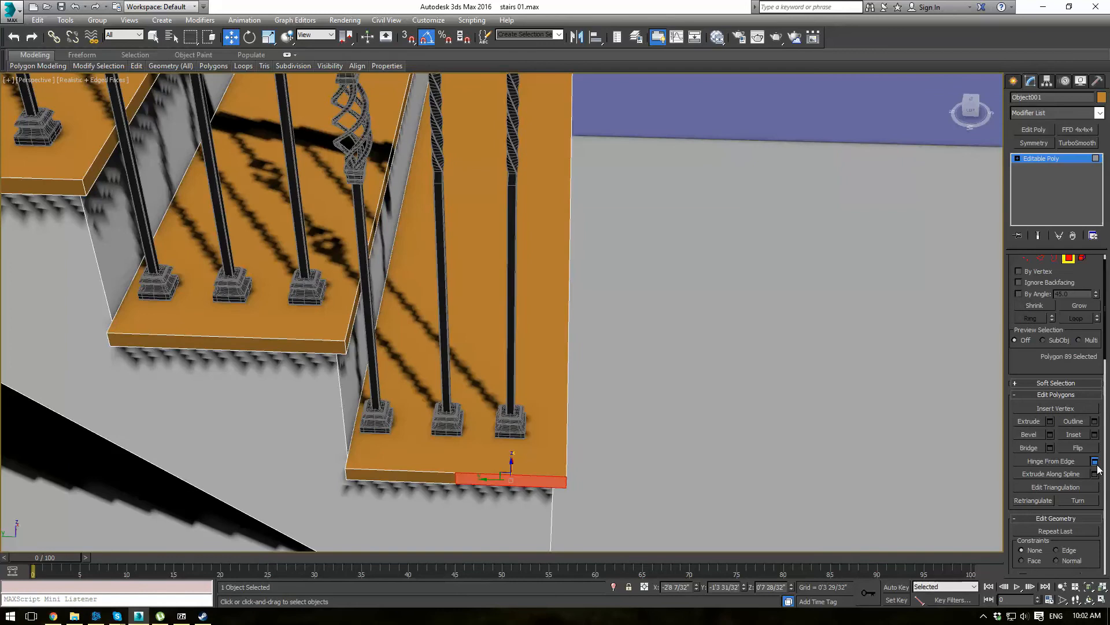
pyautogui.click(1095, 462)
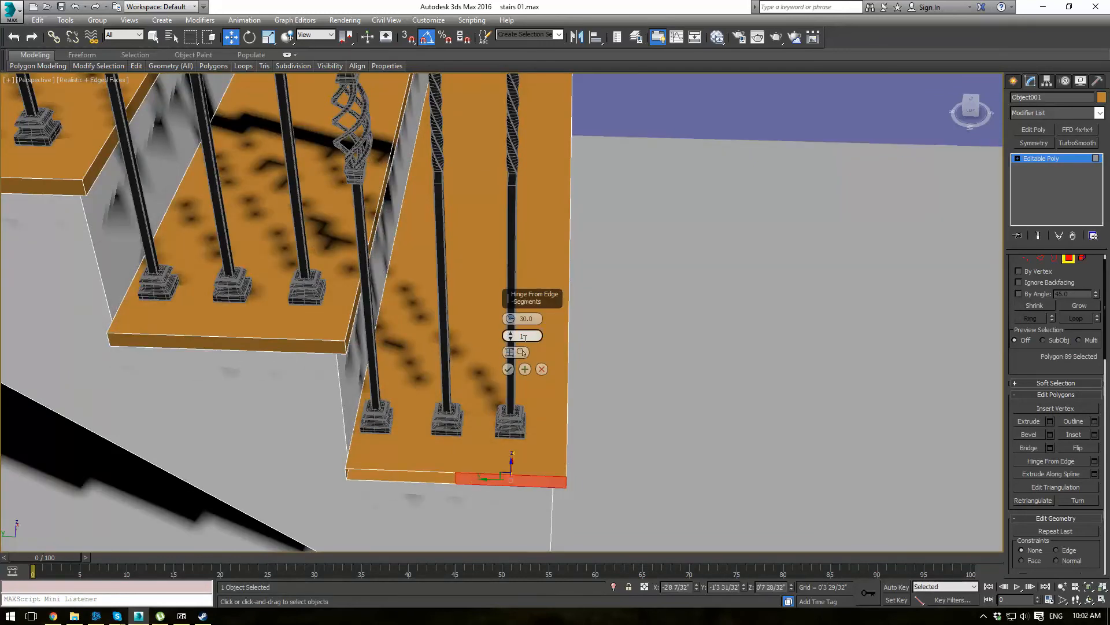
pyautogui.click(519, 353)
pyautogui.click(454, 479)
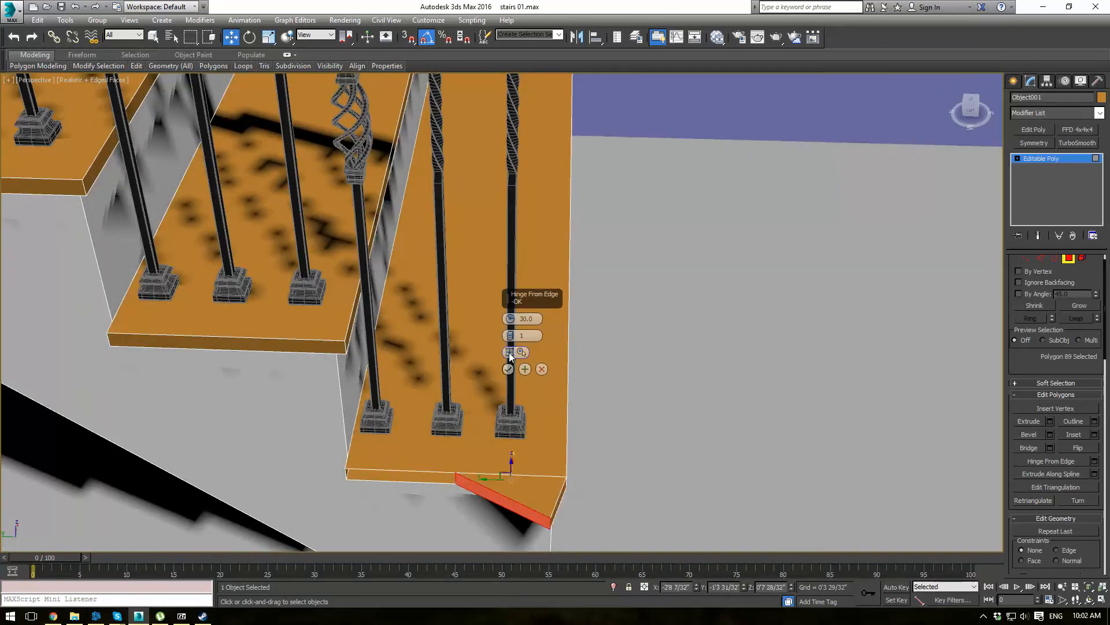
# Set the hinge angle to 180 degrees with 18 segments and apply it to form a semicircular tread end.
pyautogui.write('180')
pyautogui.press('Return')
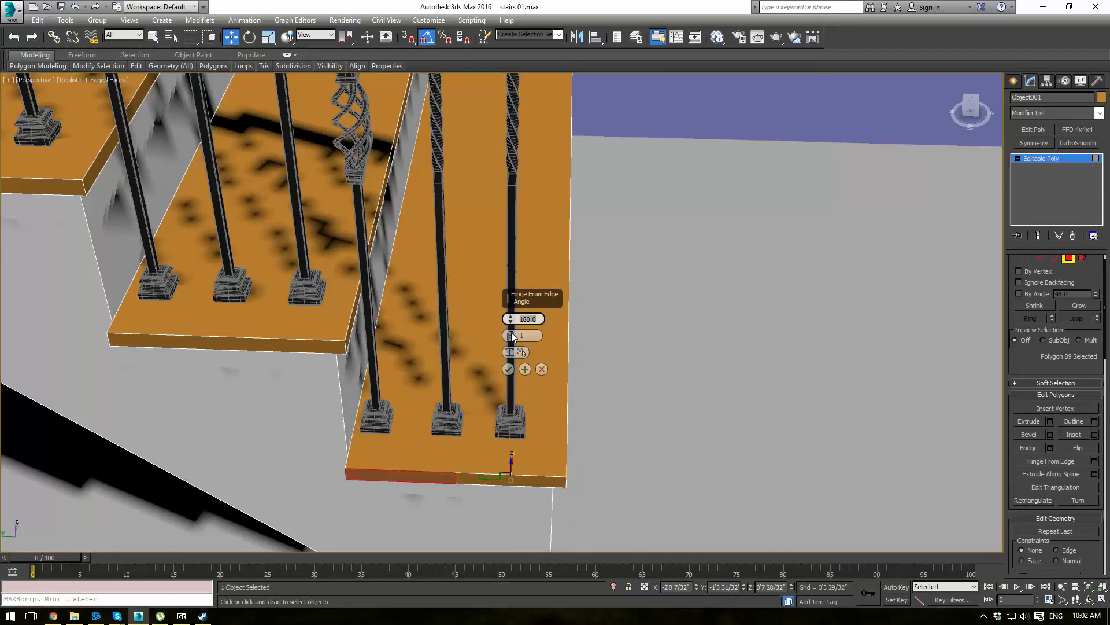
pyautogui.moveTo(510, 338); pyautogui.dragTo(515, 339)
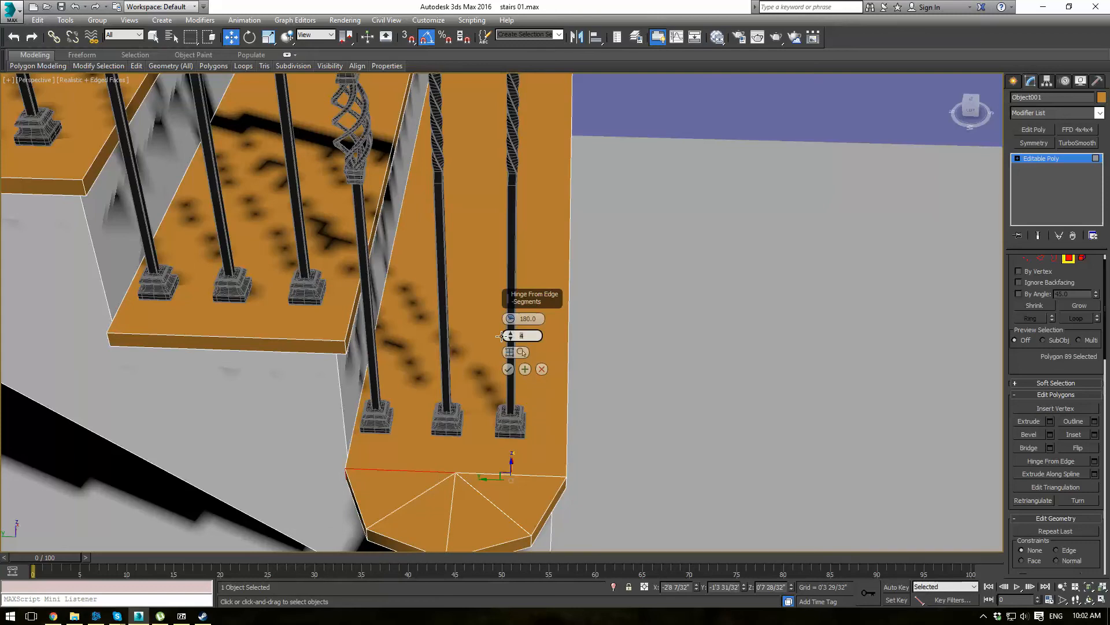
pyautogui.write('18')
pyautogui.scroll(-5, 663, 373)
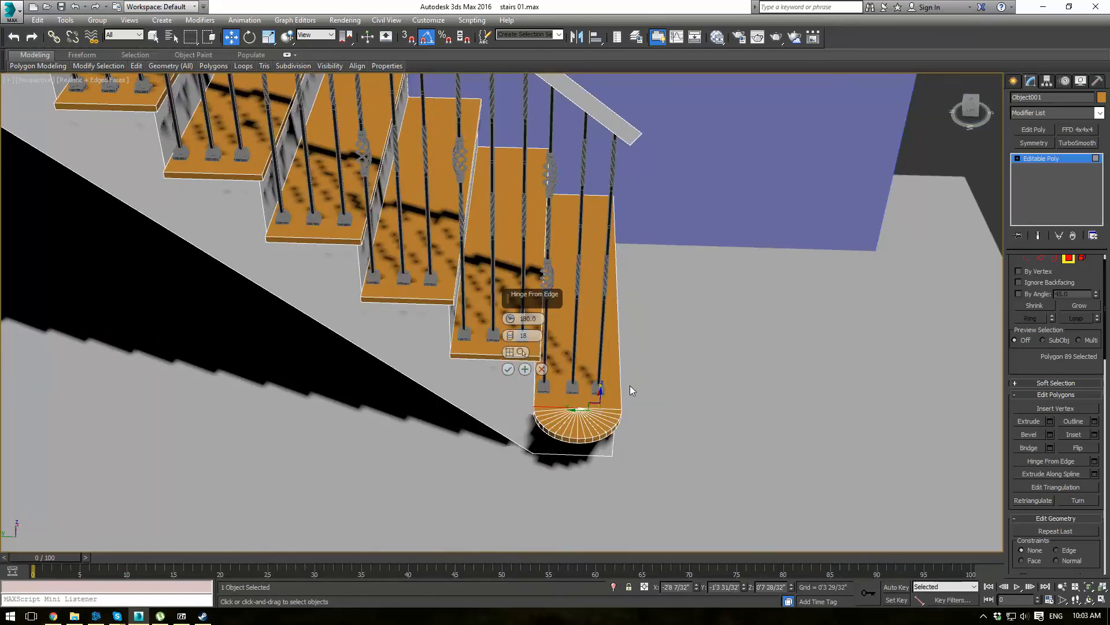
pyautogui.click(508, 369)
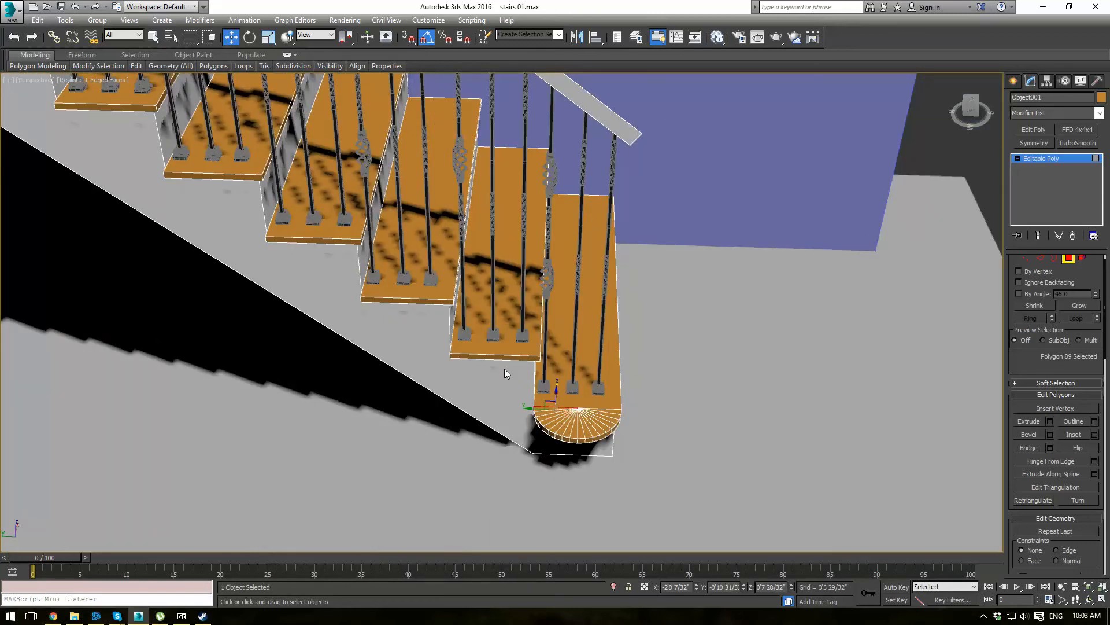
# Select the vertices of the bottom tread's rounded end, move them outward past the stair side, and leave vertex level.
pyautogui.keyDown('alt'); pyautogui.moveTo(504, 368); pyautogui.dragTo(589, 373, button='middle'); pyautogui.keyUp('alt')
pyautogui.keyDown('ctrl'); pyautogui.click(1028, 260); pyautogui.keyUp('ctrl')
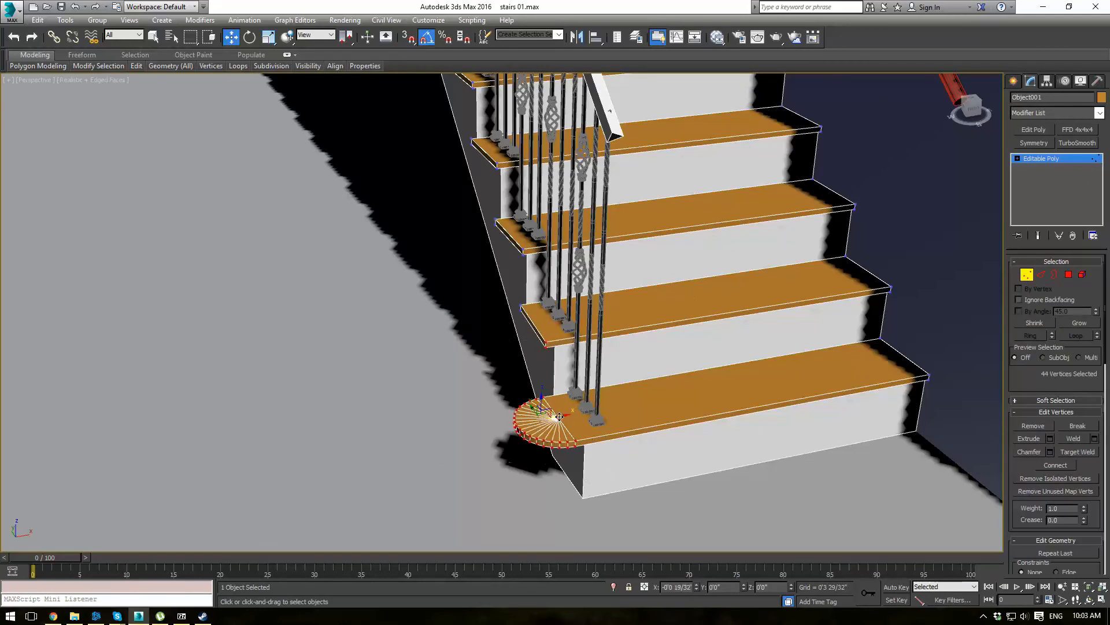
pyautogui.keyDown('alt'); pyautogui.moveTo(577, 367); pyautogui.dragTo(577, 368); pyautogui.keyUp('alt')
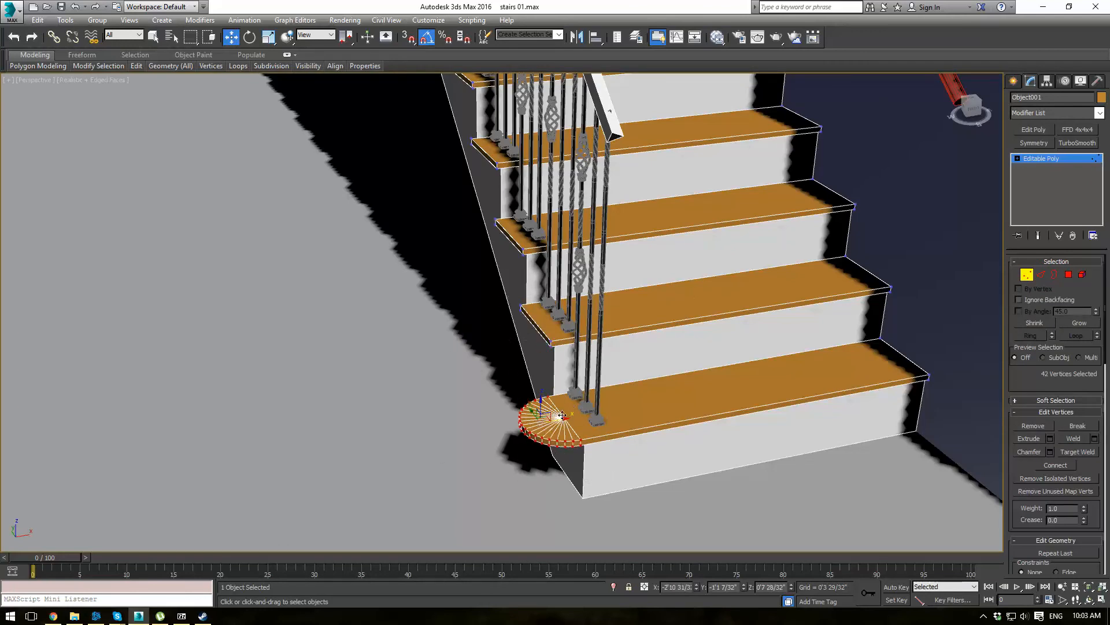
pyautogui.moveTo(568, 416); pyautogui.dragTo(553, 420)
pyautogui.moveTo(553, 420)
pyautogui.keyDown('alt'); pyautogui.mouseDown(button='middle')
pyautogui.moveTo(650, 412)
pyautogui.moveTo(627, 397)
pyautogui.moveTo(543, 422)
pyautogui.mouseUp(button='middle'); pyautogui.keyUp('alt')
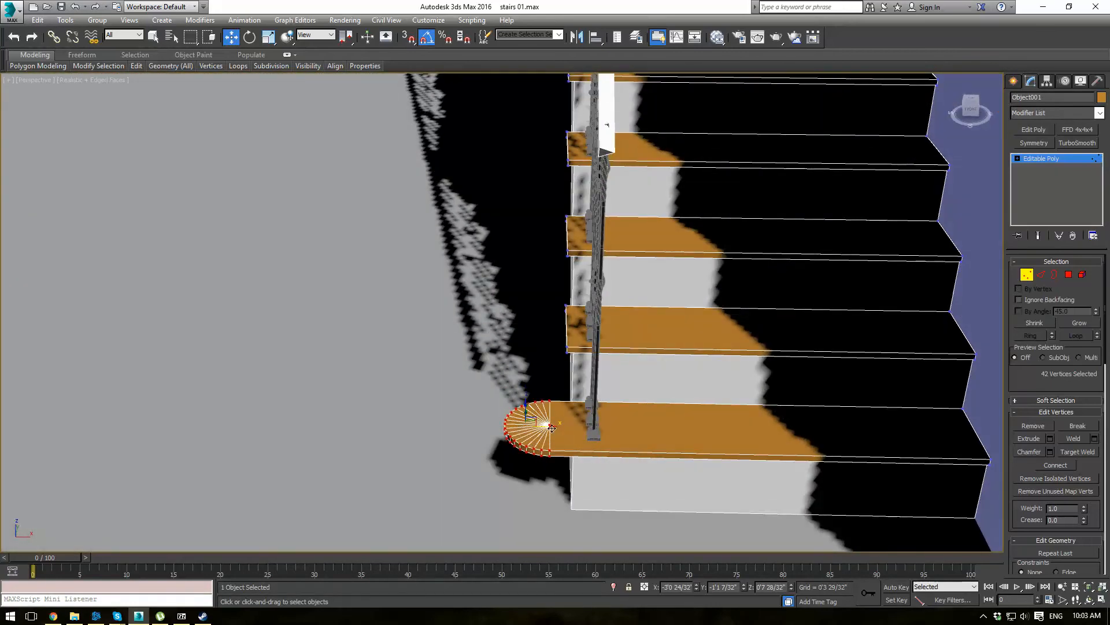
pyautogui.moveTo(551, 428); pyautogui.dragTo(545, 428)
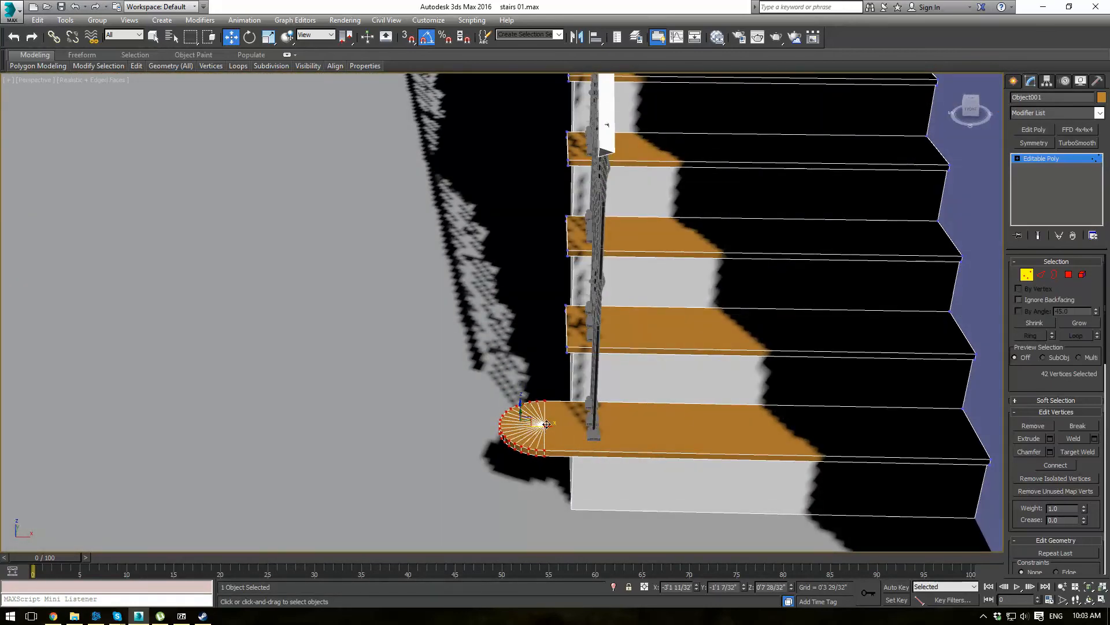
pyautogui.click(1063, 159)
pyautogui.moveTo(783, 276); pyautogui.dragTo(688, 295, button='middle')
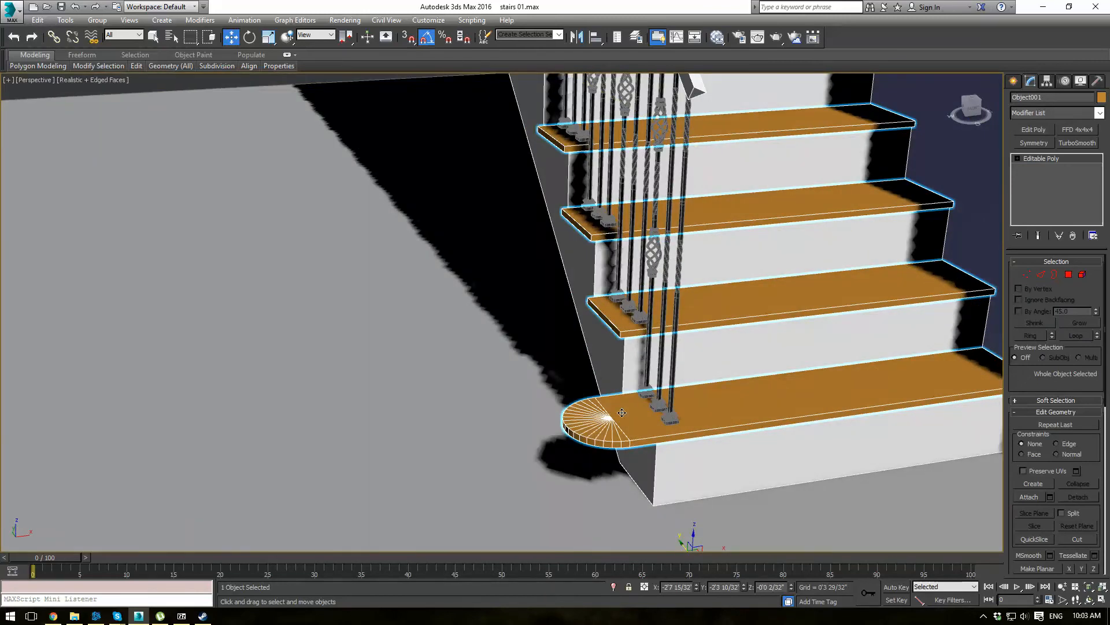
# In the top view, select the overlapping vertices where the semicircle meets the tread's rear edge and weld them.
pyautogui.click(1027, 276)
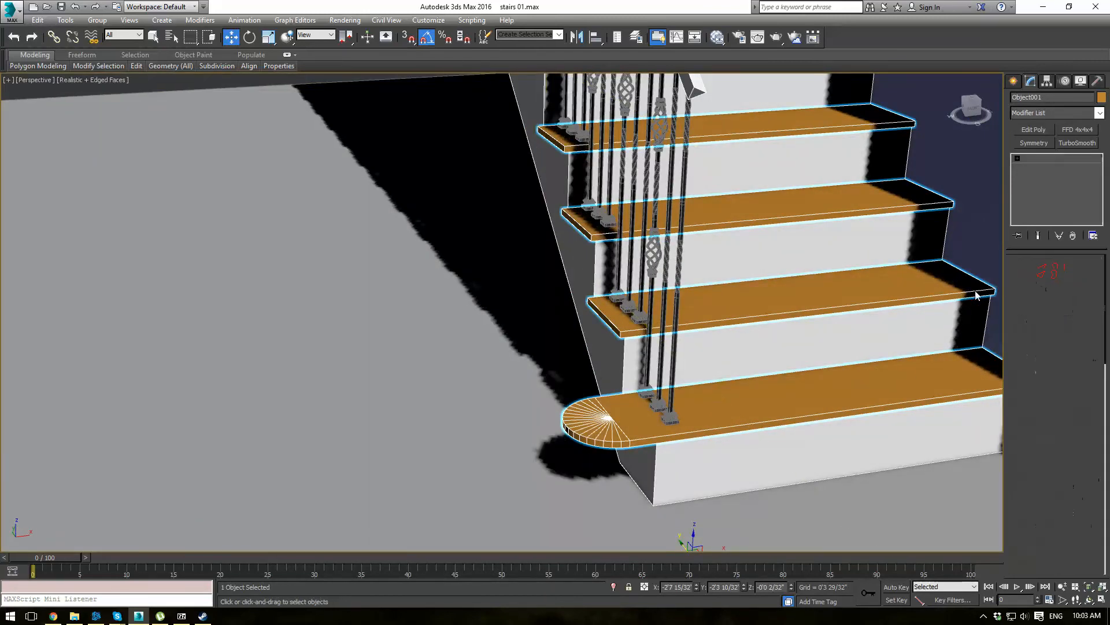
pyautogui.scroll(5, 607, 411)
pyautogui.keyDown('alt'); pyautogui.moveTo(588, 433); pyautogui.dragTo(574, 423, button='middle'); pyautogui.keyUp('alt')
pyautogui.press('t')
pyautogui.press('z')
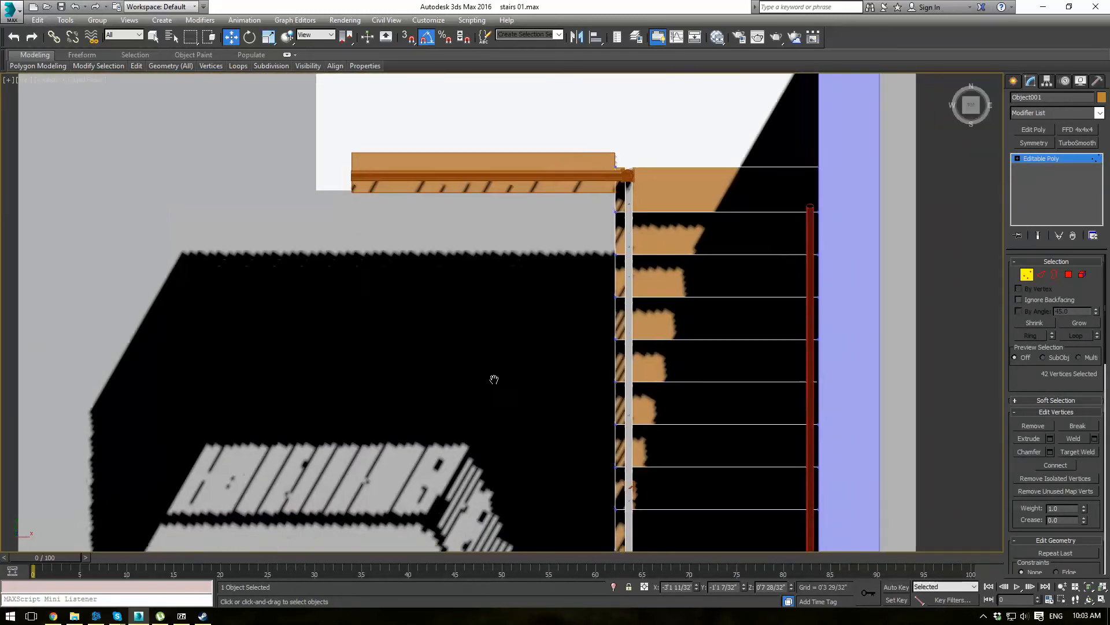
pyautogui.moveTo(99, 65)
pyautogui.click(78, 84)
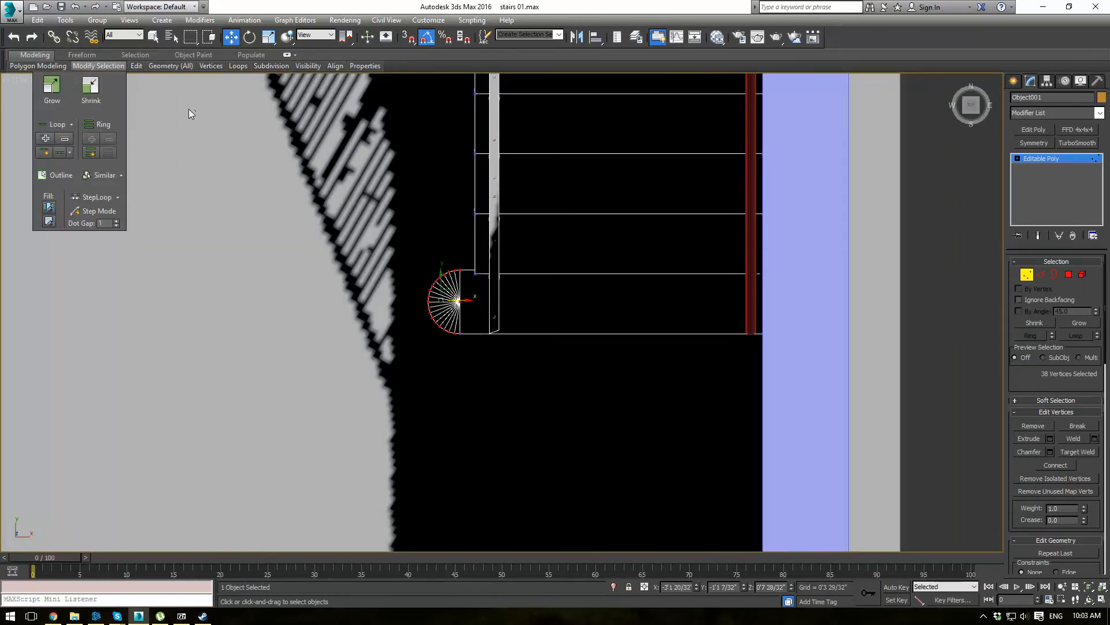
pyautogui.click(166, 125)
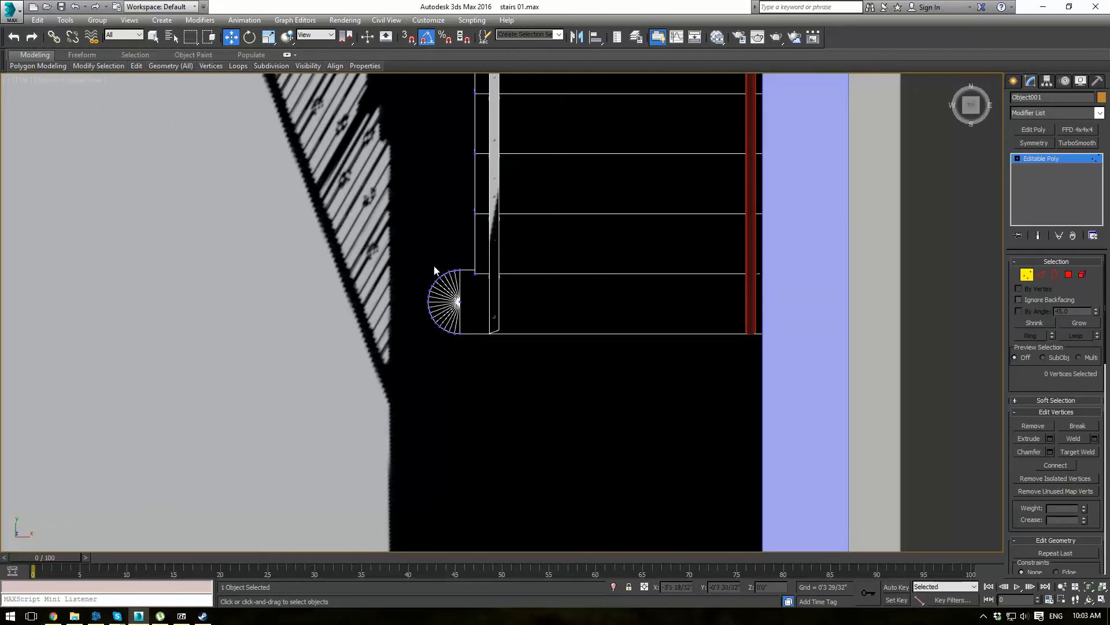
pyautogui.scroll(6, 433, 265)
pyautogui.moveTo(547, 311); pyautogui.dragTo(510, 301)
pyautogui.click(1094, 438)
pyautogui.click(508, 360)
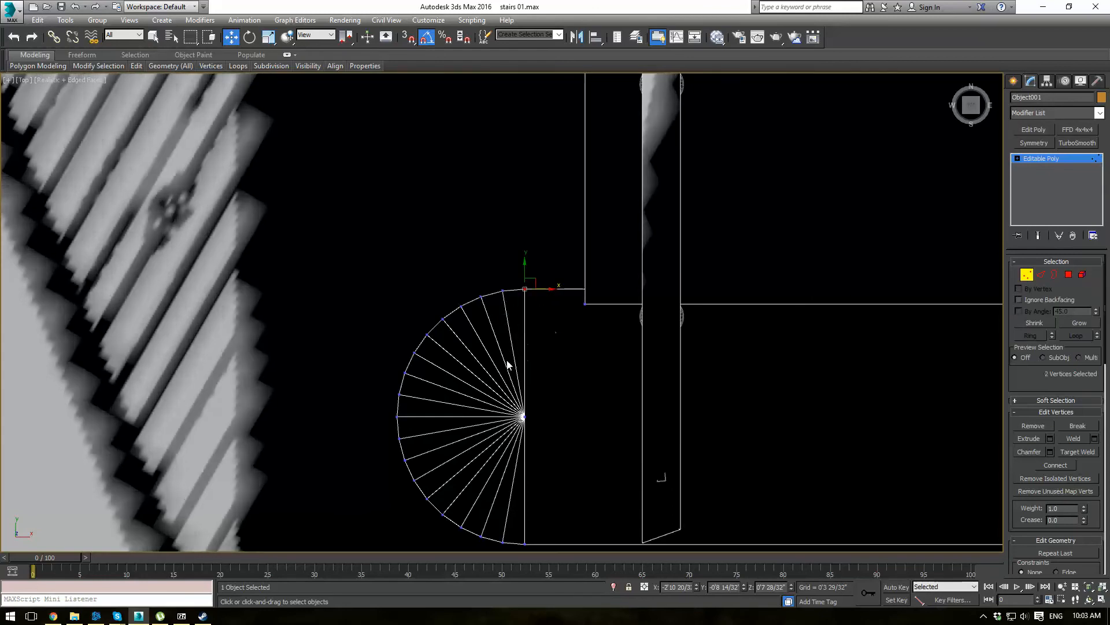
# Select the vertices at the centre of the semicircle and weld them with a larger weld threshold.
pyautogui.moveTo(555, 369); pyautogui.dragTo(526, 442)
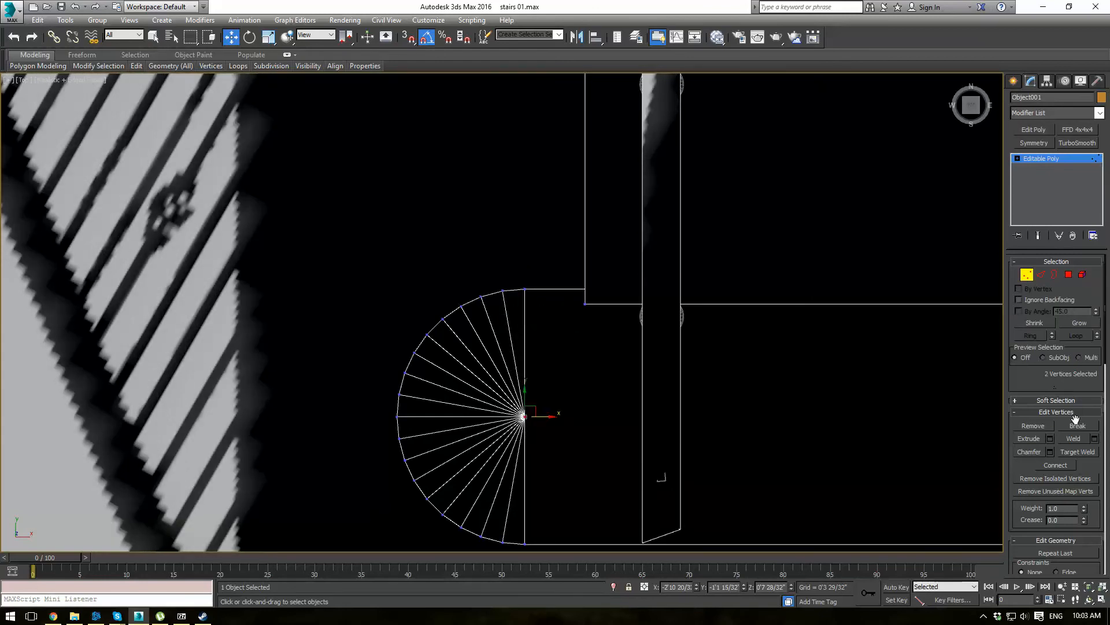
pyautogui.click(1094, 438)
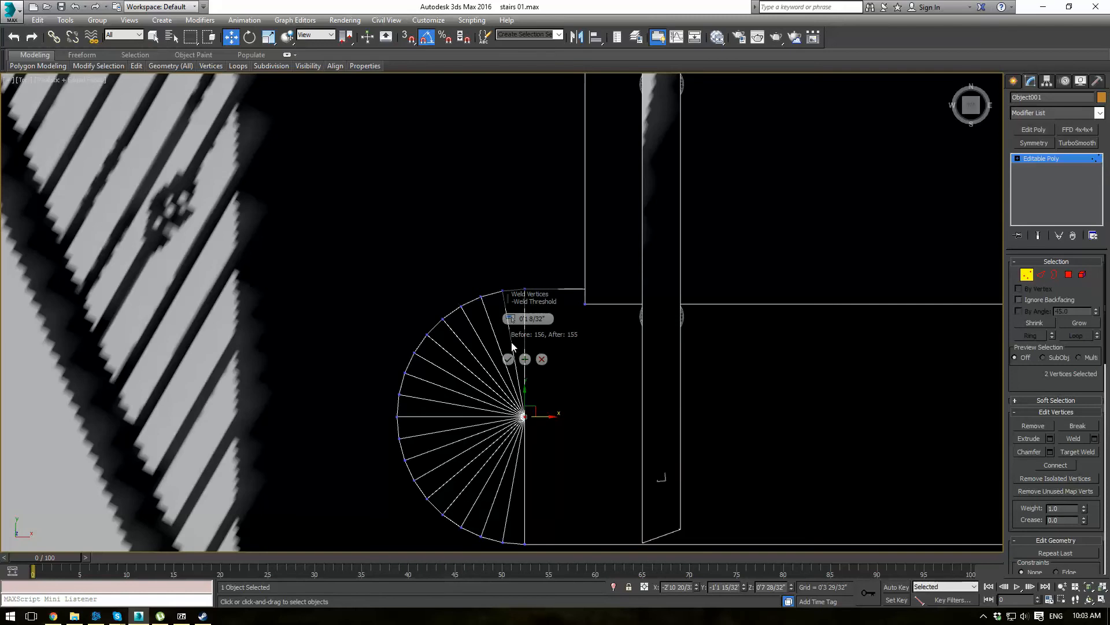
pyautogui.moveTo(510, 318); pyautogui.dragTo(510, 301)
pyautogui.click(508, 359)
# Leave vertex editing, reselect the whole treads object and return to the perspective view.
pyautogui.click(441, 228)
pyautogui.scroll(-2, 441, 228)
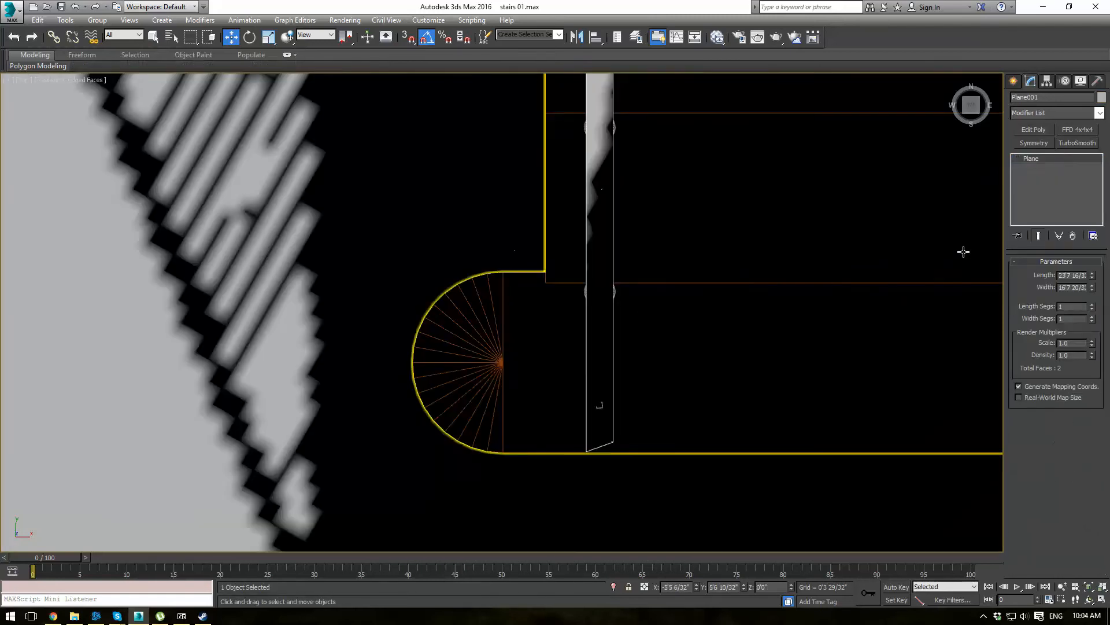
pyautogui.click(560, 347)
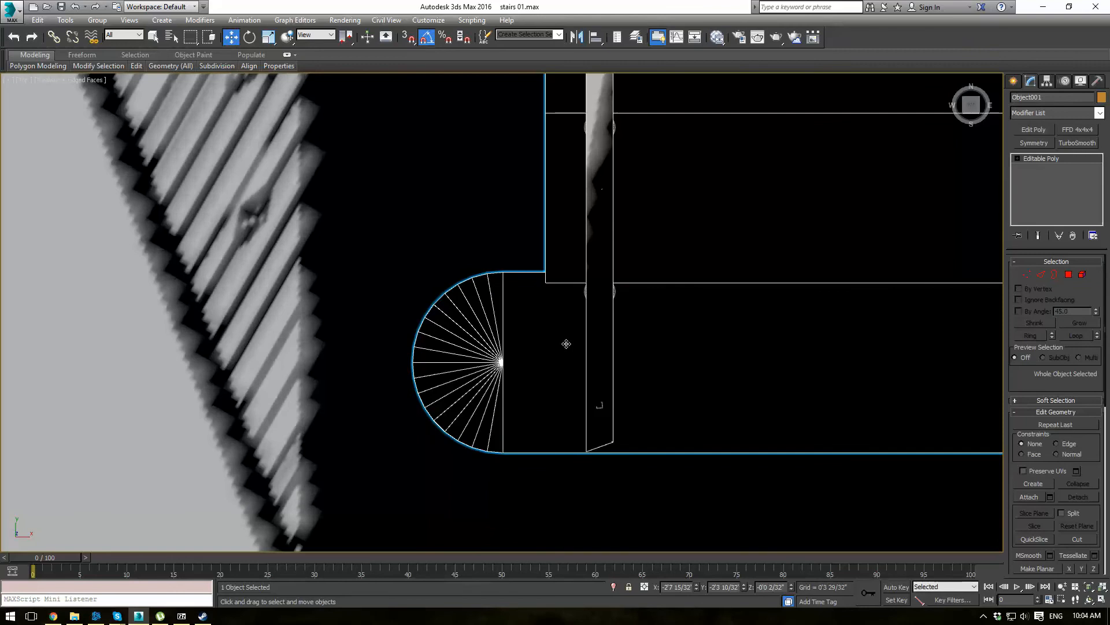
pyautogui.press('p')
pyautogui.scroll(10, 539, 307)
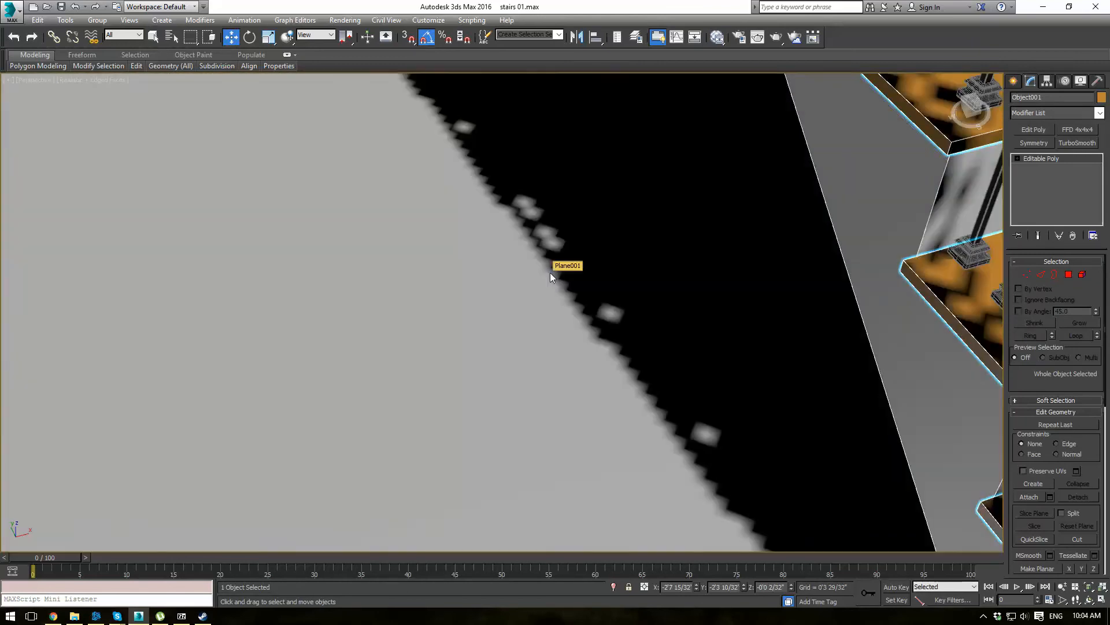
# Examine the bottom tread's rounded end and the shading along the tread in the perspective view.
pyautogui.scroll(-5, 793, 365)
pyautogui.keyDown('alt'); pyautogui.moveTo(793, 364); pyautogui.dragTo(508, 250, button='middle'); pyautogui.keyUp('alt')
pyautogui.scroll(3, 509, 251)
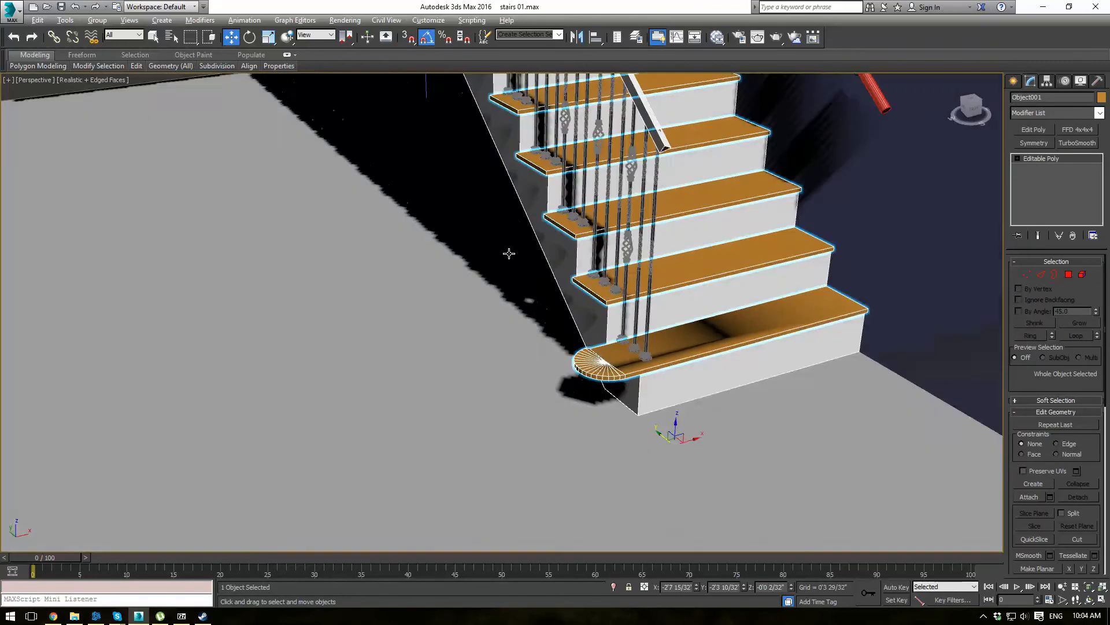
pyautogui.scroll(3, 494, 248)
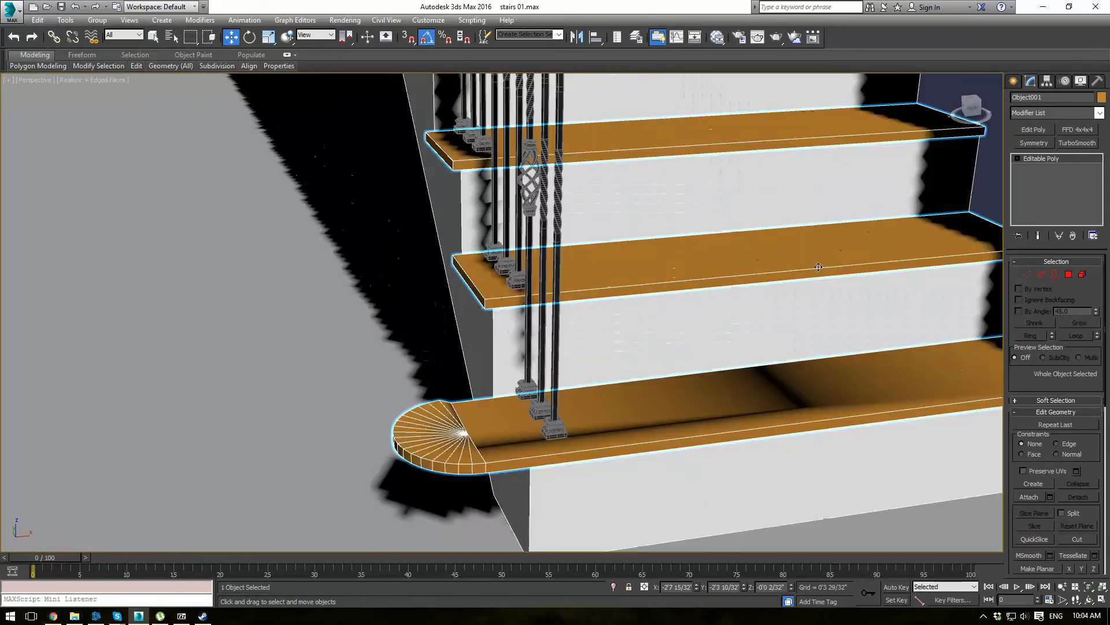
pyautogui.click(1039, 160)
pyautogui.press('1')
pyautogui.click(1038, 161)
pyautogui.scroll(-3, 481, 296)
pyautogui.scroll(3, 483, 293)
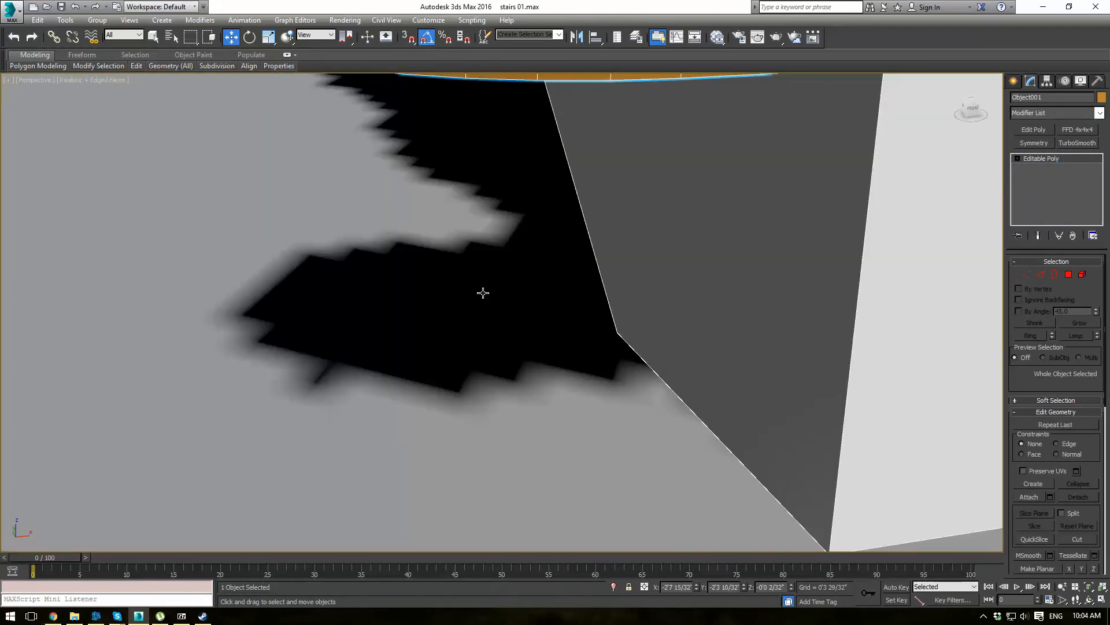
# In the front view, select the whole bottom tread including its rounded end at element level.
pyautogui.moveTo(483, 289); pyautogui.dragTo(443, 312, button='middle')
pyautogui.press('f')
pyautogui.scroll(8, 431, 324)
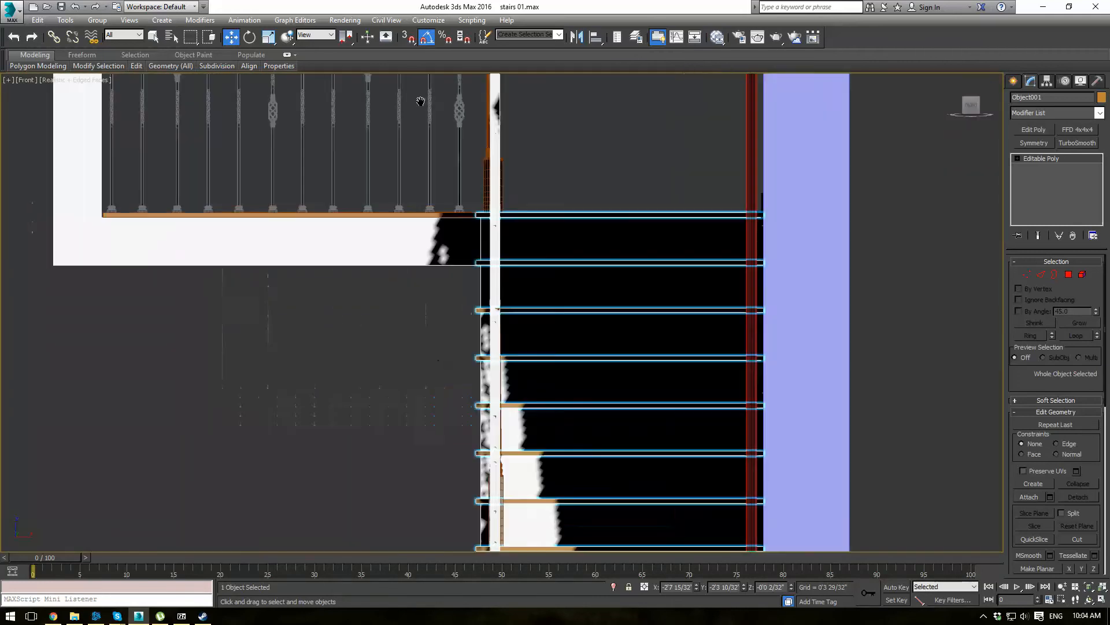
pyautogui.scroll(-2, 510, 345)
pyautogui.scroll(5, 387, 366)
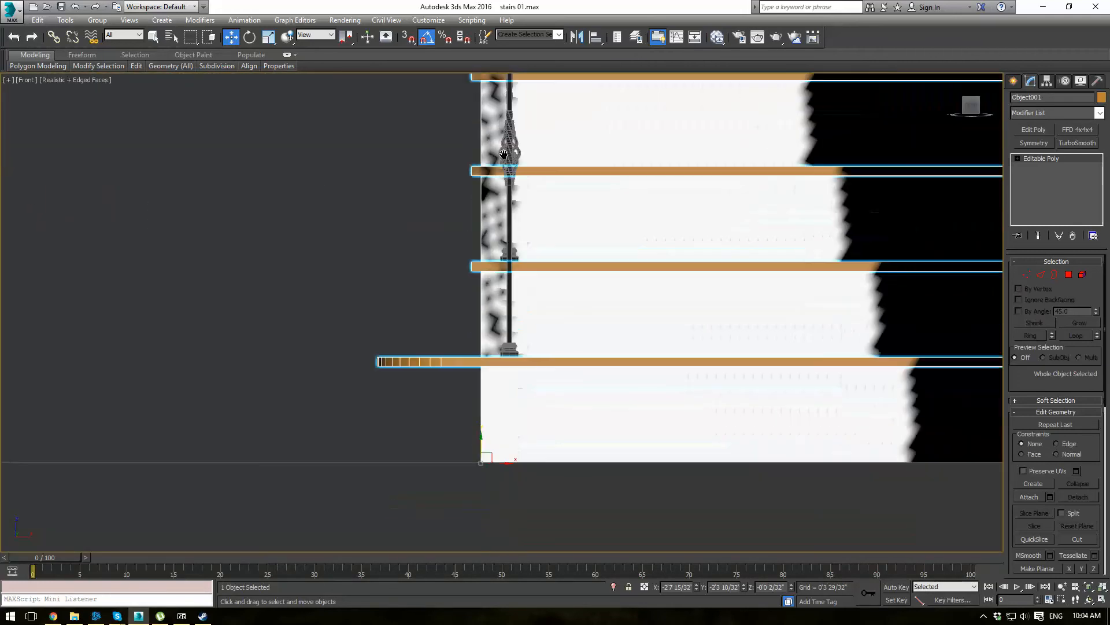
pyautogui.moveTo(363, 315); pyautogui.dragTo(364, 339, button='middle')
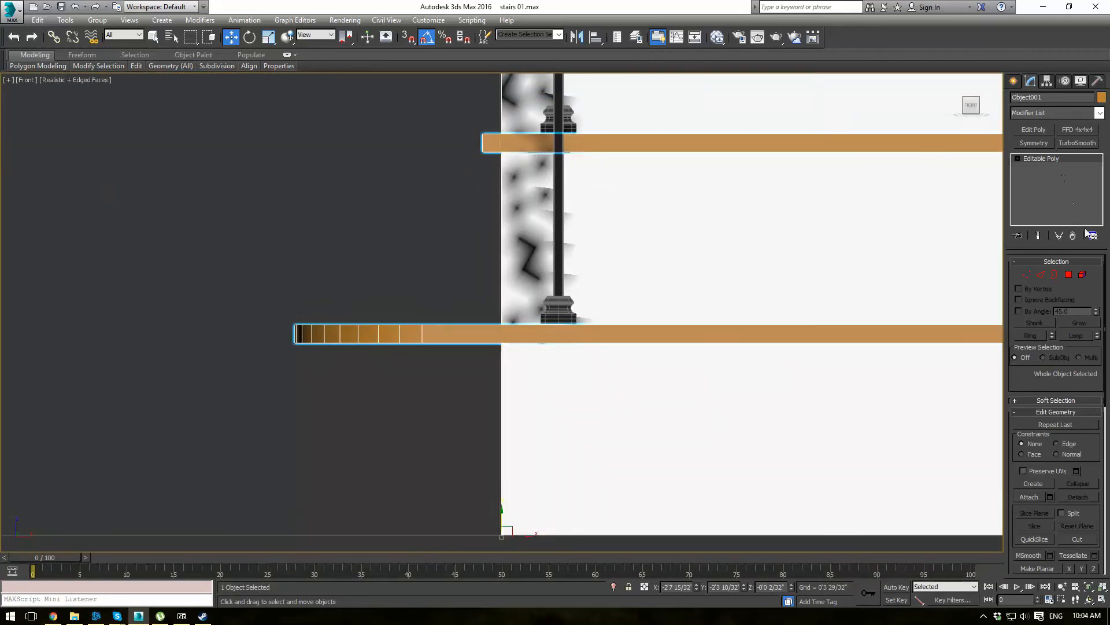
pyautogui.press('5')
pyautogui.click(524, 331)
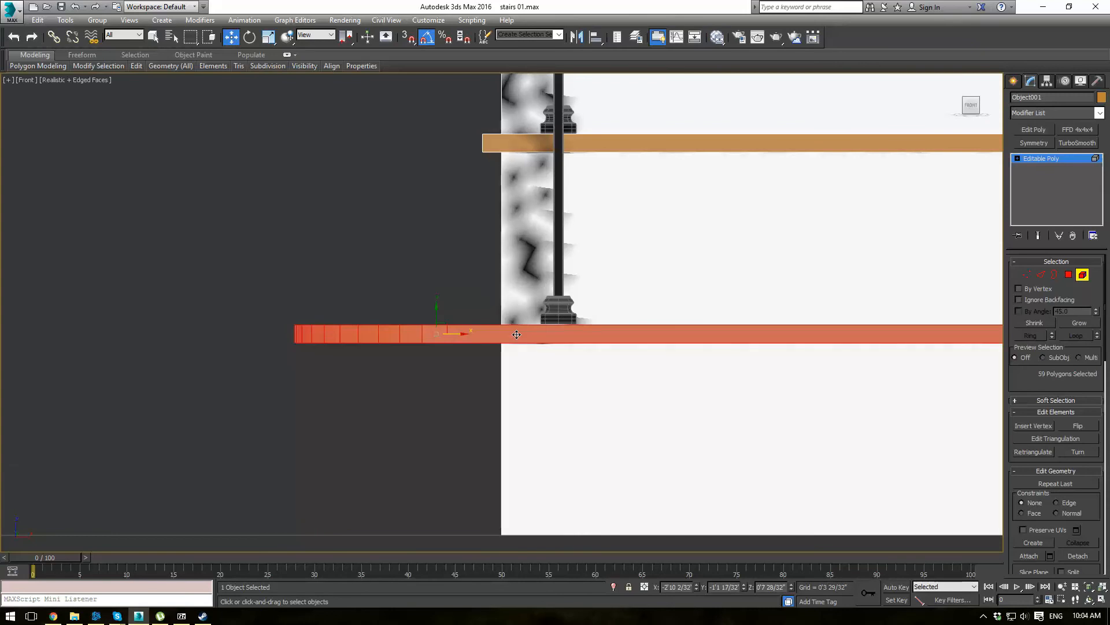
# In perspective wireframe display, select the leftover inner face between the rounded end and the tread's rear half at polygon level and clear it.
pyautogui.press('p')
pyautogui.keyDown('alt'); pyautogui.moveTo(424, 358); pyautogui.dragTo(260, 364, button='middle'); pyautogui.keyUp('alt')
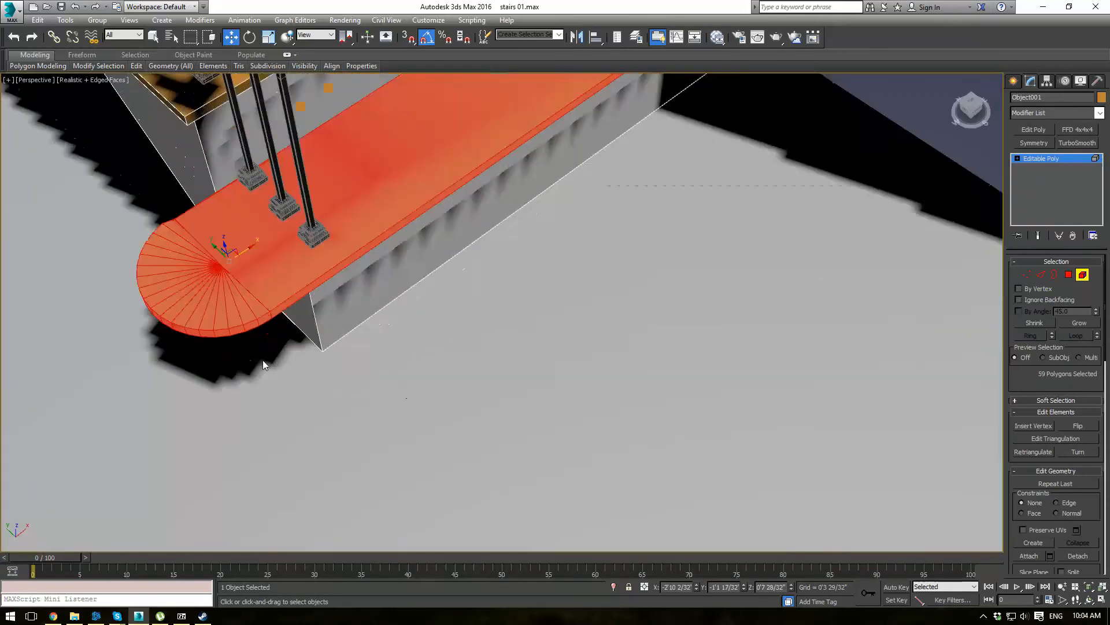
pyautogui.scroll(4, 359, 352)
pyautogui.click(623, 362)
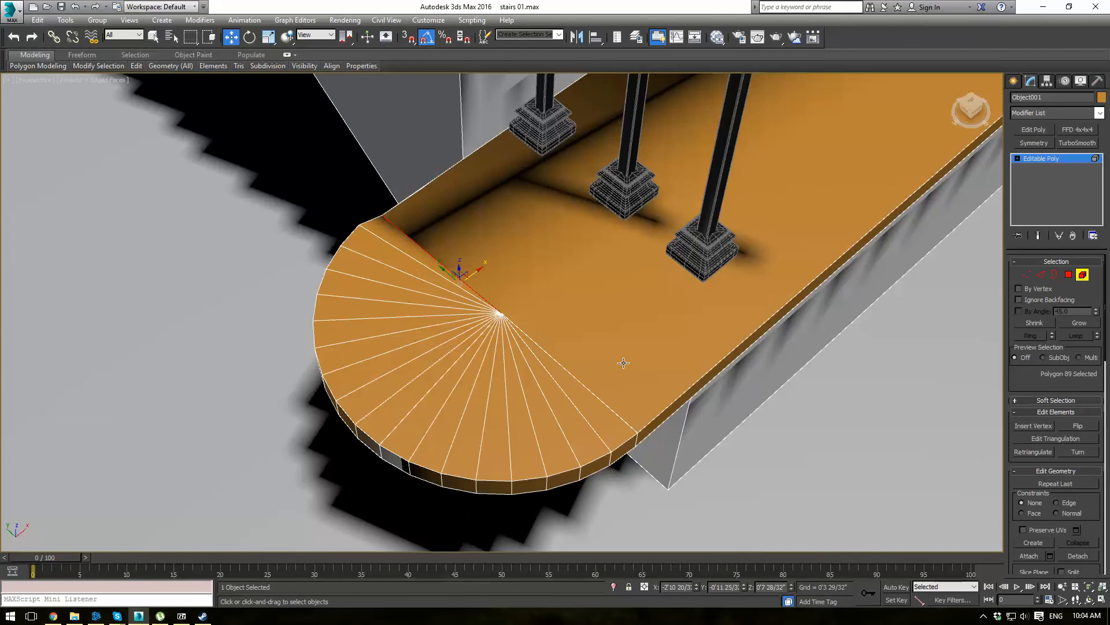
pyautogui.keyDown('alt'); pyautogui.moveTo(623, 362); pyautogui.dragTo(593, 256, button='middle'); pyautogui.keyUp('alt')
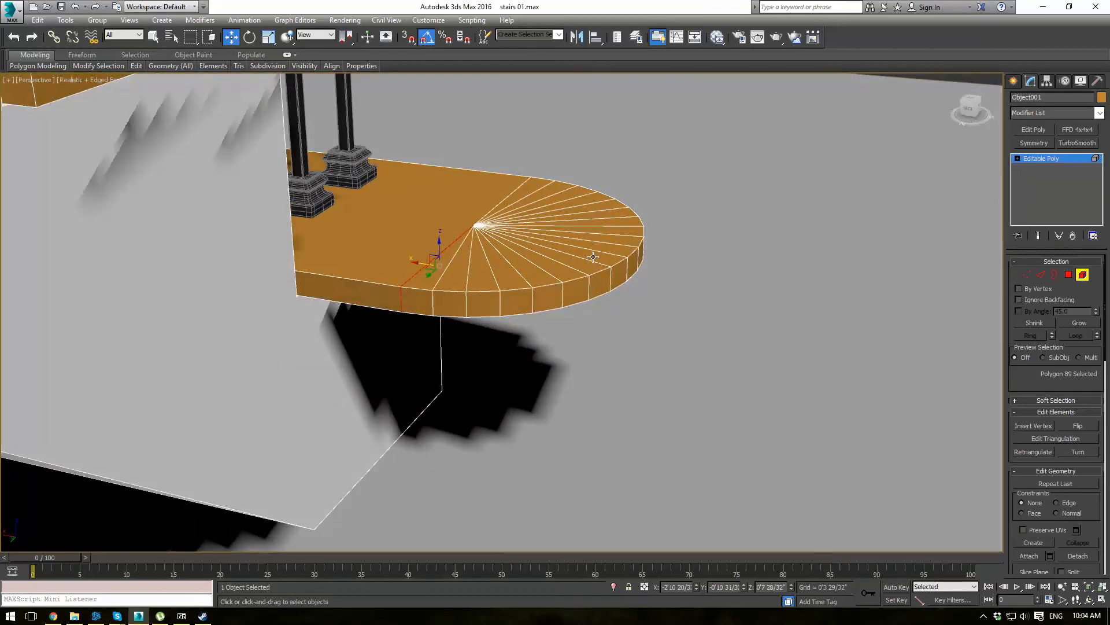
pyautogui.scroll(2, 593, 257)
pyautogui.click(1069, 275)
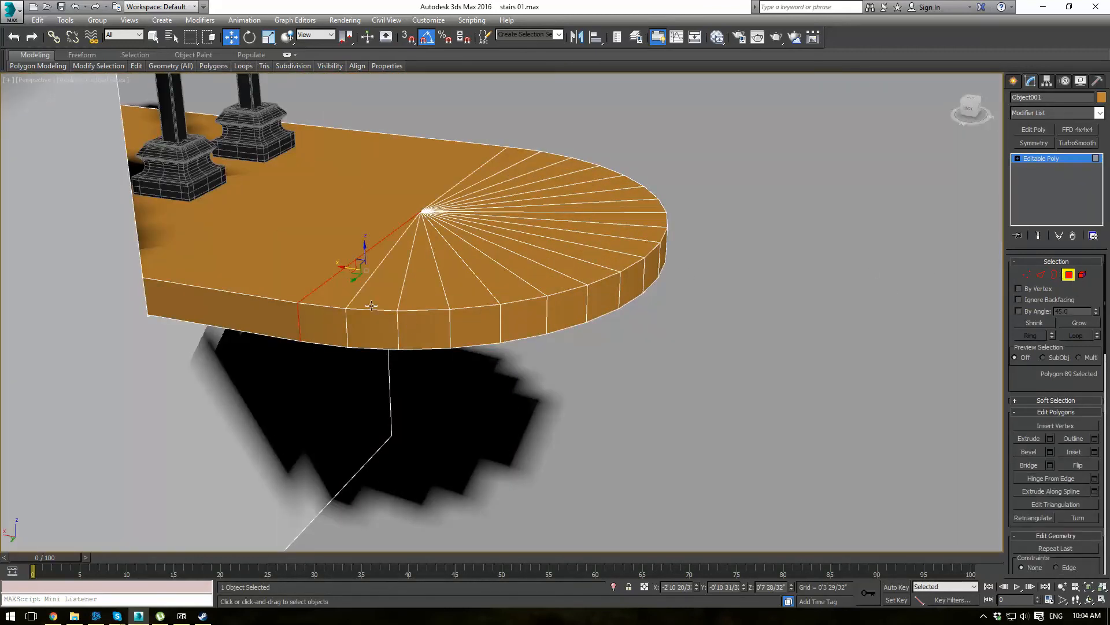
pyautogui.press('F3')
pyautogui.click(329, 296)
pyautogui.click(330, 297)
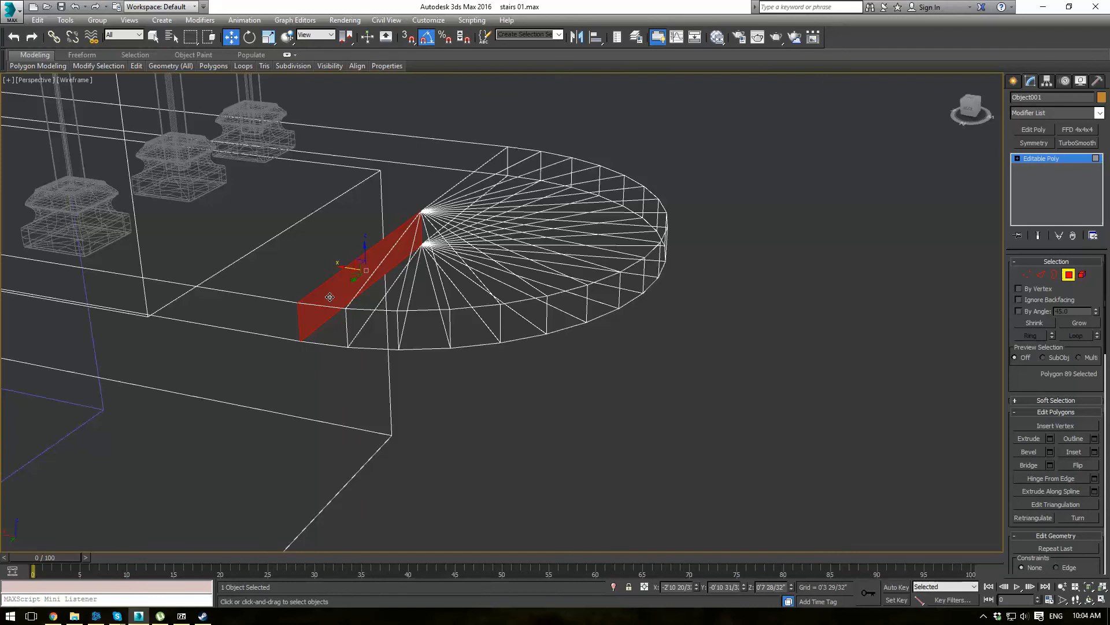
pyautogui.hotkey('ctrl', 'd')
# Return to vertex level and weld the four overlapping vertices where the rounded end meets the tread's rear edge.
pyautogui.click(1026, 276)
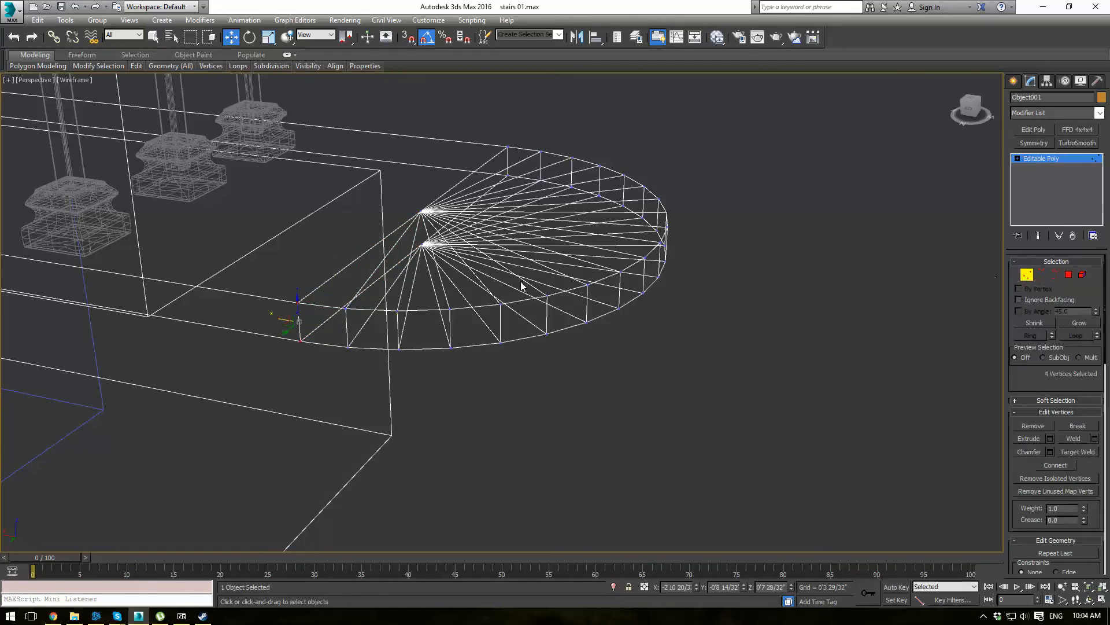
pyautogui.click(1095, 439)
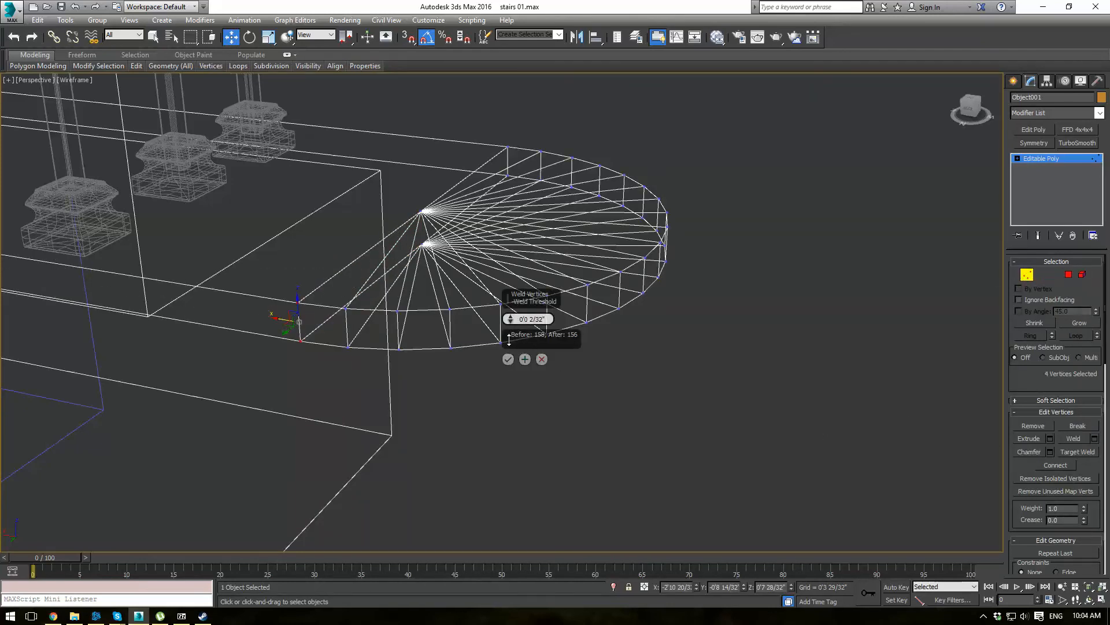
pyautogui.click(509, 359)
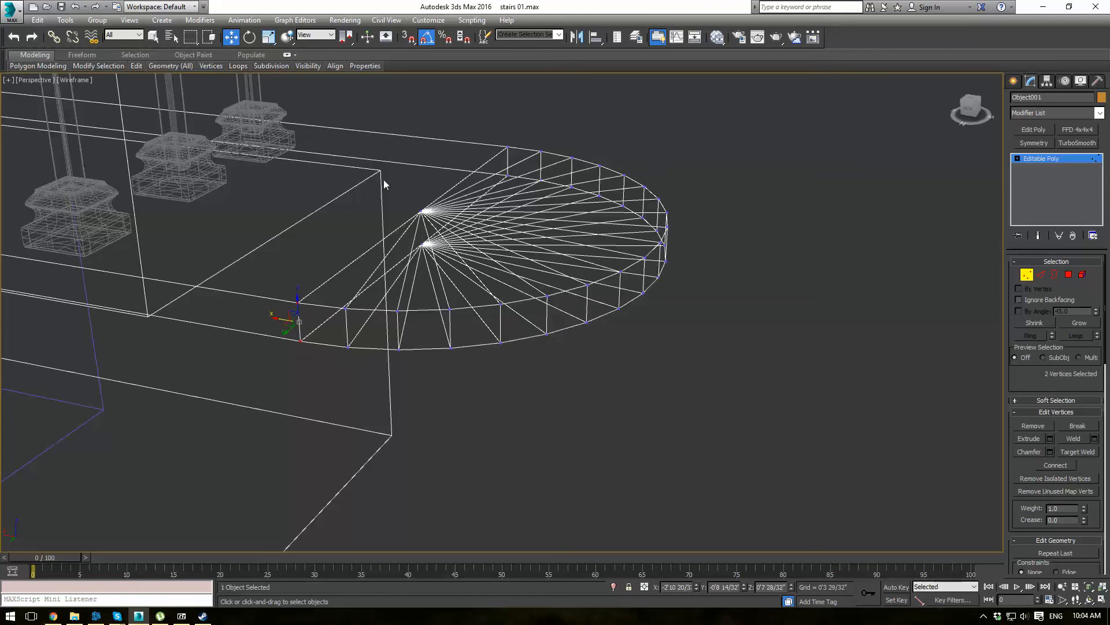
# Select the upper and lower centre vertices of the semicircle in turn and apply a weld to each.
pyautogui.moveTo(397, 190); pyautogui.dragTo(434, 227)
pyautogui.click(1095, 439)
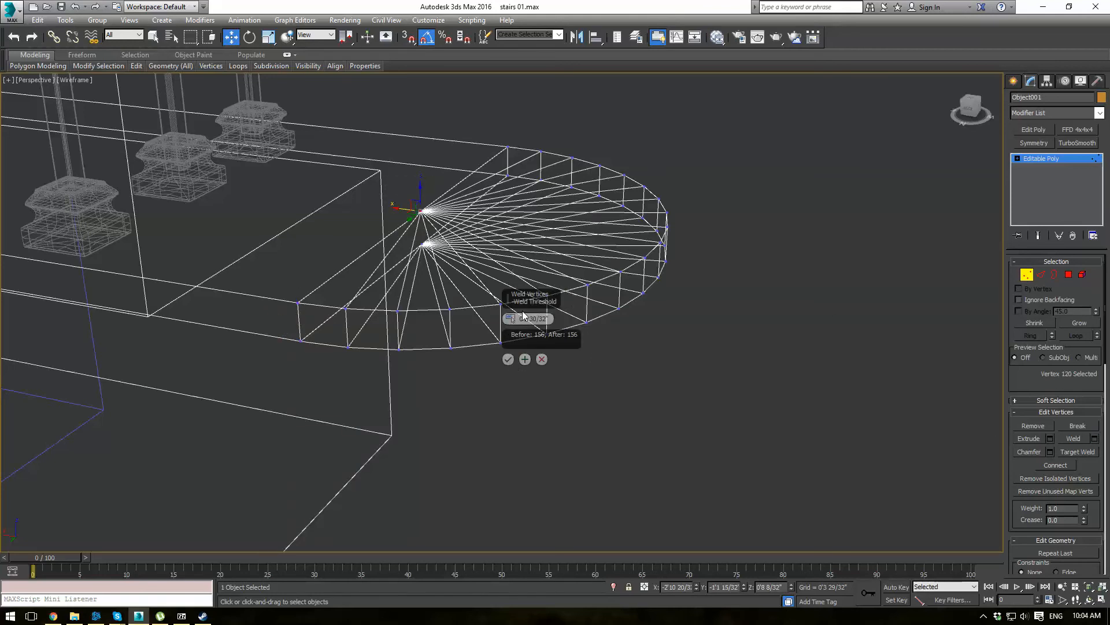
pyautogui.click(508, 359)
pyautogui.click(381, 233)
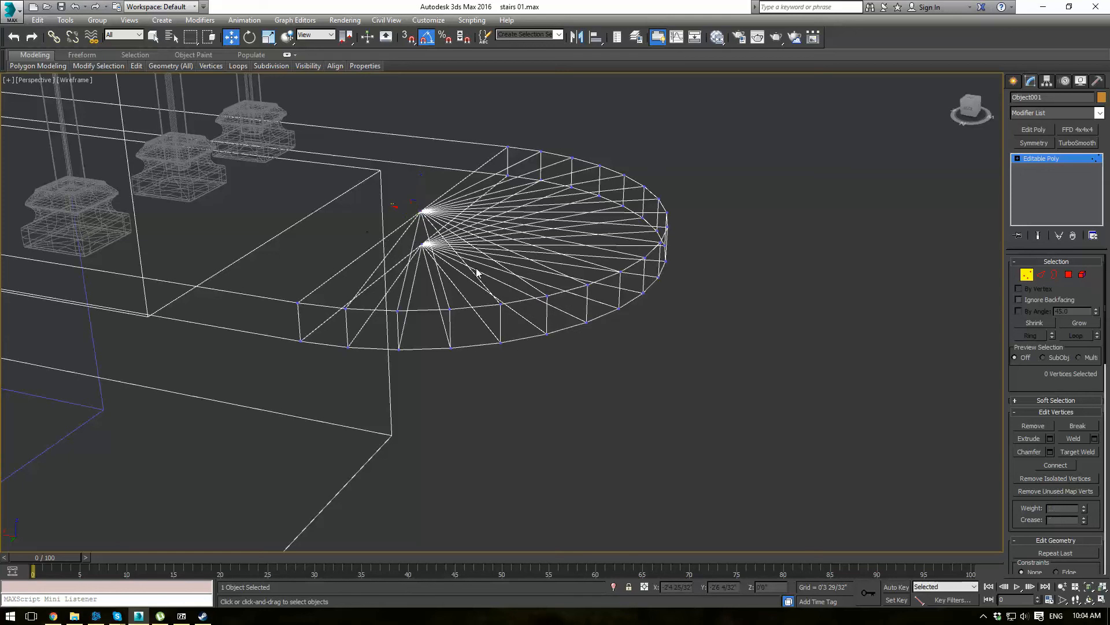
pyautogui.click(413, 241)
pyautogui.click(1094, 439)
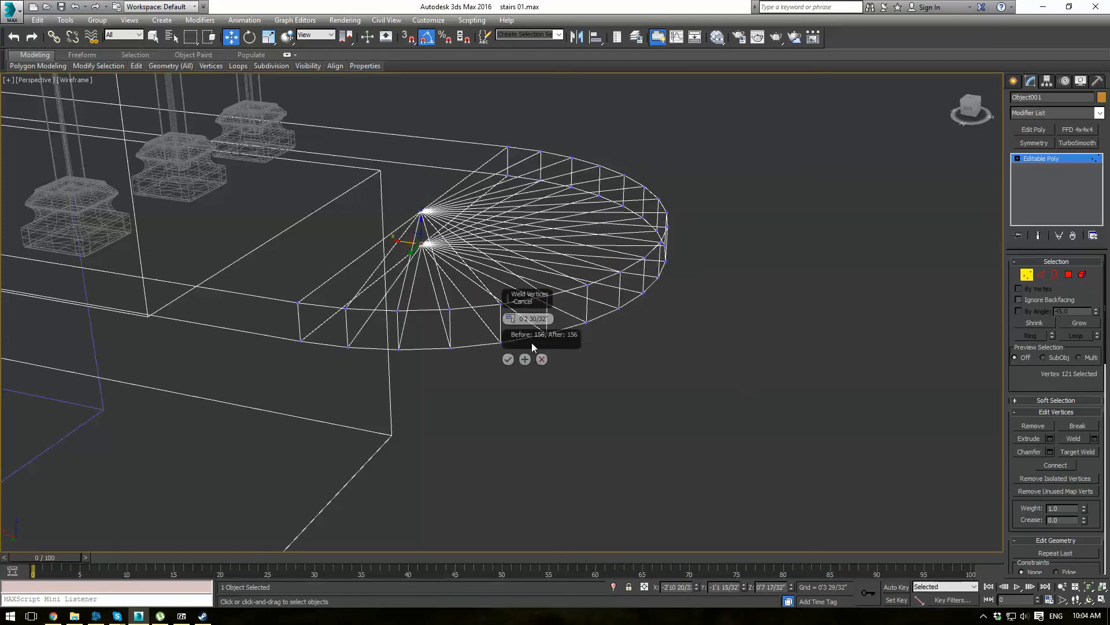
pyautogui.click(508, 359)
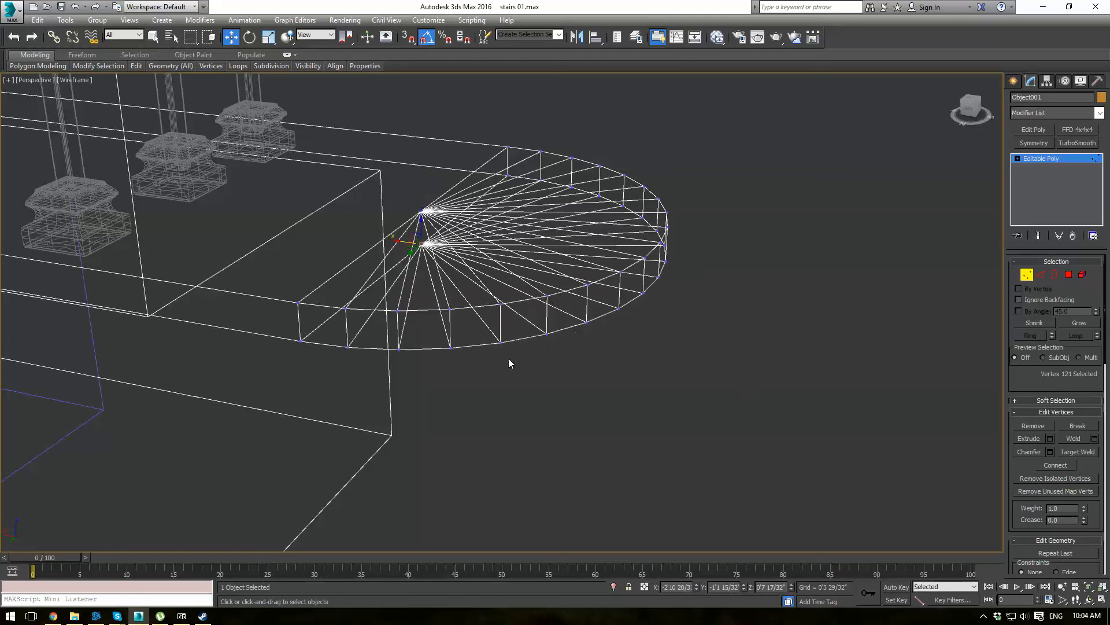
# Leave vertex level, restore the shaded display and review the whole staircase and its bottom tread.
pyautogui.click(1013, 159)
pyautogui.press('F3')
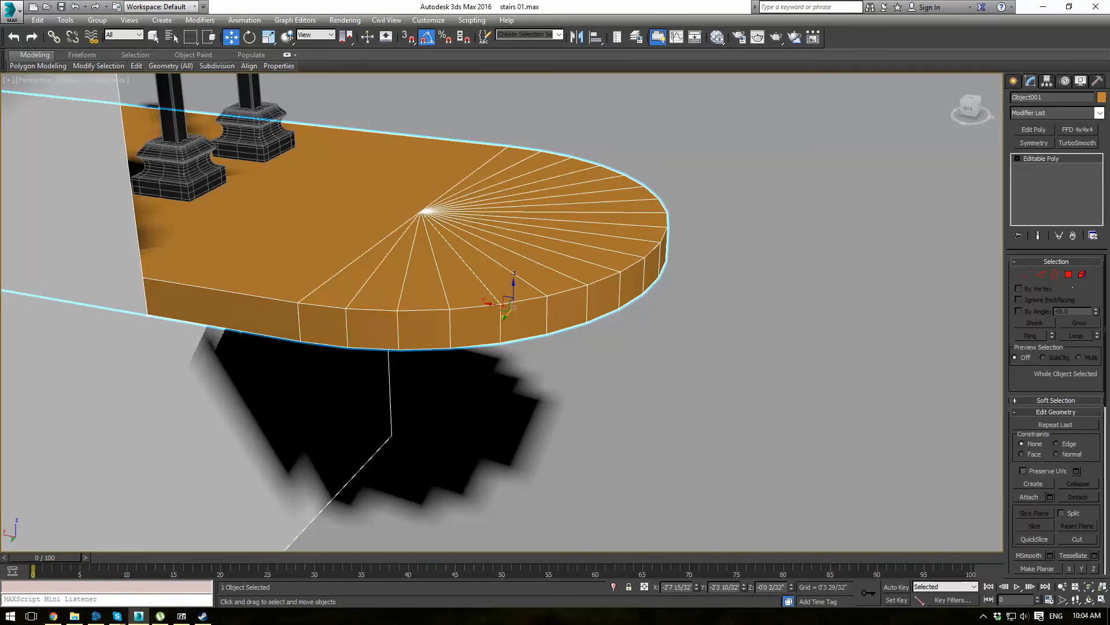
pyautogui.scroll(-2, 509, 293)
pyautogui.keyDown('alt'); pyautogui.moveTo(509, 292); pyautogui.dragTo(580, 191, button='middle'); pyautogui.keyUp('alt')
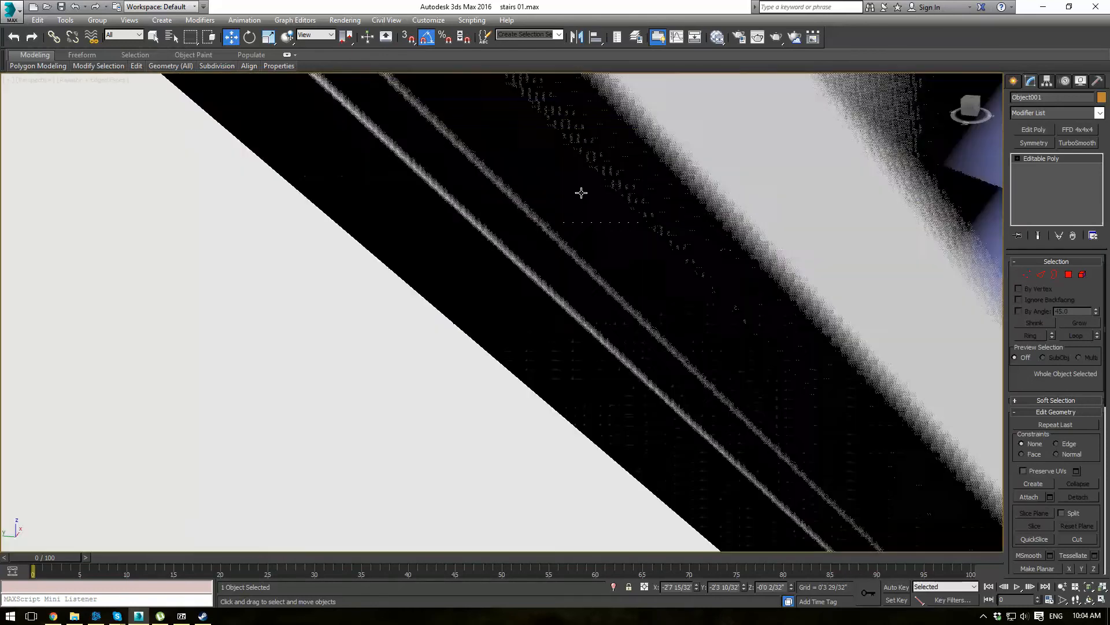
pyautogui.scroll(-5, 580, 191)
pyautogui.scroll(3, 598, 230)
pyautogui.scroll(2, 598, 230)
pyautogui.keyDown('alt'); pyautogui.moveTo(598, 231); pyautogui.dragTo(567, 243, button='middle'); pyautogui.keyUp('alt')
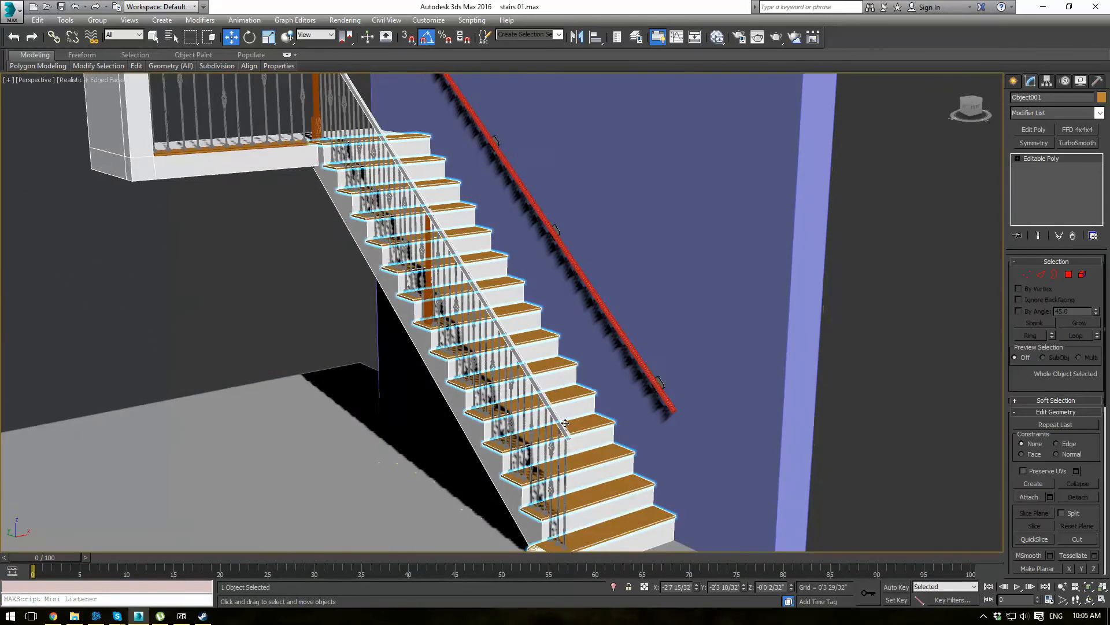
pyautogui.scroll(-6, 547, 243)
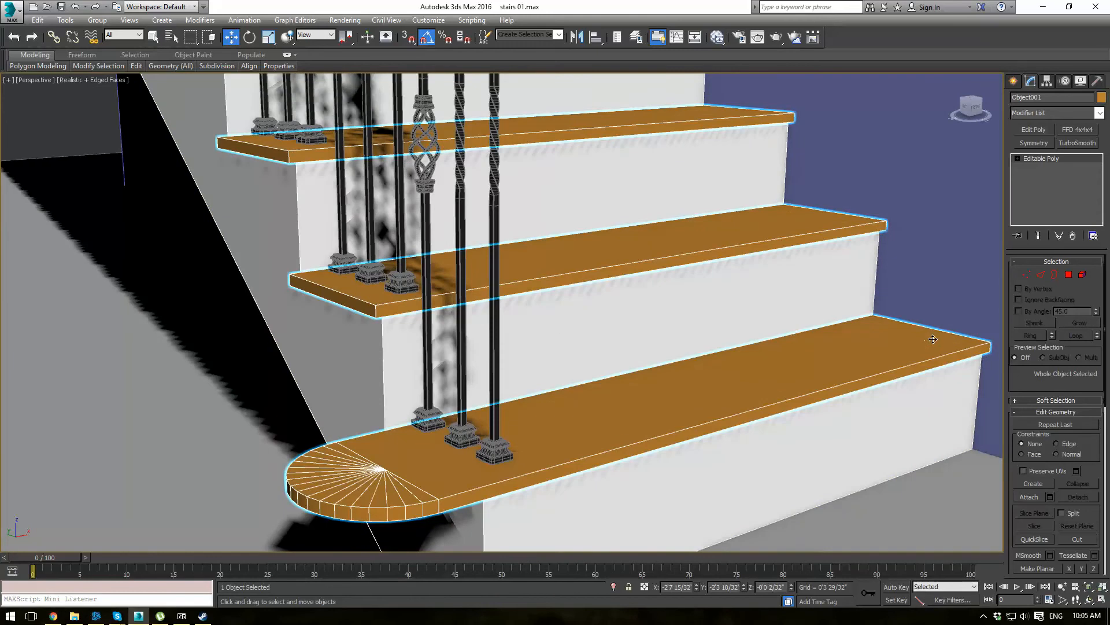
pyautogui.click(1068, 275)
pyautogui.scroll(-5, 787, 249)
pyautogui.keyDown('alt'); pyautogui.moveTo(787, 249); pyautogui.dragTo(878, 126, button='middle'); pyautogui.keyUp('alt')
pyautogui.press('F3')
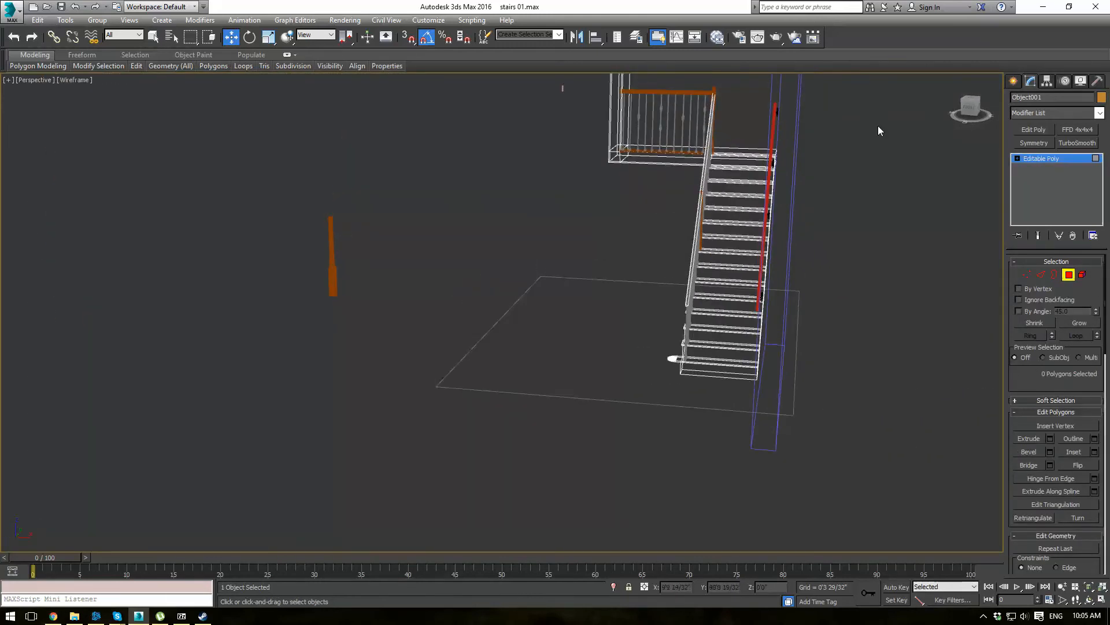
pyautogui.moveTo(879, 113); pyautogui.dragTo(748, 408)
pyautogui.moveTo(659, 168); pyautogui.dragTo(744, 473)
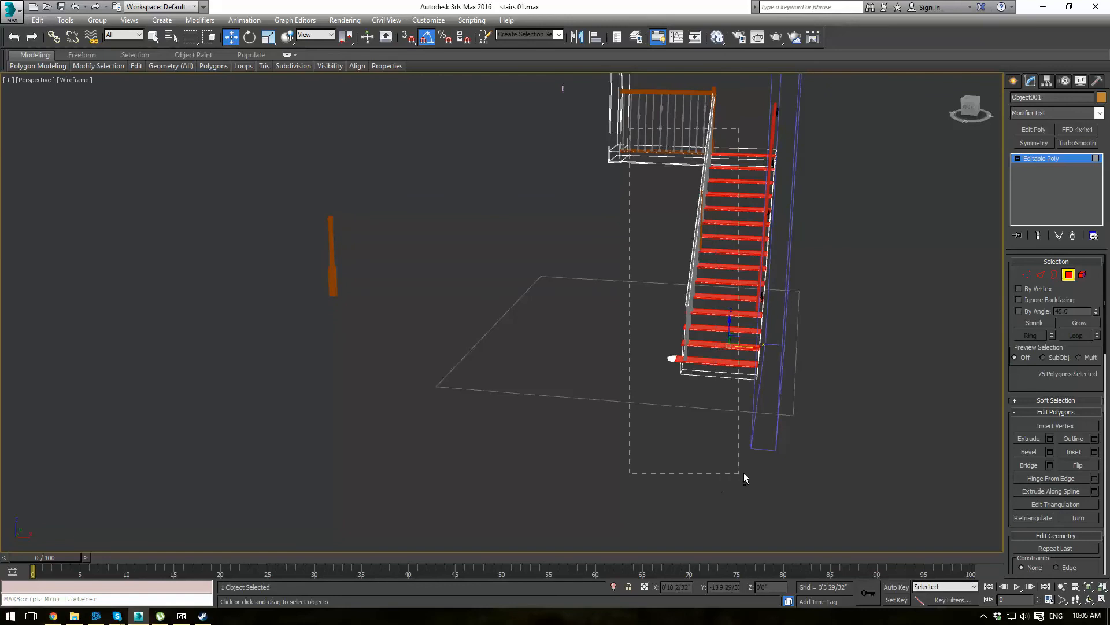
pyautogui.keyDown('alt'); pyautogui.moveTo(743, 473); pyautogui.dragTo(840, 215, button='middle'); pyautogui.keyUp('alt')
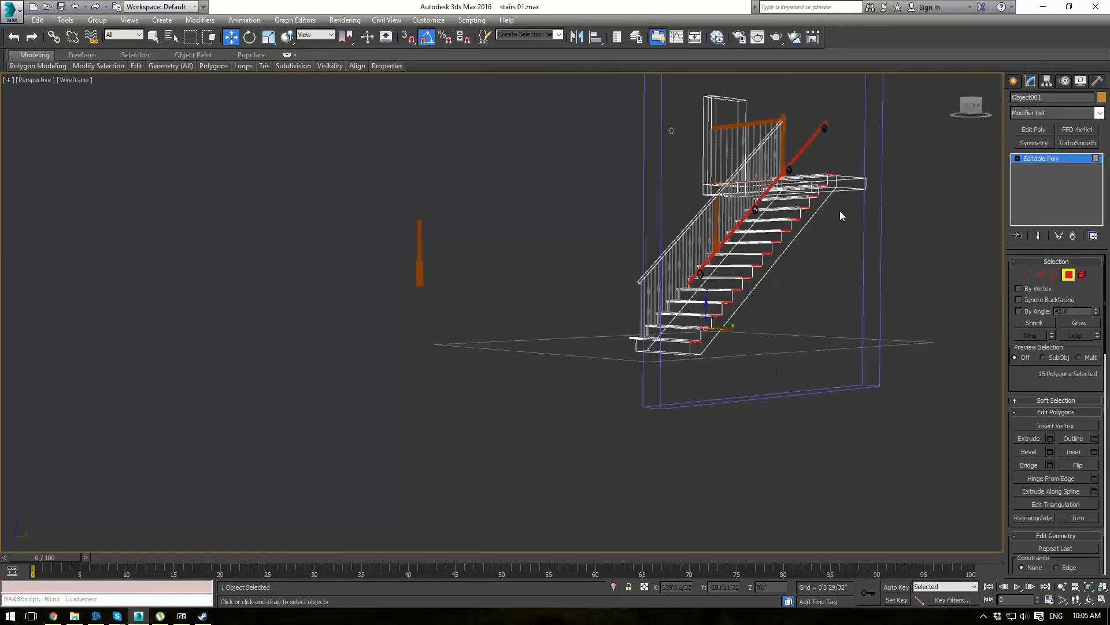
pyautogui.click(722, 355)
pyautogui.scroll(3, 722, 355)
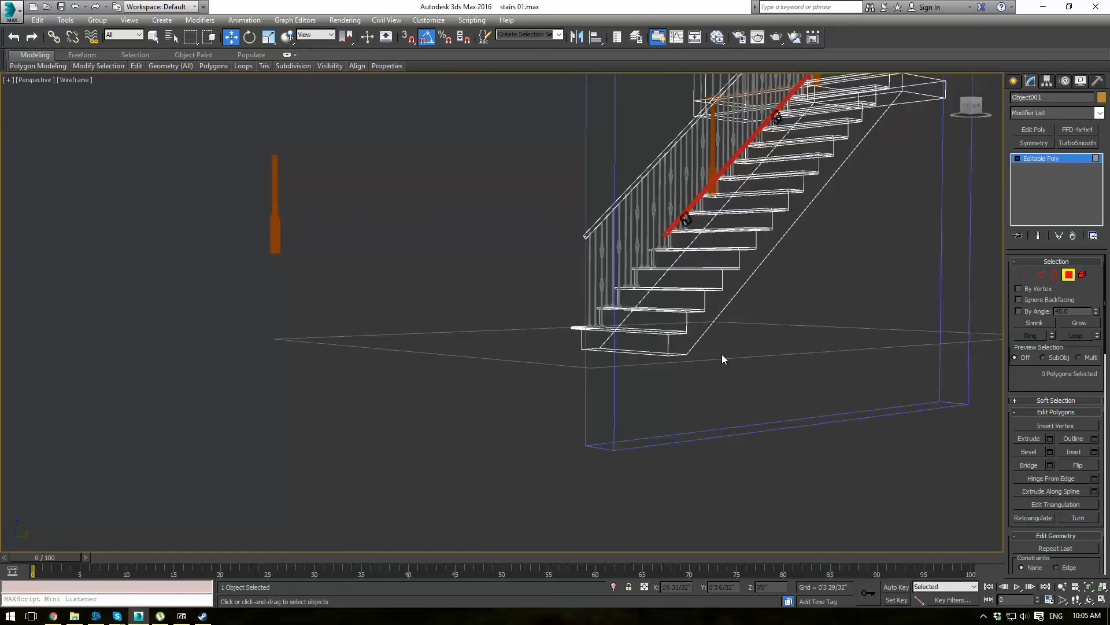
pyautogui.press('F3')
pyautogui.moveTo(638, 293)
pyautogui.keyDown('alt'); pyautogui.mouseDown(button='middle')
pyautogui.moveTo(665, 325)
pyautogui.moveTo(722, 304)
pyautogui.mouseUp(button='middle'); pyautogui.keyUp('alt')
pyautogui.scroll(3, 722, 304)
pyautogui.scroll(-2, 761, 247)
pyautogui.moveTo(760, 247); pyautogui.dragTo(676, 271, button='middle')
pyautogui.click(1044, 156)
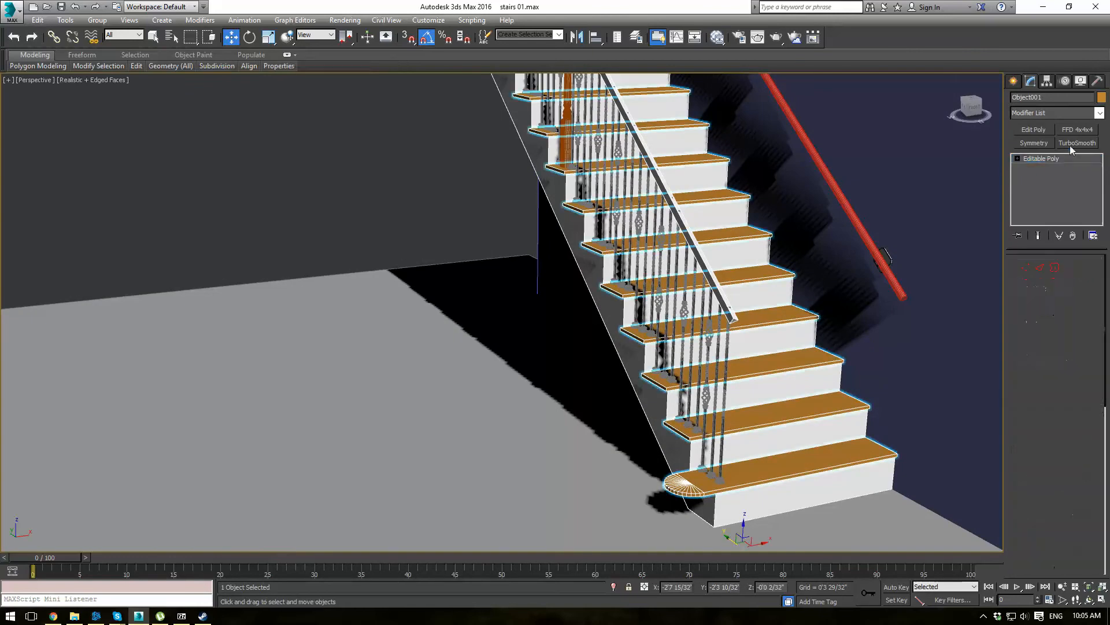
# Add a Chamfer modifier to the whole treads object.
pyautogui.click(1099, 114)
pyautogui.click(1029, 296)
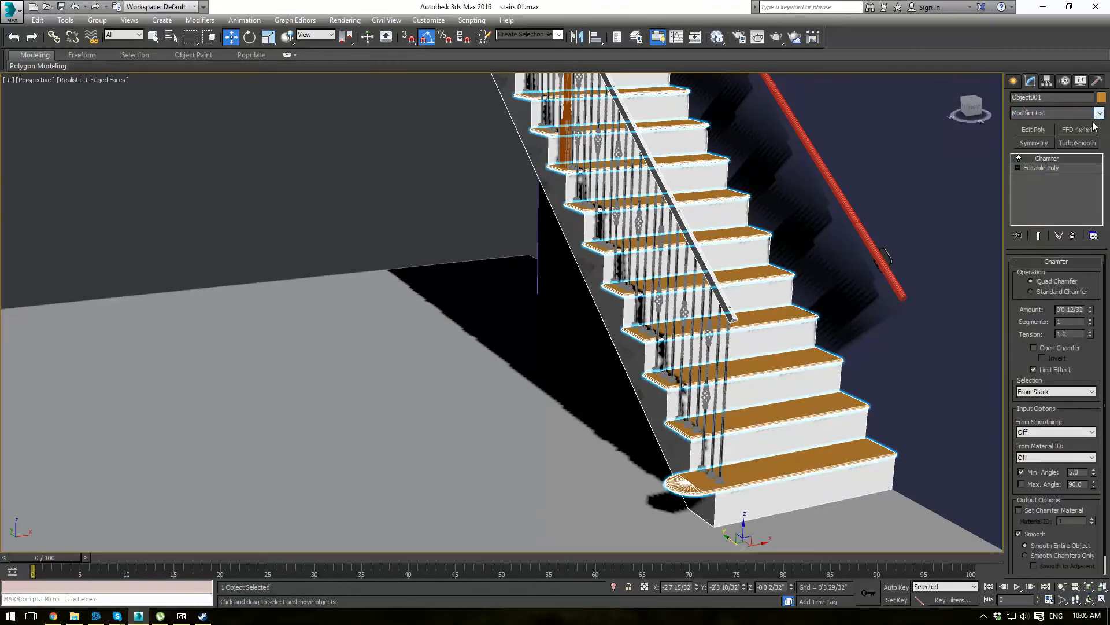
pyautogui.scroll(3, 765, 426)
pyautogui.scroll(3, 757, 421)
pyautogui.moveTo(729, 312); pyautogui.dragTo(746, 379, button='middle')
pyautogui.scroll(-10, 746, 378)
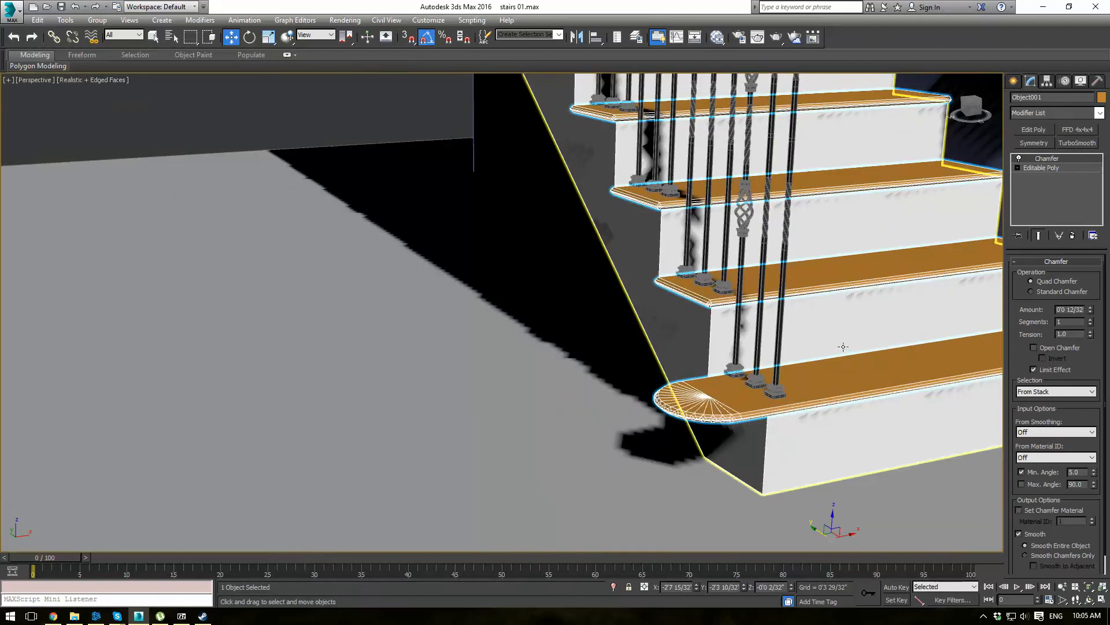
# Set the treads' chamfer amount to 0'0 3/32" and its tension to 0.5.
pyautogui.keyDown('alt'); pyautogui.moveTo(818, 525); pyautogui.dragTo(647, 367, button='middle'); pyautogui.keyUp('alt')
pyautogui.scroll(8, 647, 367)
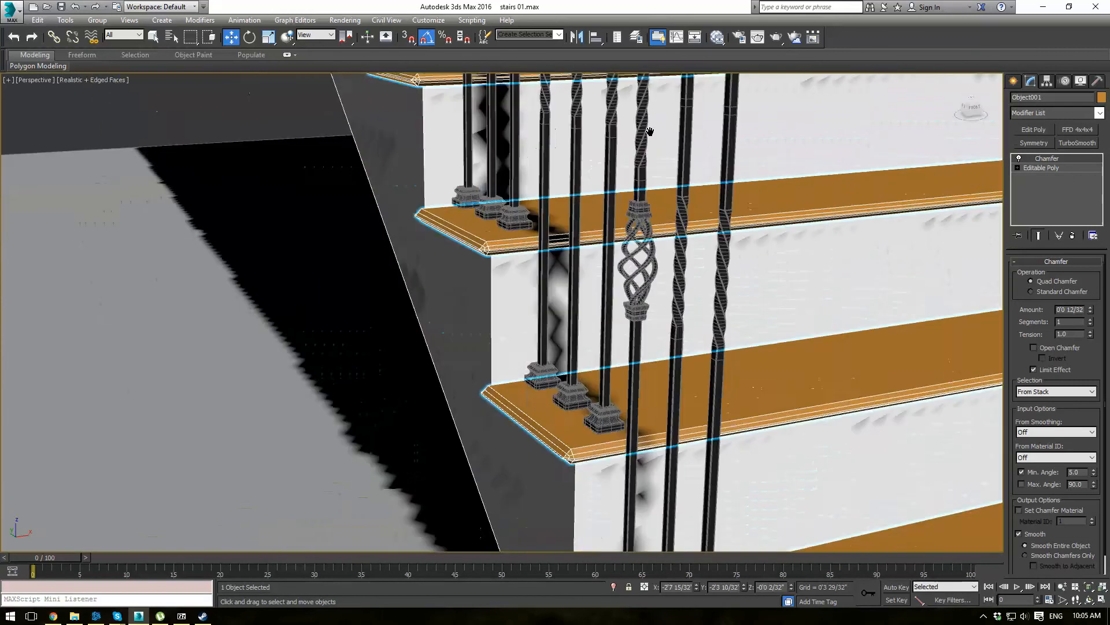
pyautogui.moveTo(740, 240); pyautogui.dragTo(584, 116, button='middle')
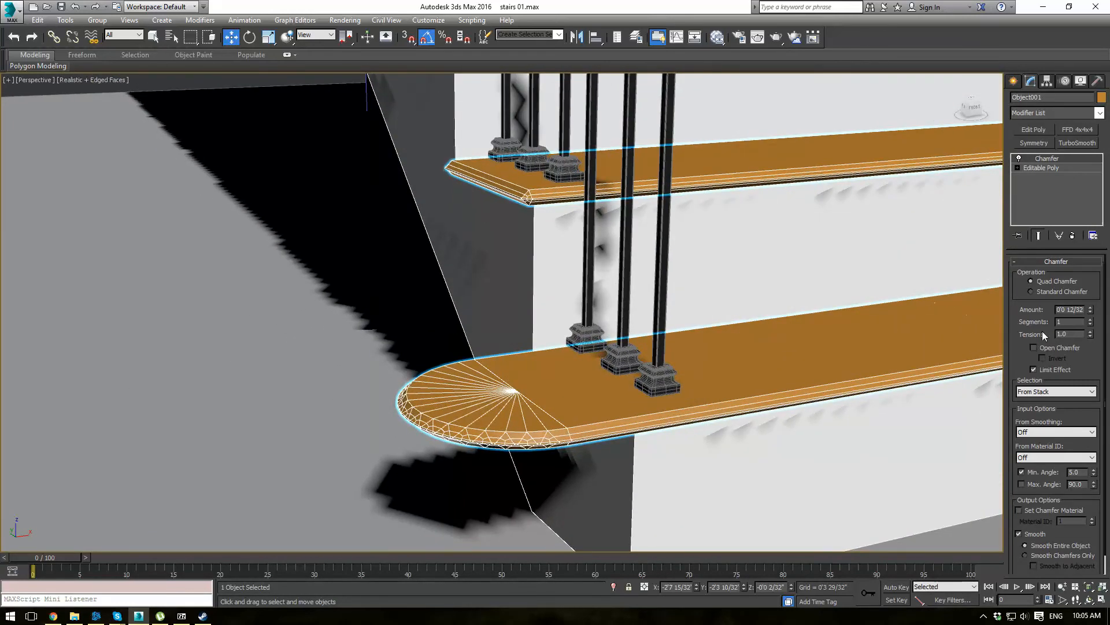
pyautogui.moveTo(1089, 313); pyautogui.dragTo(1090, 350)
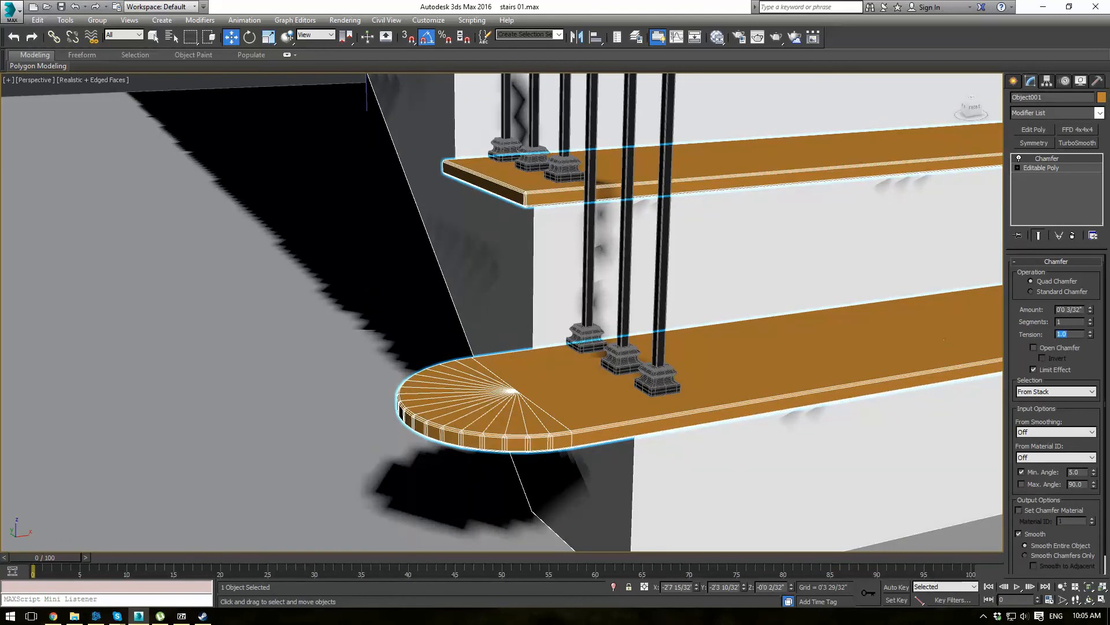
pyautogui.write('0.5')
pyautogui.press('Return')
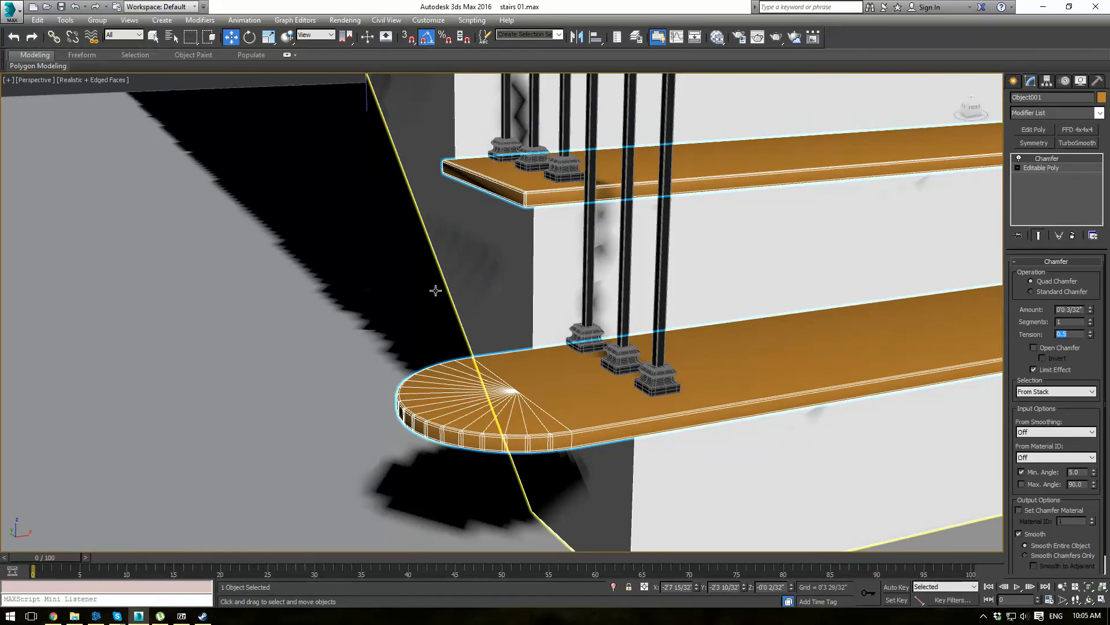
# Turn off the edged-faces display to view the chamfered bottom tread without its mesh lines.
pyautogui.scroll(5, 380, 262)
pyautogui.press('F4')
pyautogui.scroll(-5, 395, 271)
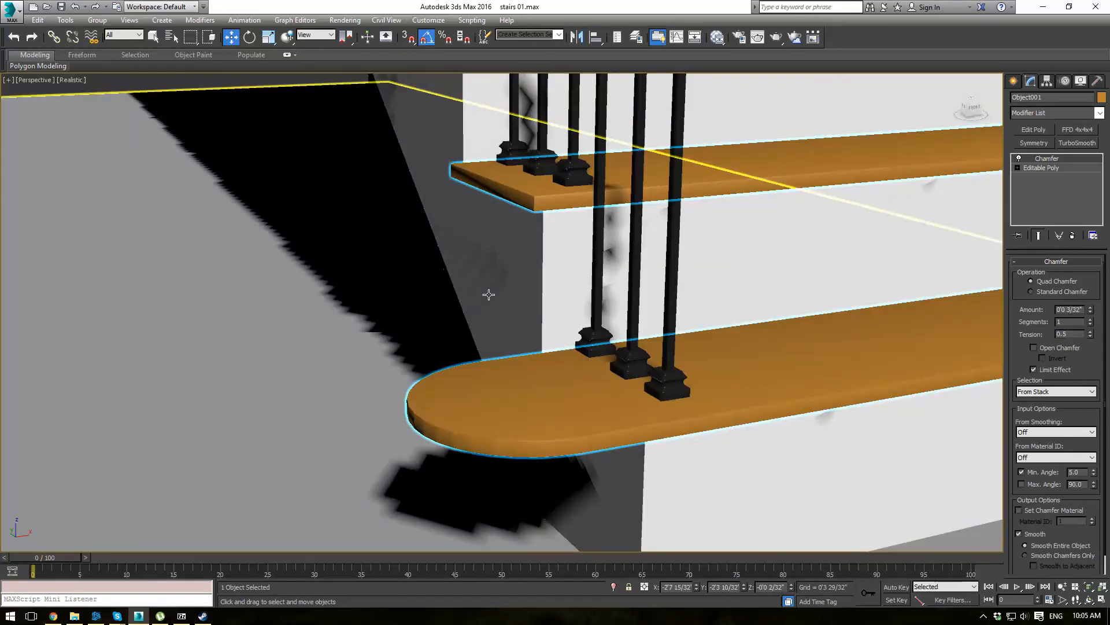
# Try a TurboSmooth modifier with up to two iterations on the treads and delete it again.
pyautogui.click(1078, 142)
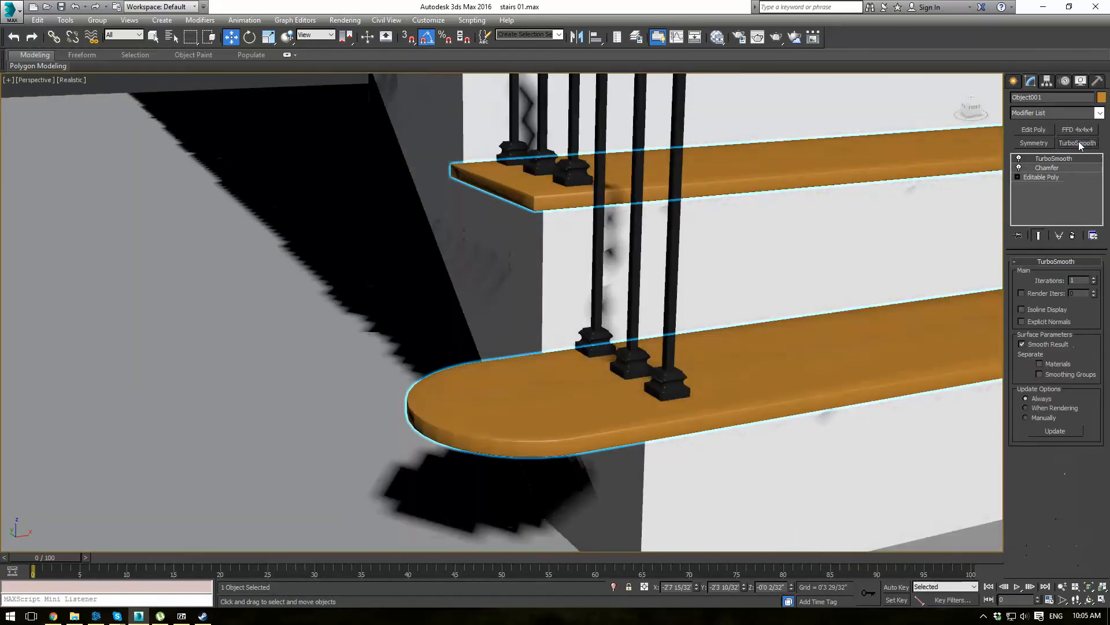
pyautogui.click(1094, 278)
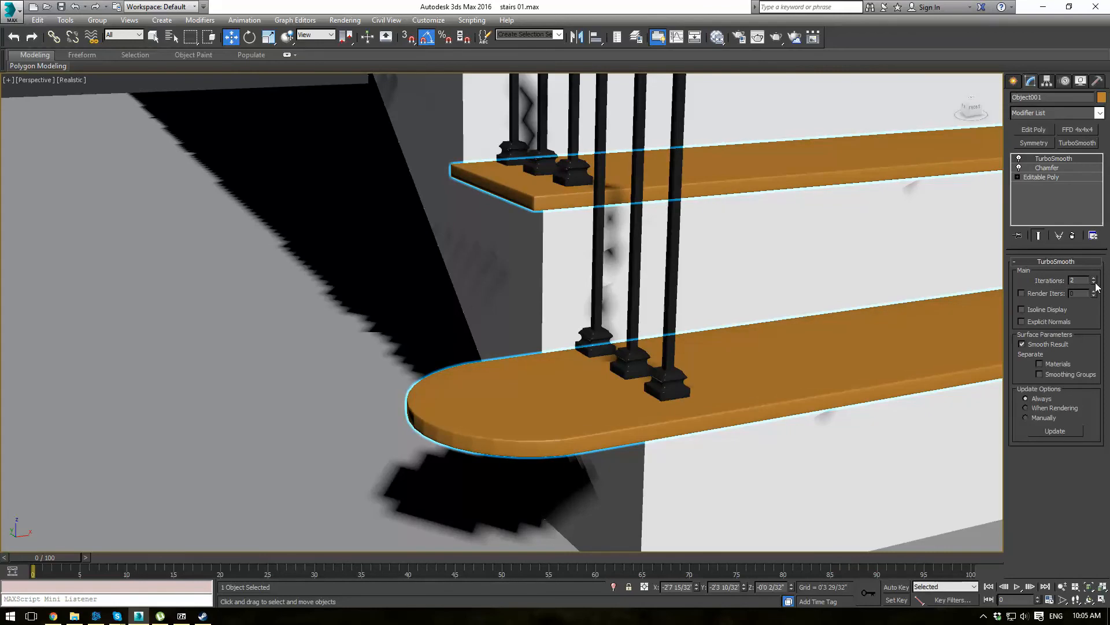
pyautogui.click(1094, 283)
pyautogui.rightClick(1060, 156)
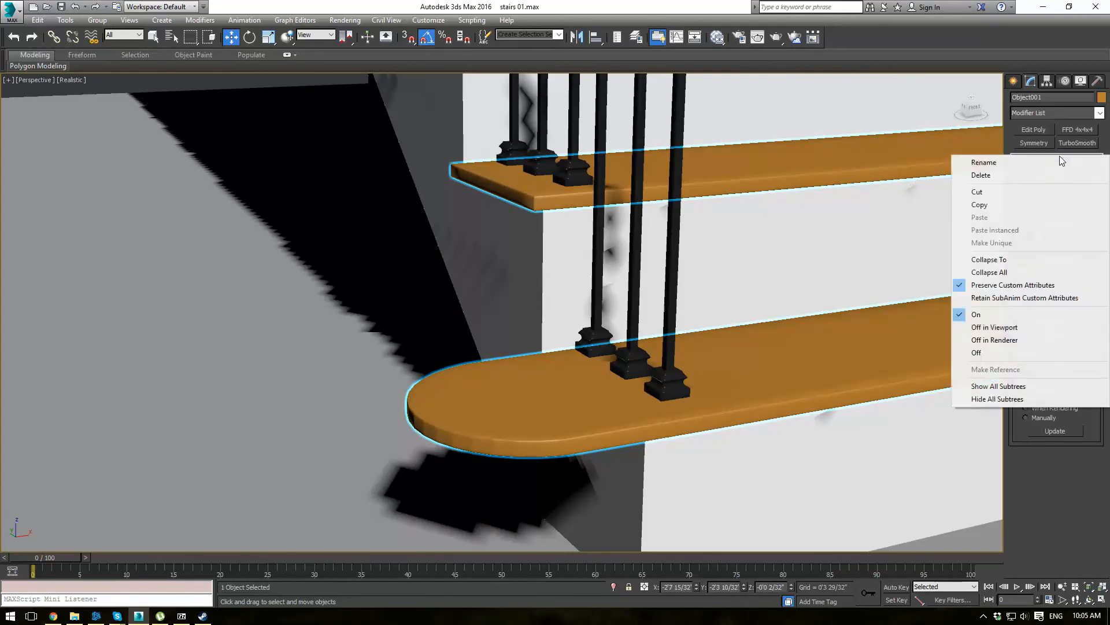
pyautogui.click(1039, 176)
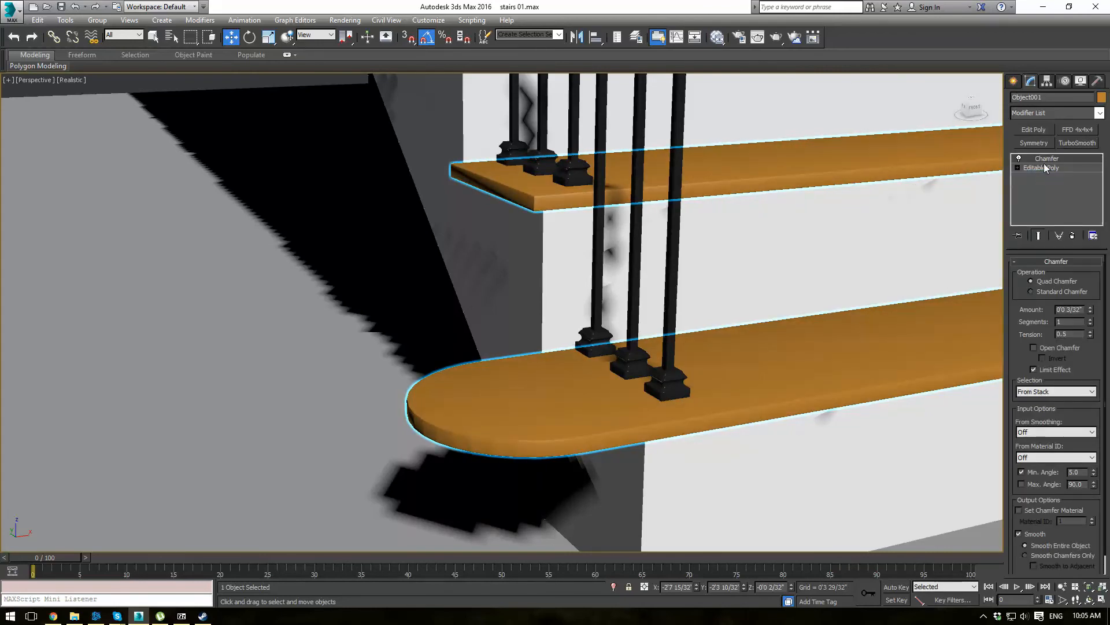
# Set the minimum angle of the treads' Chamfer modifier to 80, checking the mesh at the rounded tread end.
pyautogui.click(1044, 166)
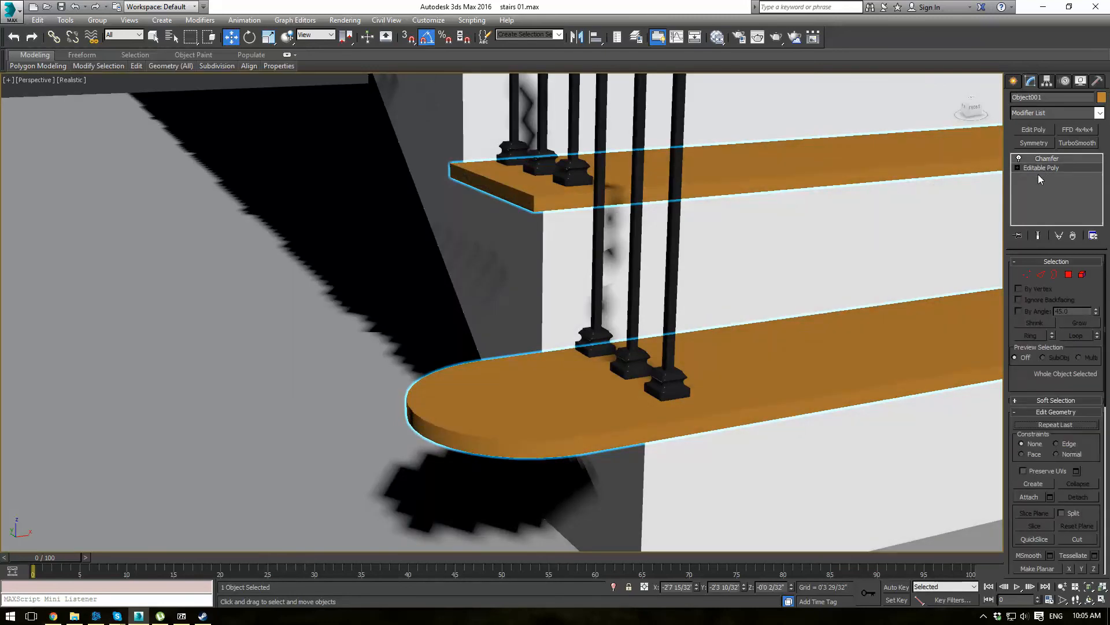
pyautogui.click(1038, 161)
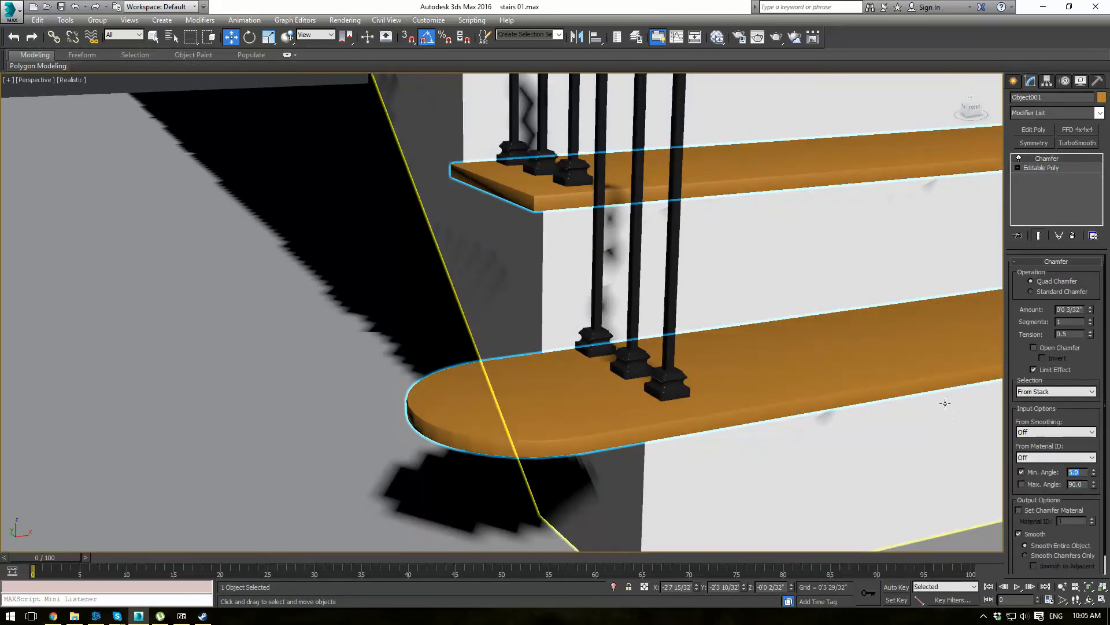
pyautogui.moveTo(607, 483); pyautogui.dragTo(623, 419, button='middle')
pyautogui.press('F4')
pyautogui.scroll(4, 591, 415)
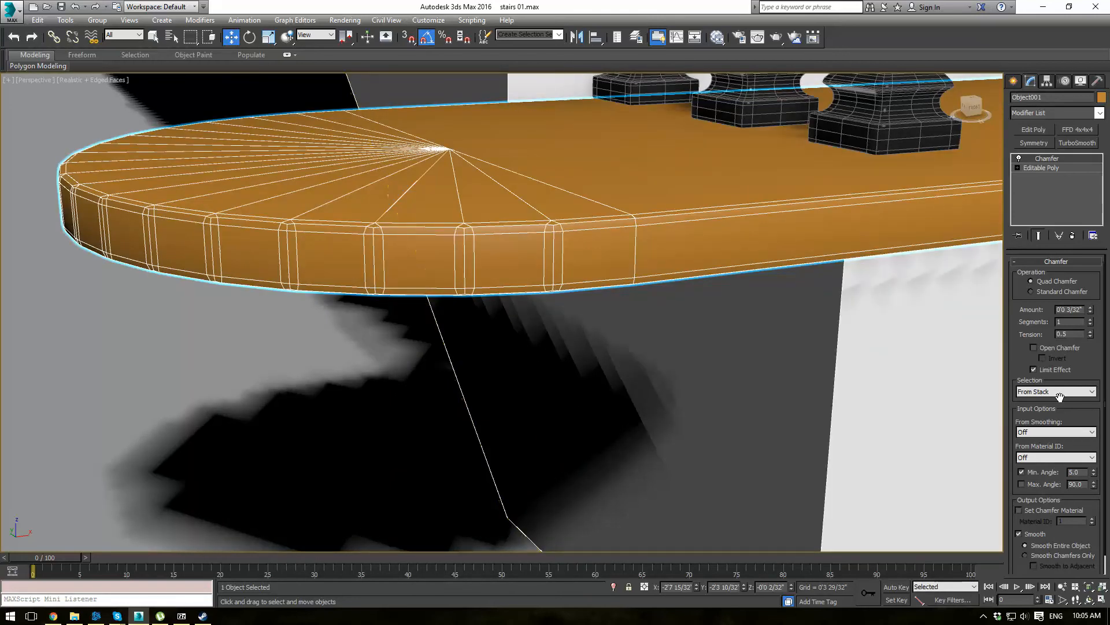
pyautogui.write('80')
pyautogui.press('Return')
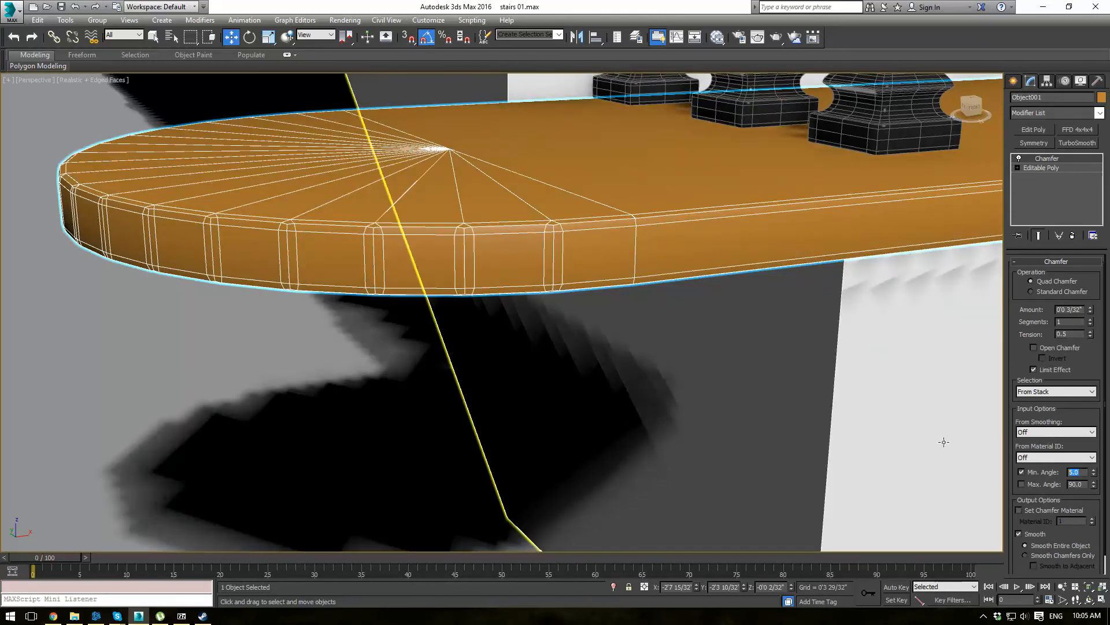
# Turn off the edged-faces display and review the chamfered treads from close up and from farther away.
pyautogui.scroll(-6, 641, 287)
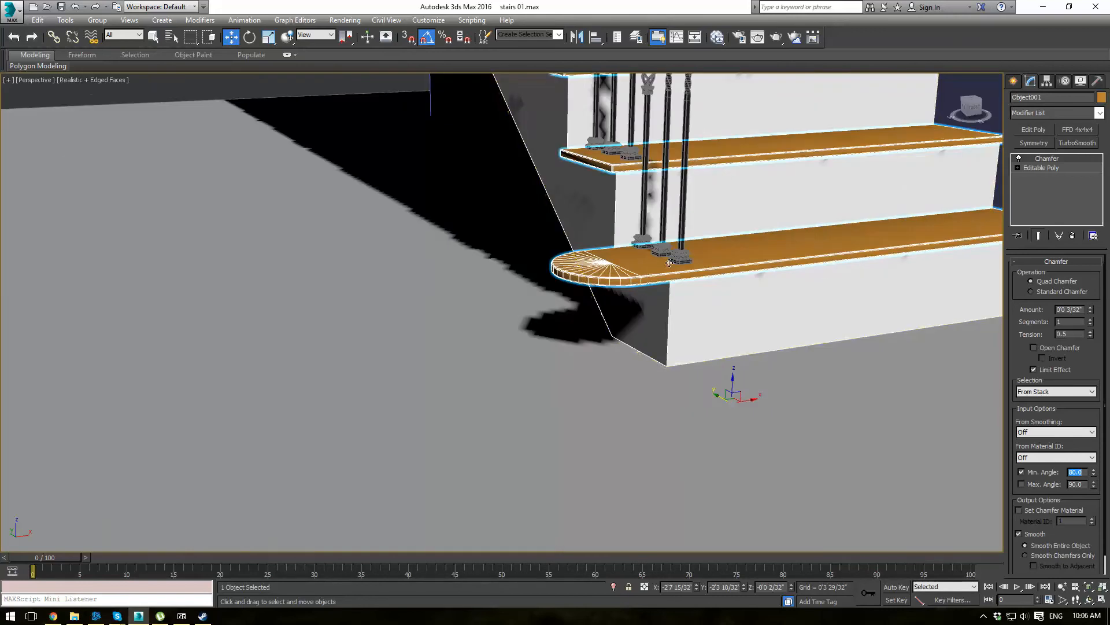
pyautogui.press('F4')
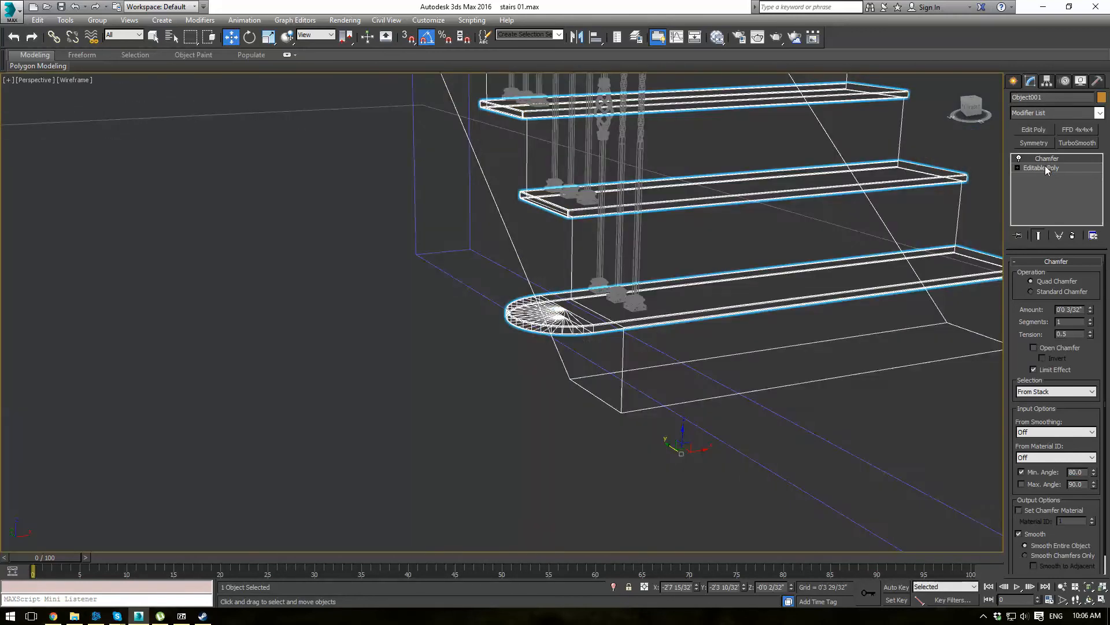
pyautogui.scroll(5, 707, 285)
pyautogui.scroll(-3, 707, 285)
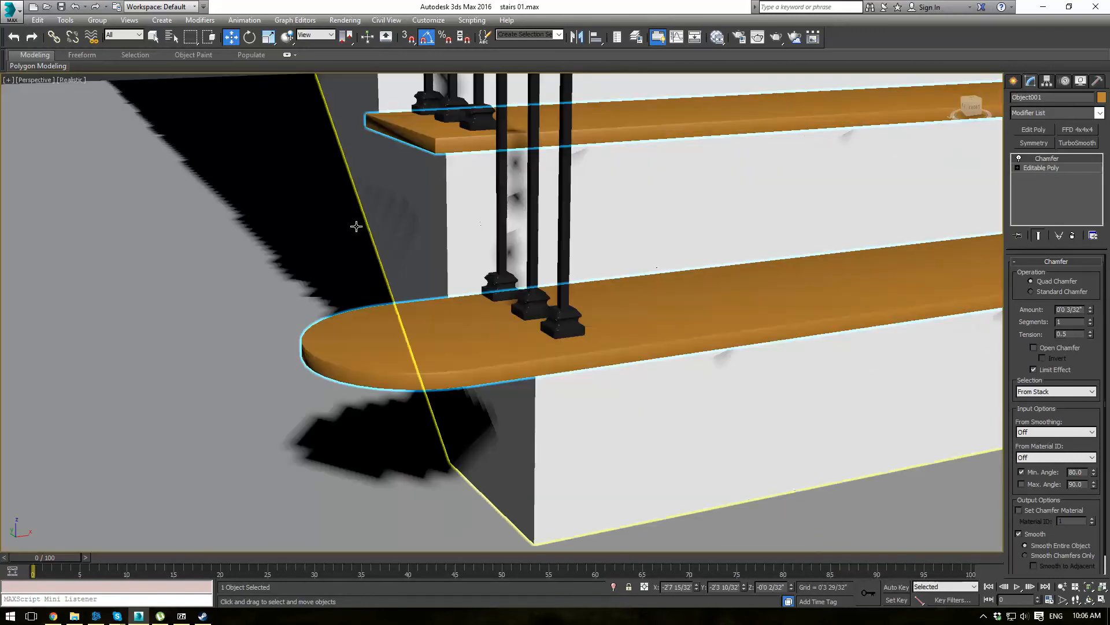
pyautogui.click(318, 225)
pyautogui.scroll(-5, 379, 219)
pyautogui.scroll(8, 382, 225)
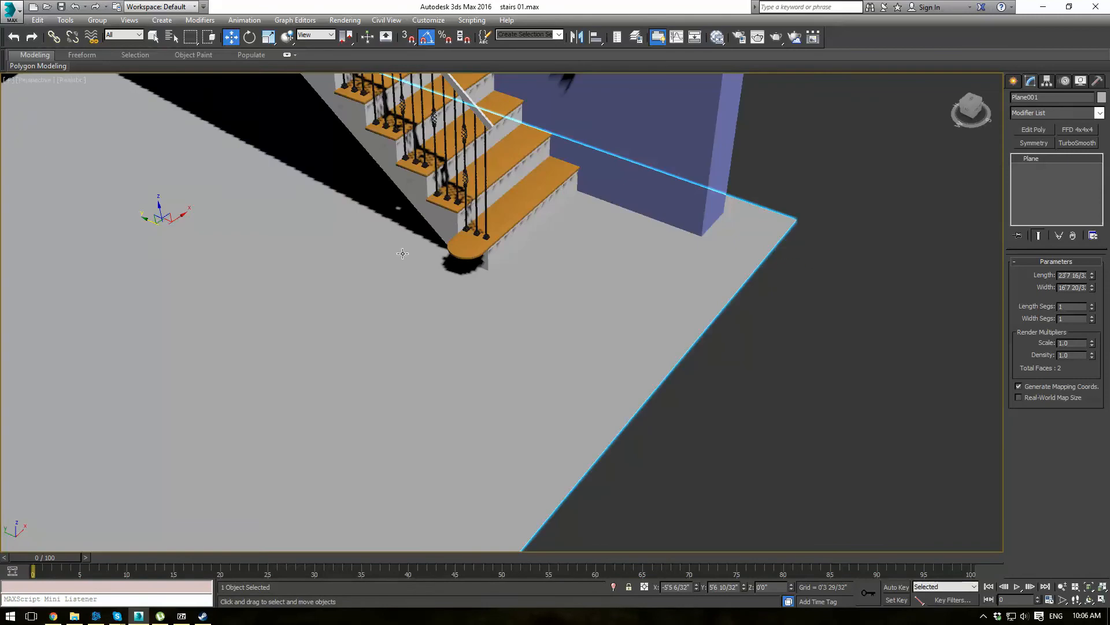
# Clone the rounded bottom tread straight down to floor level, Z about 0'0 10/32", keeping the copy as an element of the treads object.
pyautogui.click(498, 248)
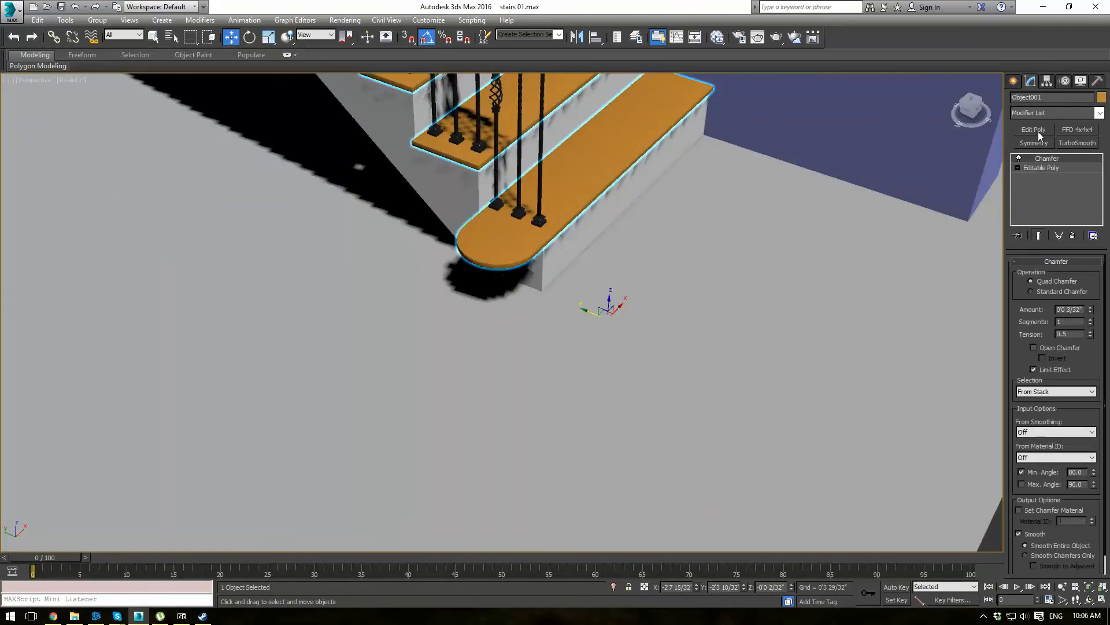
pyautogui.click(1044, 168)
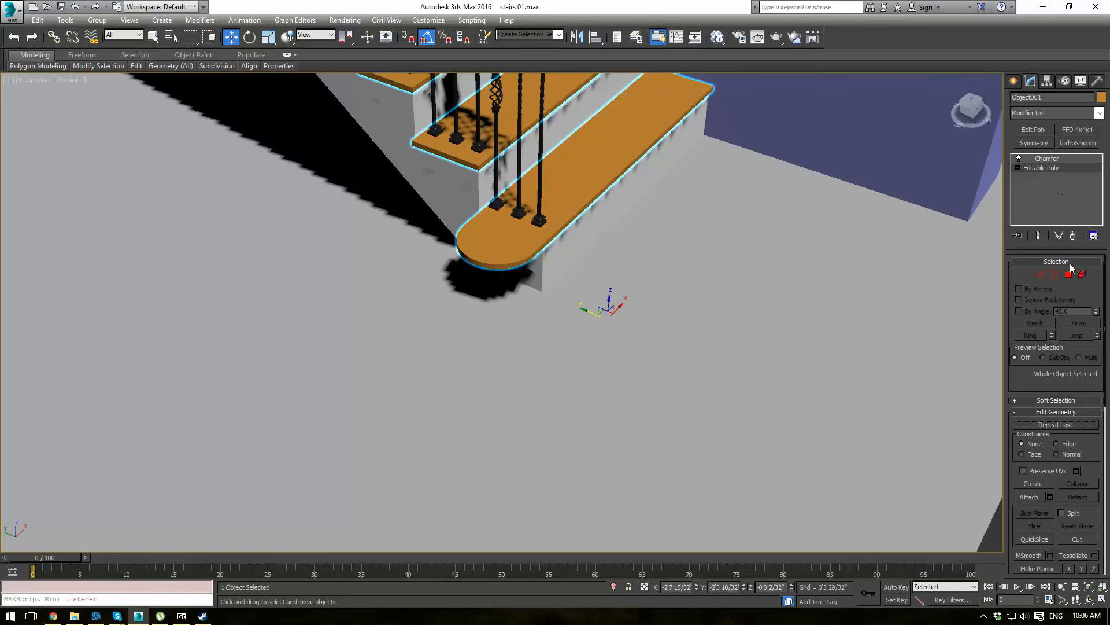
pyautogui.click(1083, 274)
pyautogui.click(526, 246)
pyautogui.press('f')
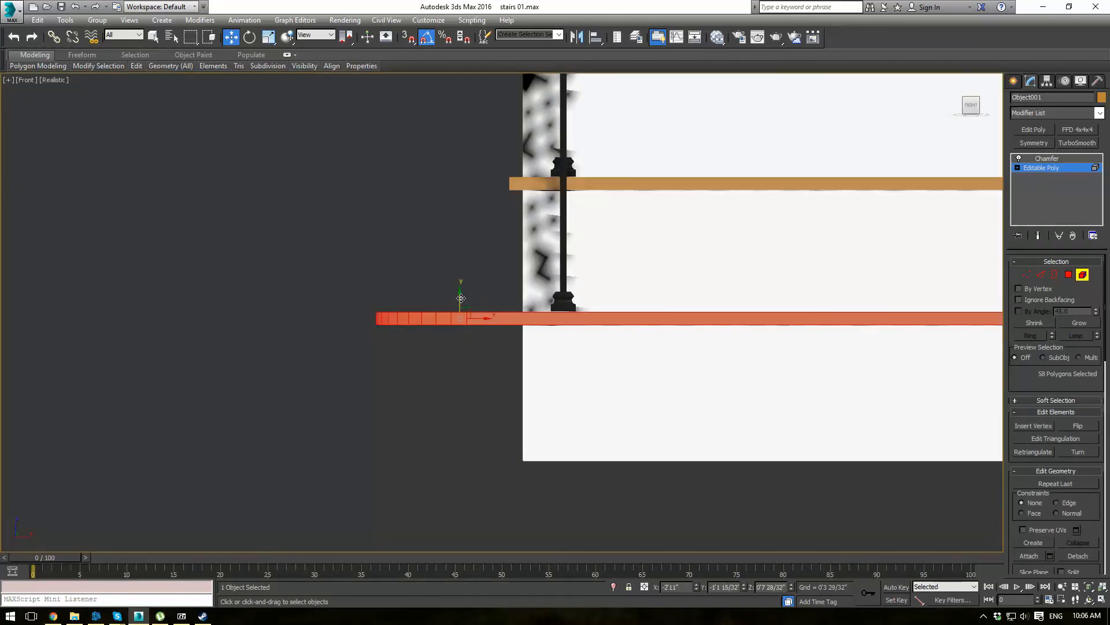
pyautogui.keyDown('shift'); pyautogui.moveTo(461, 298); pyautogui.dragTo(464, 434); pyautogui.keyUp('shift')
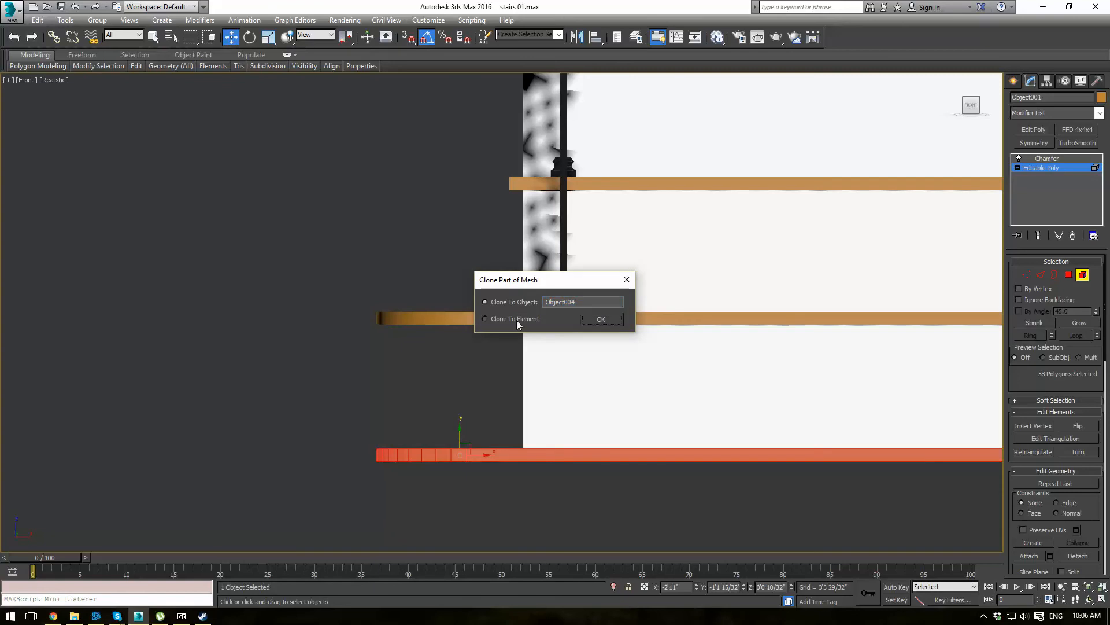
pyautogui.click(516, 320)
pyautogui.click(606, 321)
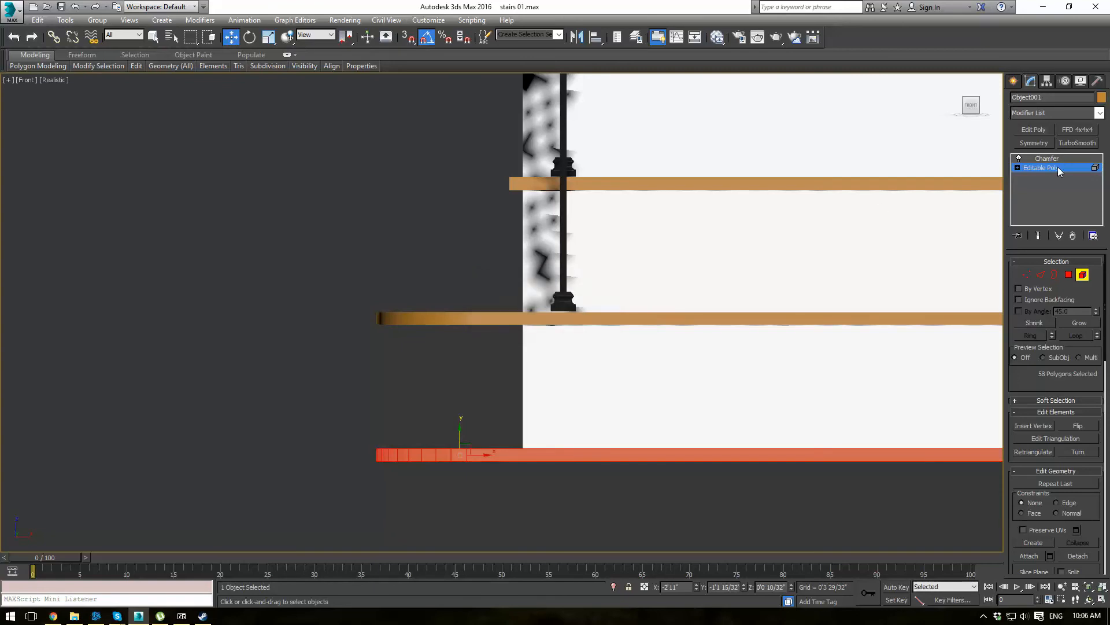
# Return to the Chamfer level, deselect the treads and examine the floor-level copy around the first step in perspective.
pyautogui.click(1047, 159)
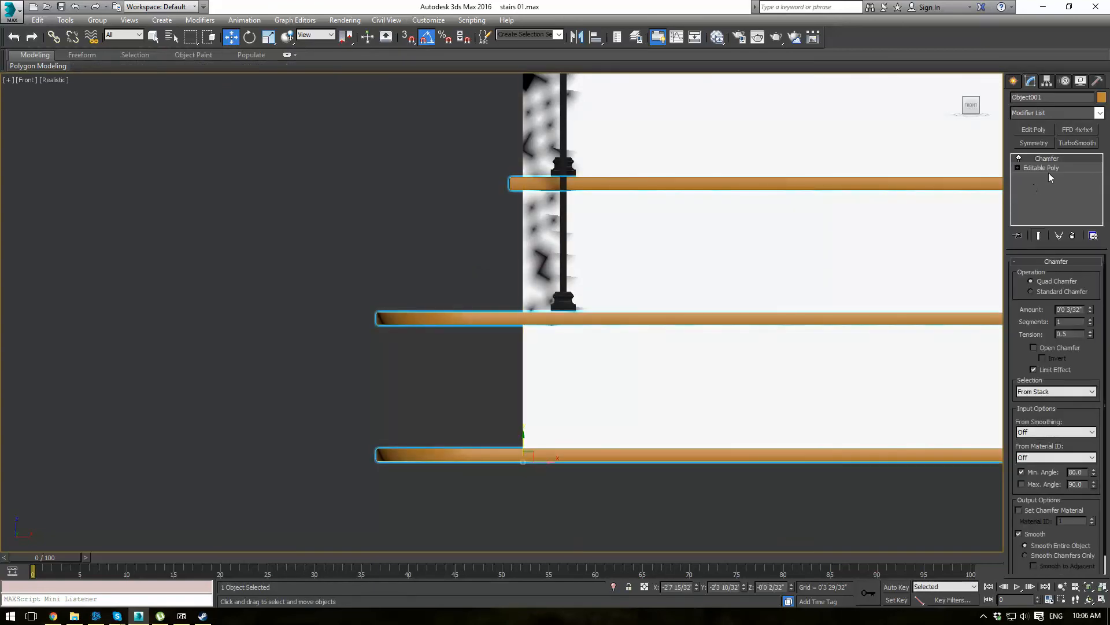
pyautogui.click(519, 217)
pyautogui.press('p')
pyautogui.scroll(-2, 429, 217)
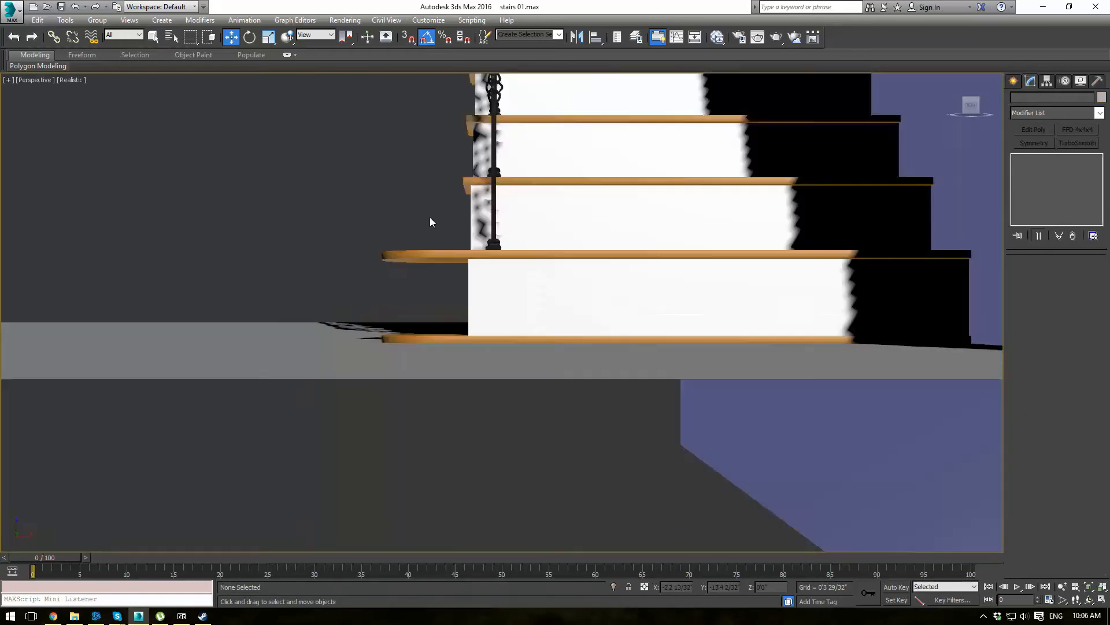
pyautogui.keyDown('alt'); pyautogui.moveTo(429, 217); pyautogui.dragTo(498, 240, button='middle'); pyautogui.keyUp('alt')
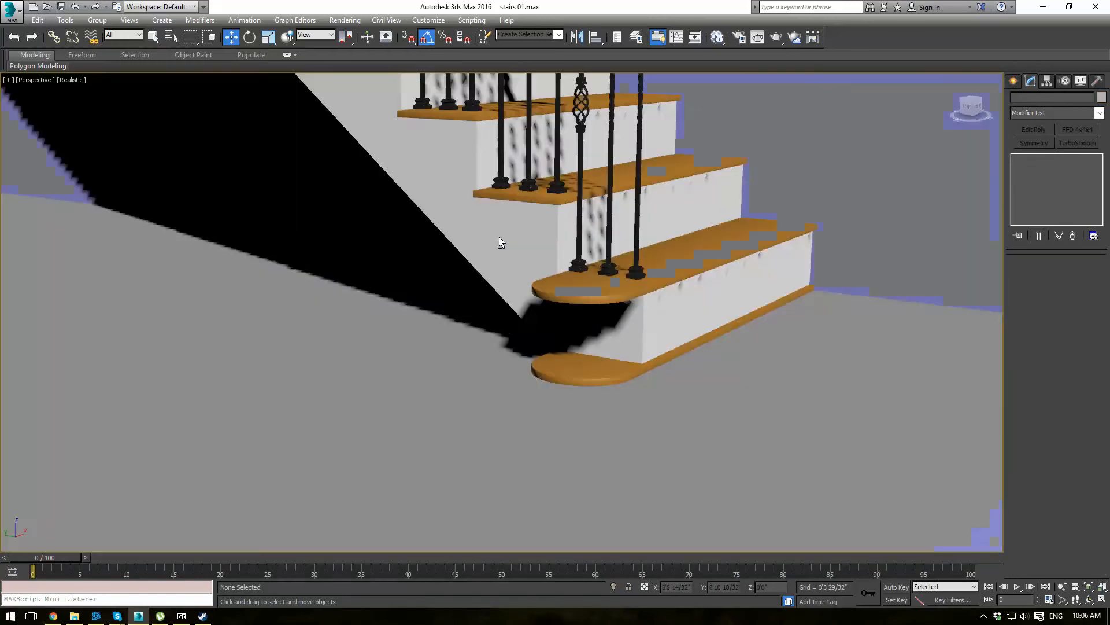
pyautogui.scroll(3, 499, 238)
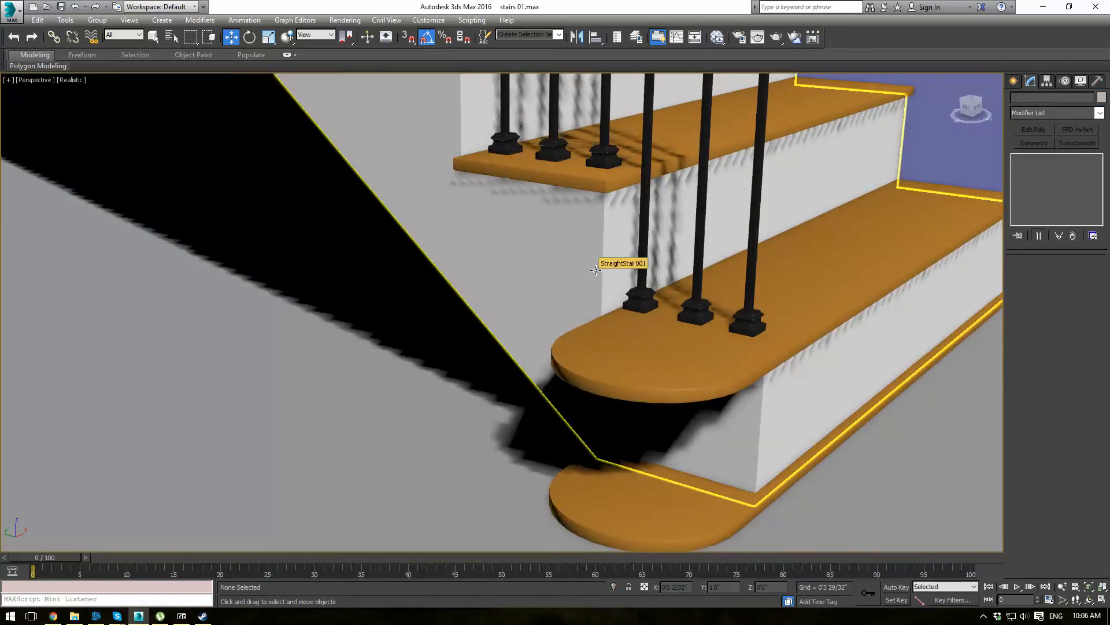
pyautogui.scroll(-3, 795, 384)
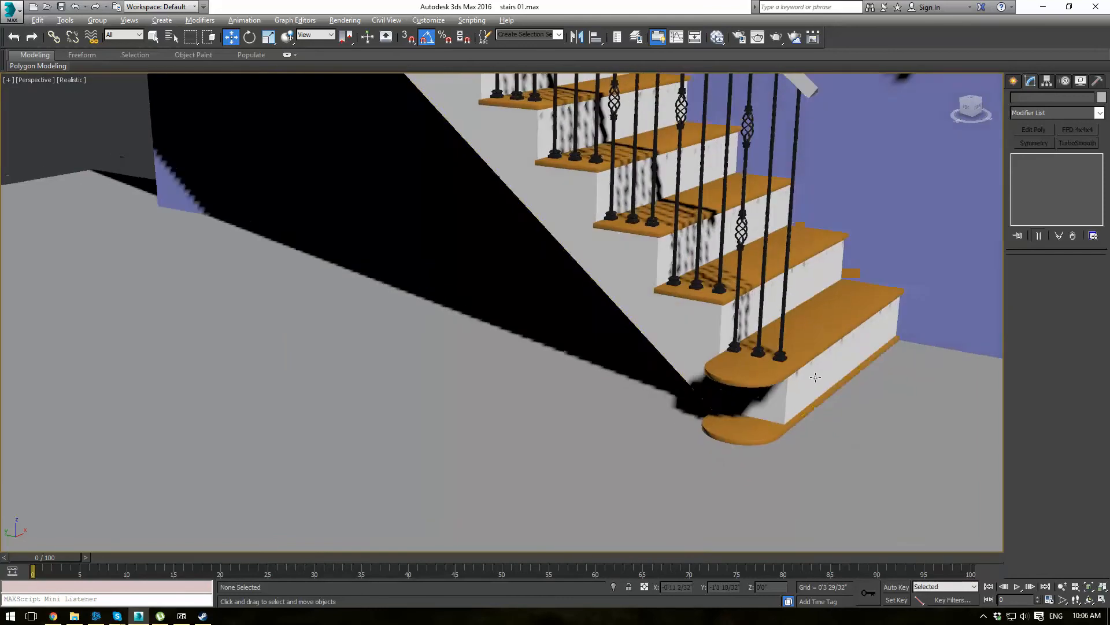
pyautogui.keyDown('alt'); pyautogui.moveTo(815, 377); pyautogui.dragTo(751, 376, button='middle'); pyautogui.keyUp('alt')
# Try hiding every tread element except the rounded bottom tread and its floor-level copy.
pyautogui.click(752, 373)
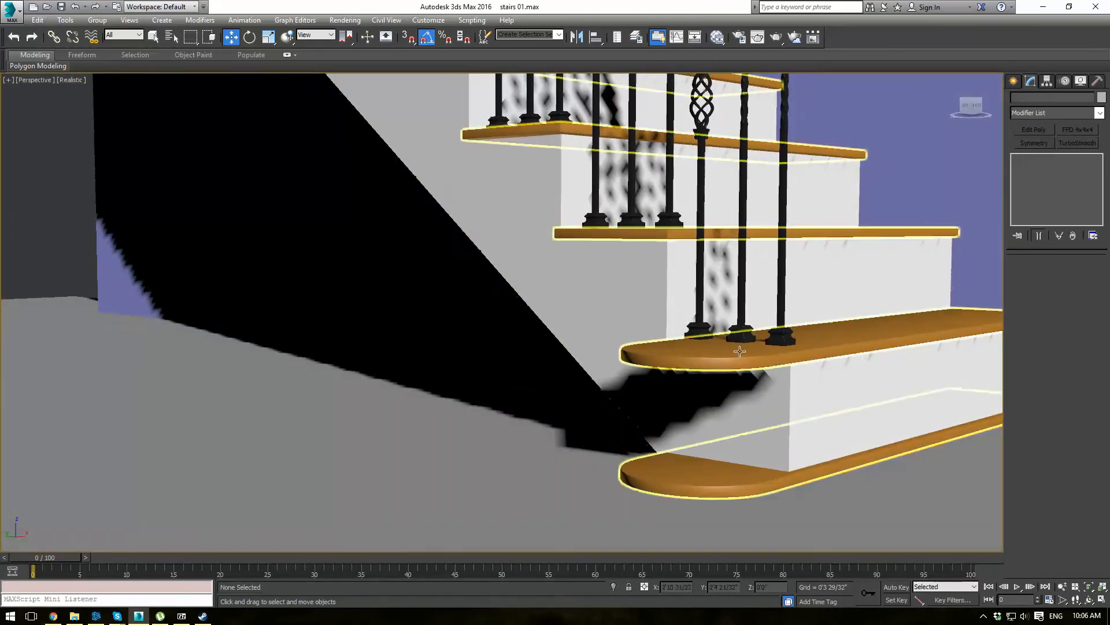
pyautogui.click(1044, 168)
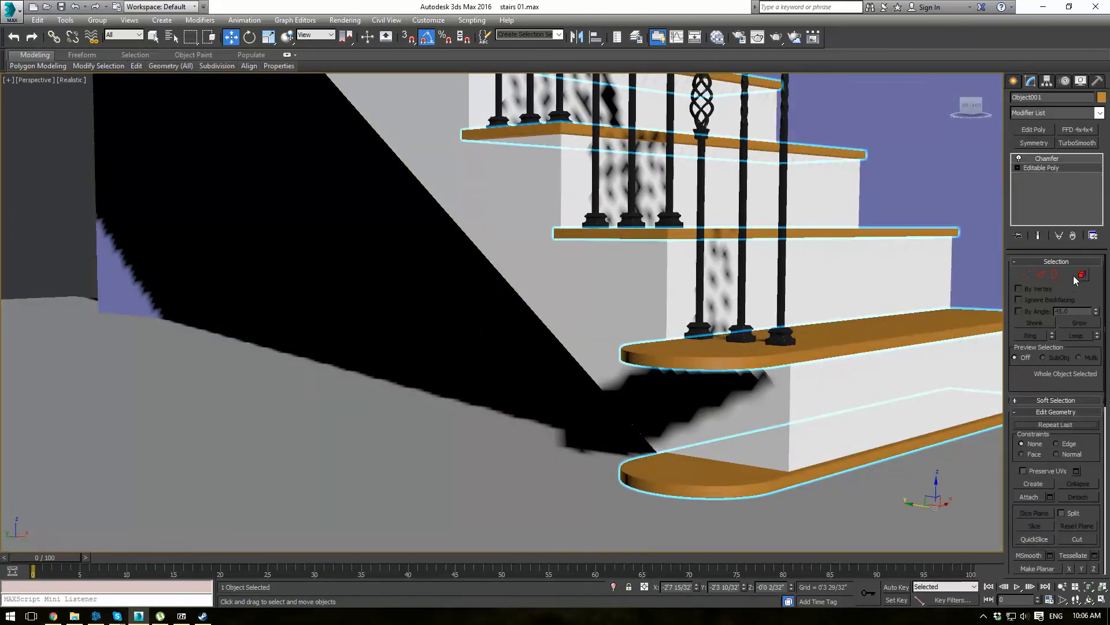
pyautogui.click(1070, 275)
pyautogui.click(755, 354)
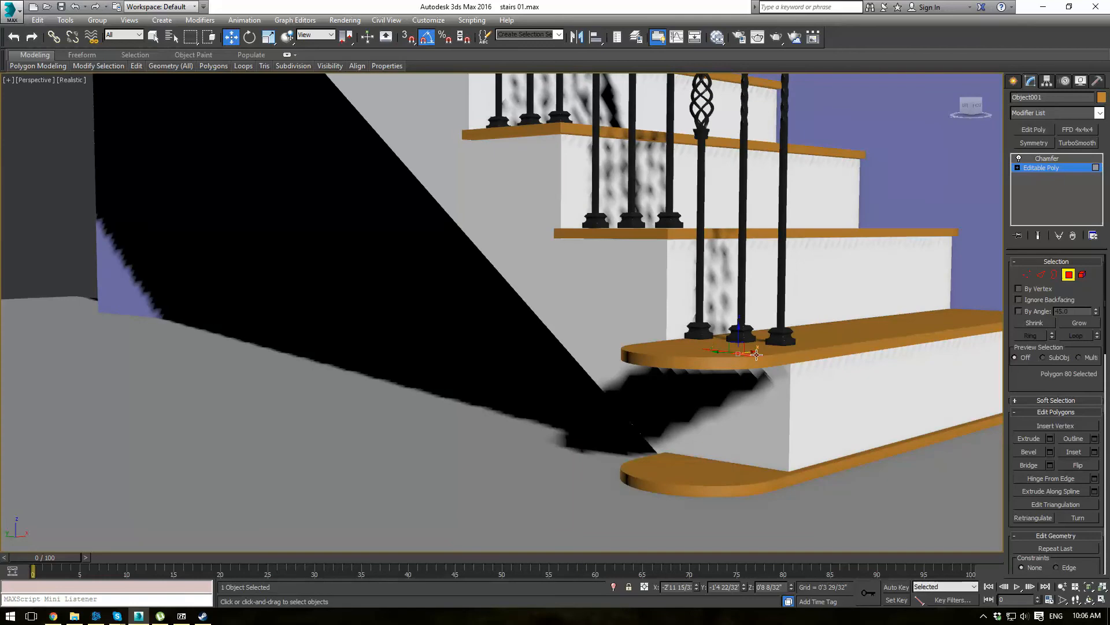
pyautogui.click(1083, 275)
pyautogui.click(721, 356)
pyautogui.keyDown('ctrl'); pyautogui.click(711, 481); pyautogui.keyUp('ctrl')
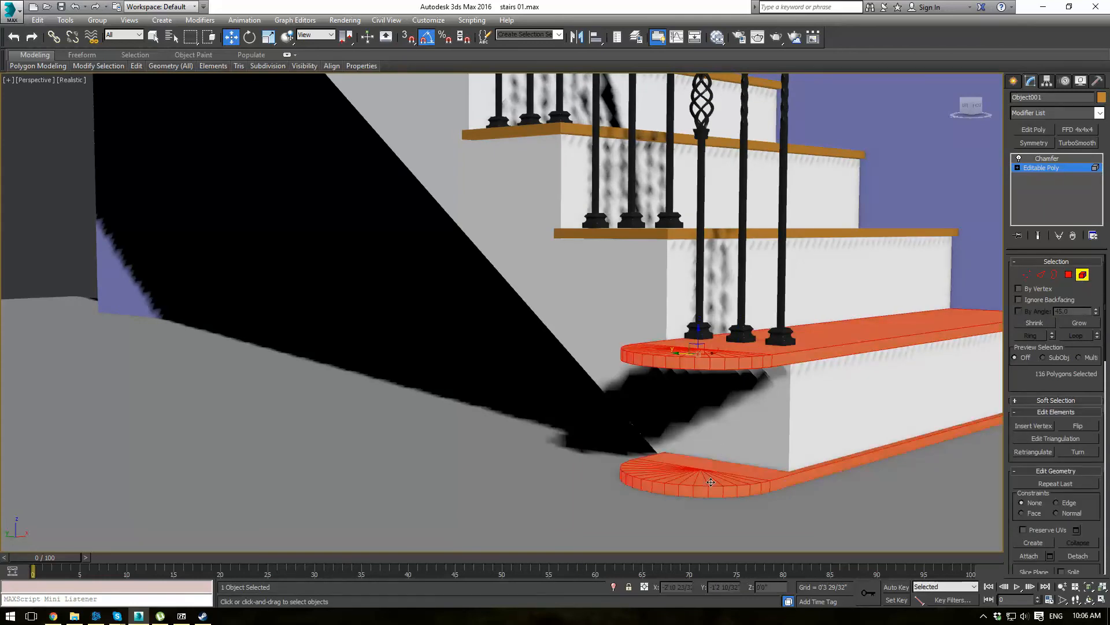
pyautogui.rightClick(708, 421)
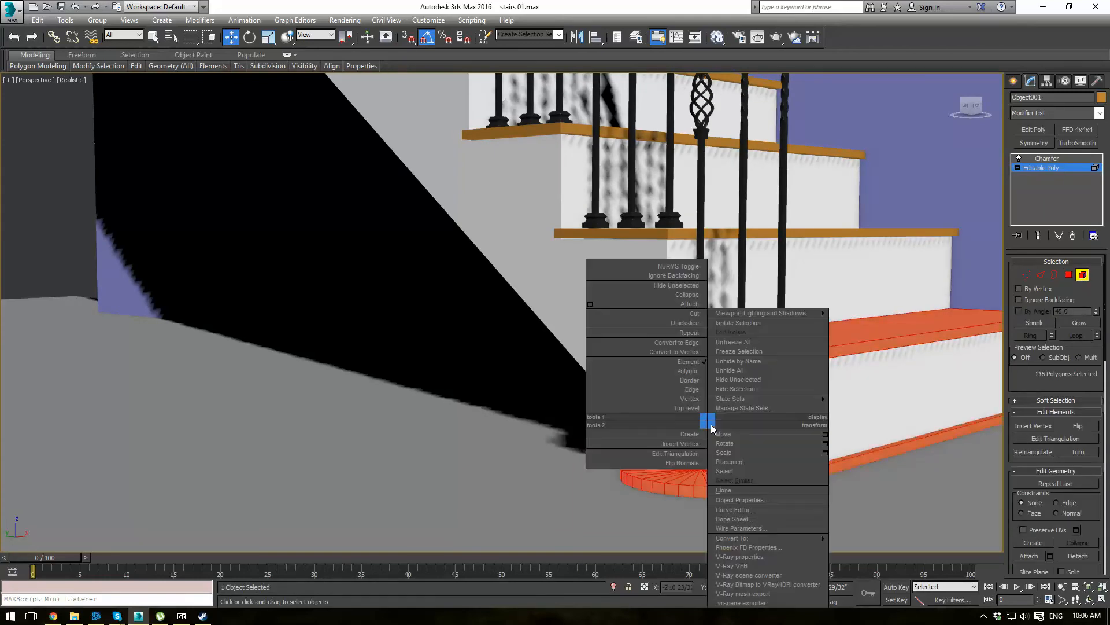
pyautogui.click(685, 285)
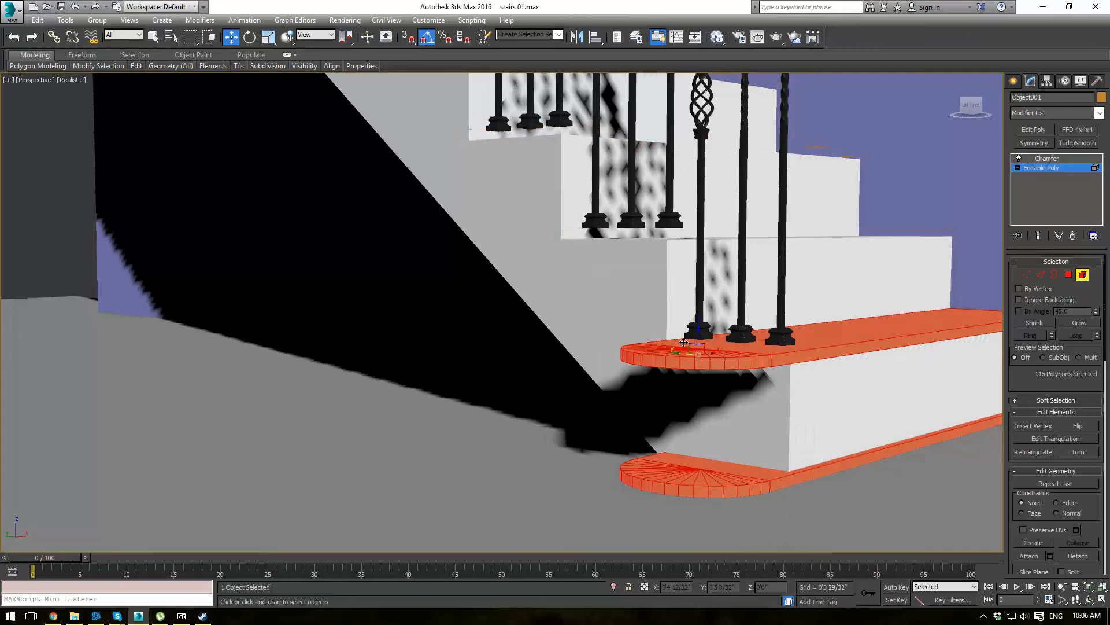
pyautogui.moveTo(808, 399); pyautogui.dragTo(740, 407, button='middle')
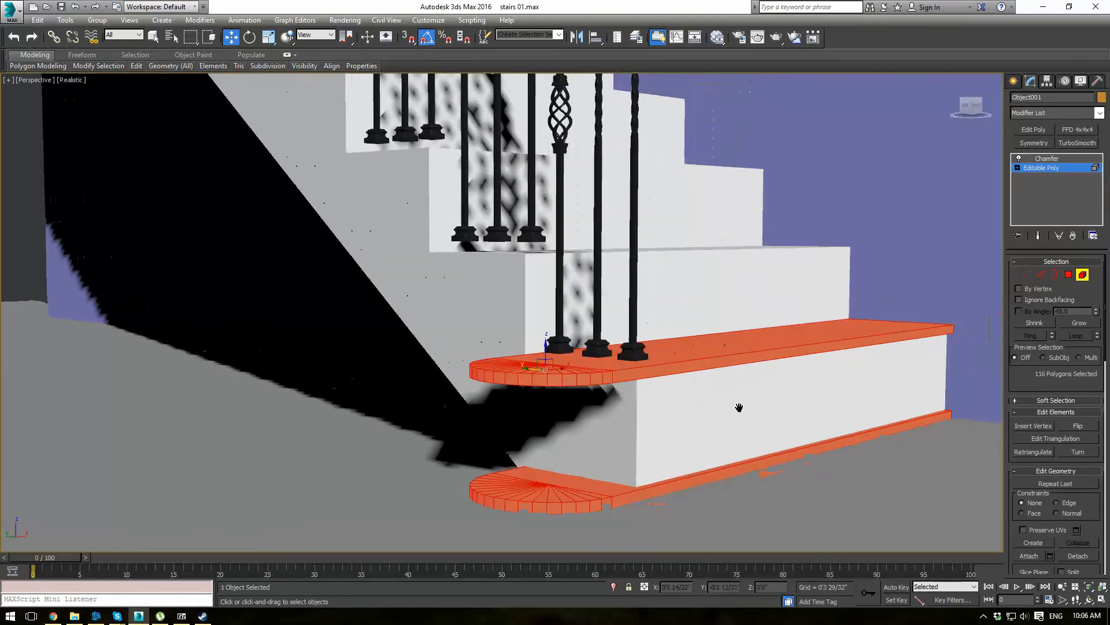
# Leave element level and isolate the treads object, viewing it from below.
pyautogui.click(1045, 168)
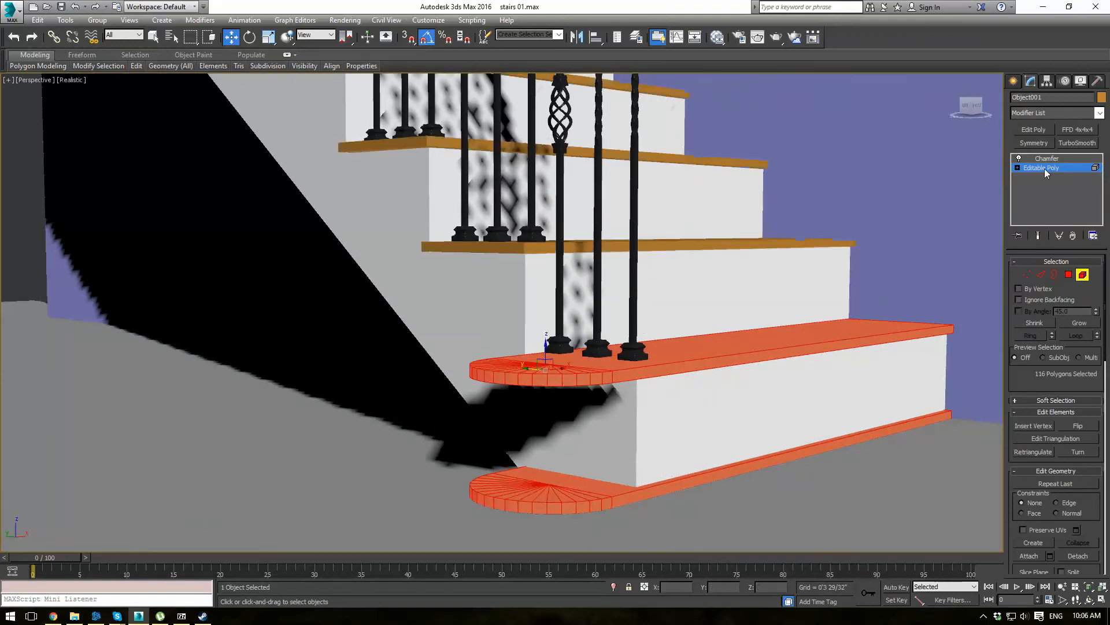
pyautogui.rightClick(545, 371)
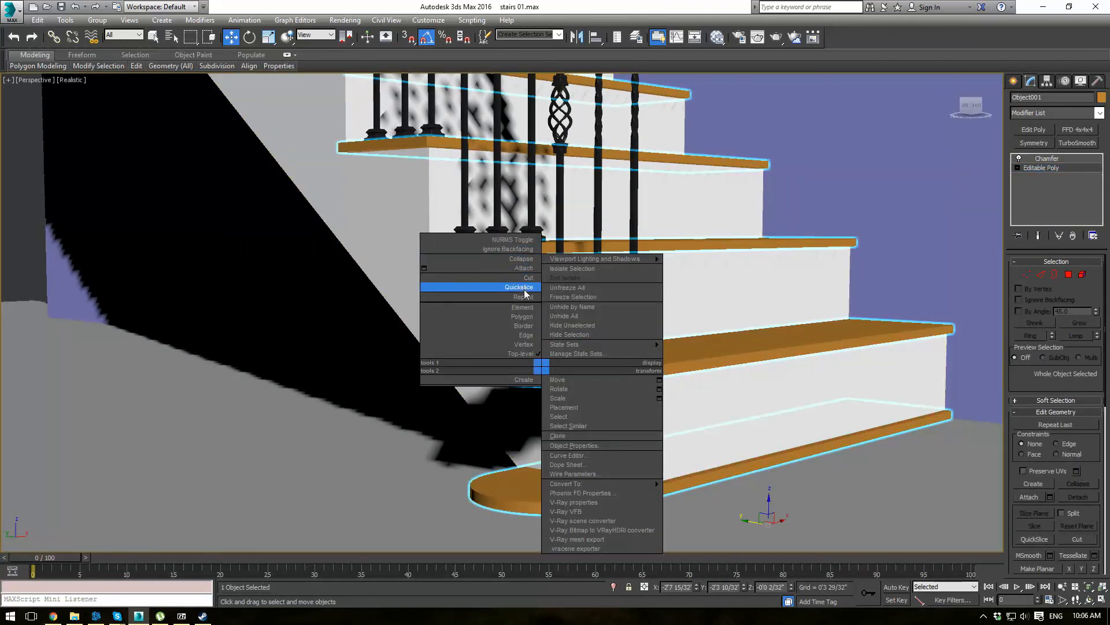
pyautogui.rightClick(562, 375)
pyautogui.rightClick(562, 374)
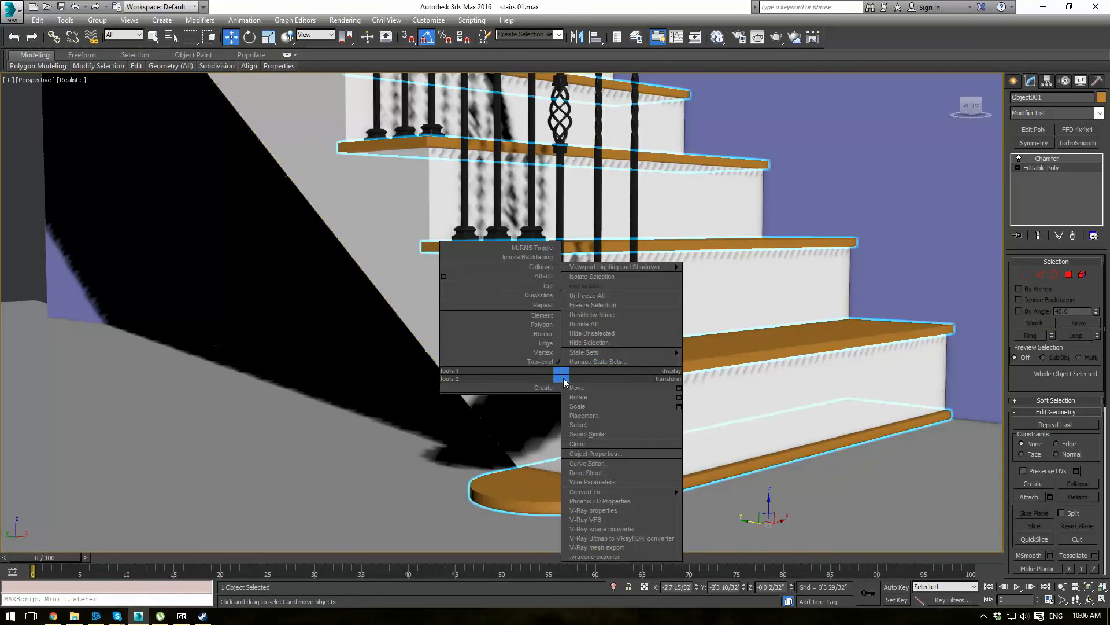
pyautogui.click(598, 278)
pyautogui.keyDown('alt'); pyautogui.moveTo(623, 316); pyautogui.dragTo(658, 321, button='middle'); pyautogui.keyUp('alt')
pyautogui.scroll(3, 659, 321)
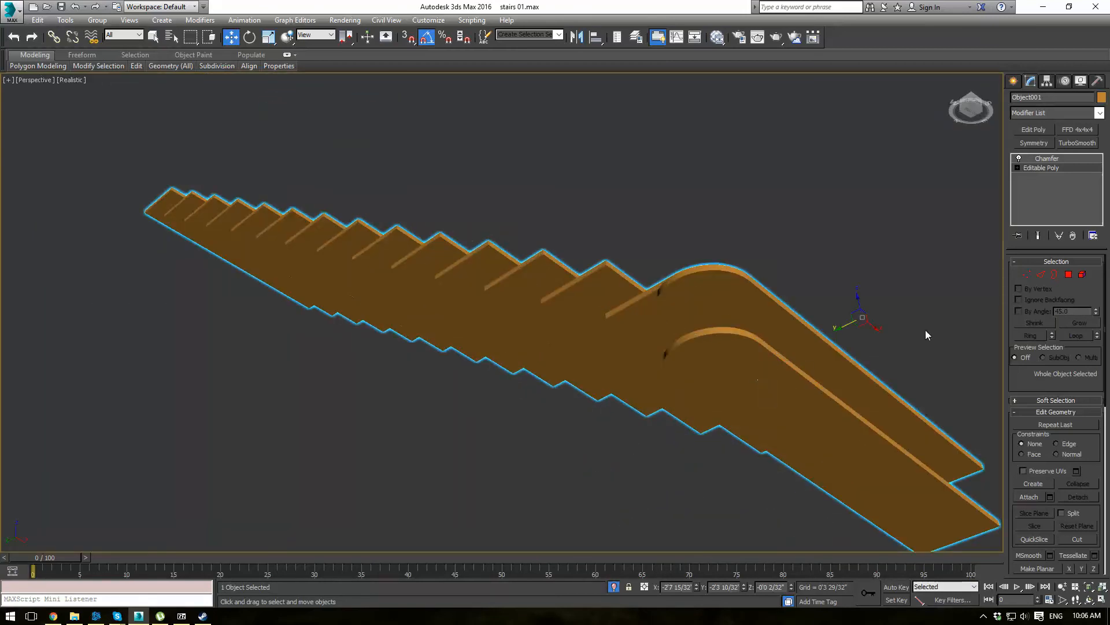
# Show edged faces, enter Polygon level on the treads object and try selecting the underside of the rounded bottom tread.
pyautogui.click(1069, 275)
pyautogui.press('F4')
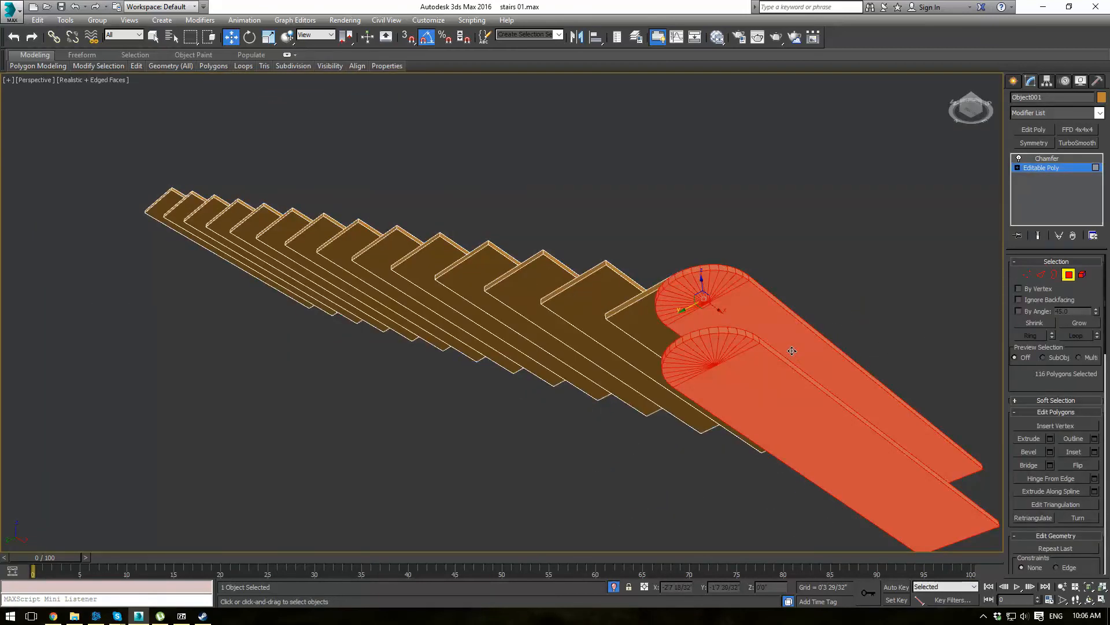
pyautogui.click(792, 351)
pyautogui.moveTo(755, 266); pyautogui.dragTo(767, 262)
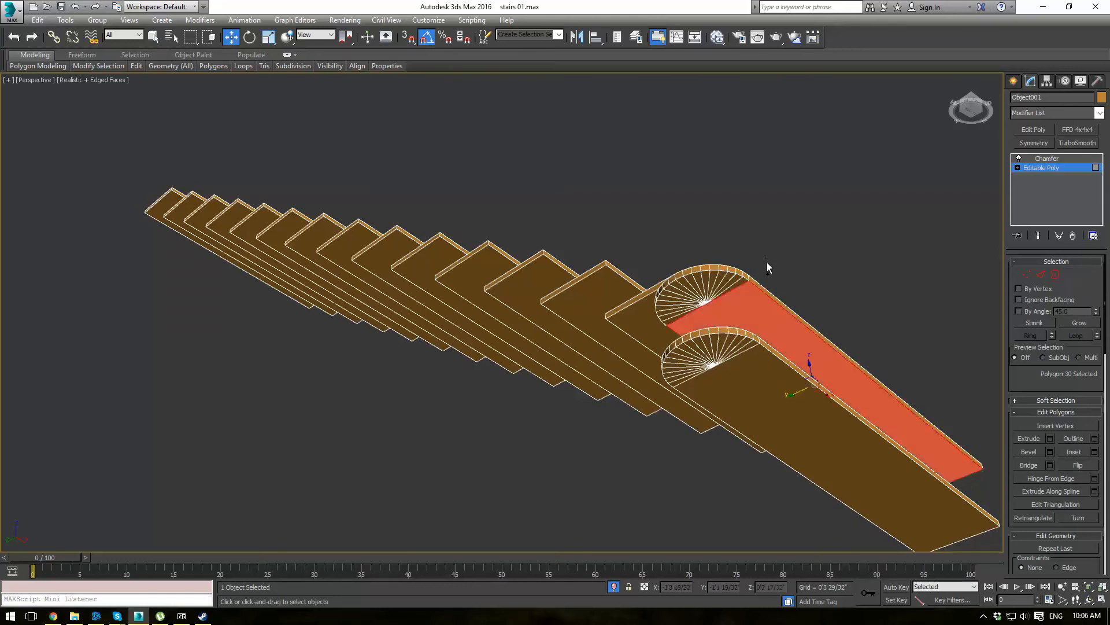
pyautogui.hotkey('ctrl', 'a')
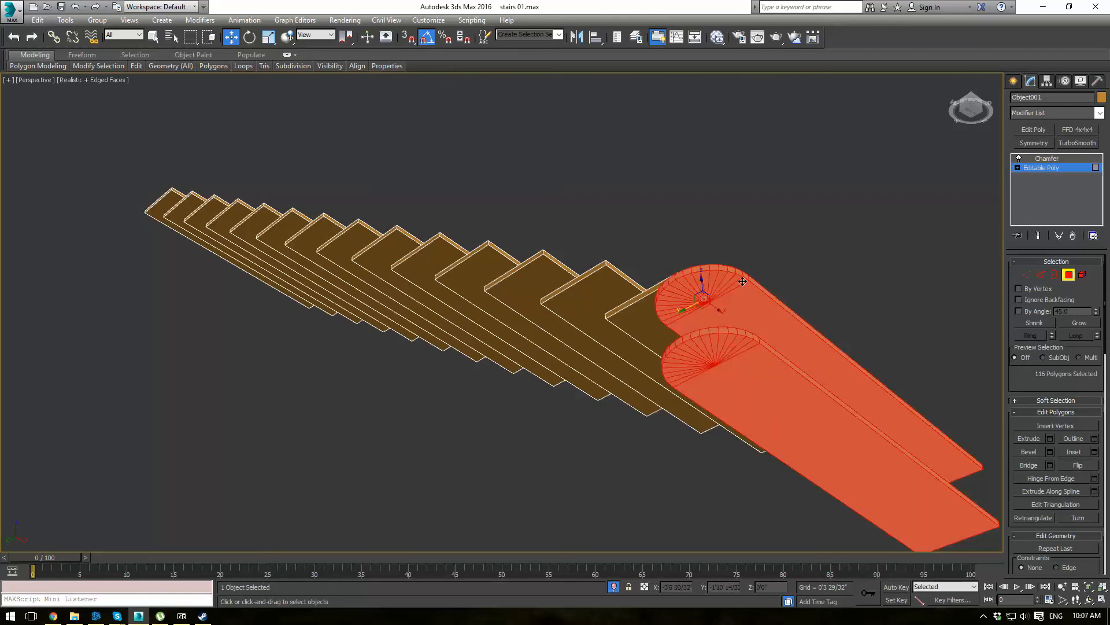
pyautogui.click(752, 304)
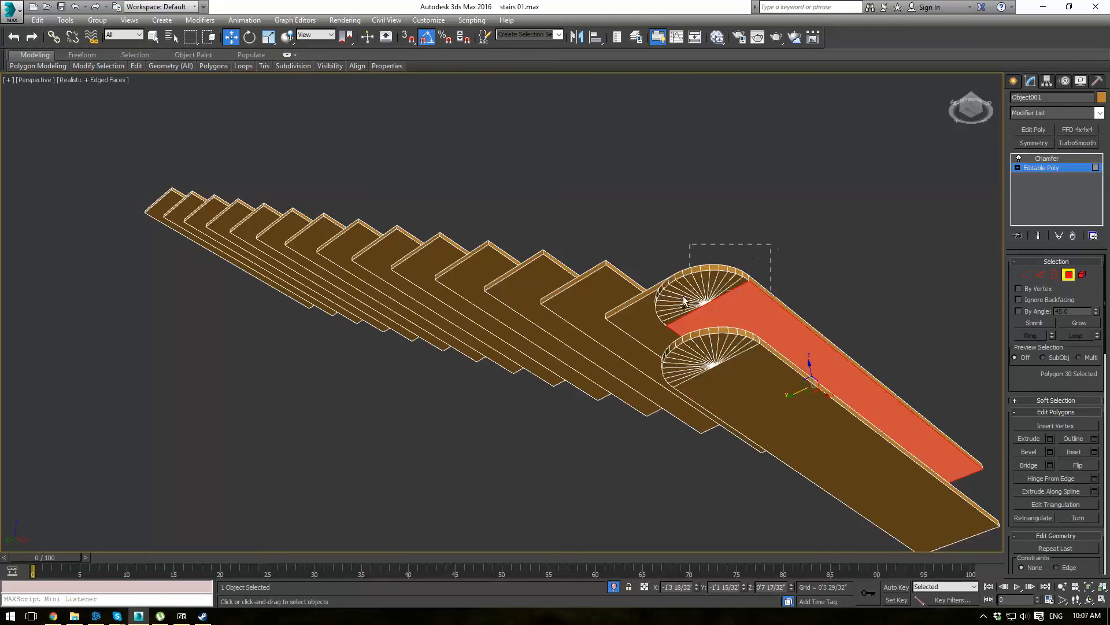
pyautogui.moveTo(626, 330); pyautogui.dragTo(631, 327)
# Select only the underside polygons of the upper rounded tread, excluding its side faces and all other treads.
pyautogui.press('f')
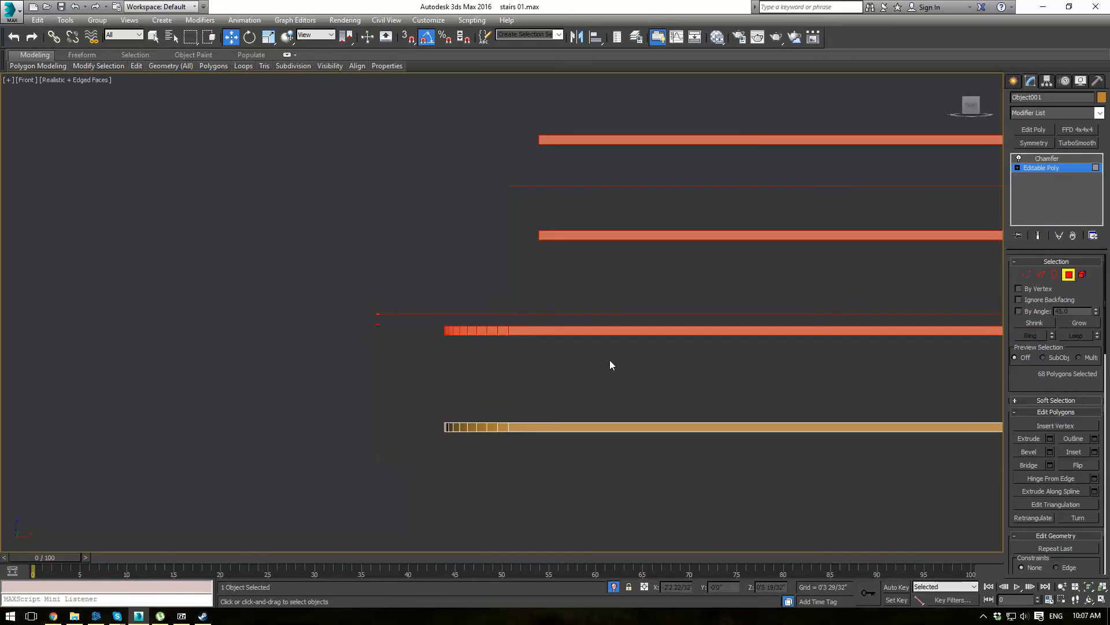
pyautogui.scroll(-4, 509, 392)
pyautogui.moveTo(327, 187); pyautogui.dragTo(807, 358)
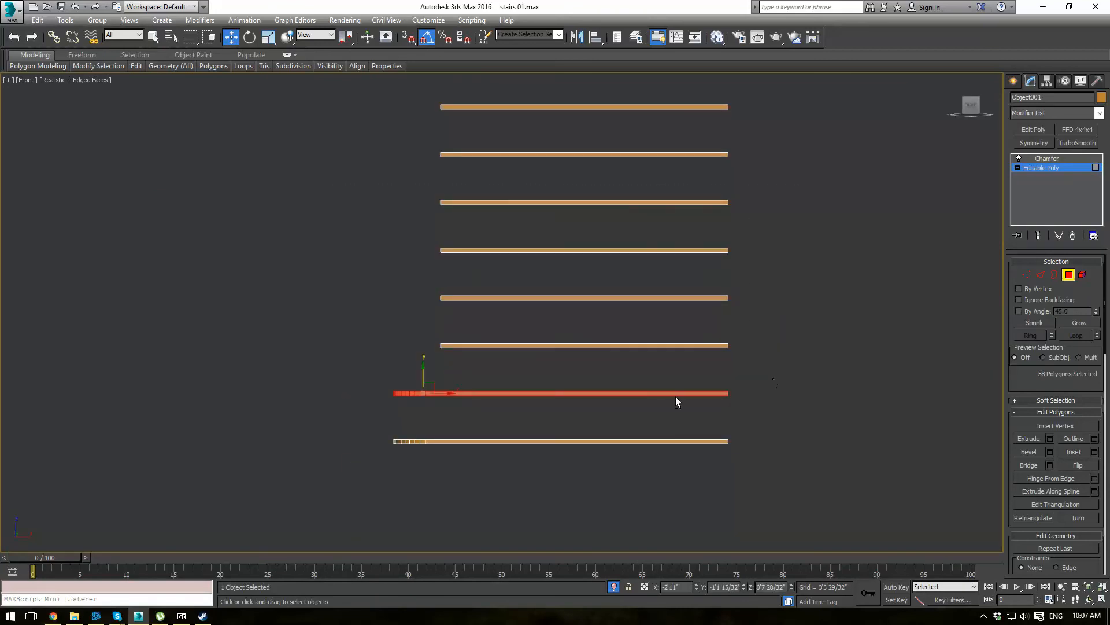
pyautogui.scroll(2, 675, 397)
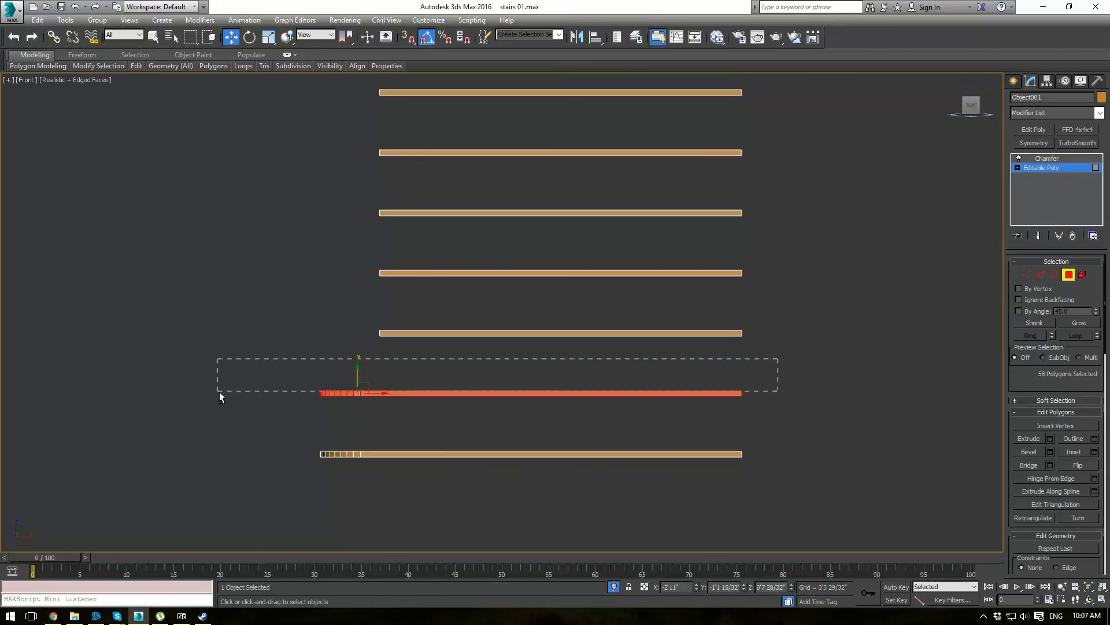
pyautogui.keyDown('alt'); pyautogui.moveTo(219, 393); pyautogui.dragTo(219, 393); pyautogui.keyUp('alt')
pyautogui.press('p')
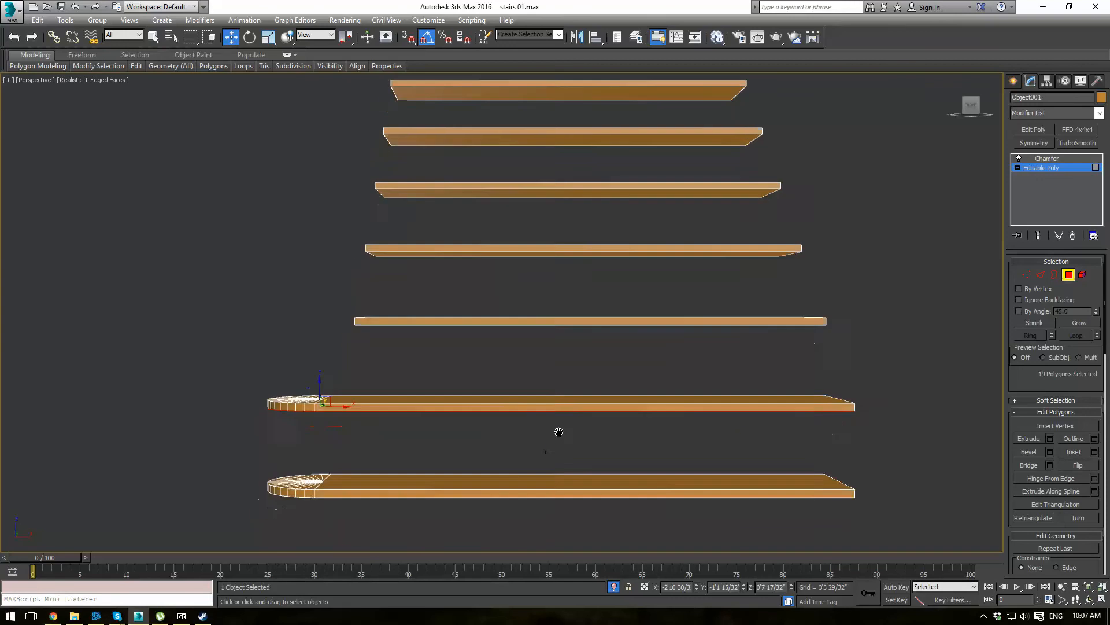
pyautogui.keyDown('alt'); pyautogui.moveTo(558, 431); pyautogui.dragTo(637, 380, button='middle'); pyautogui.keyUp('alt')
pyautogui.scroll(5, 506, 397)
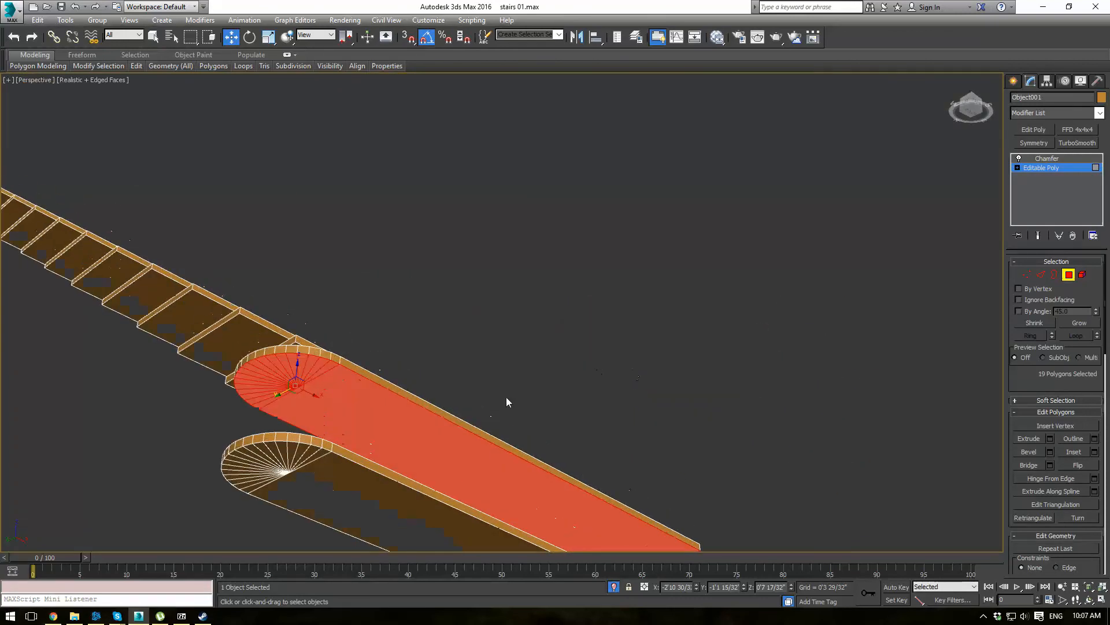
pyautogui.moveTo(505, 397); pyautogui.dragTo(556, 341, button='middle')
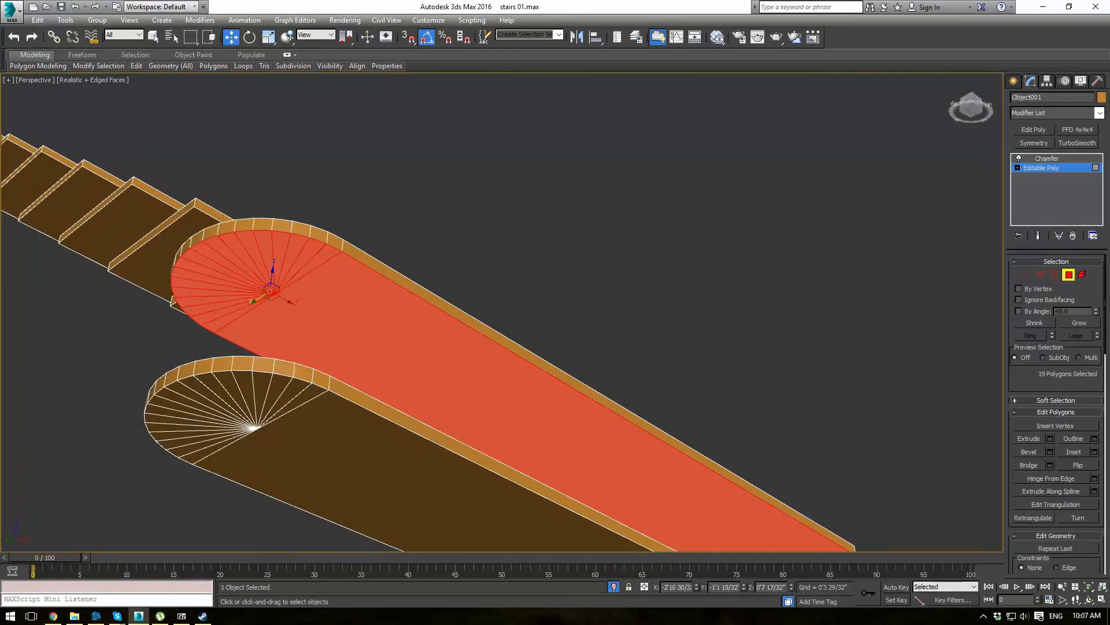
# Inset the selected underside polygons slightly and extrude them down into the floor-level copy to form a recessed riser.
pyautogui.click(1071, 451)
pyautogui.moveTo(386, 359); pyautogui.dragTo(392, 363)
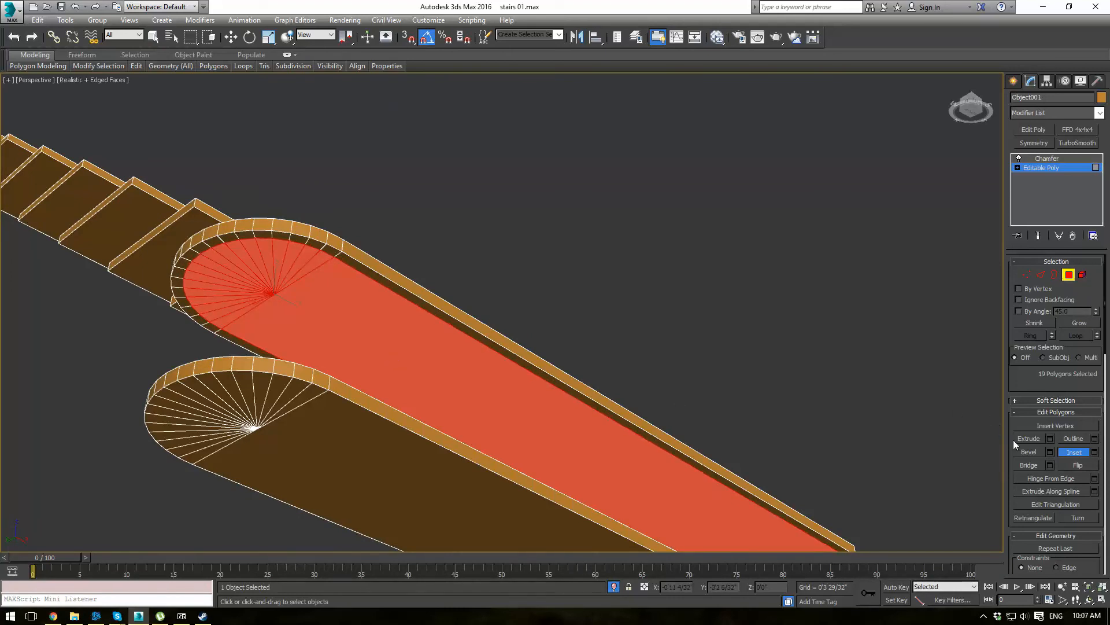
pyautogui.click(1030, 437)
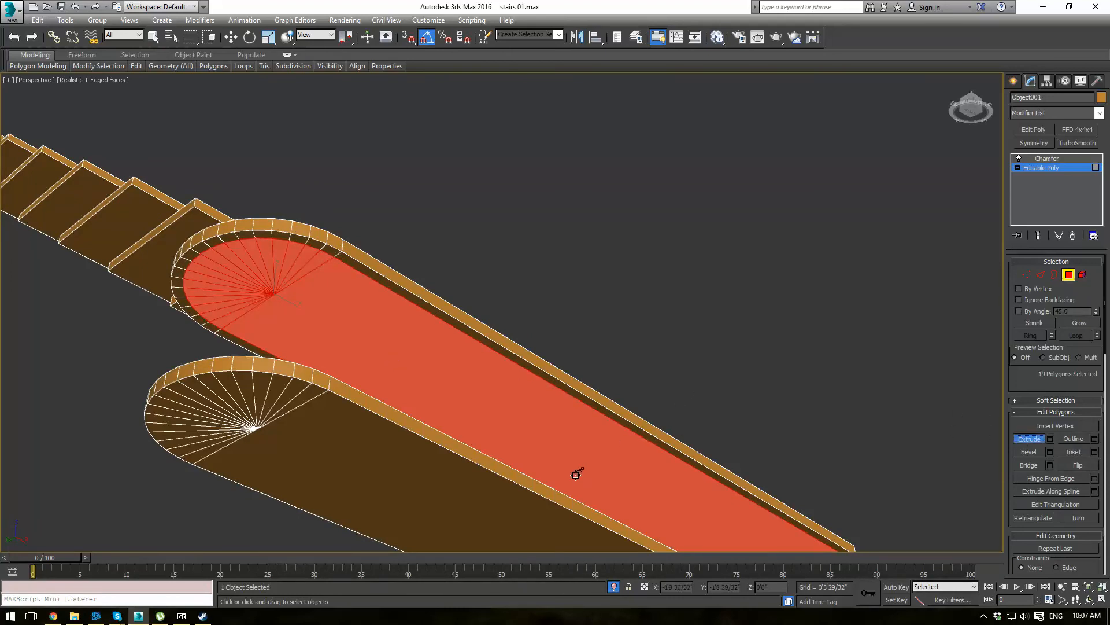
pyautogui.moveTo(577, 472); pyautogui.dragTo(612, 339)
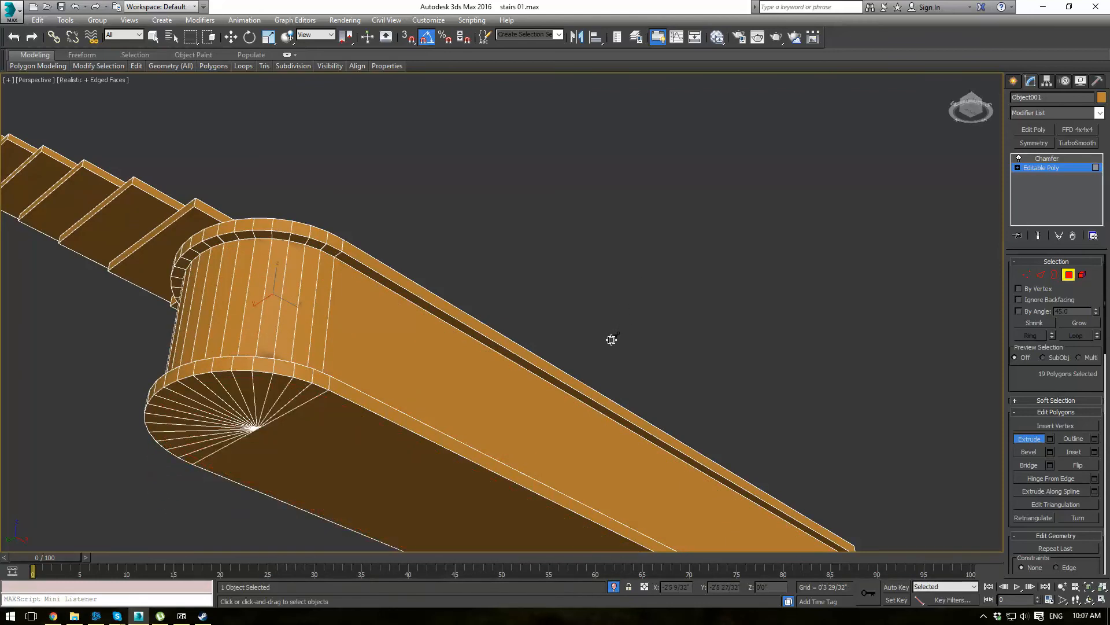
pyautogui.click(1031, 443)
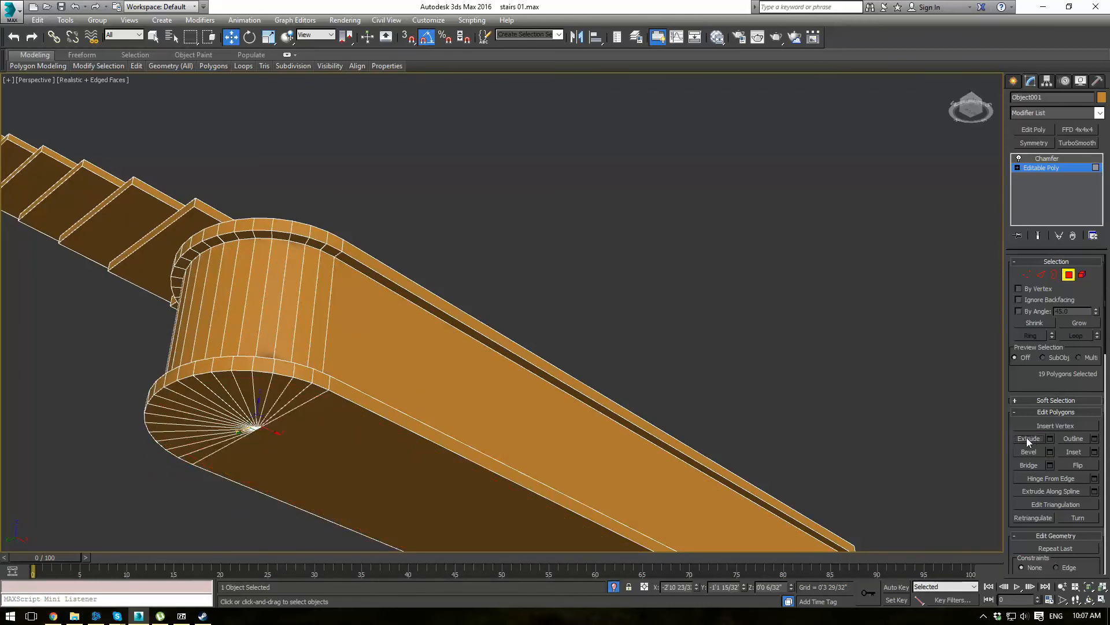
# Raise the extruded riser's bottom polygons to about Z 0'2 29/32", clear of the floor-level copy, and deselect them.
pyautogui.keyDown('alt'); pyautogui.moveTo(665, 309); pyautogui.dragTo(641, 400, button='middle'); pyautogui.keyUp('alt')
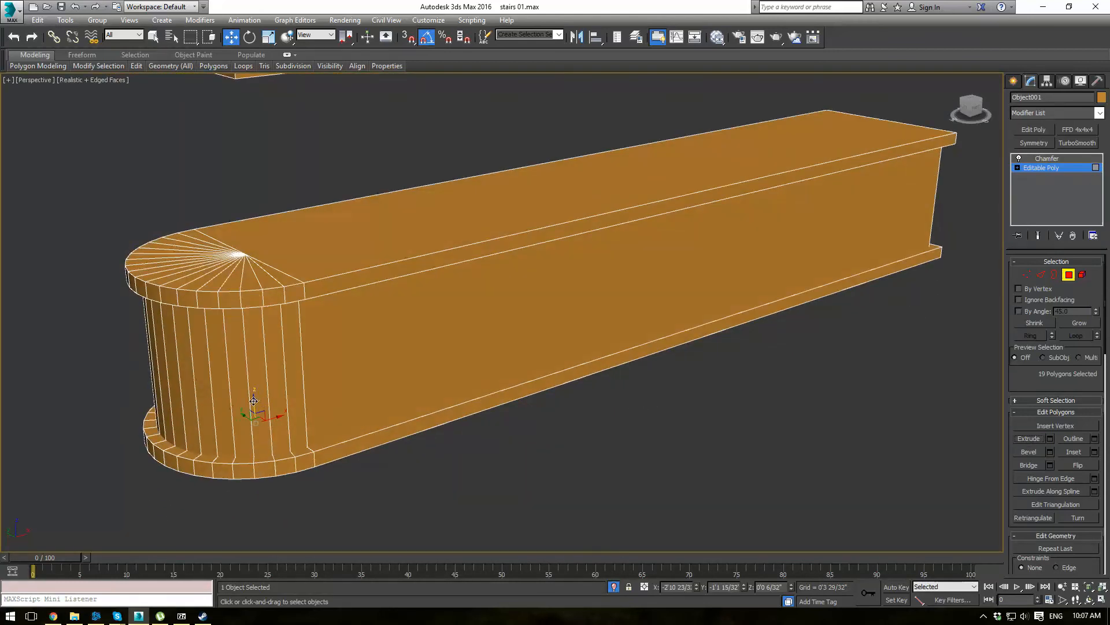
pyautogui.keyDown('alt'); pyautogui.moveTo(254, 400); pyautogui.dragTo(421, 402, button='middle'); pyautogui.keyUp('alt')
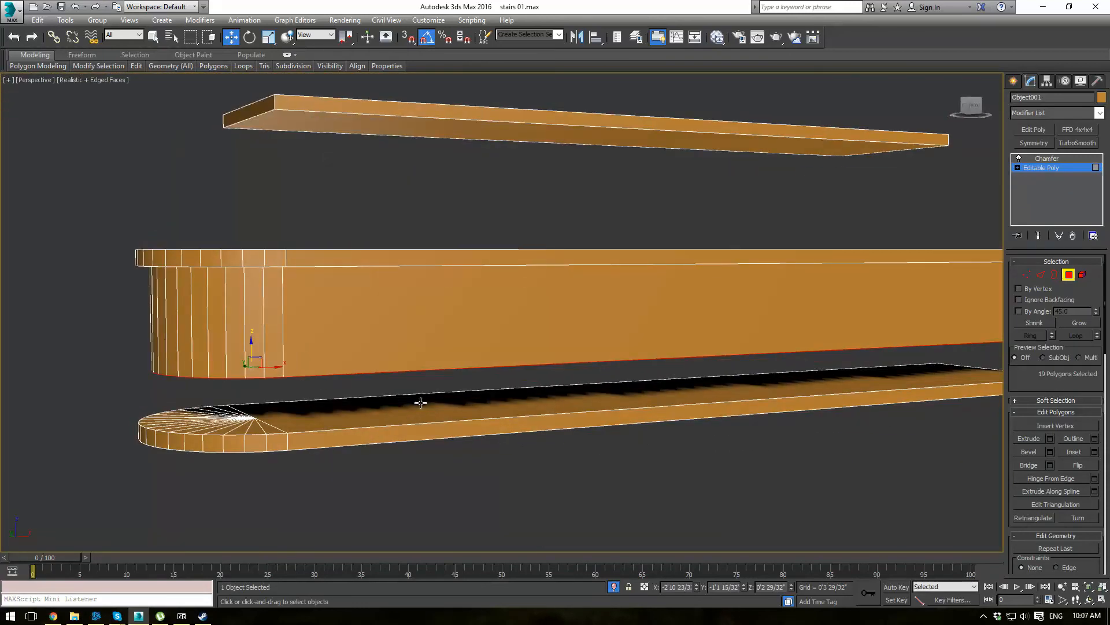
pyautogui.click(421, 402)
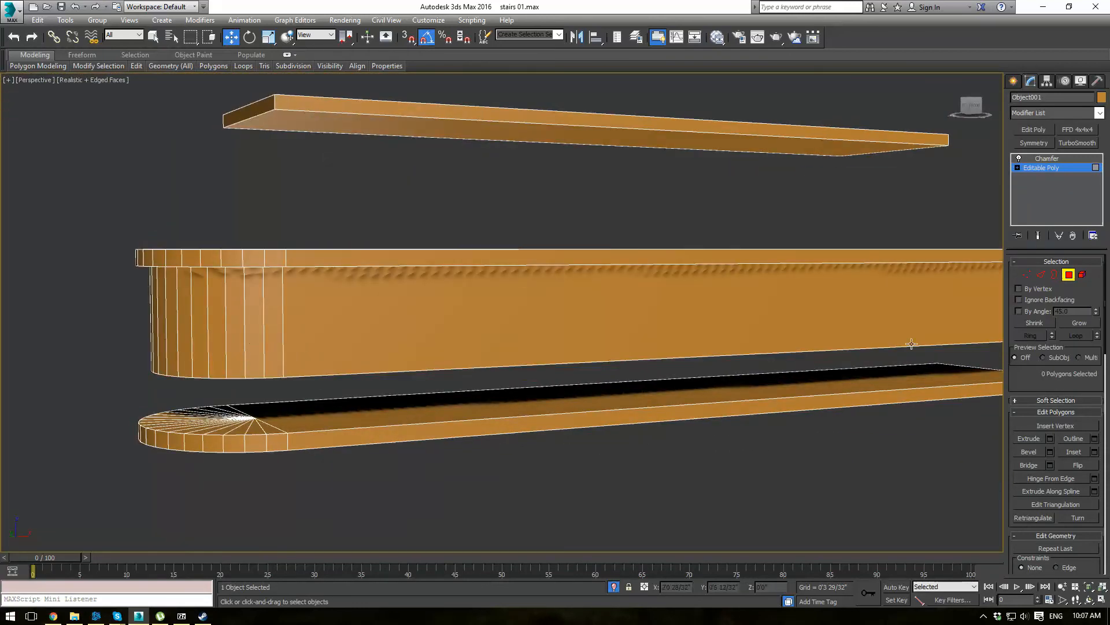
# Select the whole top surface of the floor-level copy: the long flat polygon and every wedge of the rounded end.
pyautogui.click(756, 380)
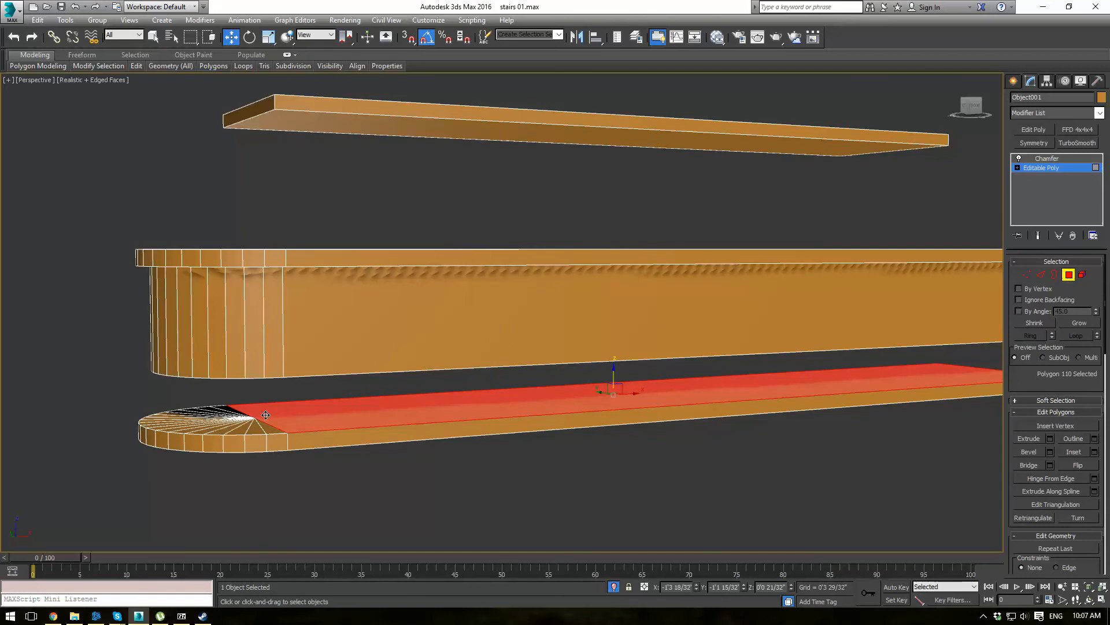
pyautogui.press('q')
pyautogui.keyDown('alt'); pyautogui.moveTo(262, 427); pyautogui.dragTo(252, 454, button='middle'); pyautogui.keyUp('alt')
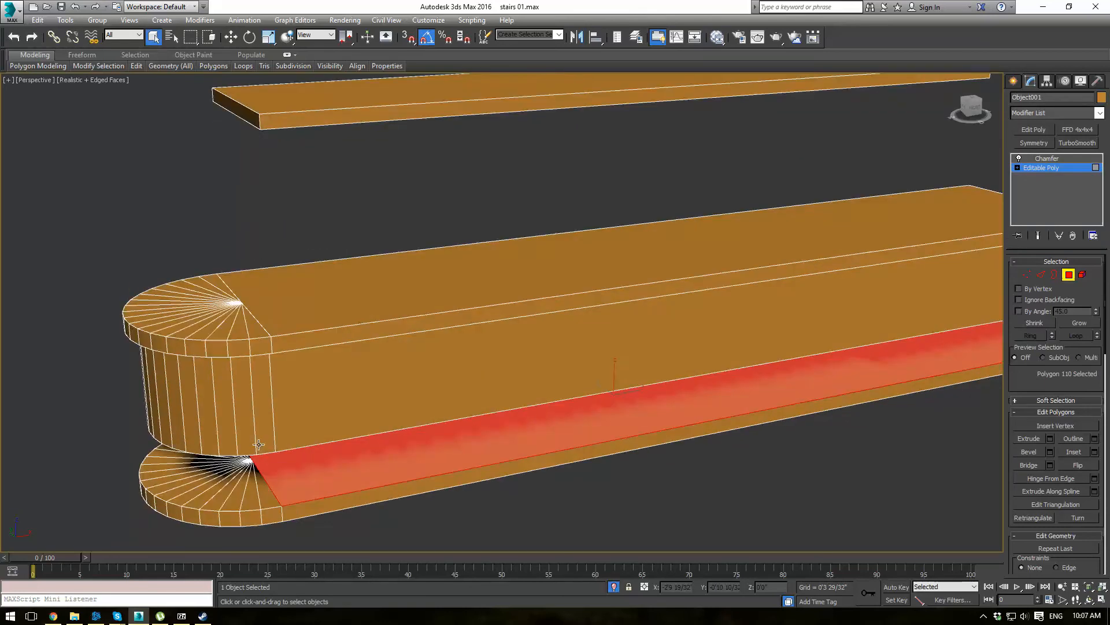
pyautogui.scroll(-3, 241, 436)
pyautogui.scroll(6, 240, 428)
pyautogui.keyDown('alt'); pyautogui.moveTo(242, 263); pyautogui.dragTo(368, 432, button='middle'); pyautogui.keyUp('alt')
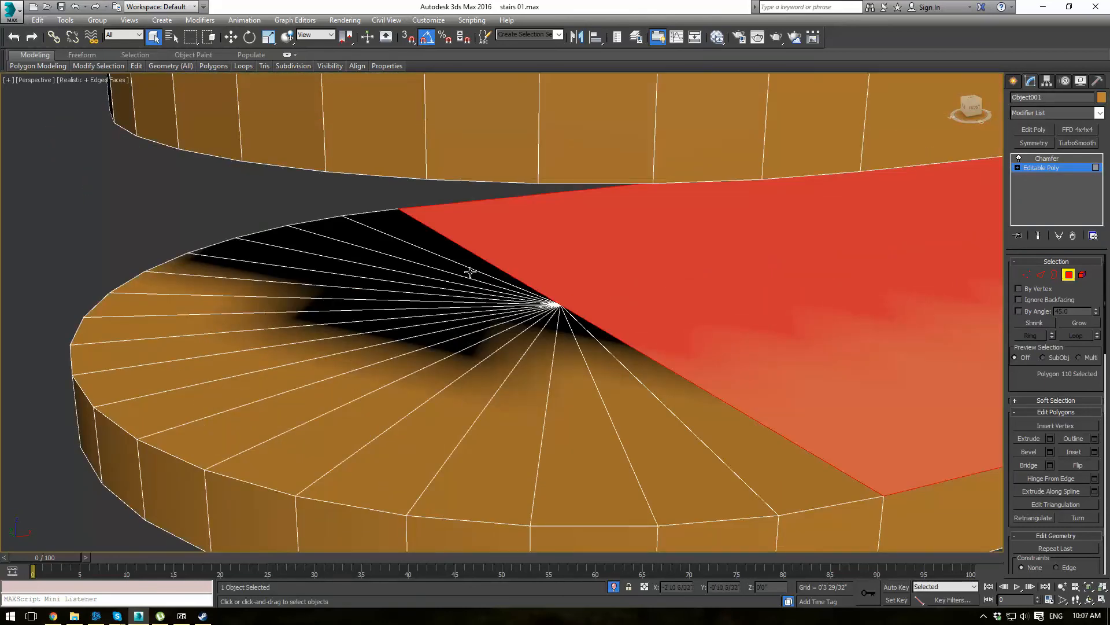
pyautogui.keyDown('ctrl'); pyautogui.click(426, 247); pyautogui.keyUp('ctrl')
pyautogui.keyDown('ctrl'); pyautogui.click(376, 254); pyautogui.keyUp('ctrl')
pyautogui.keyDown('ctrl'); pyautogui.click(376, 256); pyautogui.keyUp('ctrl')
pyautogui.keyDown('ctrl'); pyautogui.click(342, 263); pyautogui.keyUp('ctrl')
pyautogui.keyDown('ctrl'); pyautogui.click(317, 278); pyautogui.keyUp('ctrl')
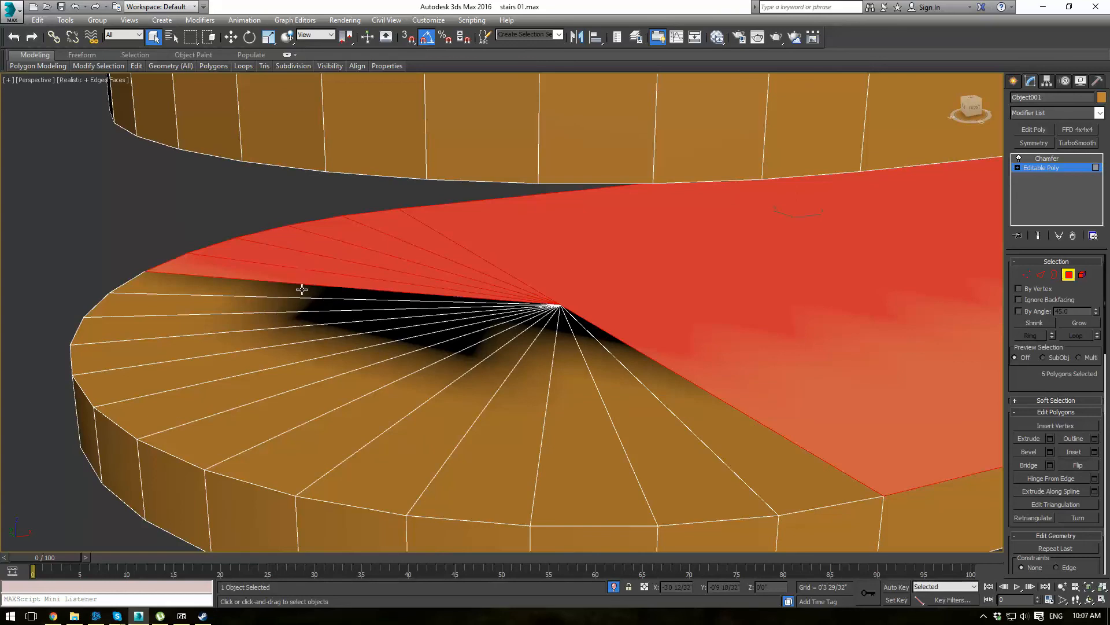
pyautogui.keyDown('ctrl'); pyautogui.click(301, 291); pyautogui.keyUp('ctrl')
pyautogui.keyDown('ctrl'); pyautogui.click(285, 307); pyautogui.keyUp('ctrl')
pyautogui.keyDown('ctrl'); pyautogui.click(281, 319); pyautogui.keyUp('ctrl')
pyautogui.keyDown('ctrl'); pyautogui.click(276, 342); pyautogui.keyUp('ctrl')
pyautogui.keyDown('ctrl'); pyautogui.click(278, 358); pyautogui.keyUp('ctrl')
pyautogui.keyDown('ctrl'); pyautogui.click(289, 378); pyautogui.keyUp('ctrl')
pyautogui.keyDown('ctrl'); pyautogui.click(303, 398); pyautogui.keyUp('ctrl')
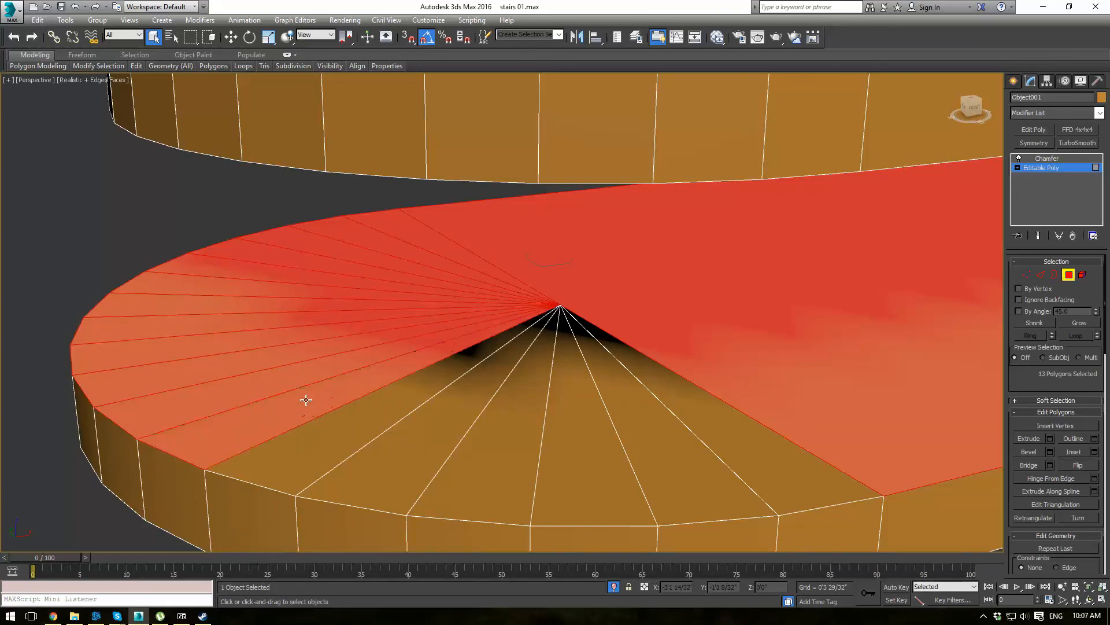
pyautogui.keyDown('ctrl'); pyautogui.click(358, 425); pyautogui.keyUp('ctrl')
pyautogui.keyDown('ctrl'); pyautogui.click(409, 433); pyautogui.keyUp('ctrl')
pyautogui.keyDown('ctrl'); pyautogui.click(530, 439); pyautogui.keyUp('ctrl')
pyautogui.keyDown('ctrl'); pyautogui.click(592, 441); pyautogui.keyUp('ctrl')
pyautogui.keyDown('ctrl'); pyautogui.click(642, 441); pyautogui.keyUp('ctrl')
pyautogui.keyDown('ctrl'); pyautogui.click(716, 443); pyautogui.keyUp('ctrl')
pyautogui.keyDown('ctrl'); pyautogui.click(735, 442); pyautogui.keyUp('ctrl')
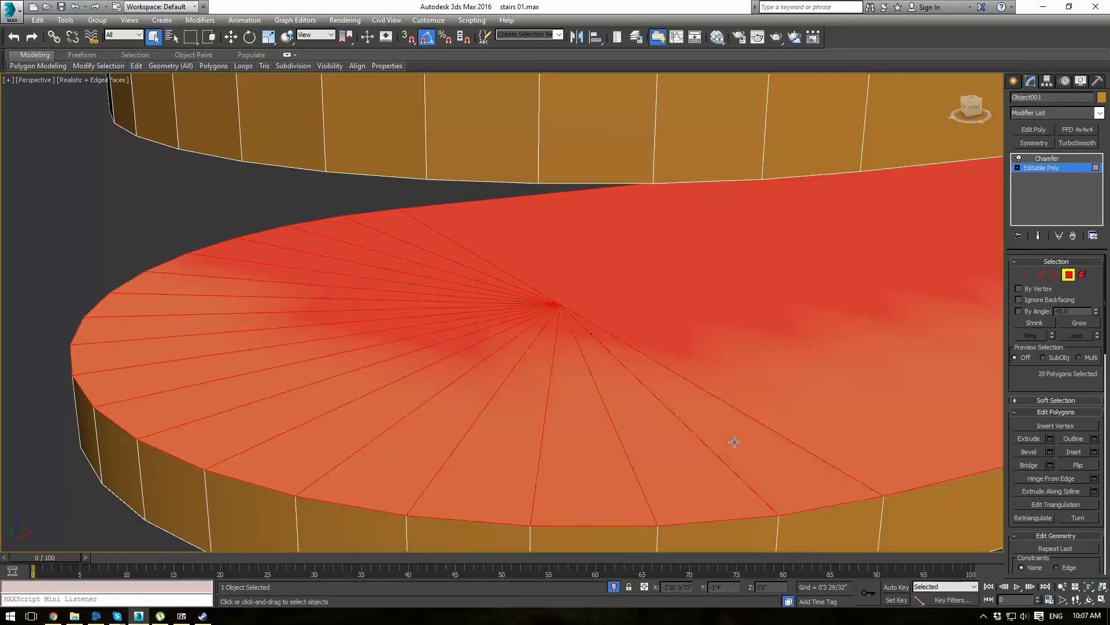
# Inset the selected top polygons of the floor-level copy so their border lines up with the riser outline in plan.
pyautogui.press('t')
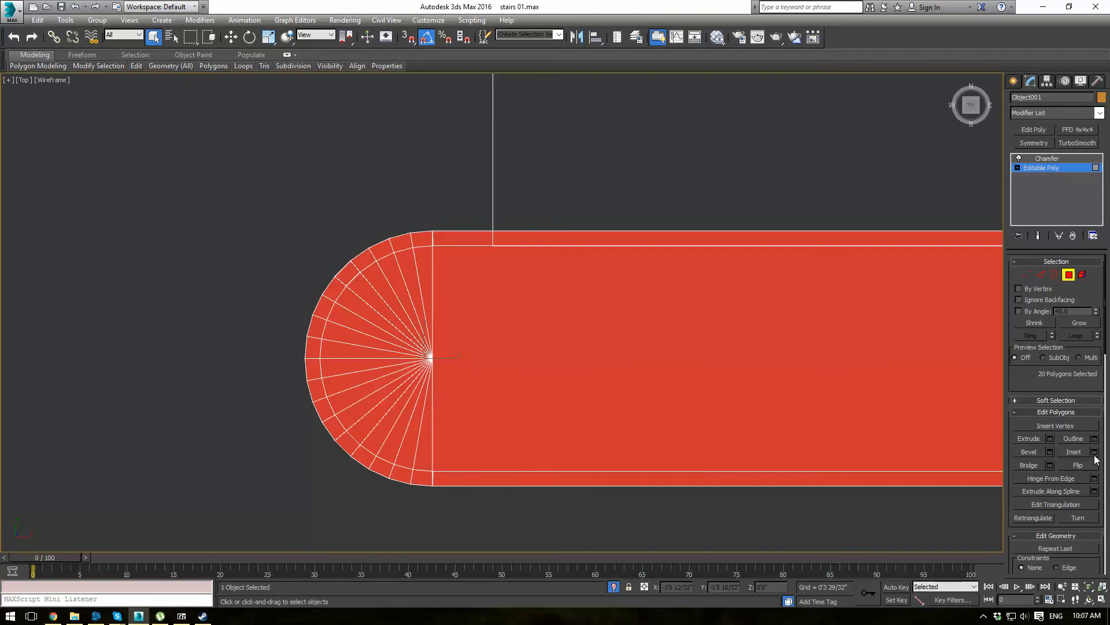
pyautogui.click(1094, 452)
pyautogui.click(506, 349)
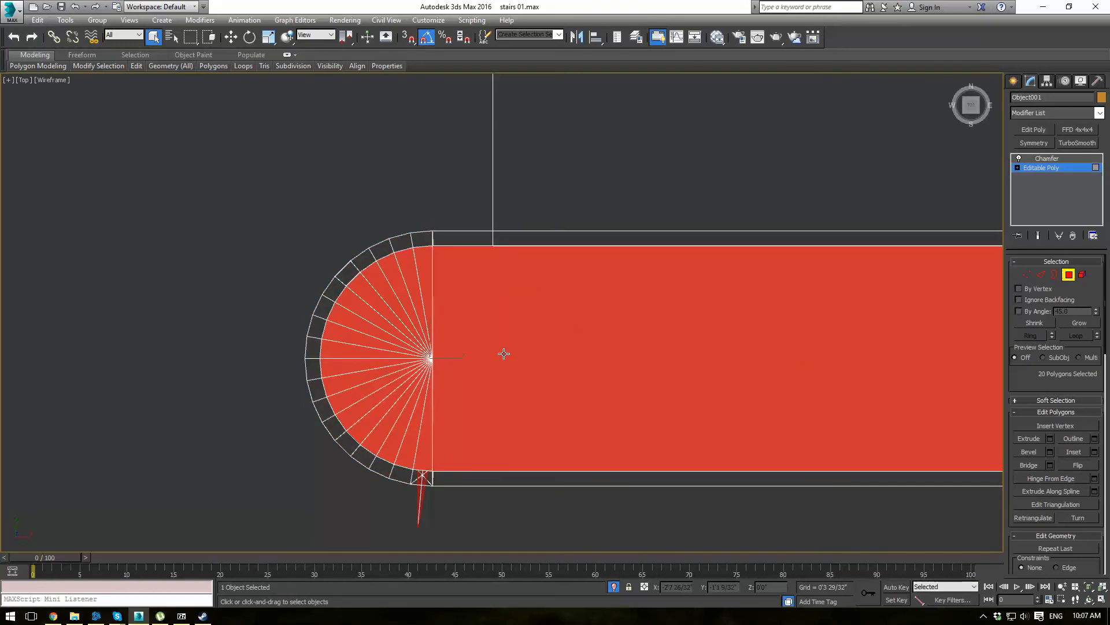
# Delete the inset polygons on top of the floor-level copy, viewing the step shaded in perspective.
pyautogui.scroll(-5, 503, 353)
pyautogui.press('p')
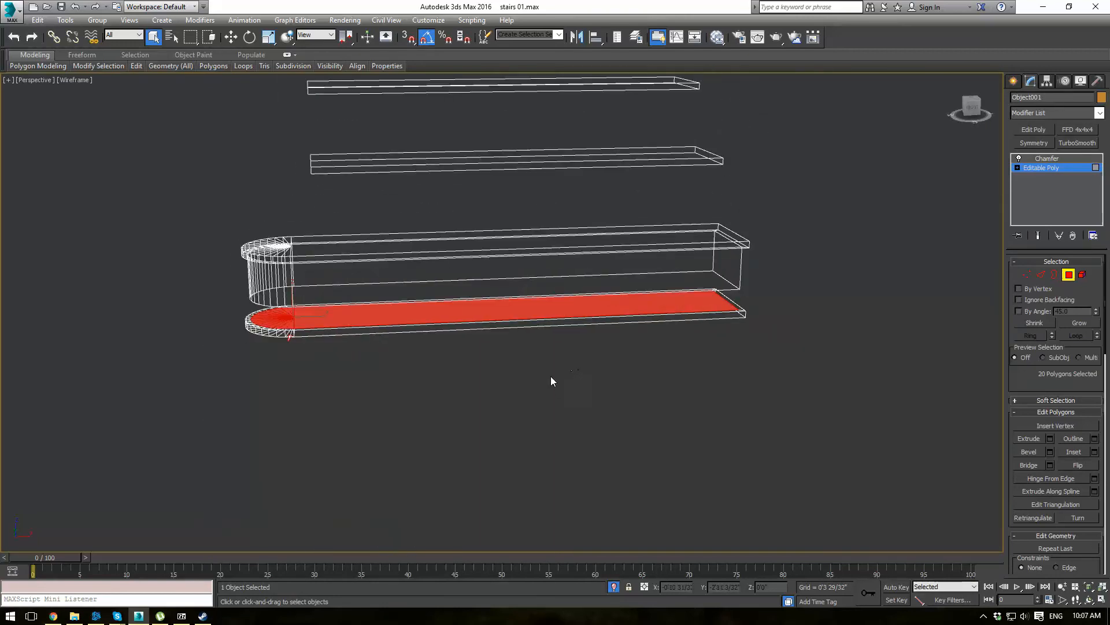
pyautogui.press('F3')
pyautogui.scroll(4, 520, 307)
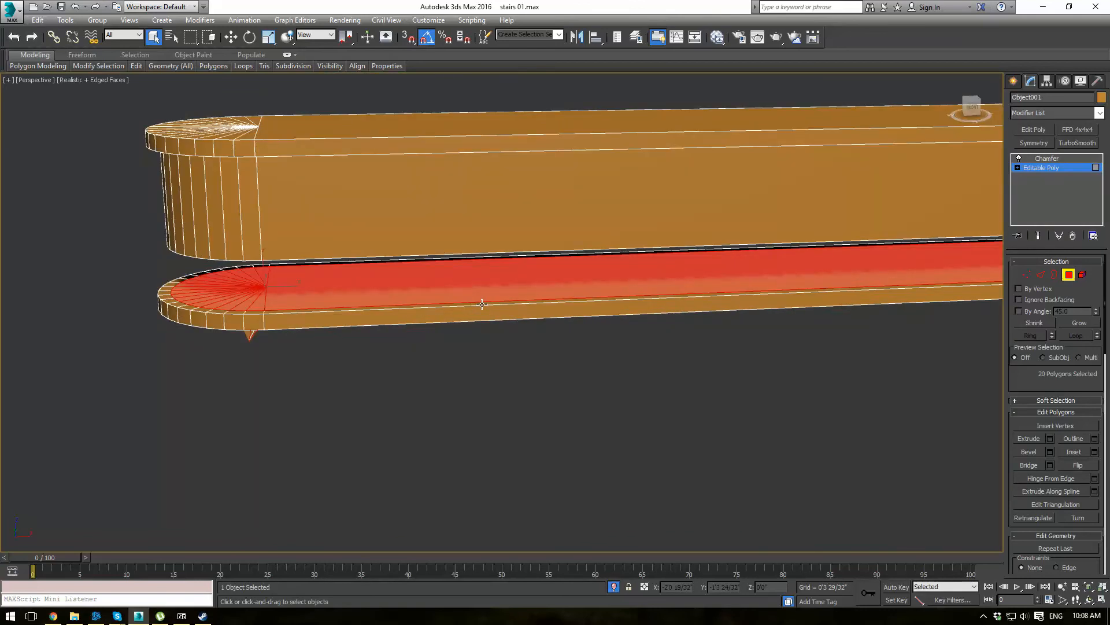
pyautogui.press('Delete')
pyautogui.moveTo(482, 304)
pyautogui.keyDown('alt'); pyautogui.mouseDown(button='middle')
pyautogui.moveTo(508, 310)
pyautogui.moveTo(499, 301)
pyautogui.mouseUp(button='middle'); pyautogui.keyUp('alt')
# Move the riser's bottom vertices straight down to about Z 0'0 21/32", level with the top of the floor-level copy.
pyautogui.click(1027, 275)
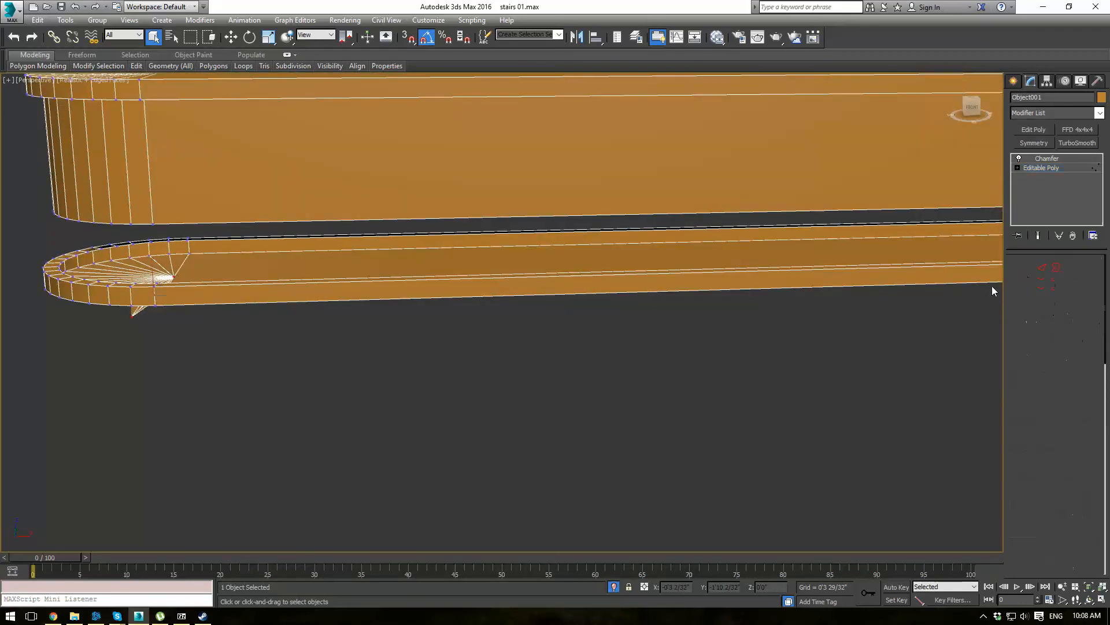
pyautogui.press('f')
pyautogui.scroll(4, 467, 453)
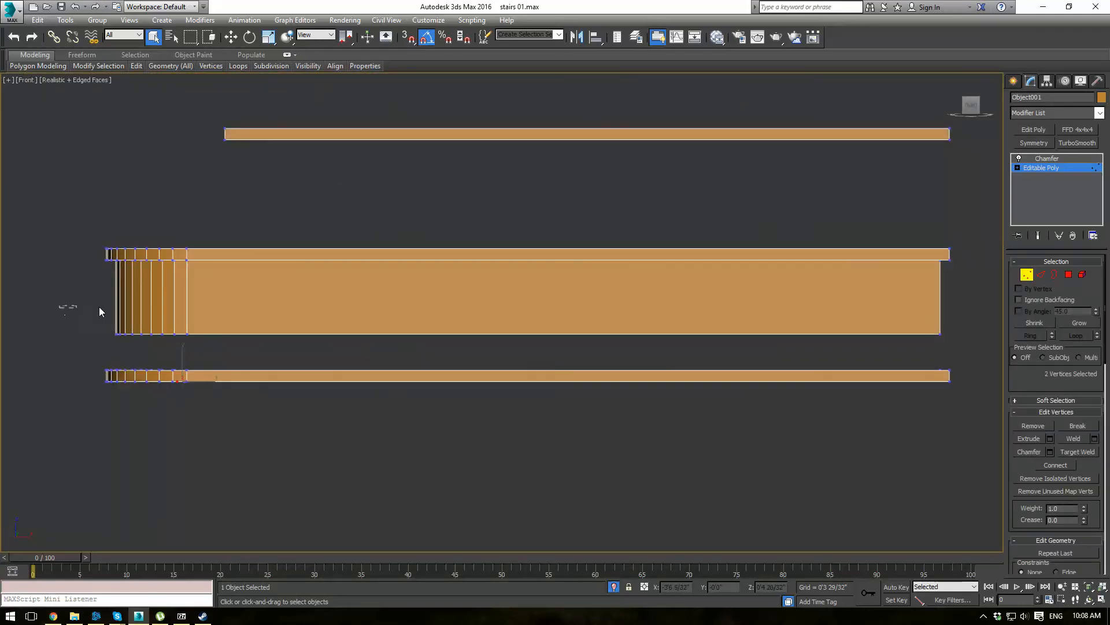
pyautogui.moveTo(947, 347); pyautogui.dragTo(947, 348)
pyautogui.press('w')
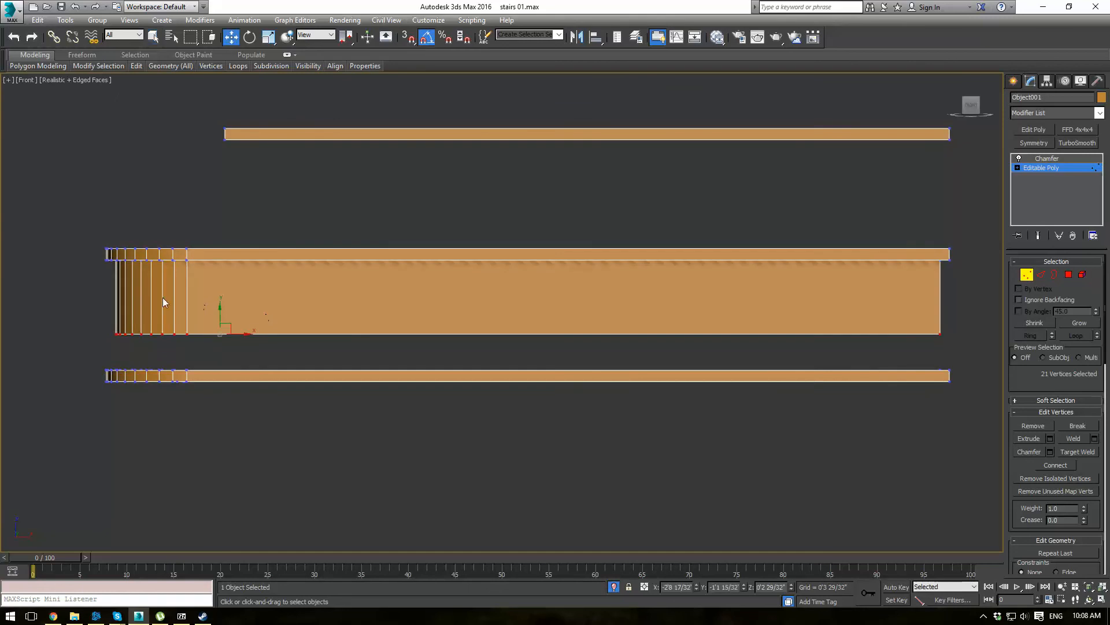
pyautogui.moveTo(222, 313); pyautogui.dragTo(208, 341)
pyautogui.scroll(6, 209, 342)
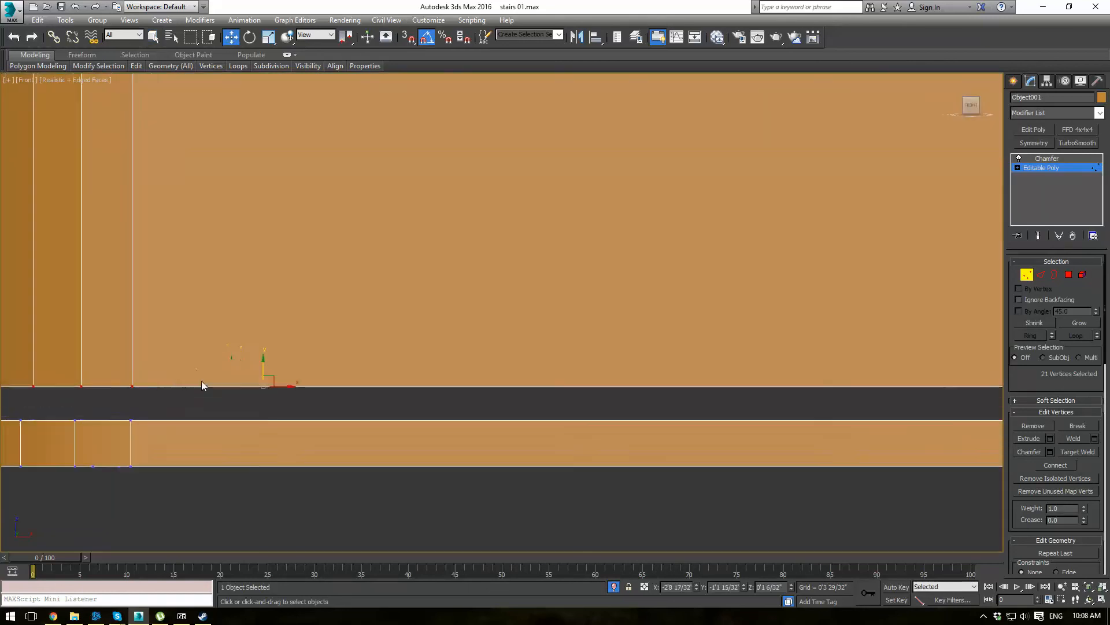
pyautogui.moveTo(258, 370); pyautogui.dragTo(255, 399)
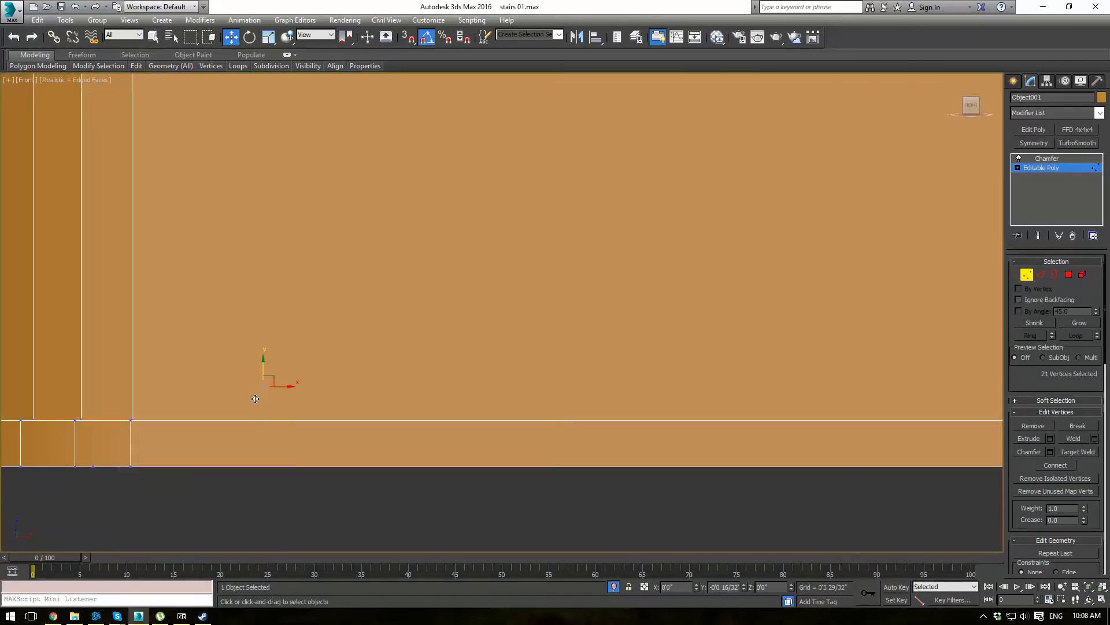
pyautogui.scroll(-6, 281, 381)
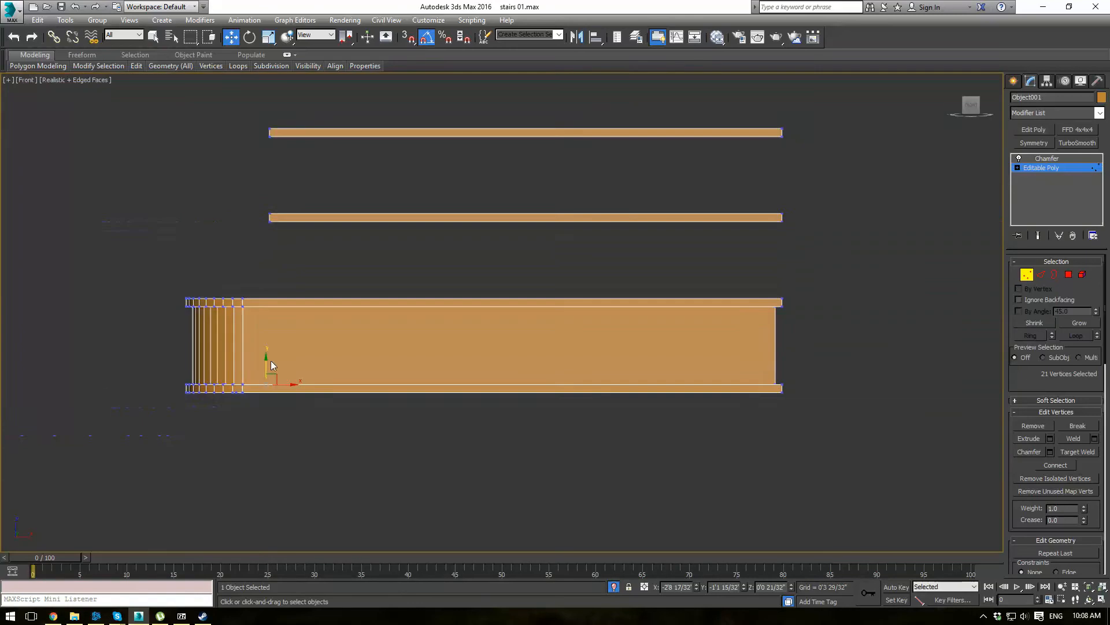
# Try to weld the riser's bottom vertices to the floor-level copy with a 0'0 12/32" threshold.
pyautogui.moveTo(170, 370); pyautogui.dragTo(897, 483)
pyautogui.press('p')
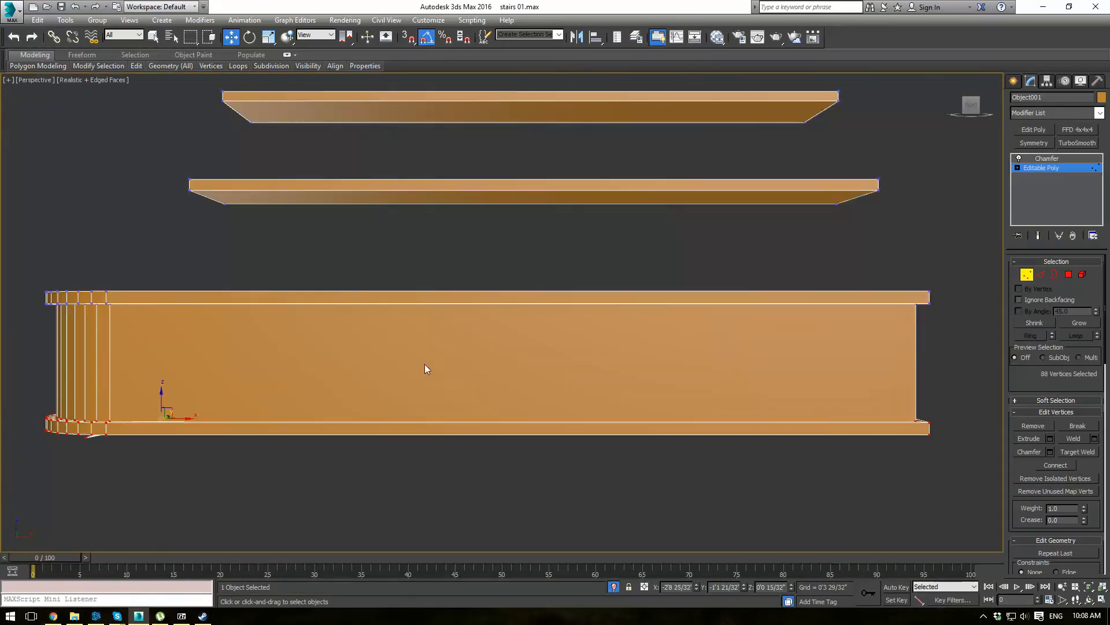
pyautogui.keyDown('alt'); pyautogui.moveTo(424, 363); pyautogui.dragTo(489, 379, button='middle'); pyautogui.keyUp('alt')
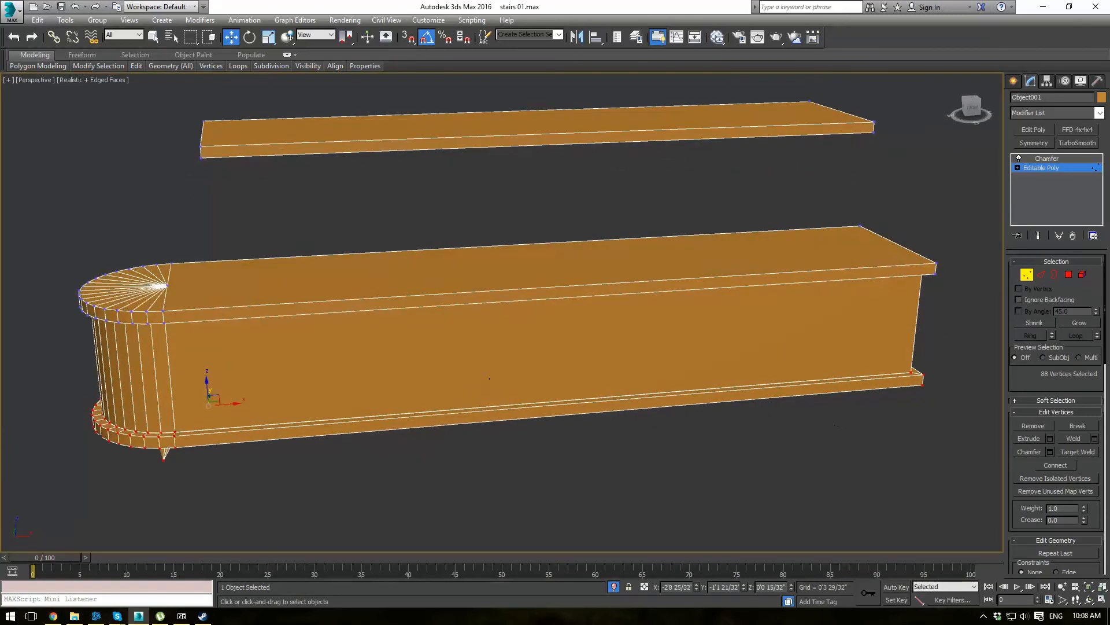
pyautogui.click(1094, 438)
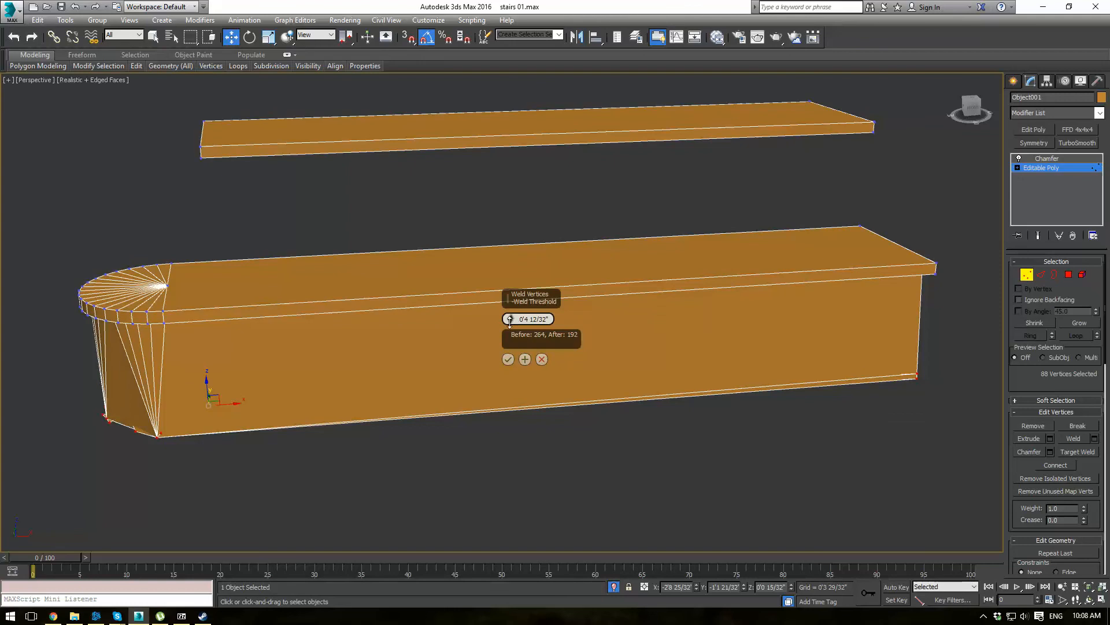
pyautogui.moveTo(510, 319); pyautogui.dragTo(491, 420)
pyautogui.moveTo(509, 320); pyautogui.dragTo(509, 307)
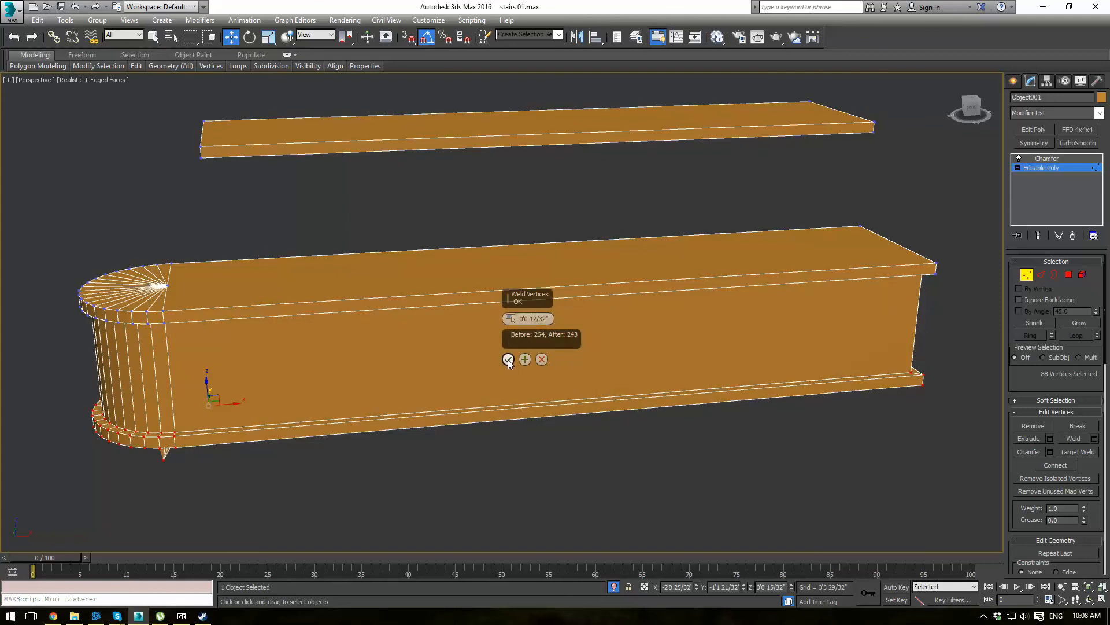
pyautogui.keyDown('alt'); pyautogui.moveTo(258, 363); pyautogui.dragTo(386, 383, button='middle'); pyautogui.keyUp('alt')
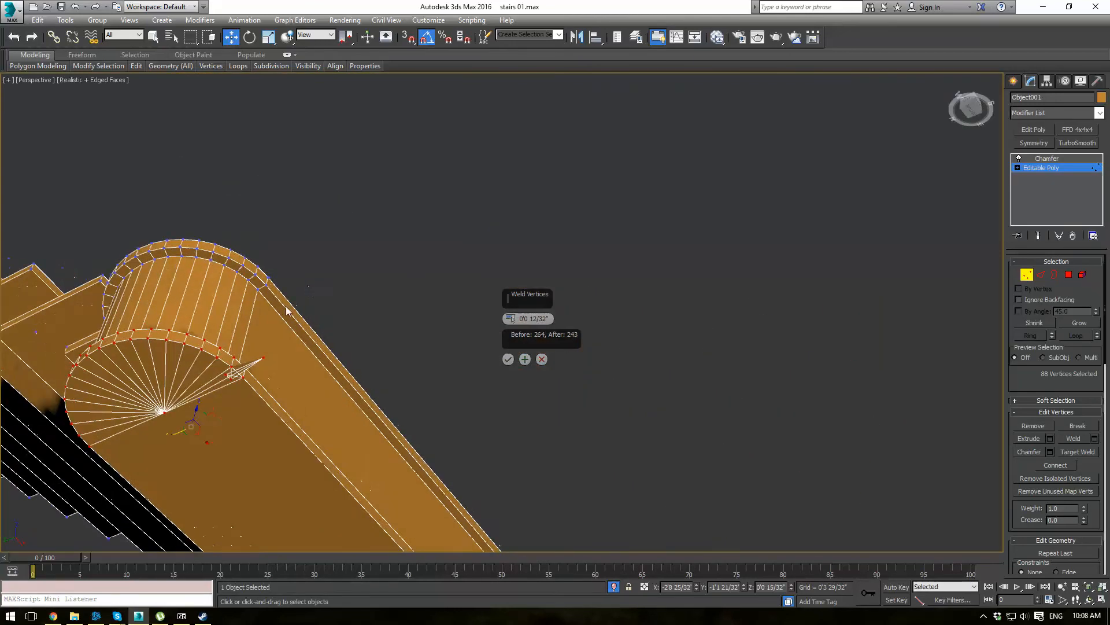
pyautogui.hotkey('ctrl', 'z')
pyautogui.click(542, 359)
# Undo the riser lowering, the top deletion and the inset, leaving only the floor-level copy's top polygons selected.
pyautogui.scroll(3, 513, 310)
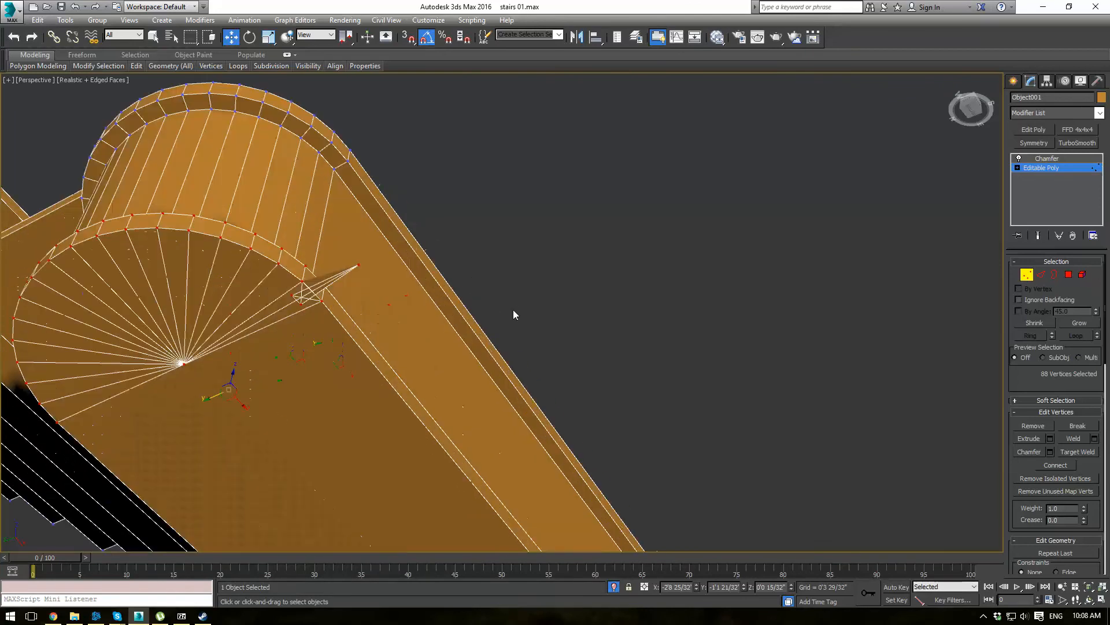
pyautogui.moveTo(338, 325); pyautogui.dragTo(355, 321)
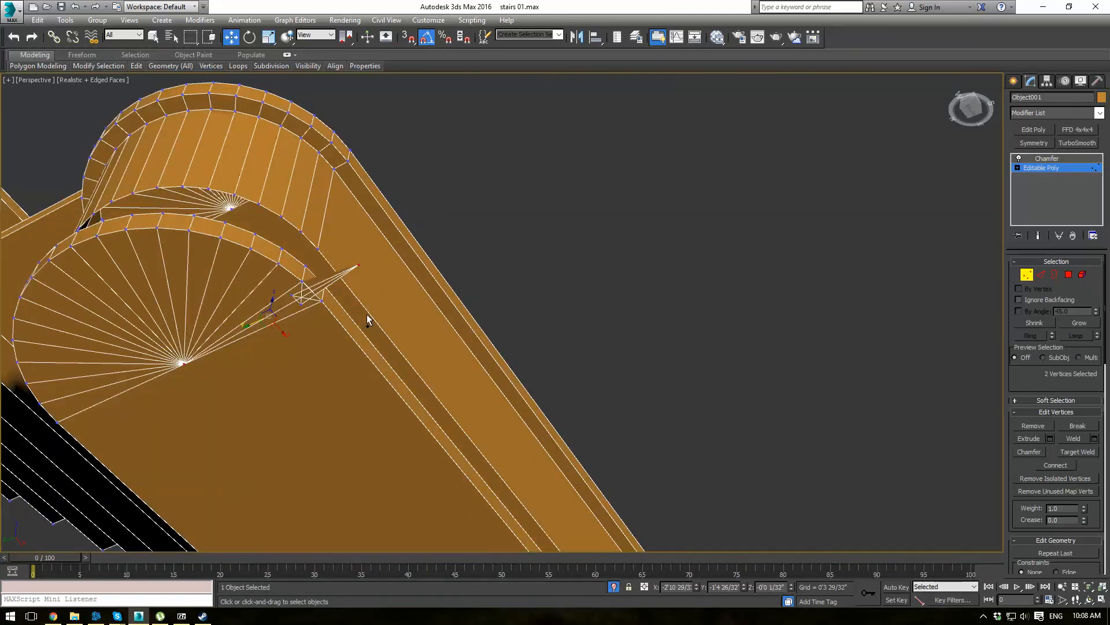
pyautogui.hotkey('ctrl', 'z')
pyautogui.keyDown('alt'); pyautogui.moveTo(377, 316); pyautogui.dragTo(205, 400, button='middle'); pyautogui.keyUp('alt')
pyautogui.keyDown('alt'); pyautogui.click(183, 363); pyautogui.keyUp('alt')
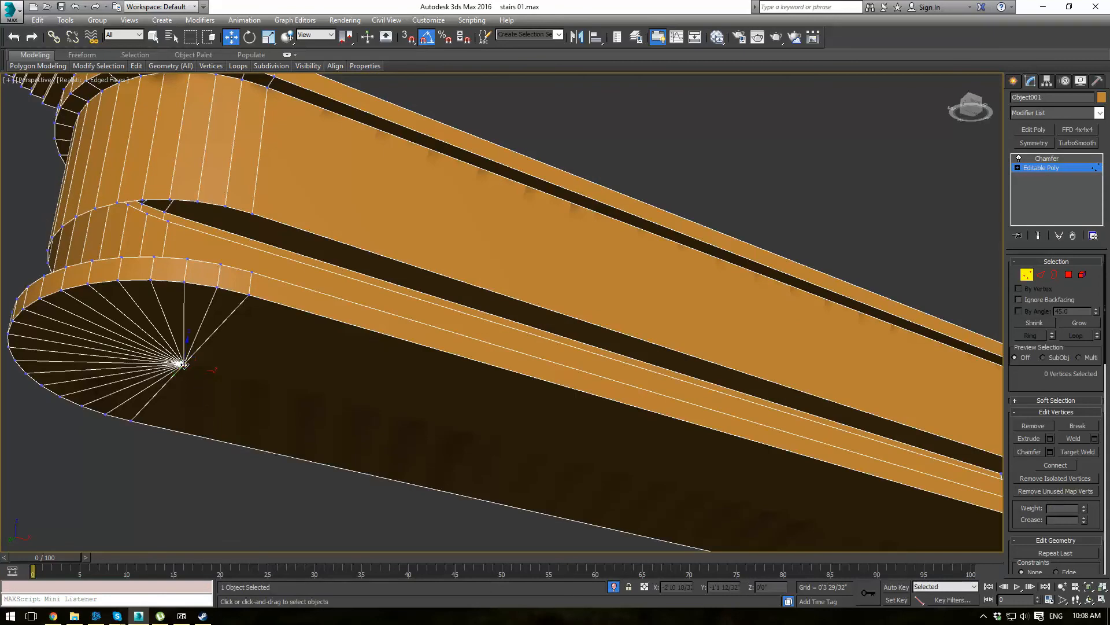
pyautogui.click(1069, 274)
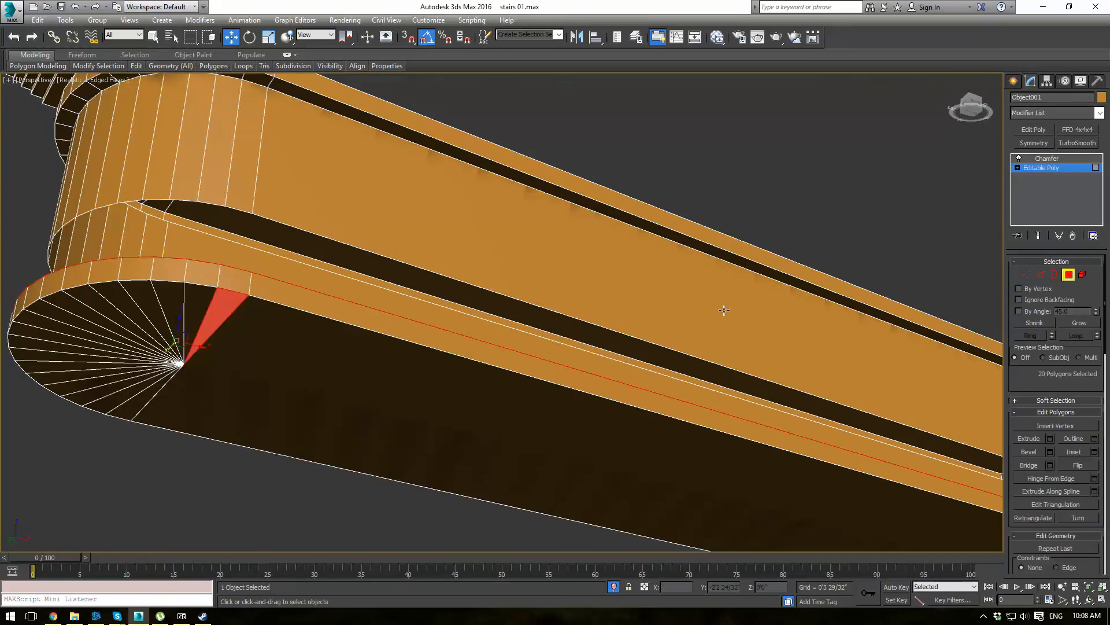
pyautogui.keyDown('alt'); pyautogui.click(229, 302); pyautogui.keyUp('alt')
# Inset the top polygons of the floor-level copy, leaving a narrow border around the long sides and rounded end.
pyautogui.keyDown('alt'); pyautogui.moveTo(289, 303); pyautogui.dragTo(442, 370, button='middle'); pyautogui.keyUp('alt')
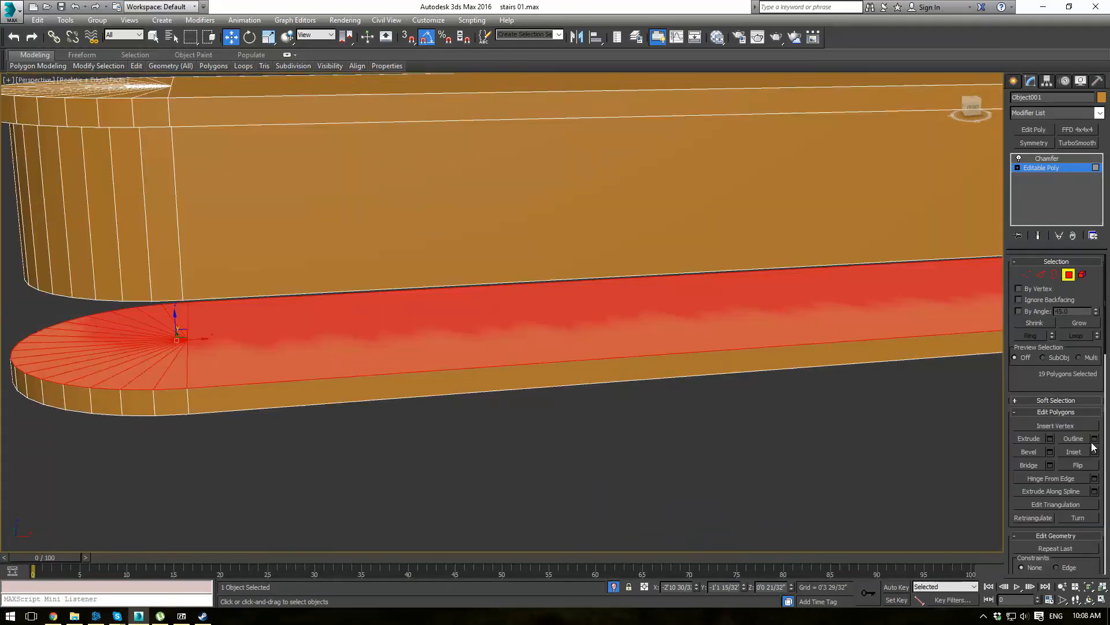
pyautogui.scroll(-3, 1099, 453)
pyautogui.scroll(3, 1073, 435)
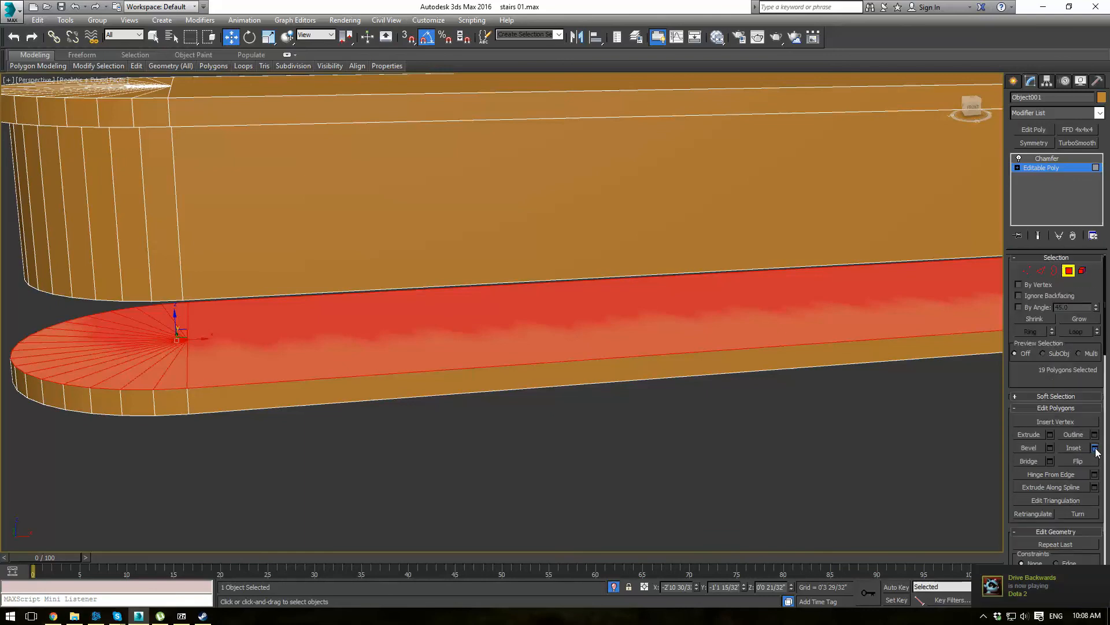
pyautogui.click(1095, 448)
pyautogui.click(509, 352)
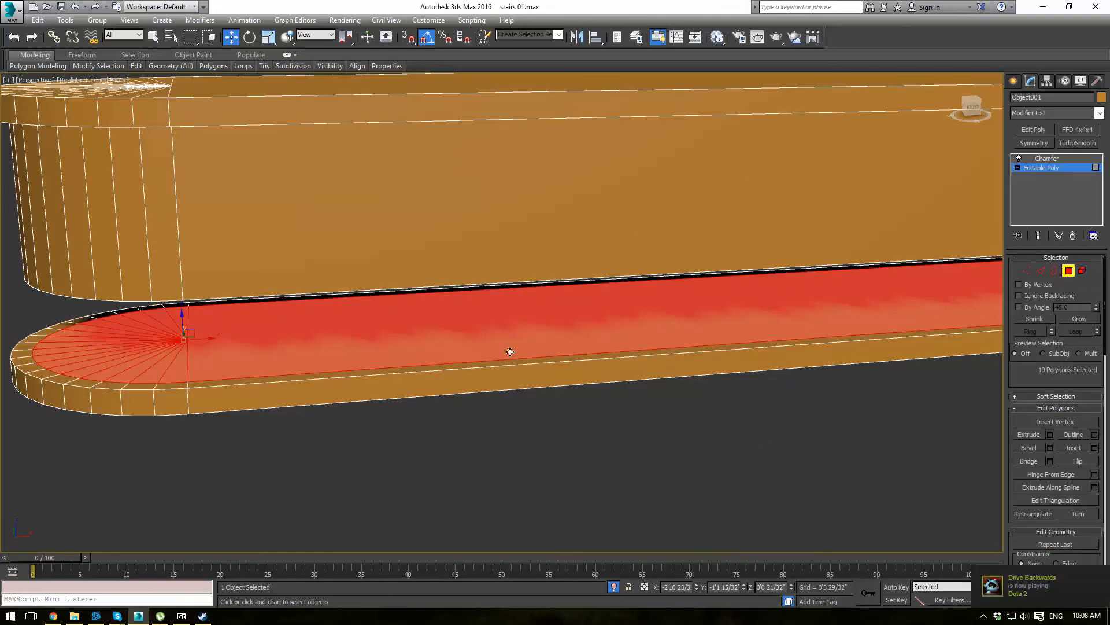
pyautogui.moveTo(515, 321)
pyautogui.keyDown('alt'); pyautogui.mouseDown(button='middle')
pyautogui.moveTo(520, 278)
pyautogui.moveTo(492, 318)
pyautogui.moveTo(503, 304)
pyautogui.mouseUp(button='middle'); pyautogui.keyUp('alt')
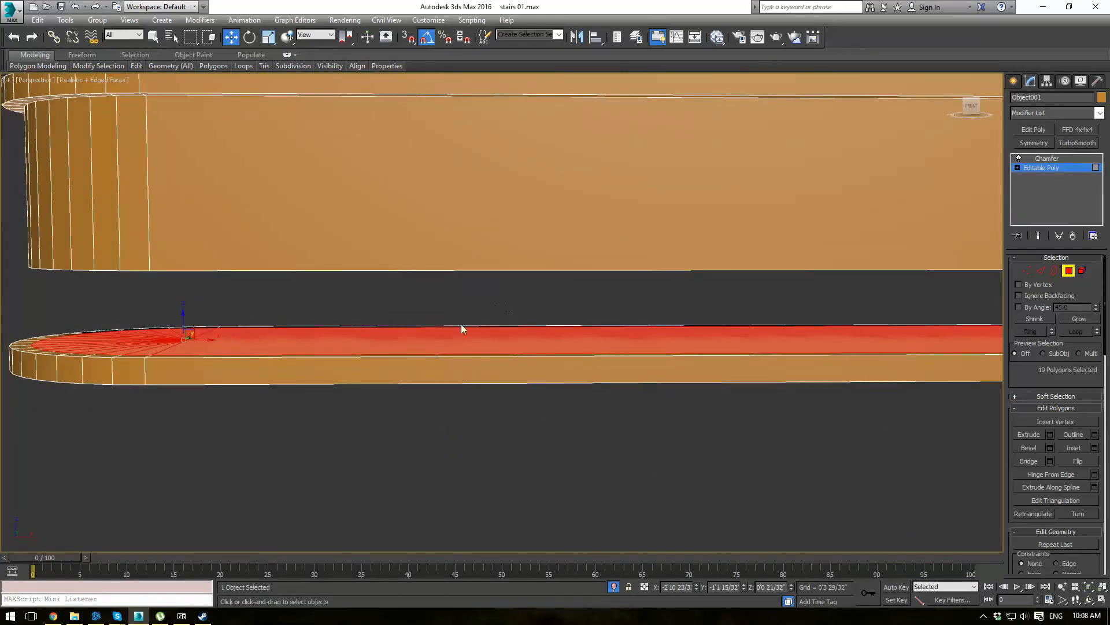
pyautogui.keyDown('shift'); pyautogui.moveTo(185, 314); pyautogui.dragTo(184, 273); pyautogui.keyUp('shift')
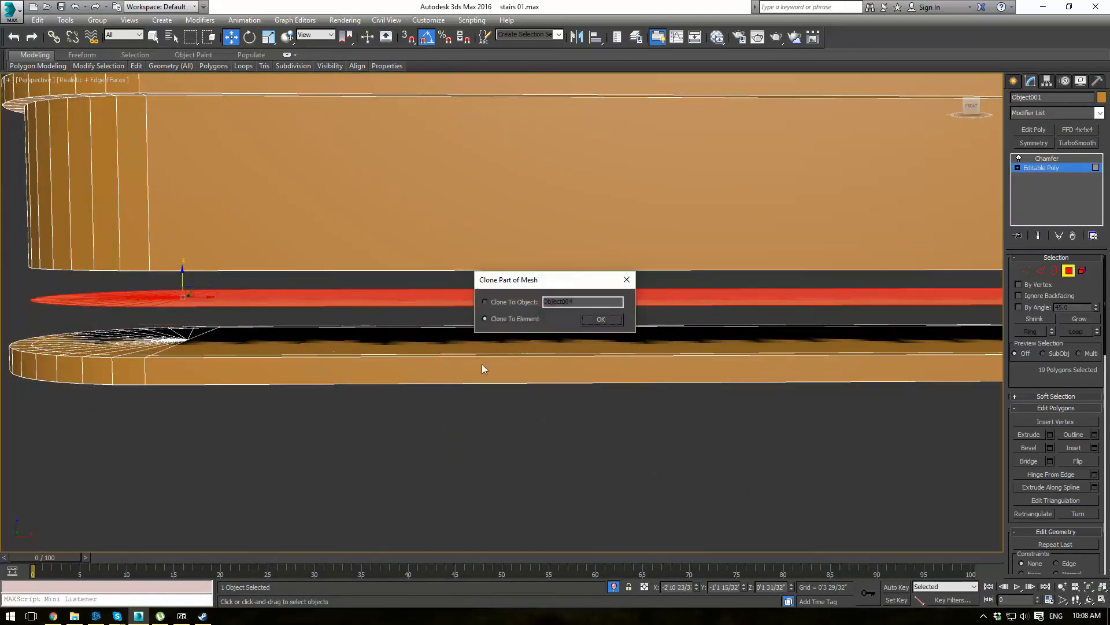
pyautogui.click(626, 280)
pyautogui.hotkey('ctrl', 'z')
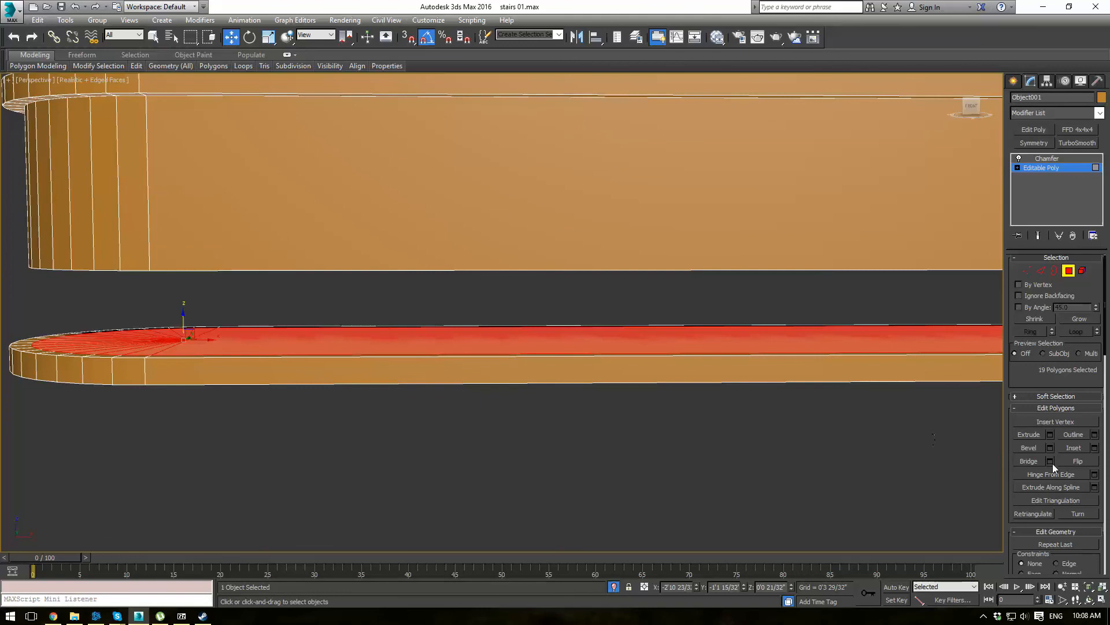
# Extrude the inset polygons up 0'1 29/32" to just below the riser and delete the extruded top faces.
pyautogui.click(1050, 434)
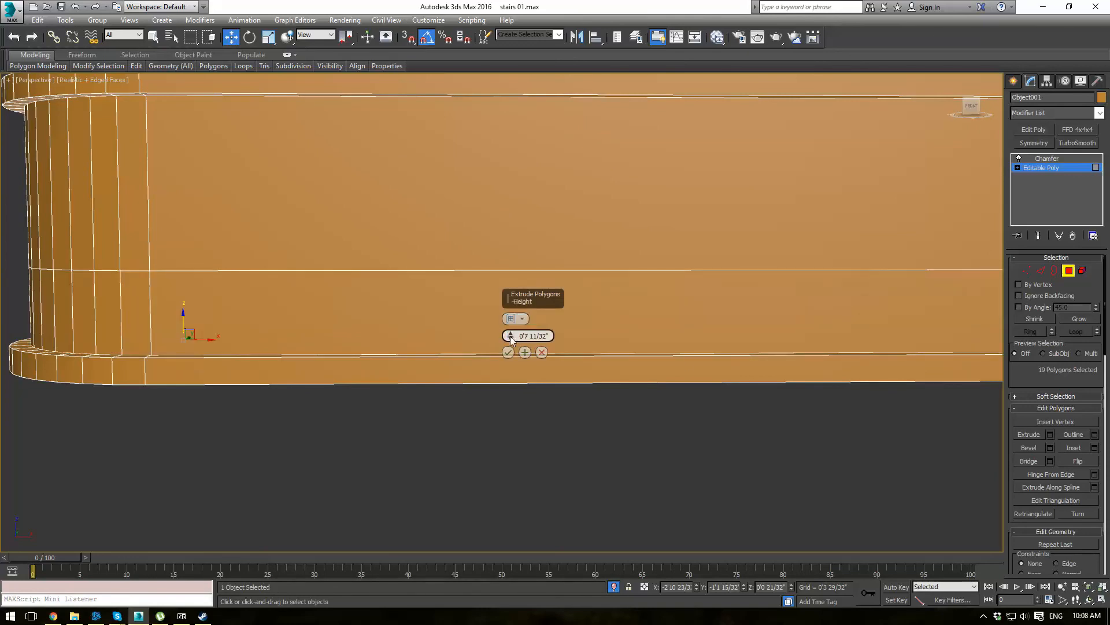
pyautogui.moveTo(511, 336); pyautogui.dragTo(506, 416)
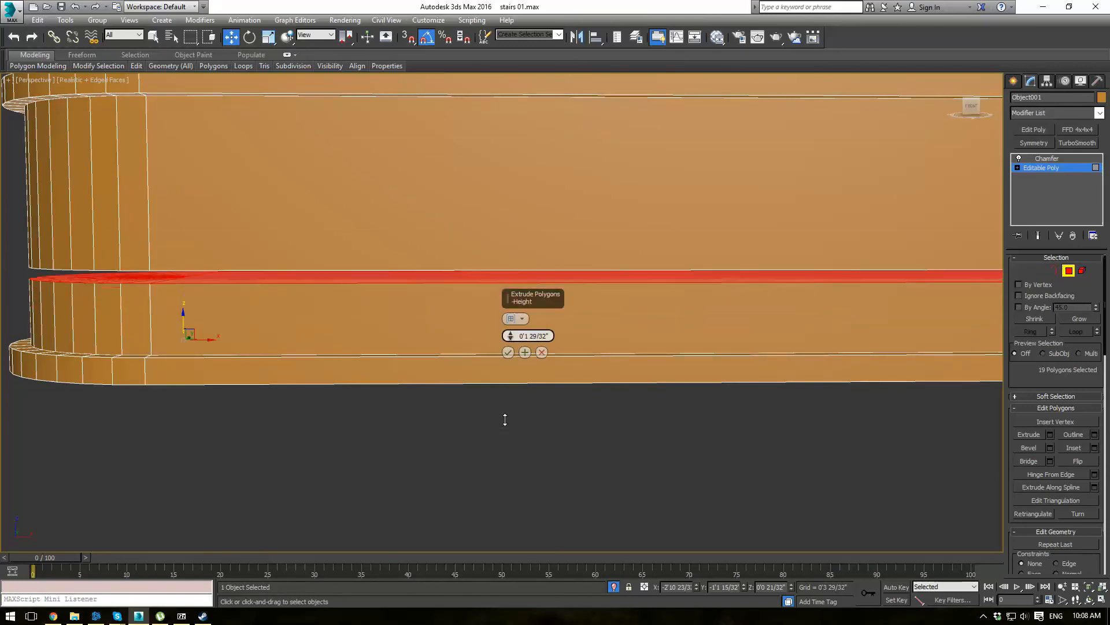
pyautogui.click(508, 353)
pyautogui.hotkey('ctrl', 'd')
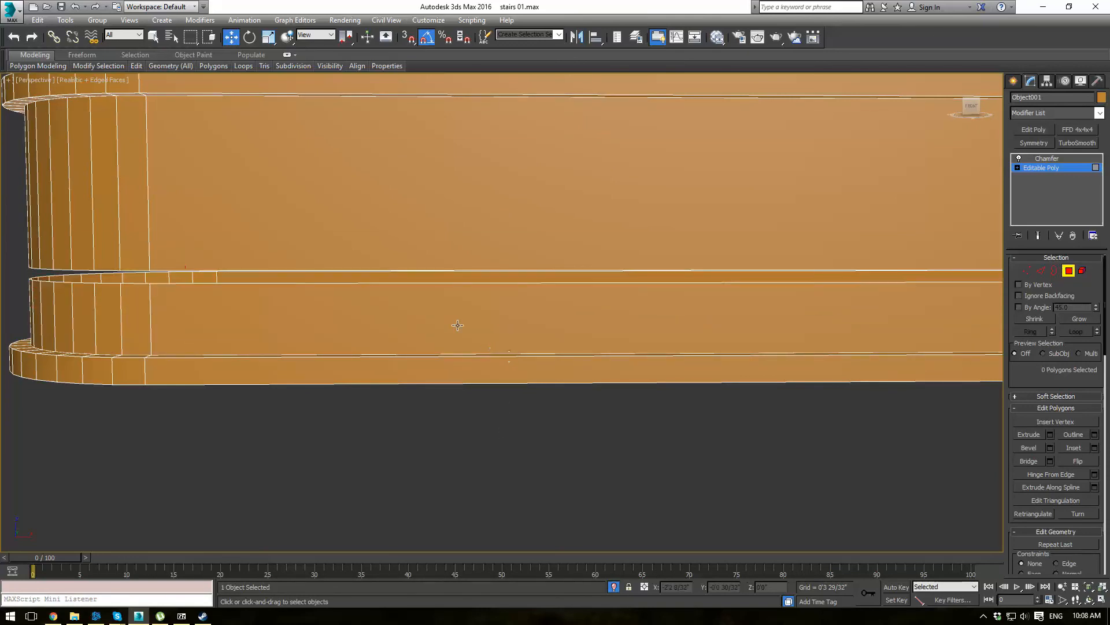
# Select the facing border vertices of the riser and the extrusion and scale them flat in Z to one level.
pyautogui.click(1026, 271)
pyautogui.scroll(-6, 477, 234)
pyautogui.moveTo(950, 254); pyautogui.dragTo(958, 252)
pyautogui.keyDown('alt'); pyautogui.moveTo(919, 251); pyautogui.dragTo(790, 263, button='middle'); pyautogui.keyUp('alt')
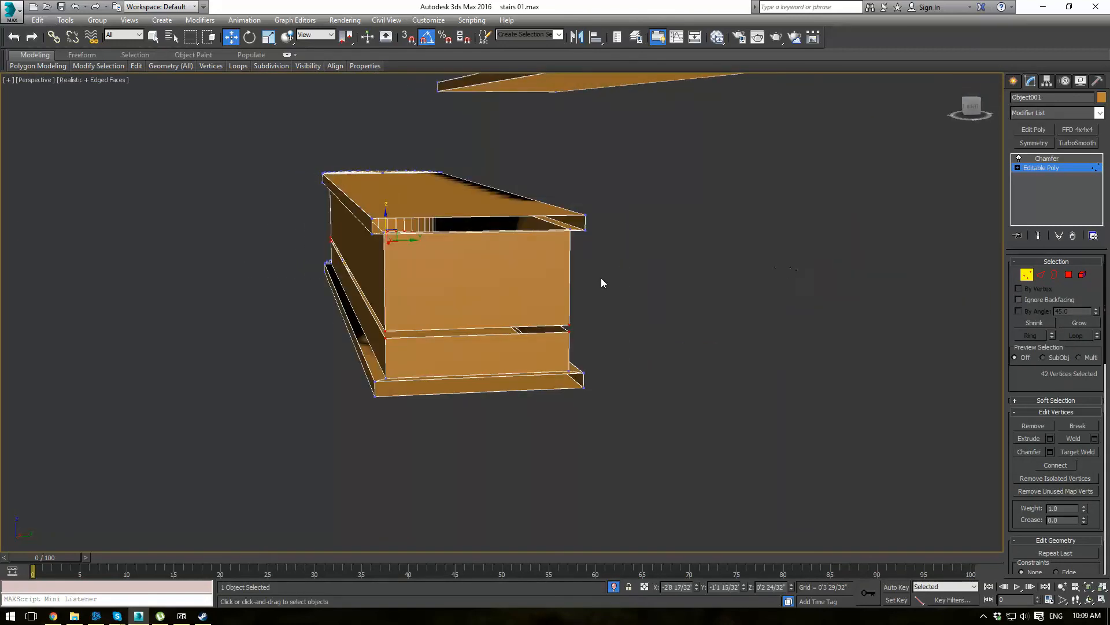
pyautogui.press('r')
pyautogui.moveTo(385, 211); pyautogui.dragTo(410, 384)
pyautogui.moveTo(359, 480); pyautogui.dragTo(405, 448)
# Weld the coinciding seam vertices with a very small threshold, keeping the rest of the outline intact.
pyautogui.click(1094, 439)
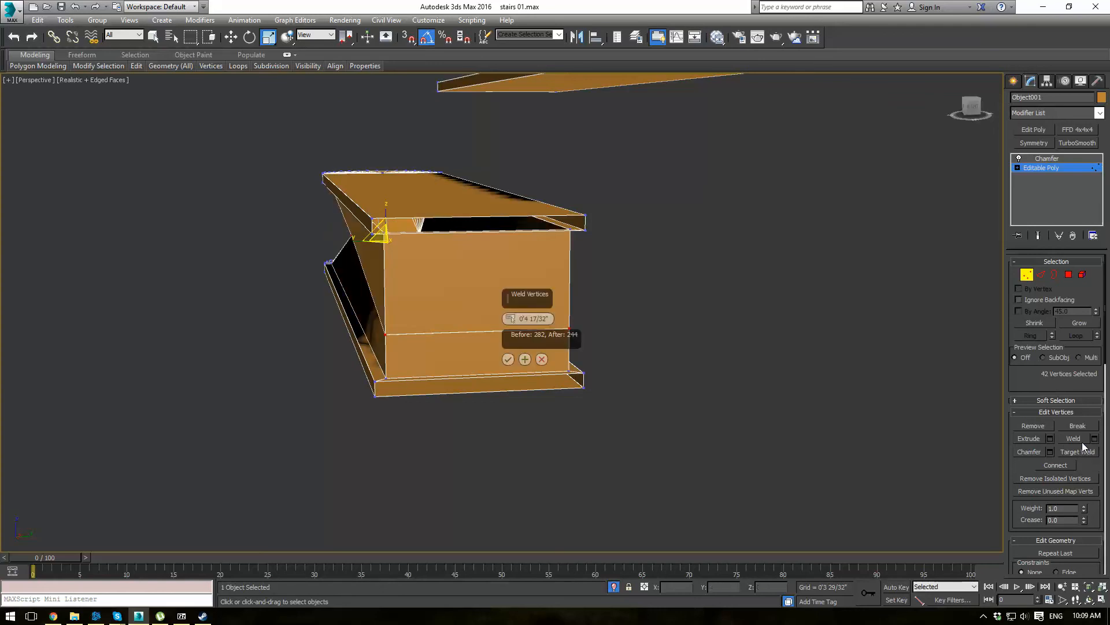
pyautogui.moveTo(511, 319); pyautogui.dragTo(510, 384)
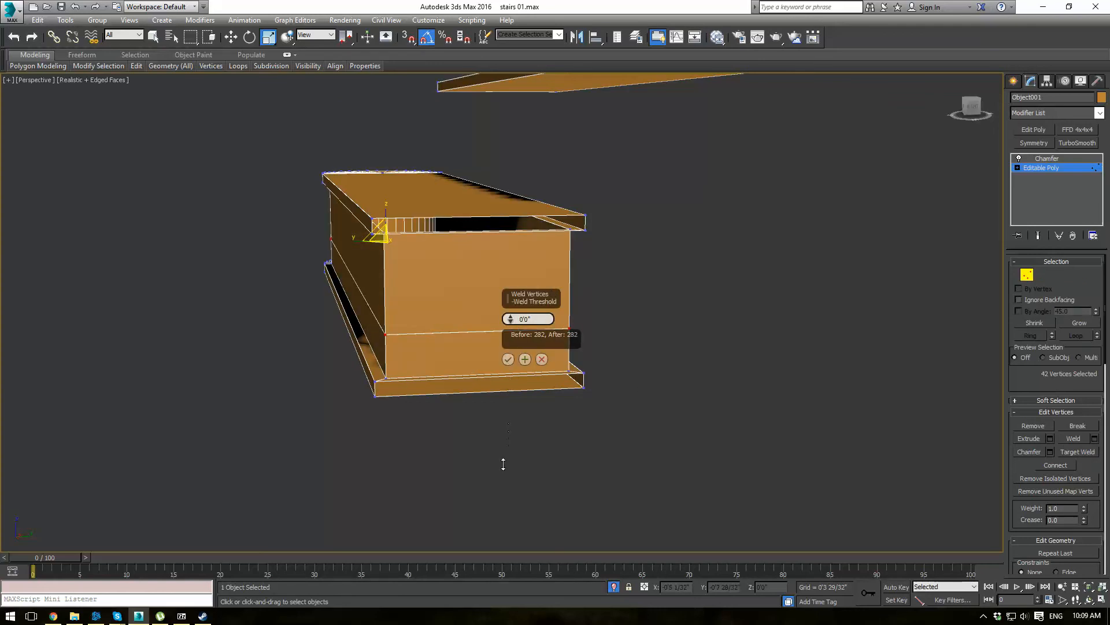
pyautogui.keyDown('alt'); pyautogui.moveTo(503, 465); pyautogui.dragTo(412, 344, button='middle'); pyautogui.keyUp('alt')
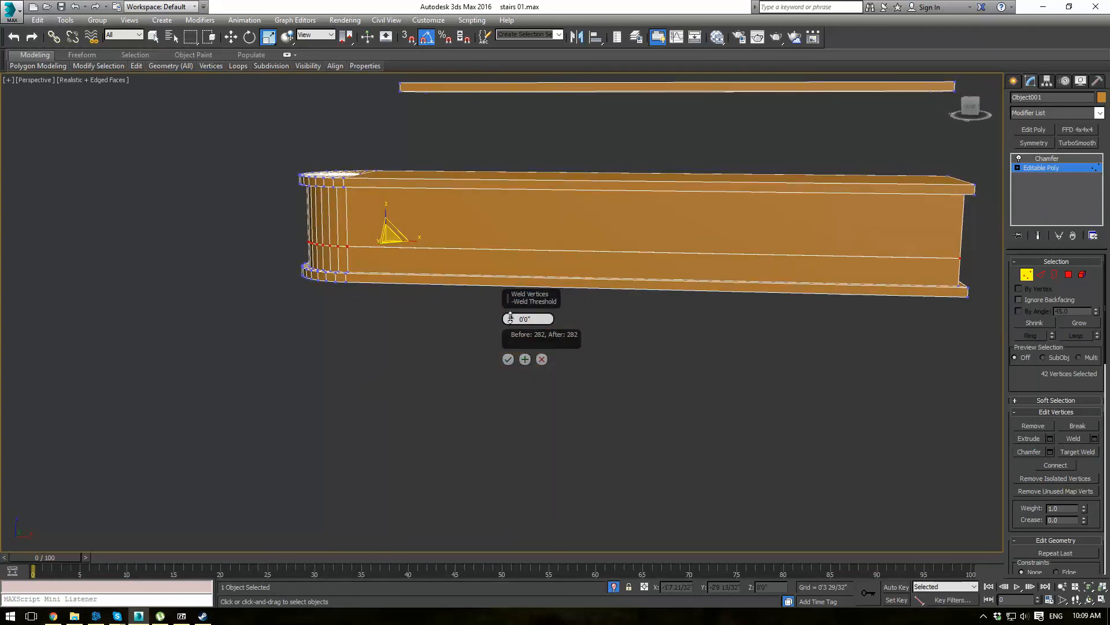
pyautogui.click(508, 359)
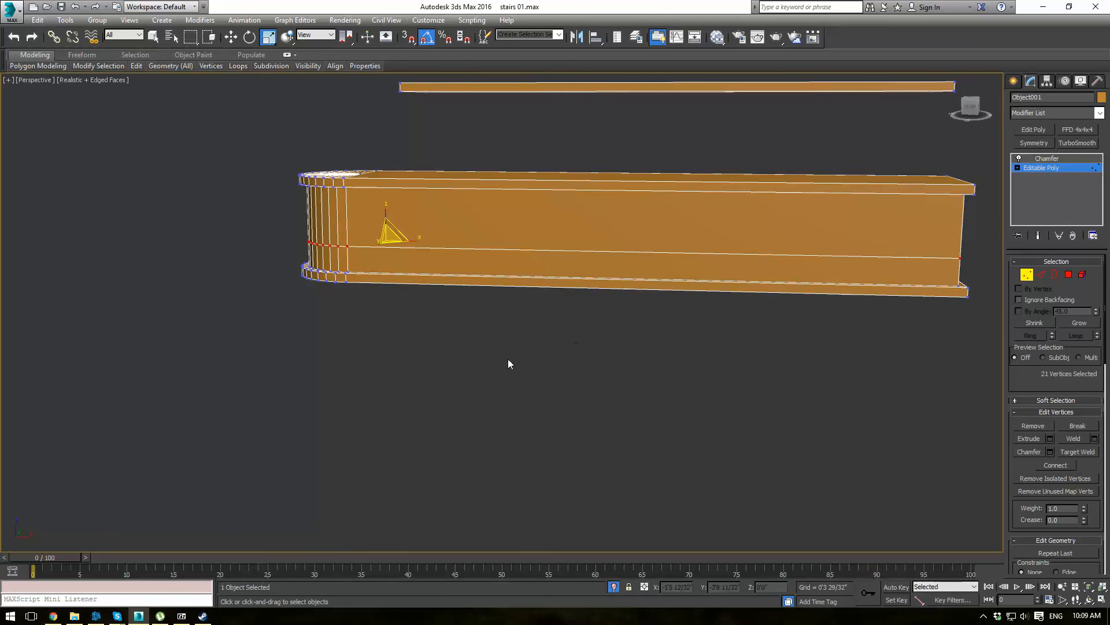
# Try to delete the horizontal seam loop around the riser by converting its edges to vertices.
pyautogui.click(1040, 274)
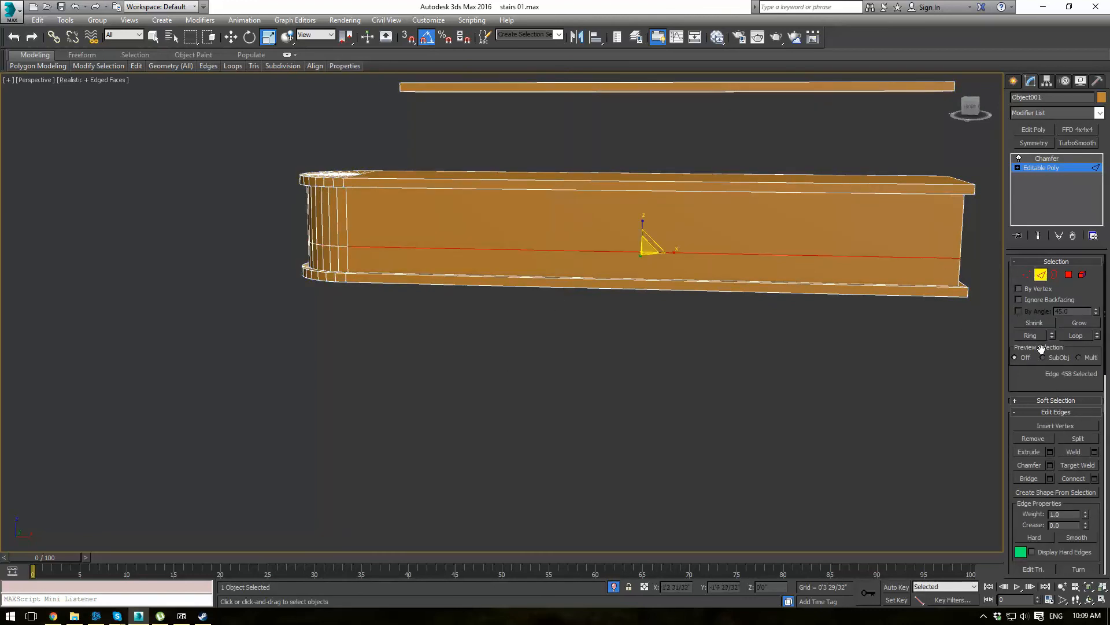
pyautogui.click(1079, 338)
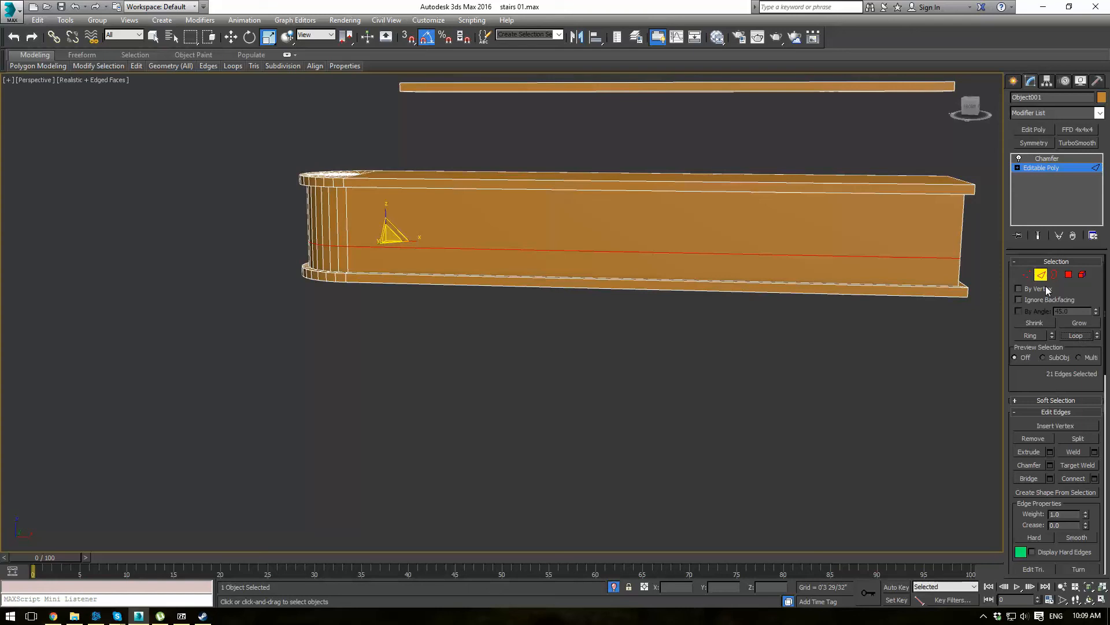
pyautogui.keyDown('ctrl'); pyautogui.click(1028, 275); pyautogui.keyUp('ctrl')
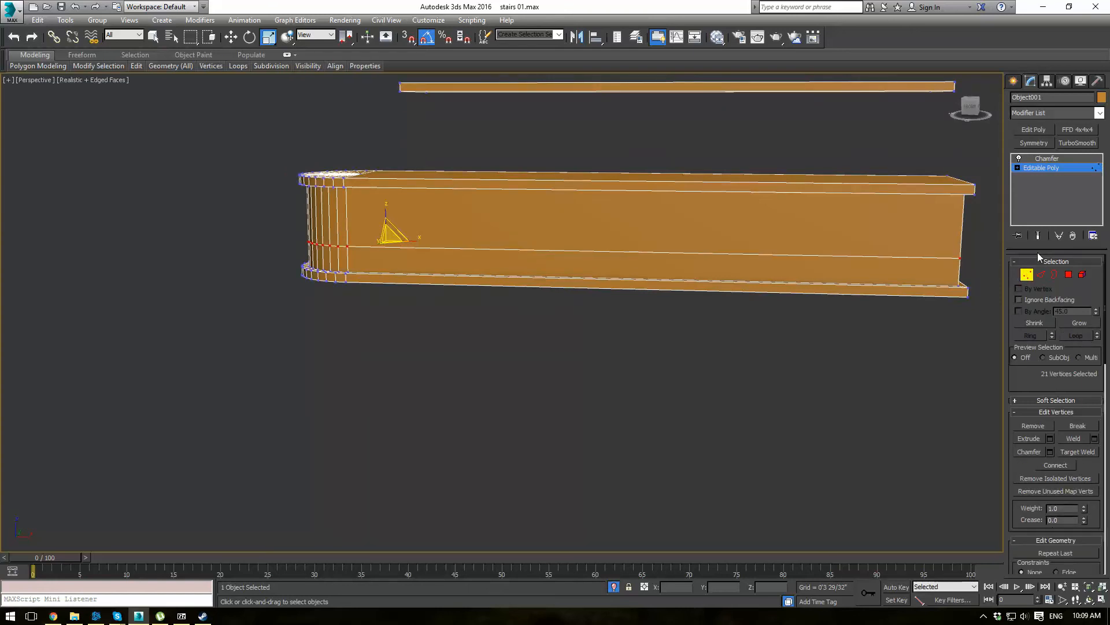
pyautogui.press('Delete')
pyautogui.hotkey('ctrl', 'z')
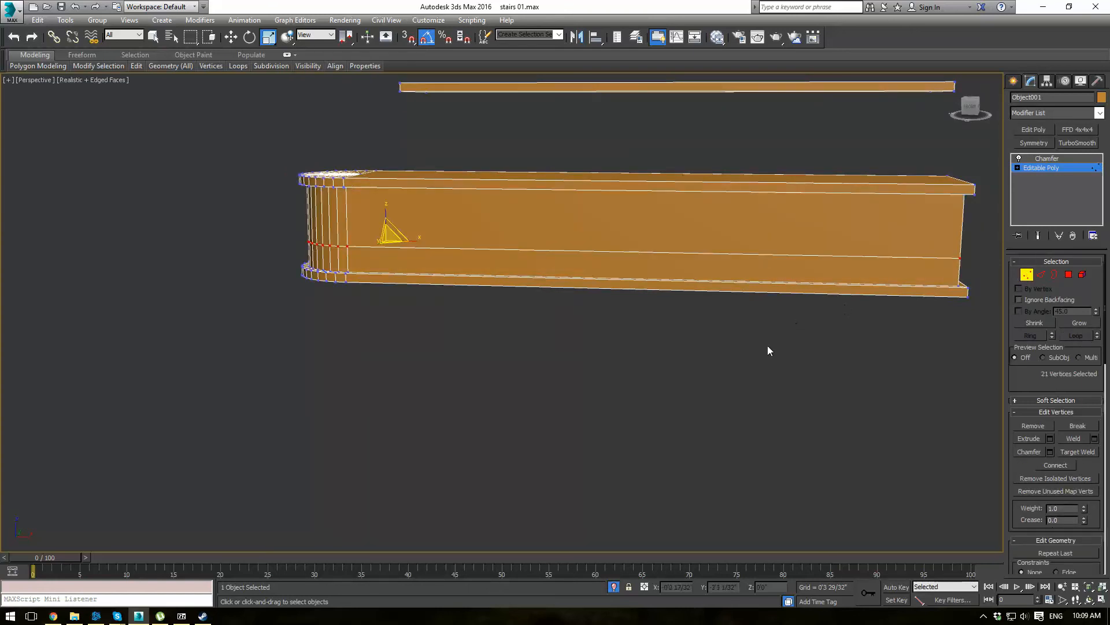
# Examine the chamfered bottom step from its rounded end with edged faces turned off.
pyautogui.click(1048, 158)
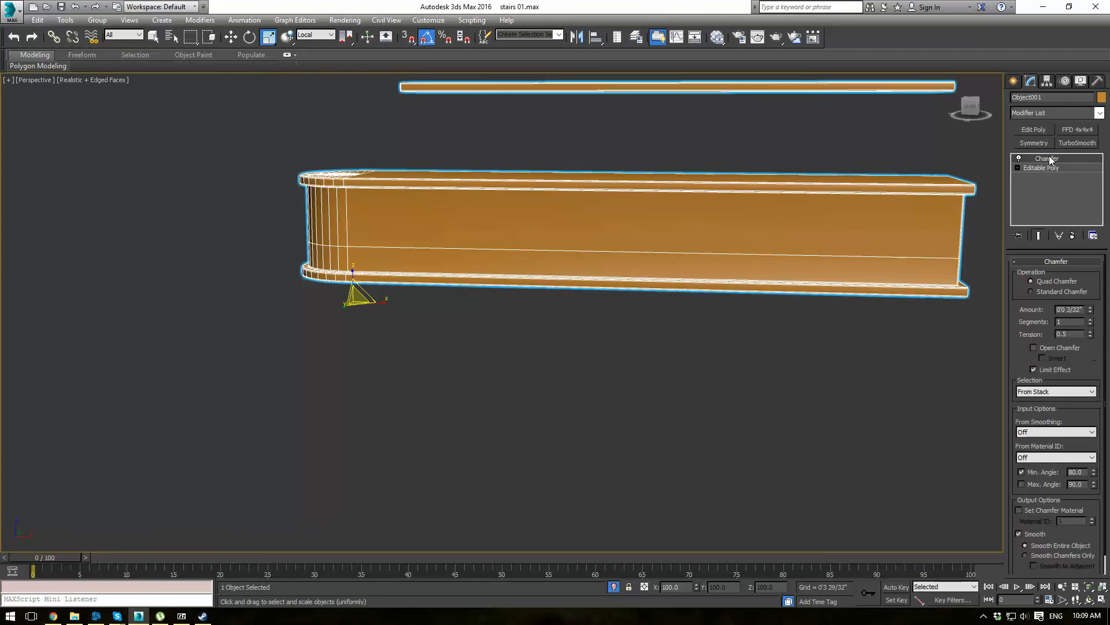
pyautogui.click(707, 373)
pyautogui.press('F4')
pyautogui.moveTo(561, 319)
pyautogui.keyDown('alt'); pyautogui.mouseDown(button='middle')
pyautogui.moveTo(573, 337)
pyautogui.moveTo(669, 351)
pyautogui.moveTo(671, 281)
pyautogui.mouseUp(button='middle'); pyautogui.keyUp('alt')
pyautogui.click(671, 236)
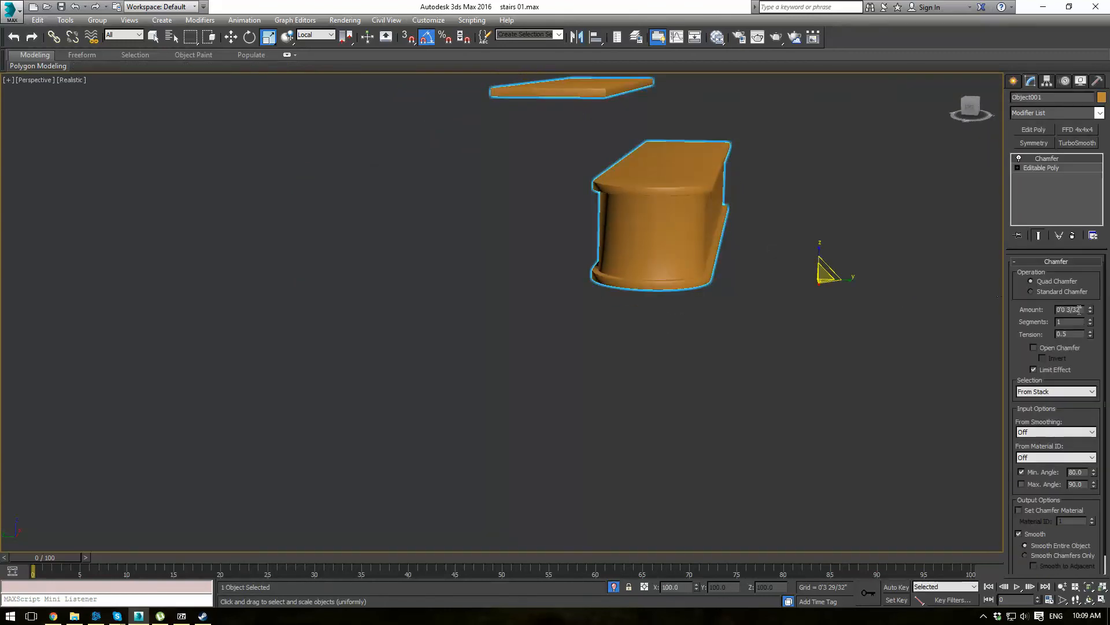
# Select all vertices of the rounded bottom step and scale them slightly wider along Y.
pyautogui.click(1033, 168)
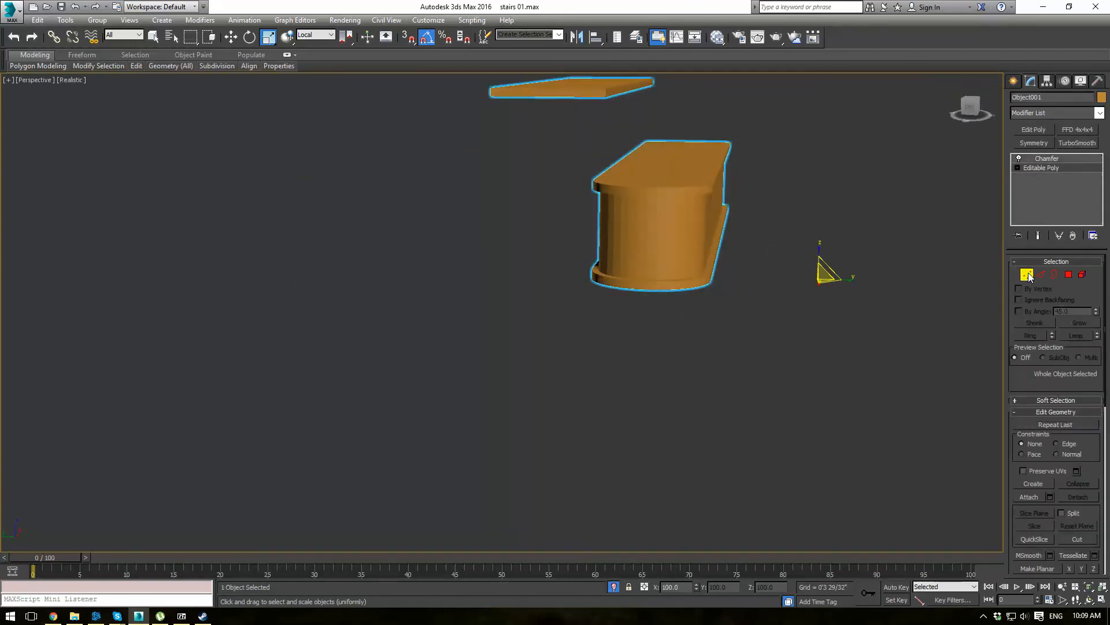
pyautogui.click(1027, 275)
pyautogui.keyDown('alt'); pyautogui.moveTo(807, 262); pyautogui.dragTo(988, 185, button='middle'); pyautogui.keyUp('alt')
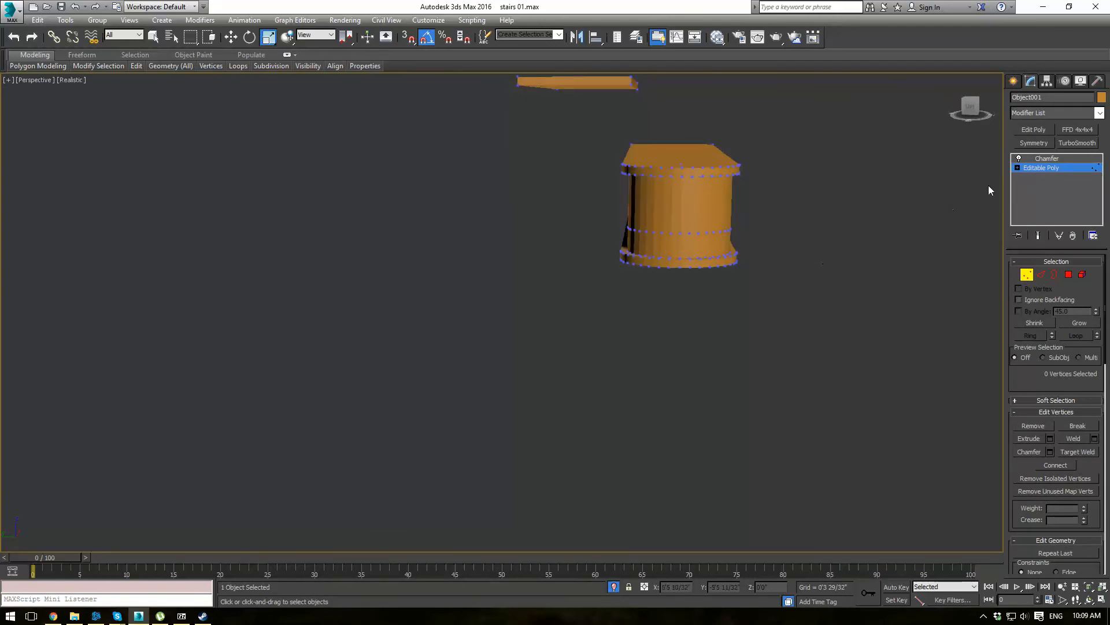
pyautogui.moveTo(652, 261); pyautogui.dragTo(606, 318)
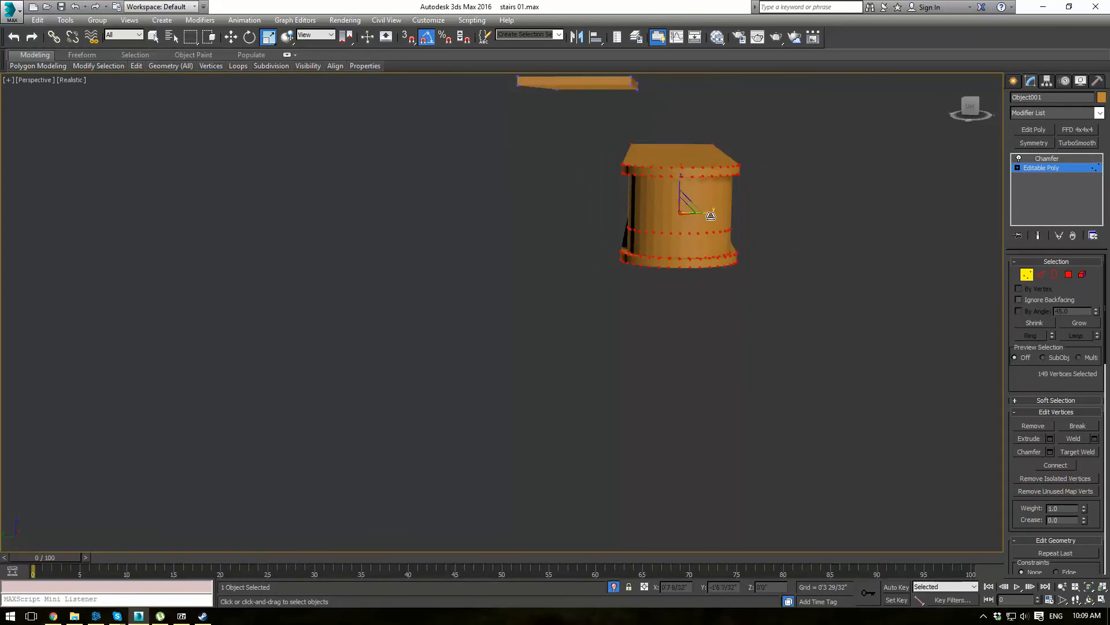
pyautogui.moveTo(711, 215); pyautogui.dragTo(716, 213)
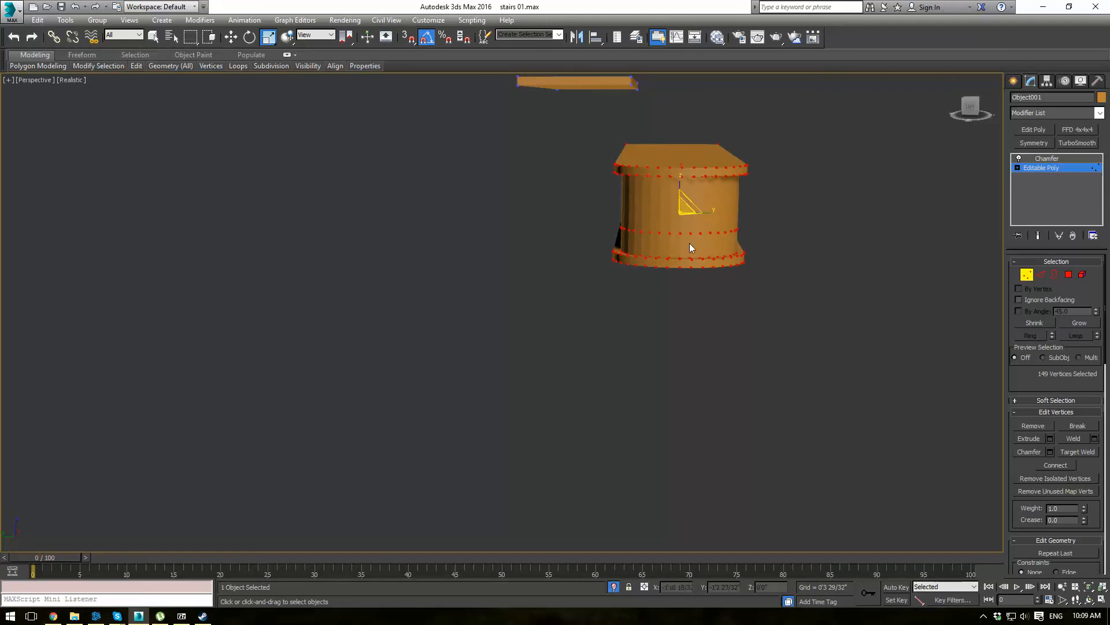
# Shift the widened bottom step's vertices slightly along Y and return to the Chamfer modifier level.
pyautogui.press('w')
pyautogui.moveTo(657, 212); pyautogui.dragTo(663, 212)
pyautogui.click(1046, 168)
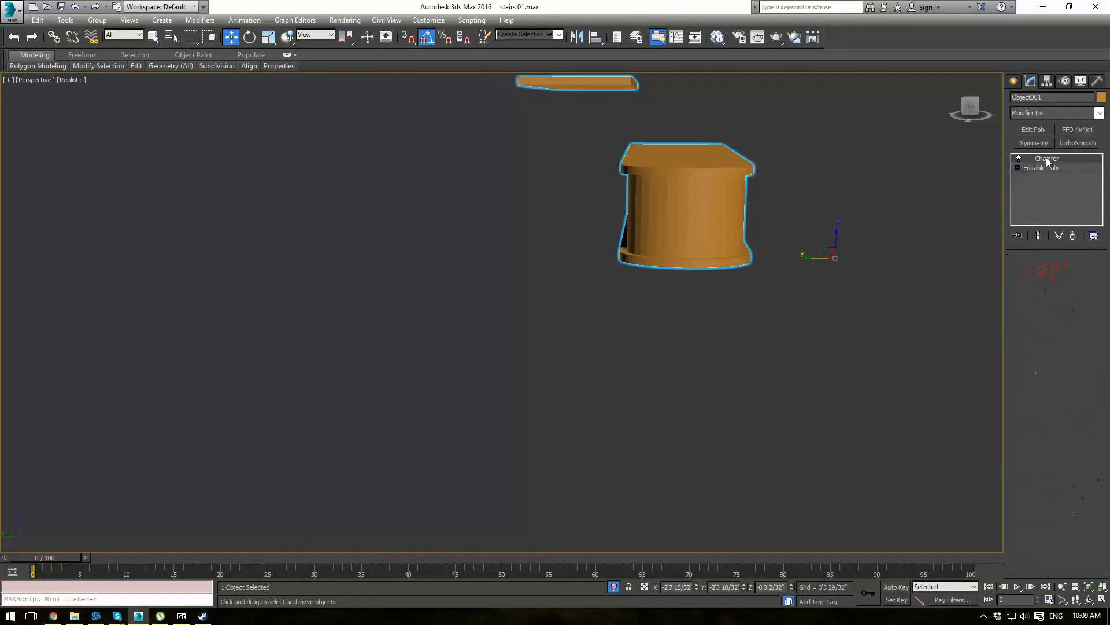
# Deselect the steps and end isolation to show the whole staircase with railing, wall and floor.
pyautogui.click(833, 218)
pyautogui.rightClick(833, 219)
pyautogui.click(878, 127)
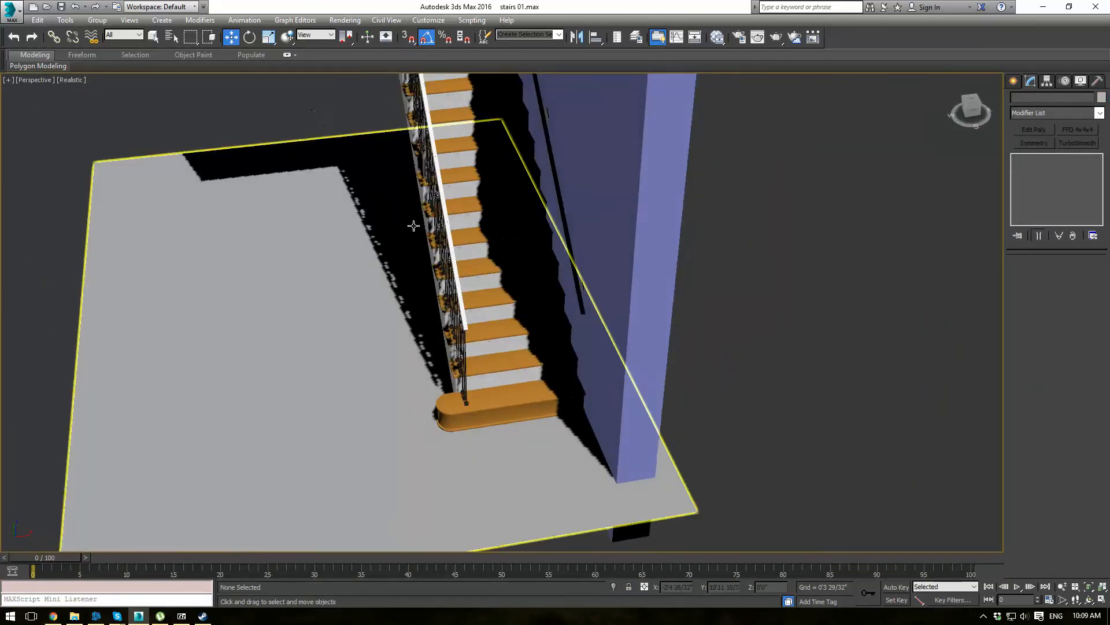
# Create a thin box on the wall beside the lower stairs, about 4'7" long, 11.5" high and 2" thick.
pyautogui.scroll(2, 453, 278)
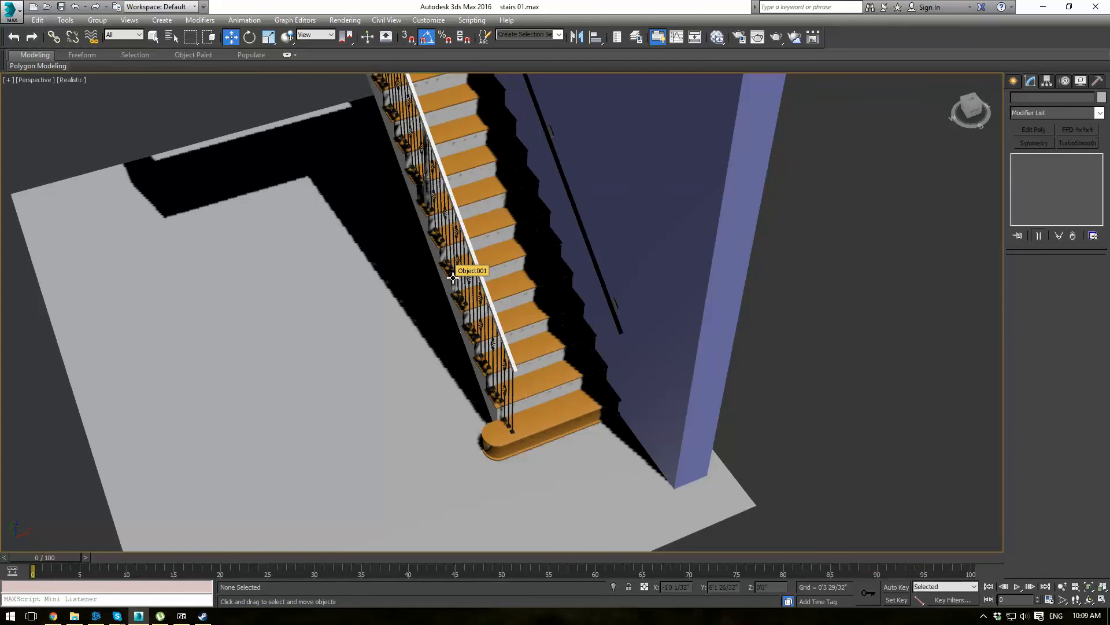
pyautogui.scroll(4, 453, 278)
pyautogui.moveTo(616, 393); pyautogui.dragTo(570, 397, button='middle')
pyautogui.scroll(-3, 570, 397)
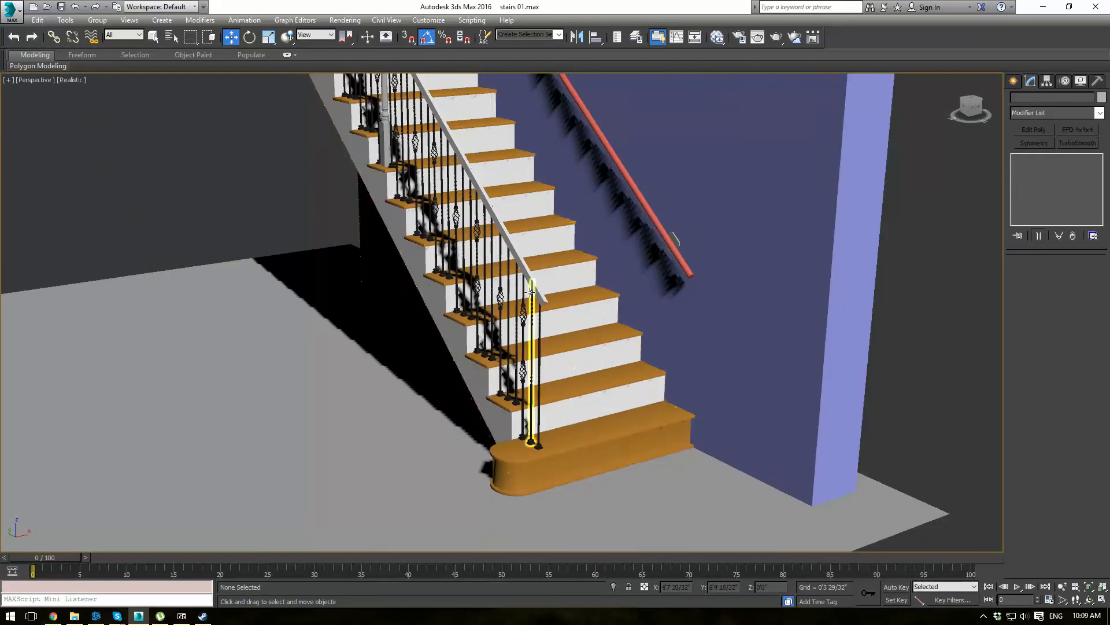
pyautogui.keyDown('alt'); pyautogui.moveTo(532, 303); pyautogui.dragTo(571, 325, button='middle'); pyautogui.keyUp('alt')
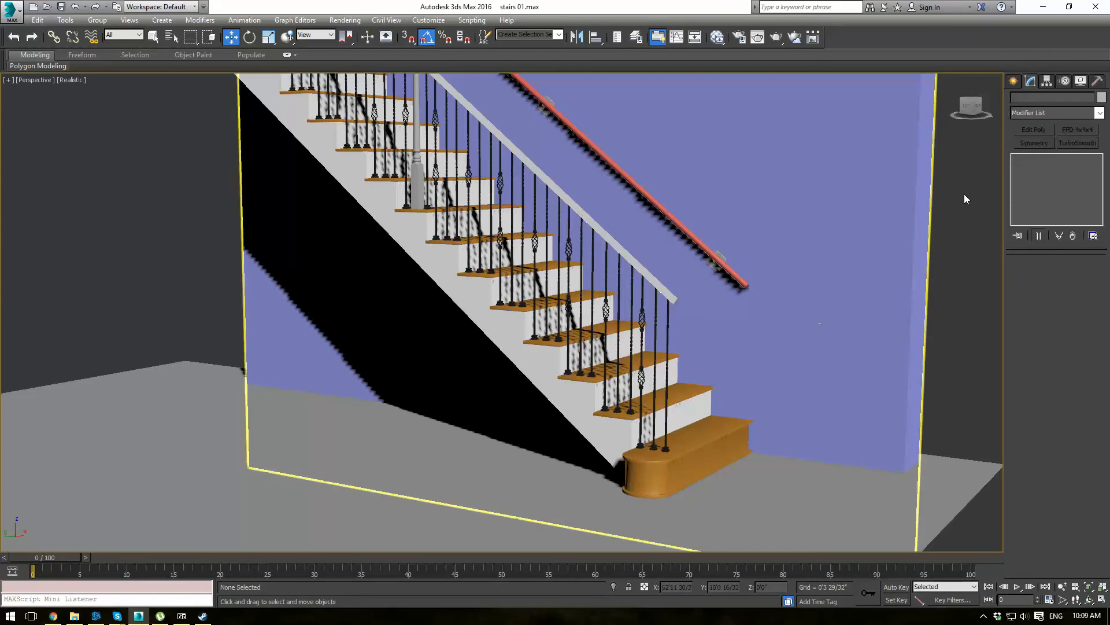
pyautogui.click(1017, 80)
pyautogui.click(1041, 158)
pyautogui.scroll(-5, 757, 238)
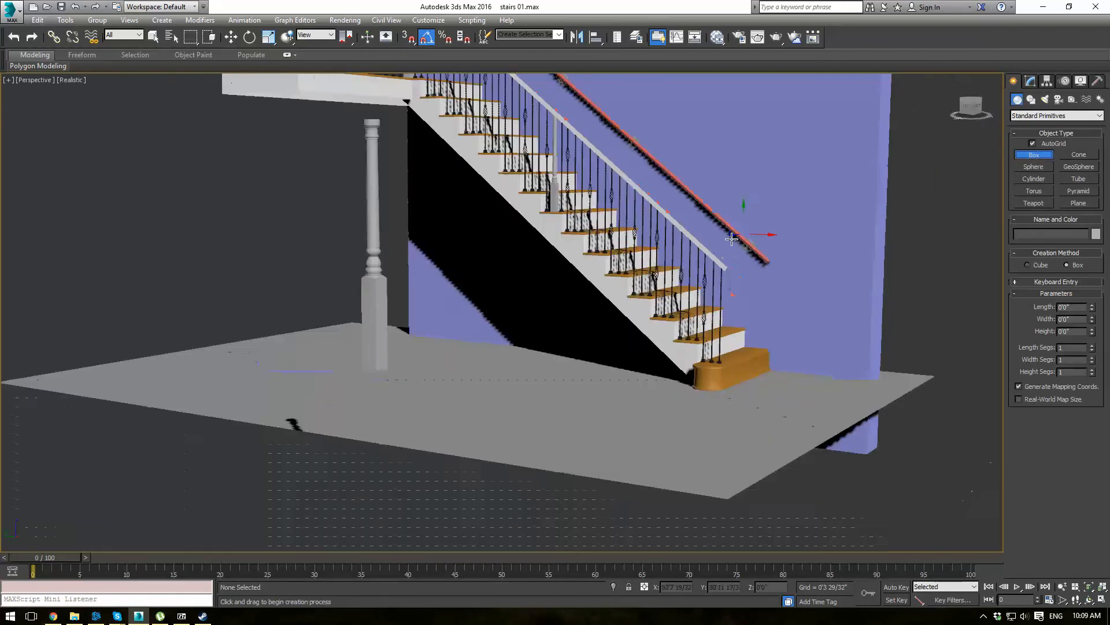
pyautogui.keyDown('alt'); pyautogui.moveTo(740, 241); pyautogui.dragTo(723, 277, button='middle'); pyautogui.keyUp('alt')
pyautogui.scroll(4, 750, 247)
pyautogui.moveTo(792, 280); pyautogui.dragTo(642, 290)
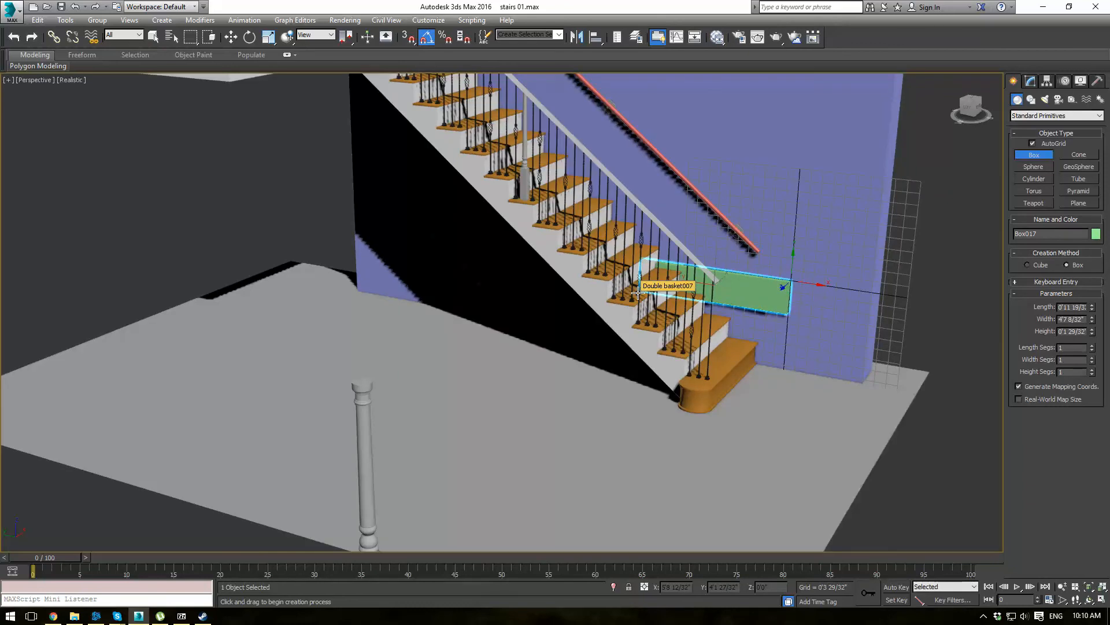
pyautogui.click(638, 292)
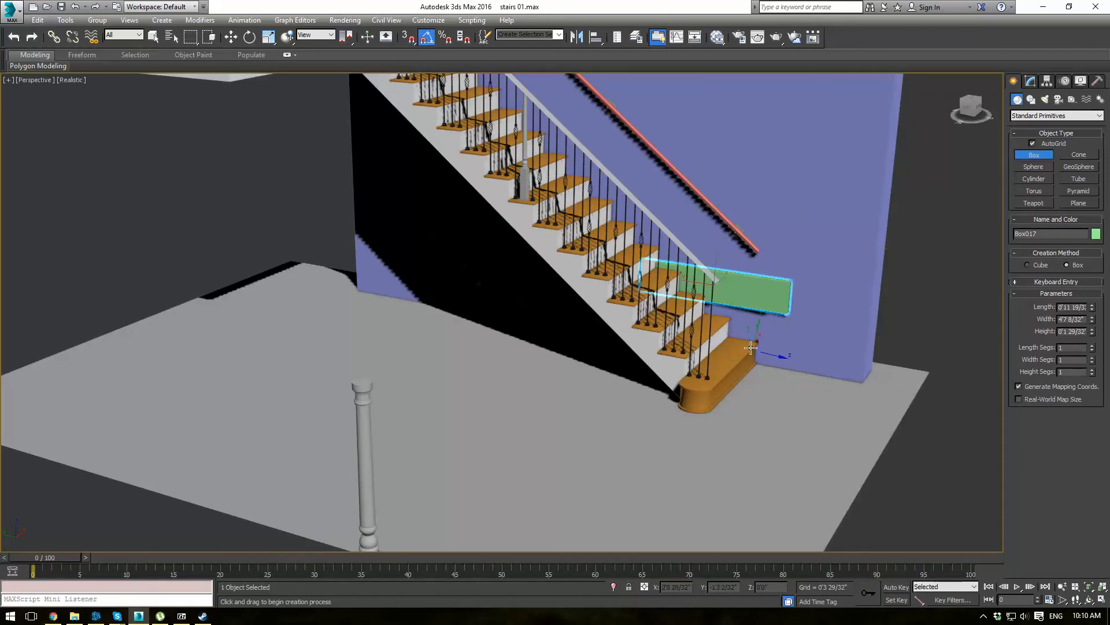
# Show the wall box in the Left view, convert it to Editable Poly and start vertex editing.
pyautogui.press('l')
pyautogui.scroll(-5, 706, 289)
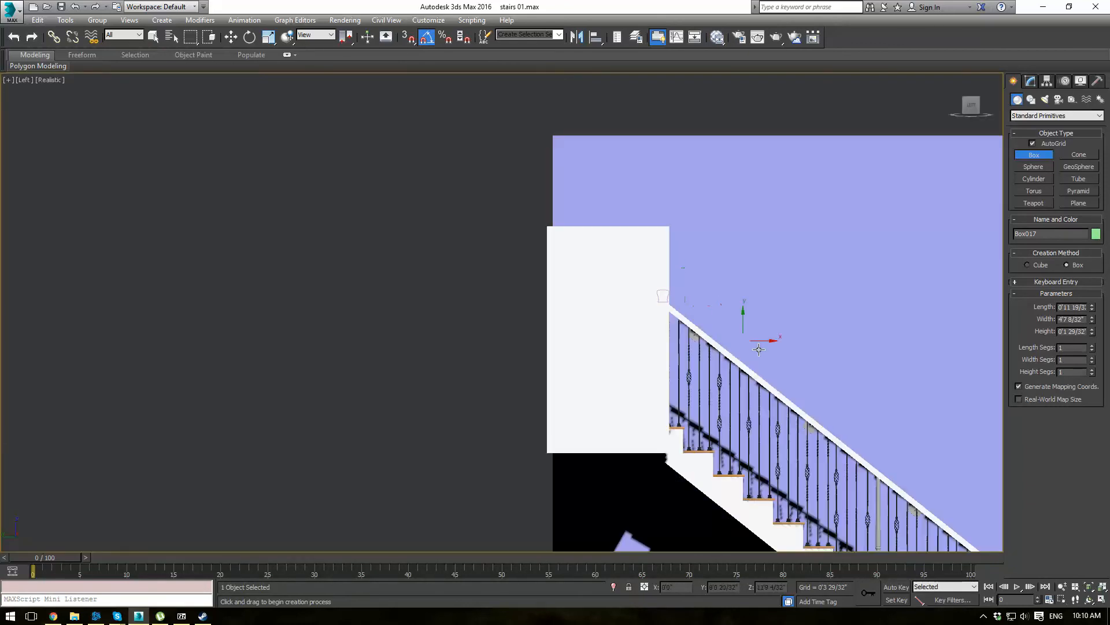
pyautogui.moveTo(748, 347); pyautogui.dragTo(498, 184, button='middle')
pyautogui.scroll(5, 497, 184)
pyautogui.scroll(-2, 550, 261)
pyautogui.scroll(4, 605, 342)
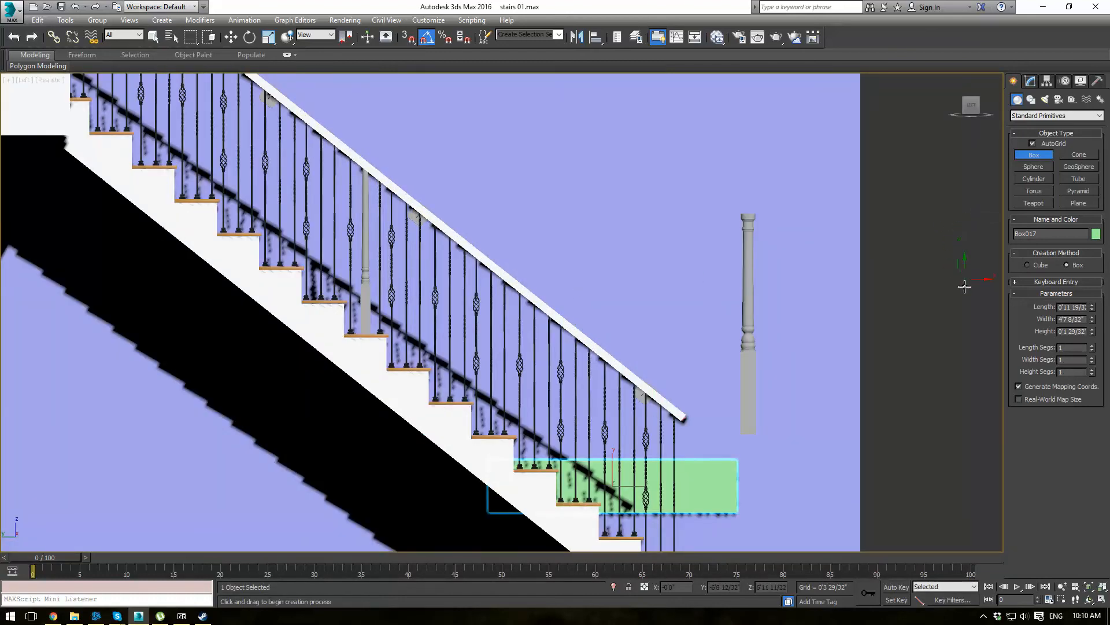
pyautogui.press('w')
pyautogui.press('1')
# Select the four vertices at the box's upper-stair end and move them up the stair slope to the landing.
pyautogui.scroll(-2, 429, 423)
pyautogui.moveTo(429, 422); pyautogui.dragTo(518, 290, button='middle')
pyautogui.moveTo(471, 412); pyautogui.dragTo(585, 273)
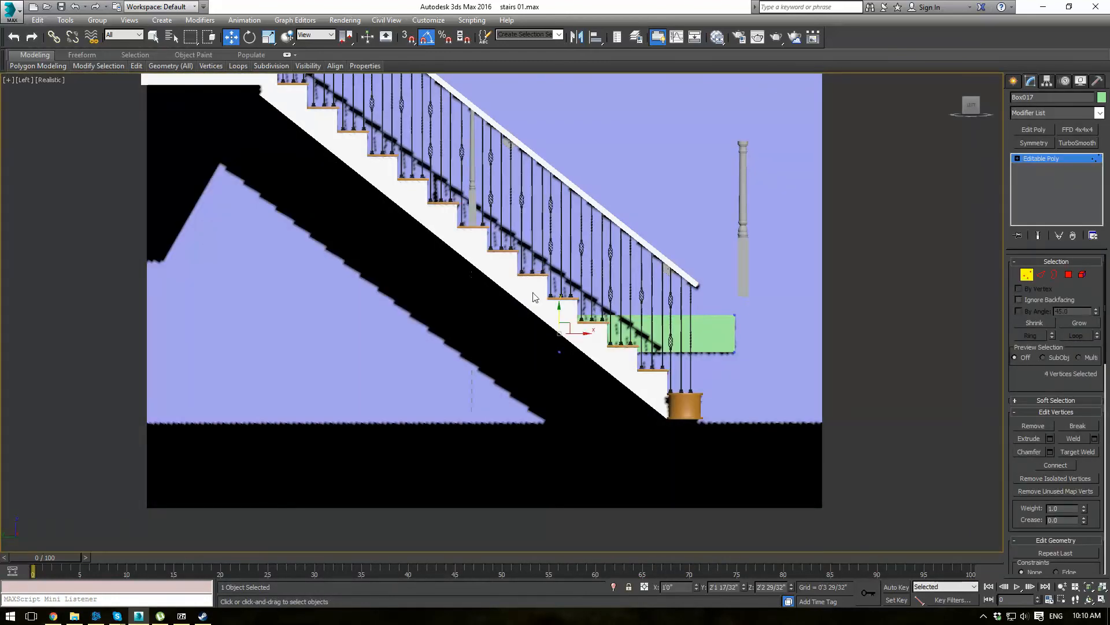
pyautogui.moveTo(568, 326); pyautogui.dragTo(315, 116)
pyautogui.moveTo(315, 115); pyautogui.dragTo(493, 362, button='middle')
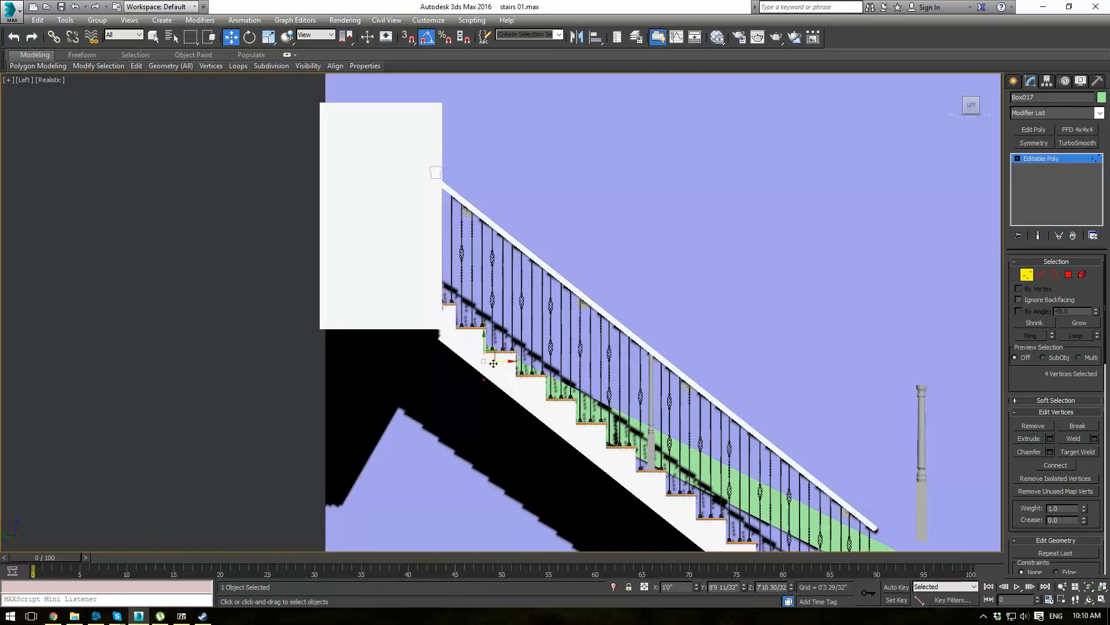
pyautogui.moveTo(480, 352); pyautogui.dragTo(416, 278)
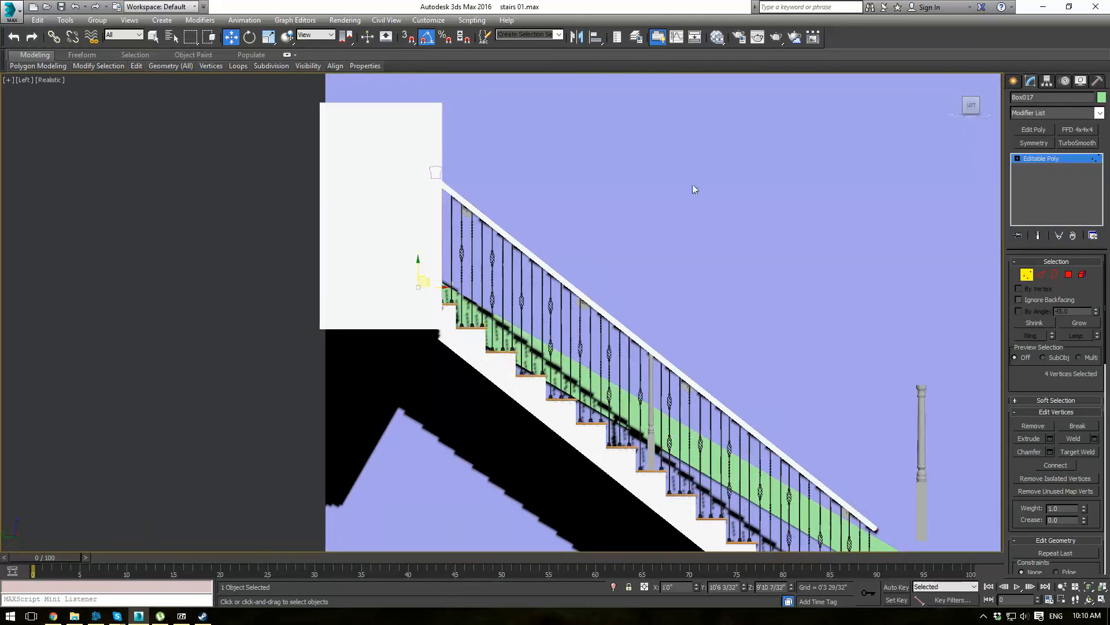
# Leave vertex editing on the box, then select the white straight stair object and hide it.
pyautogui.click(1067, 160)
pyautogui.click(272, 218)
pyautogui.click(357, 200)
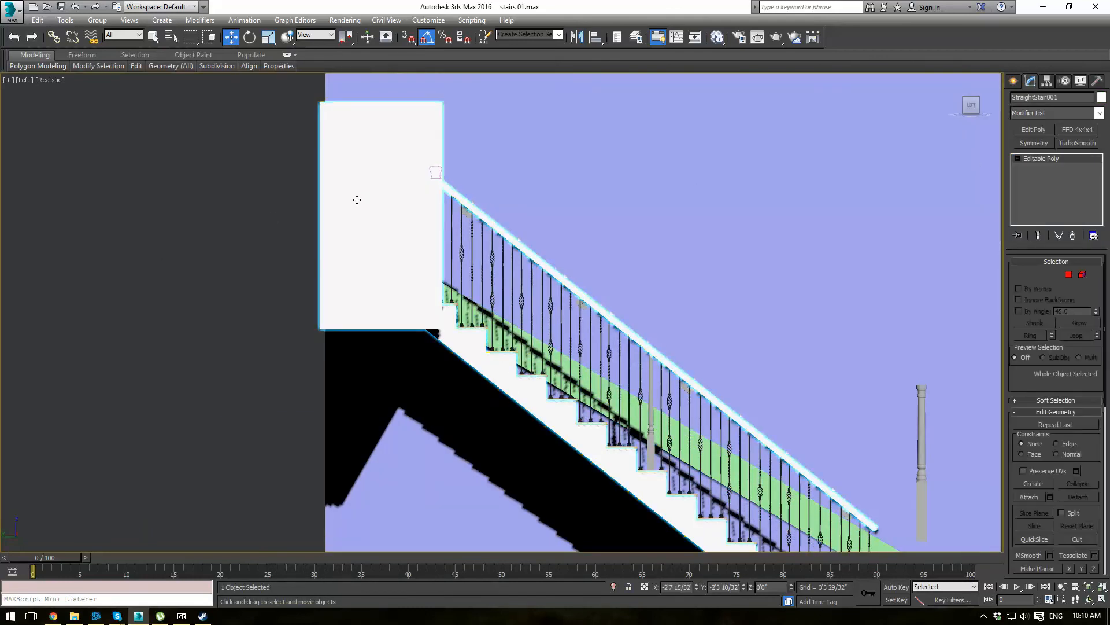
pyautogui.rightClick(491, 364)
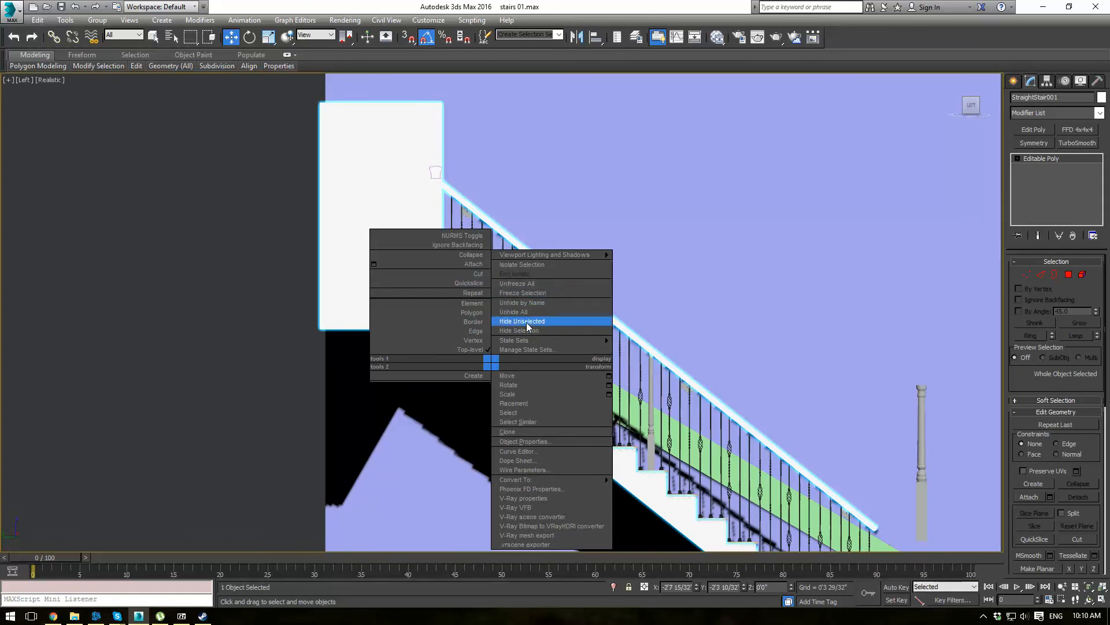
pyautogui.click(523, 333)
# Move the four lower-end vertices of the green box down and back to the rounded bottom step.
pyautogui.moveTo(841, 497); pyautogui.dragTo(597, 324, button='middle')
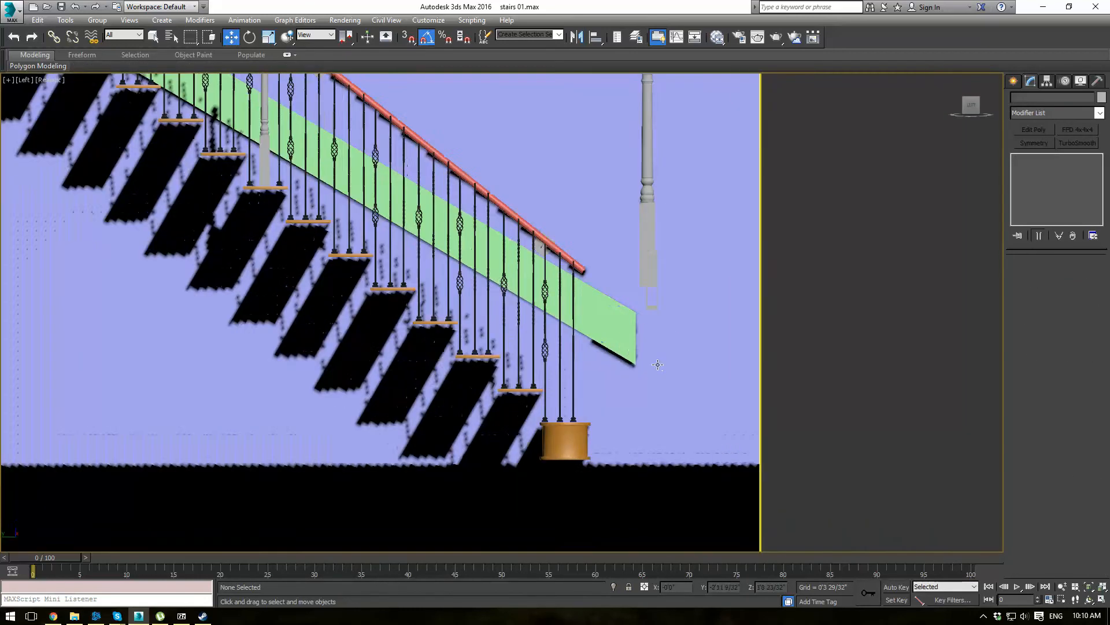
pyautogui.click(598, 324)
pyautogui.press('1')
pyautogui.moveTo(683, 288); pyautogui.dragTo(612, 405)
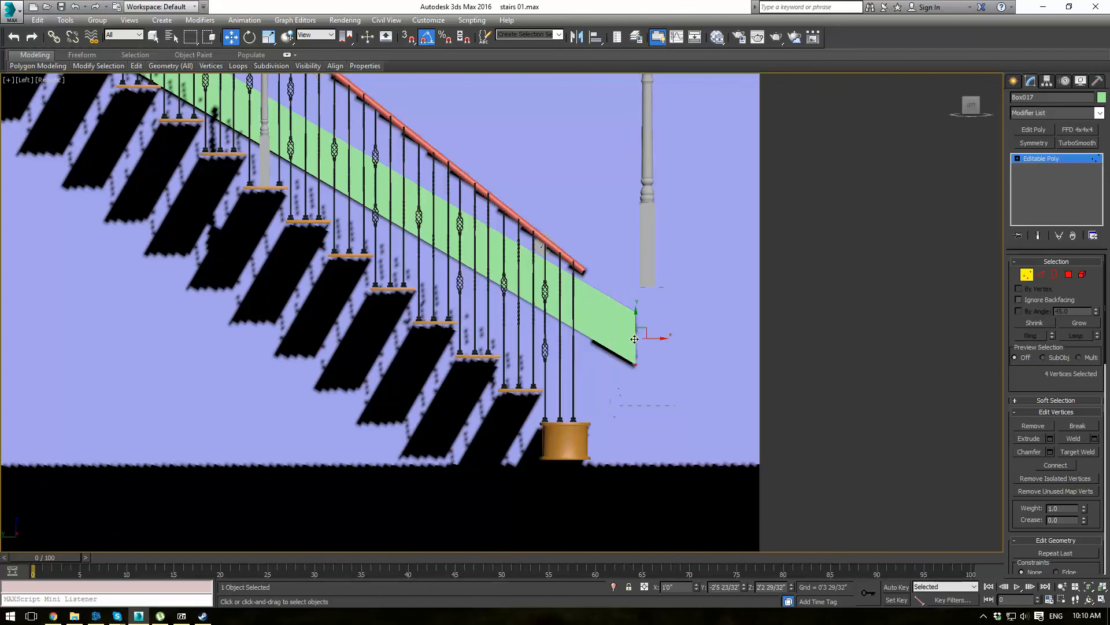
pyautogui.moveTo(642, 328); pyautogui.dragTo(593, 411)
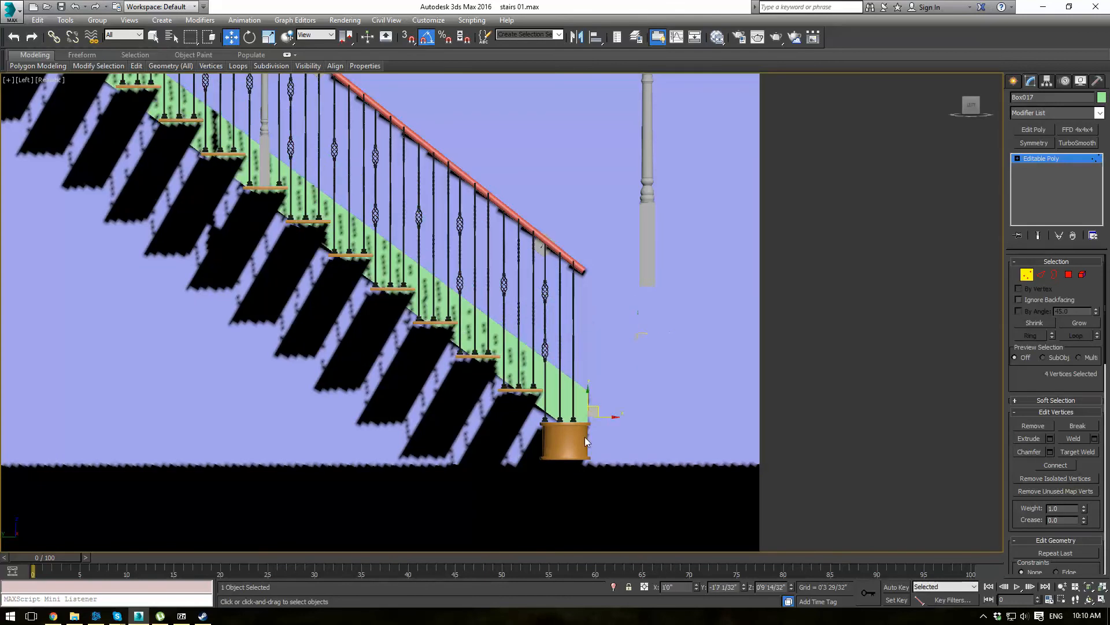
# Align the box's lower end with the bottom step's base and sink its lower vertices slightly into the tread.
pyautogui.scroll(10, 584, 436)
pyautogui.moveTo(606, 358); pyautogui.dragTo(603, 366, button='middle')
pyautogui.moveTo(593, 229)
pyautogui.mouseDown()
pyautogui.moveTo(588, 212)
pyautogui.moveTo(588, 223)
pyautogui.mouseUp()
pyautogui.moveTo(589, 320); pyautogui.dragTo(590, 318)
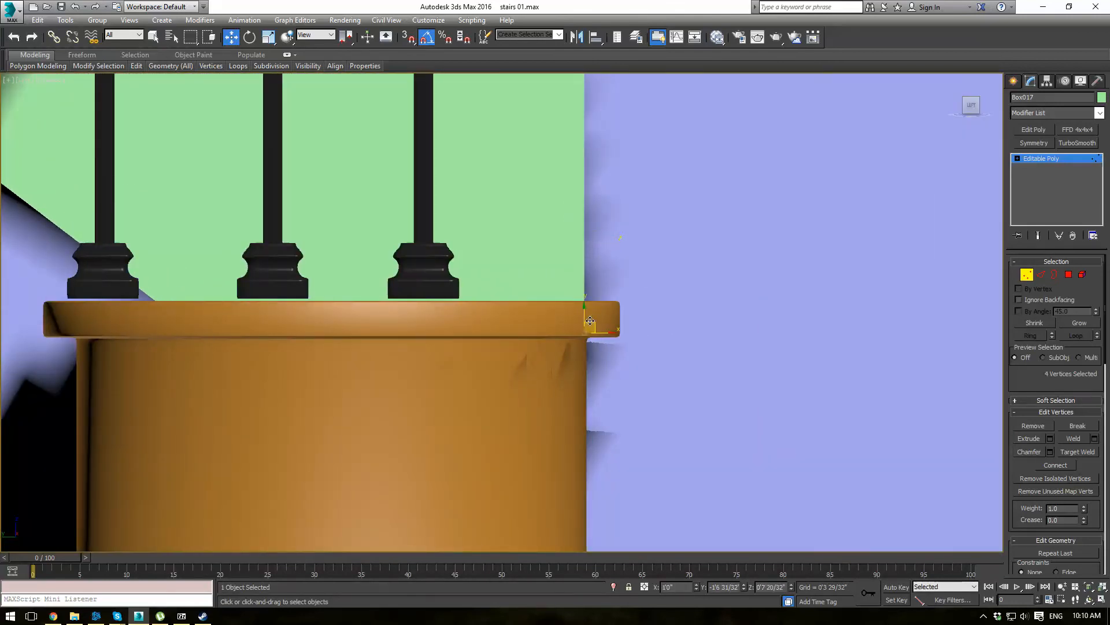
# Select the two top vertices at the box's lower end and lower them by about 2".
pyautogui.scroll(-5, 590, 318)
pyautogui.scroll(2, 651, 244)
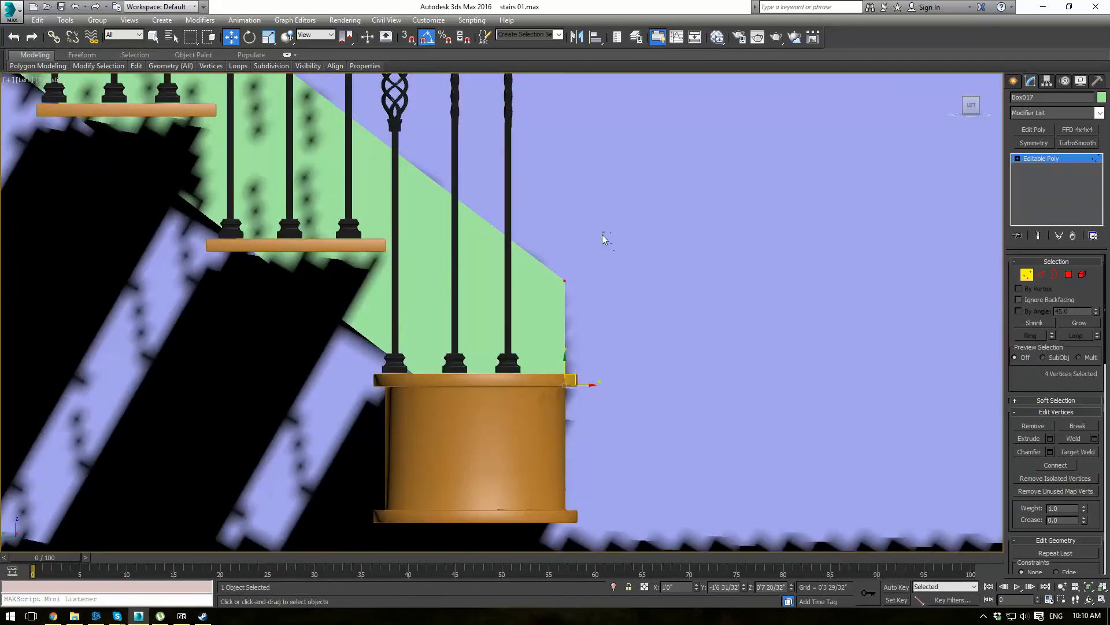
pyautogui.moveTo(553, 312); pyautogui.dragTo(557, 308)
pyautogui.scroll(-8, 563, 254)
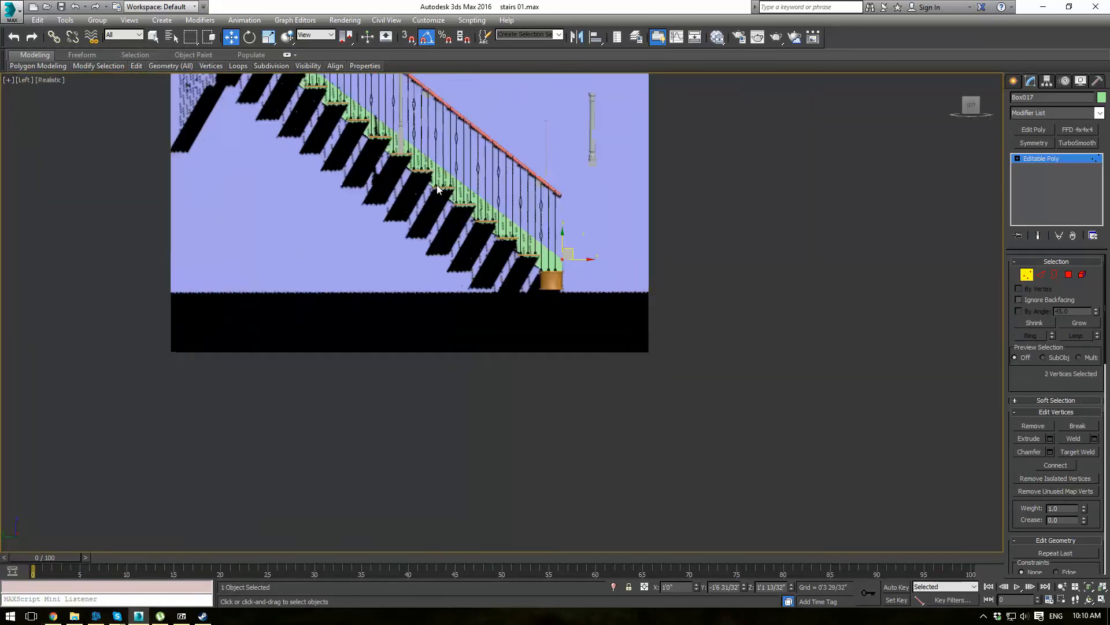
pyautogui.scroll(7, 578, 258)
pyautogui.scroll(2, 649, 311)
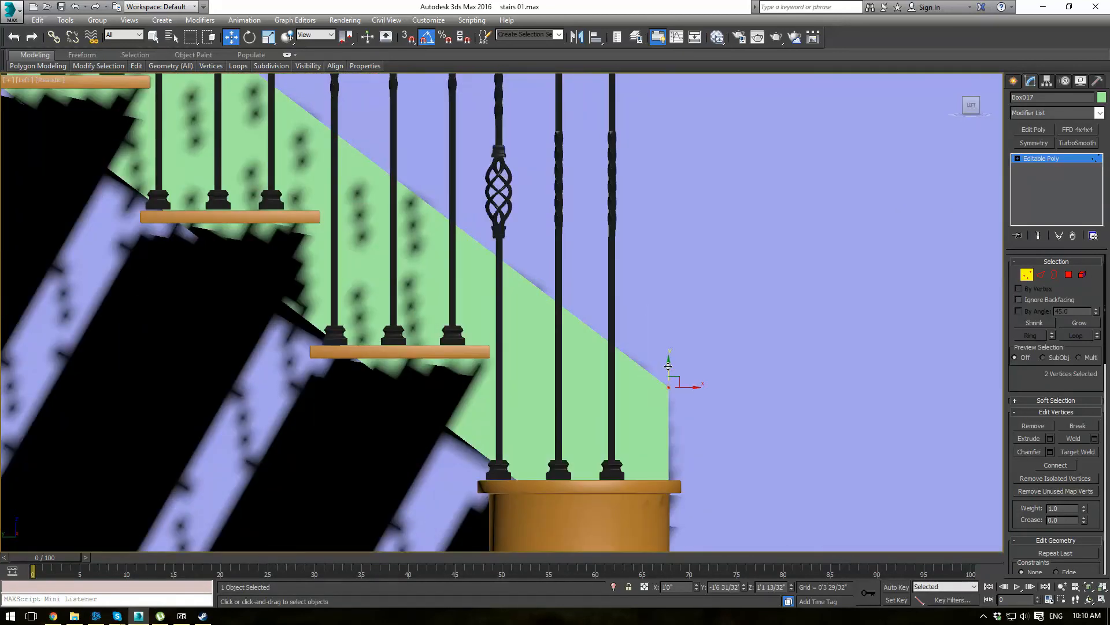
pyautogui.moveTo(668, 366); pyautogui.dragTo(665, 404)
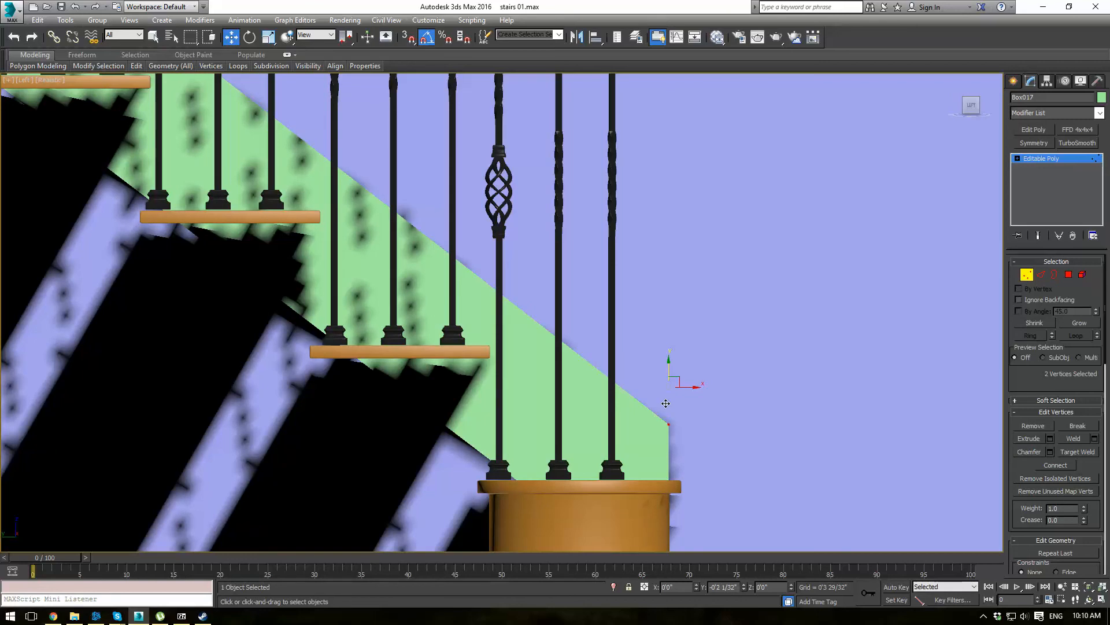
# Raise the two top vertices at the box's landing end slightly to match the stair slope.
pyautogui.scroll(-12, 666, 403)
pyautogui.scroll(5, 560, 311)
pyautogui.scroll(-2, 129, 508)
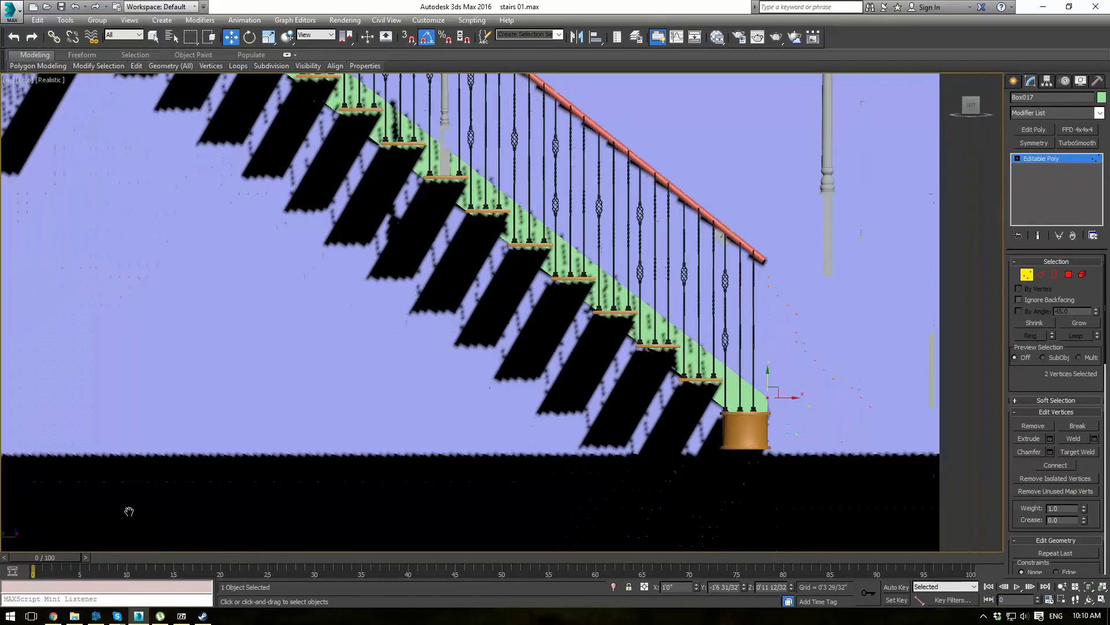
pyautogui.scroll(4, 417, 154)
pyautogui.scroll(4, 440, 168)
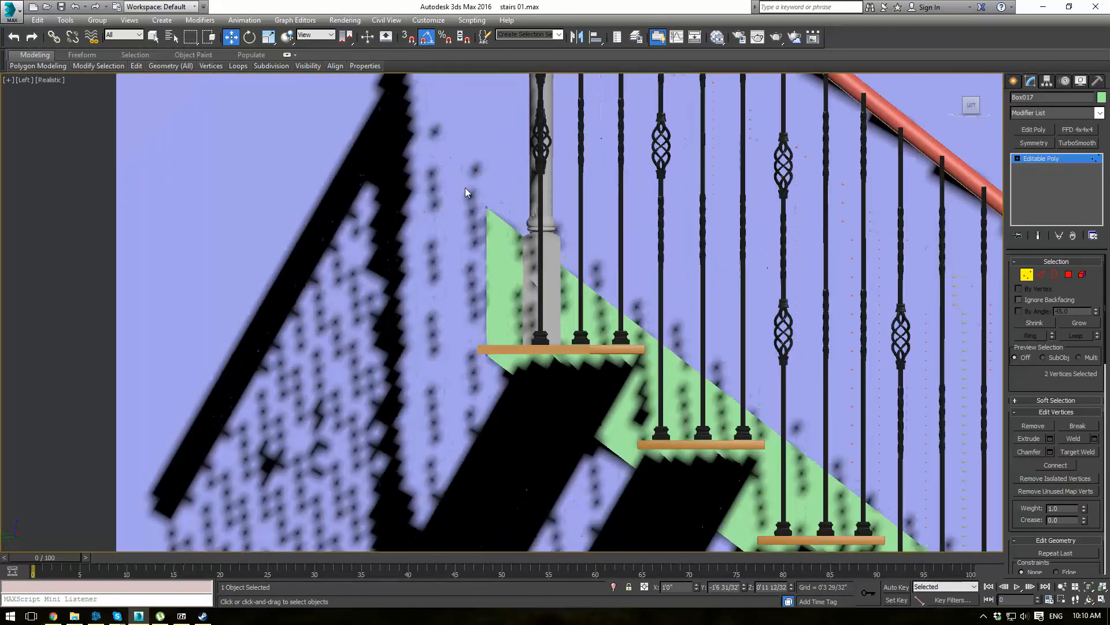
pyautogui.moveTo(557, 393); pyautogui.dragTo(550, 373)
pyautogui.scroll(-4, 487, 267)
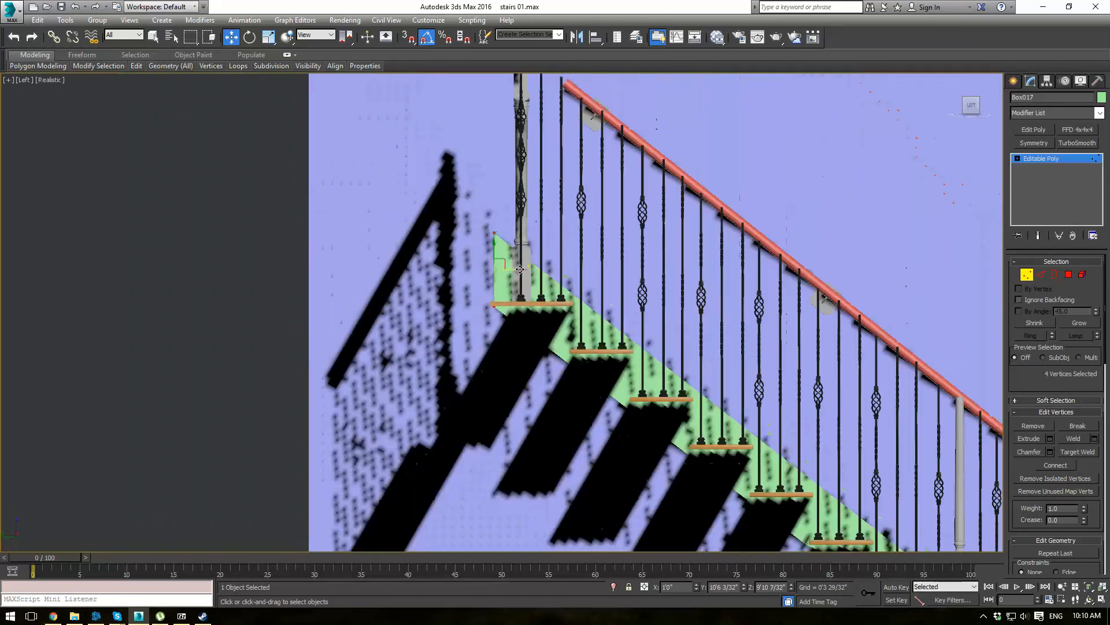
pyautogui.scroll(2, 472, 142)
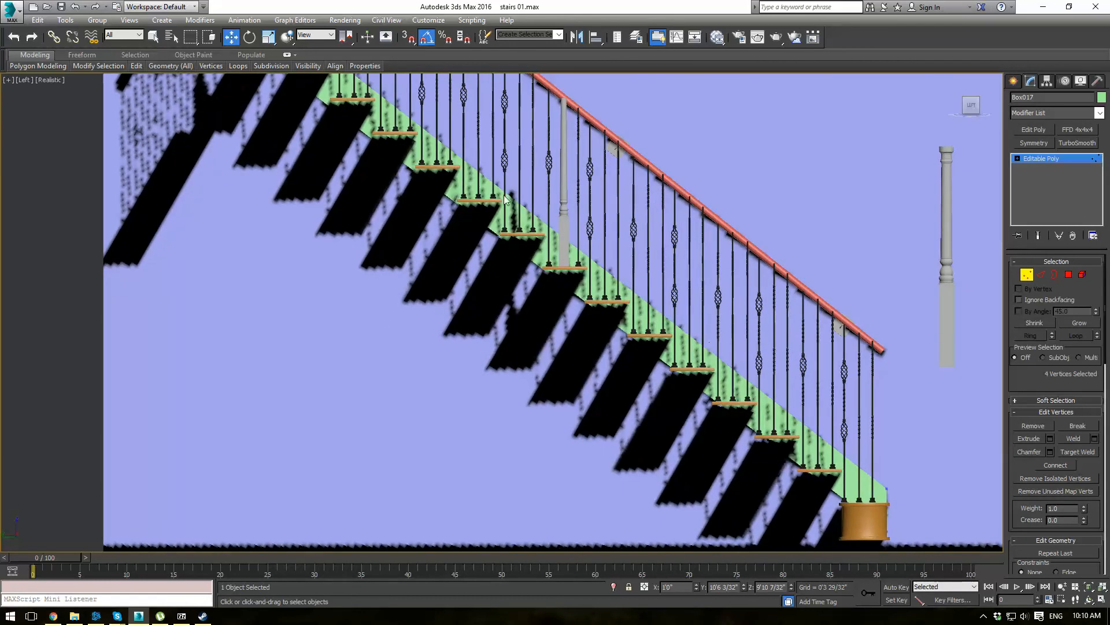
pyautogui.scroll(-2, 395, 161)
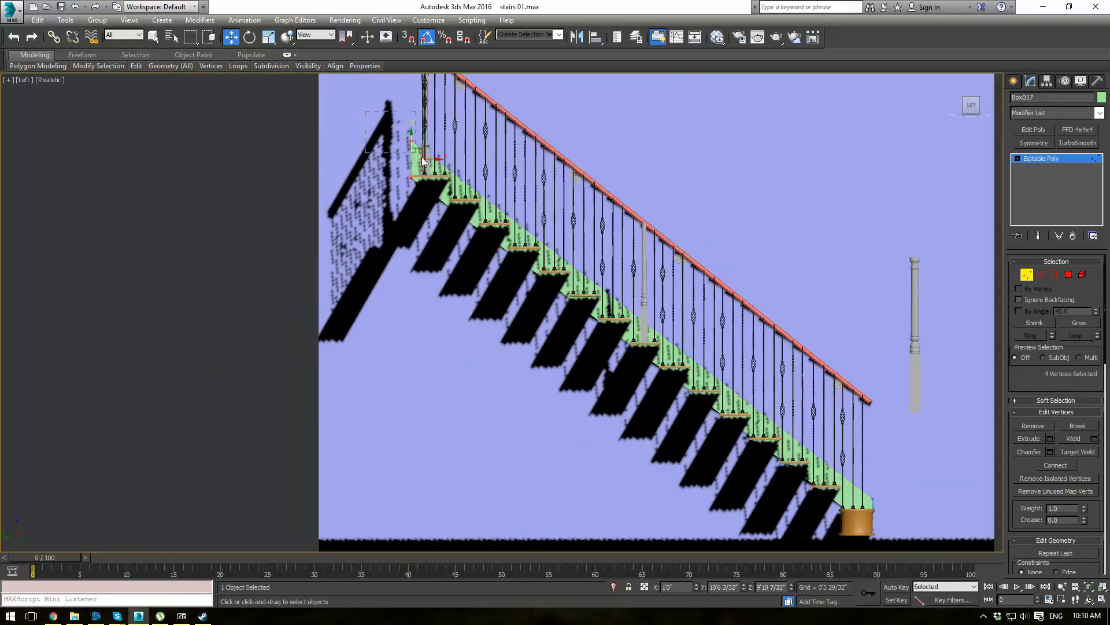
pyautogui.moveTo(411, 126); pyautogui.dragTo(410, 116)
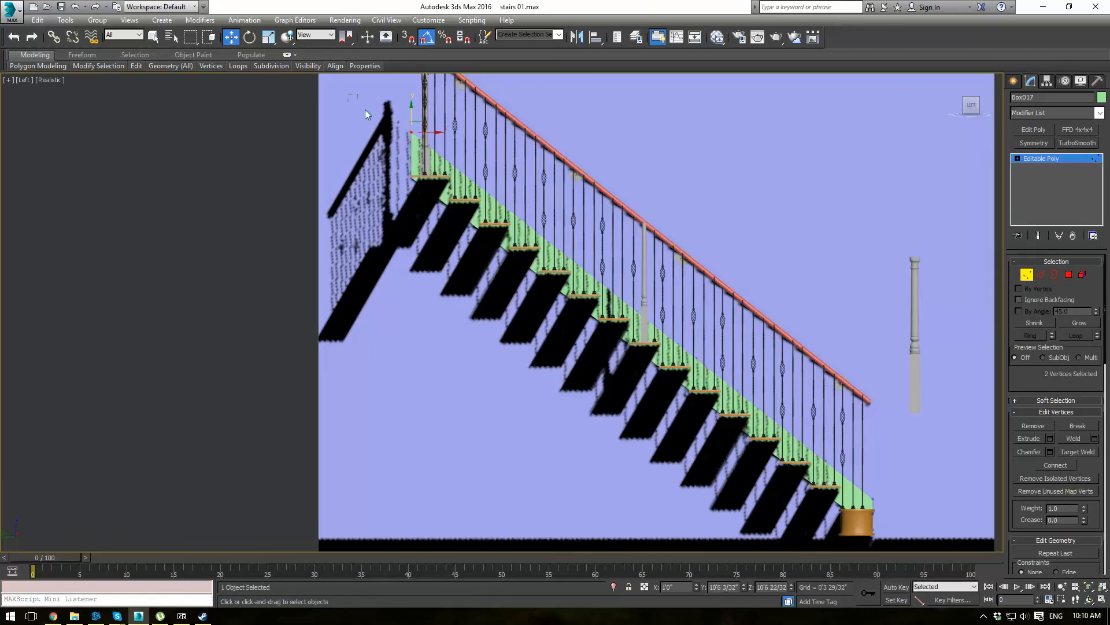
# Select all eight vertices of the green box and lower them together by about 1 25/32".
pyautogui.keyDown('ctrl'); pyautogui.moveTo(907, 517); pyautogui.dragTo(730, 391); pyautogui.keyUp('ctrl')
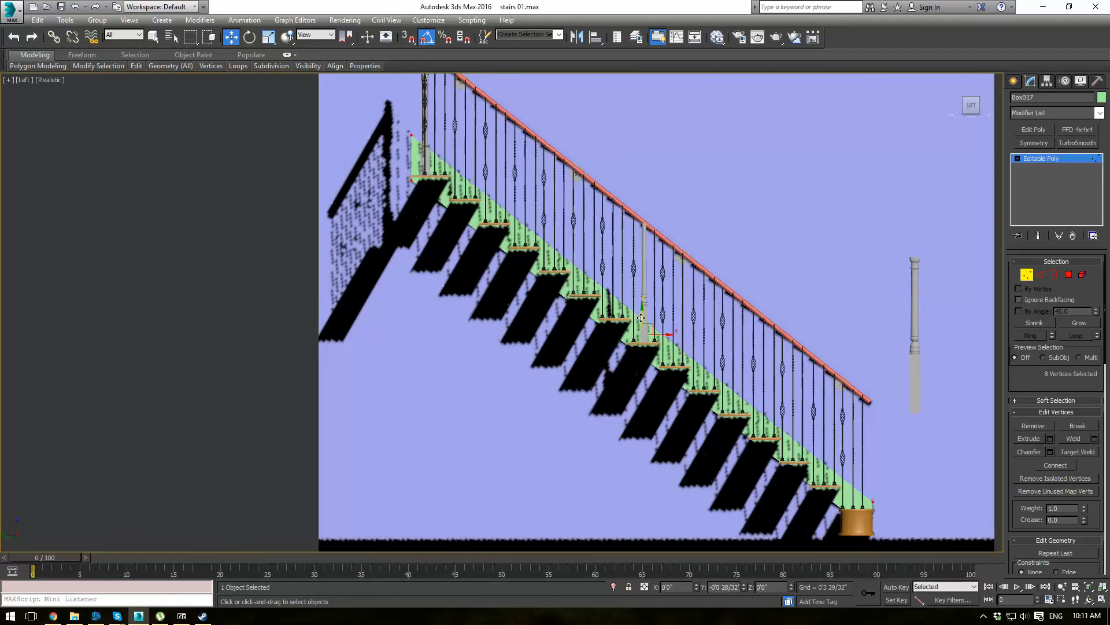
pyautogui.moveTo(640, 316); pyautogui.dragTo(642, 320)
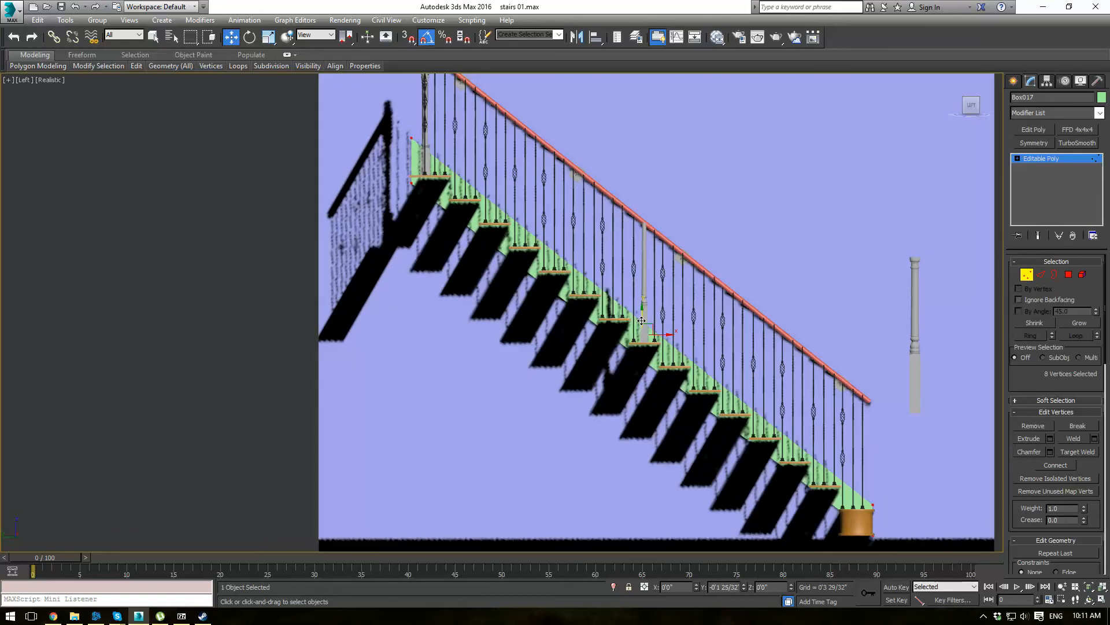
pyautogui.scroll(5, 448, 203)
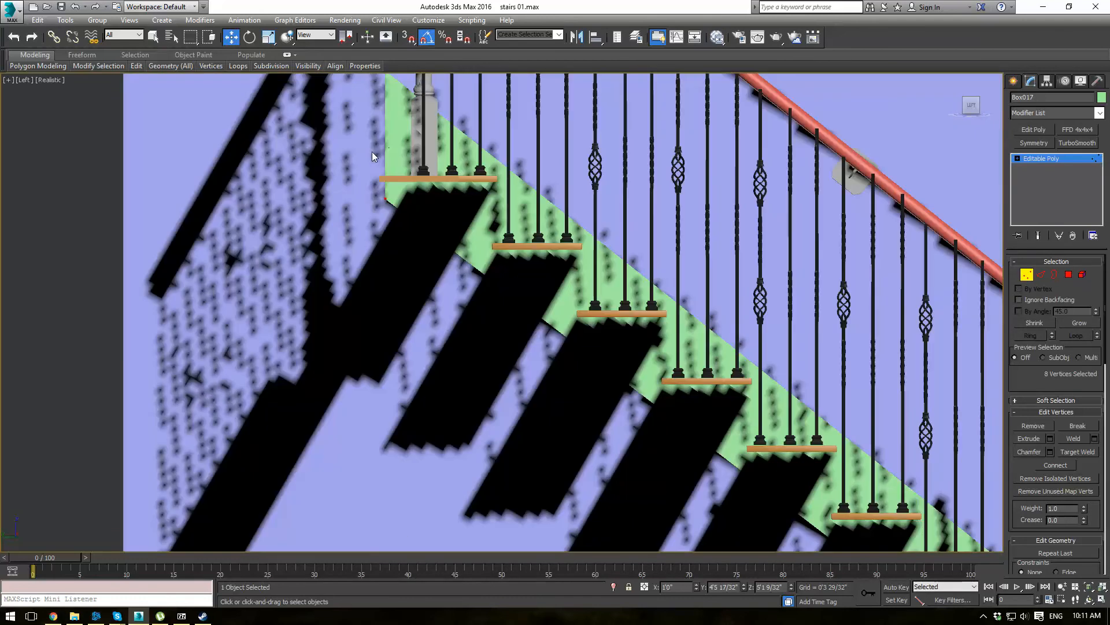
# Leave vertex editing, unhide all objects and switch to the Perspective view.
pyautogui.click(1045, 160)
pyautogui.rightClick(924, 163)
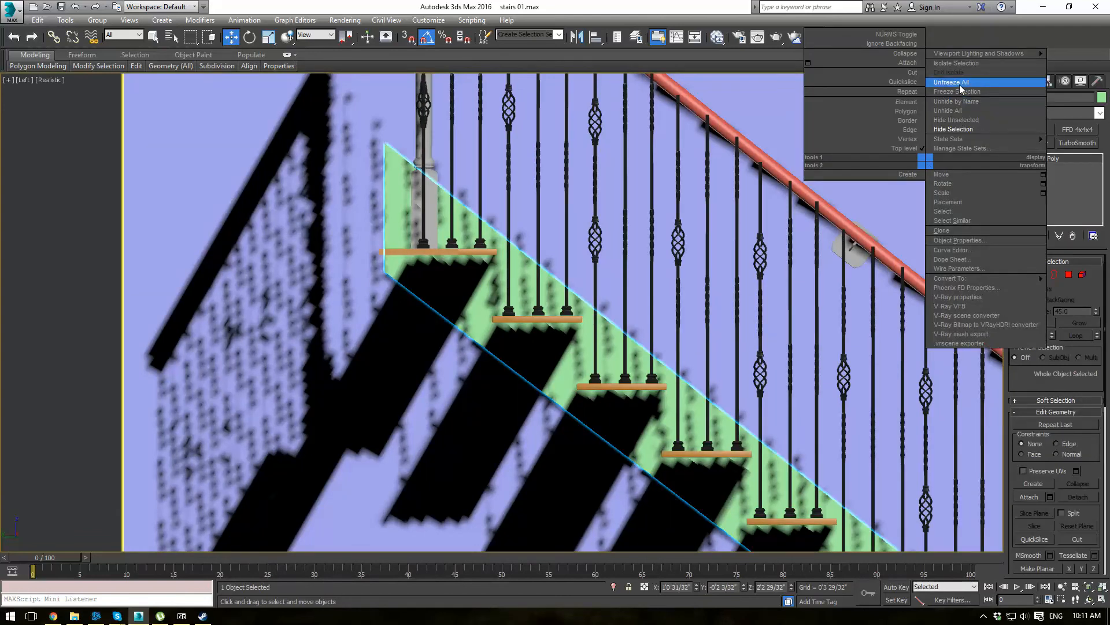
pyautogui.click(955, 130)
pyautogui.press('p')
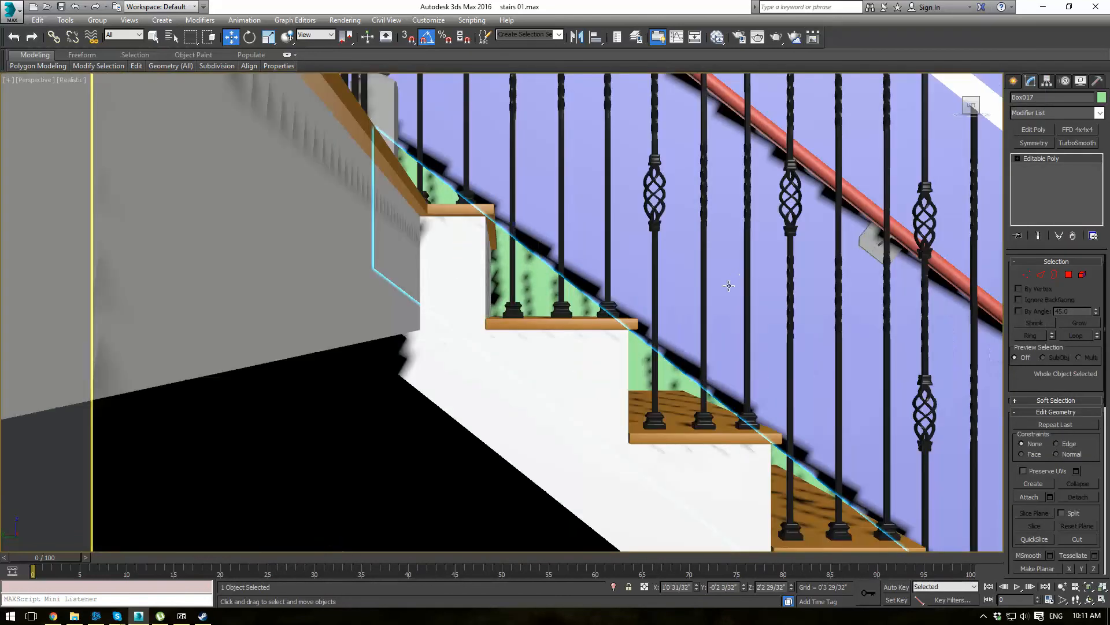
# Select the four vertices at the green skirting board's landing end, raise them very slightly, and leave vertex editing.
pyautogui.keyDown('alt'); pyautogui.moveTo(699, 297); pyautogui.dragTo(669, 328, button='middle'); pyautogui.keyUp('alt')
pyautogui.scroll(5, 669, 328)
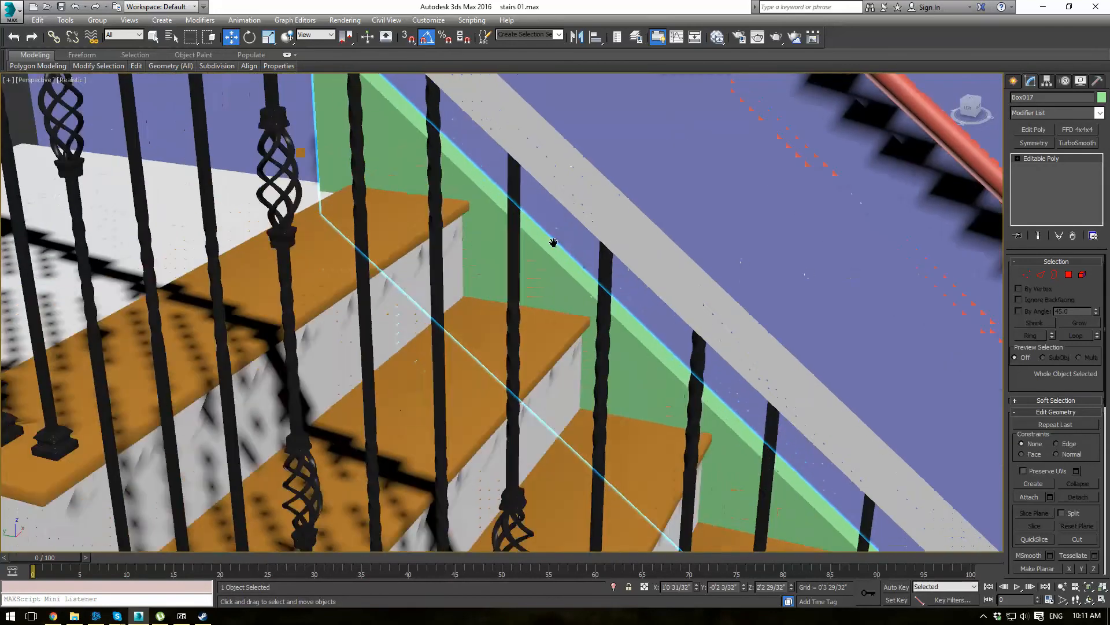
pyautogui.moveTo(553, 242); pyautogui.dragTo(711, 389, button='middle')
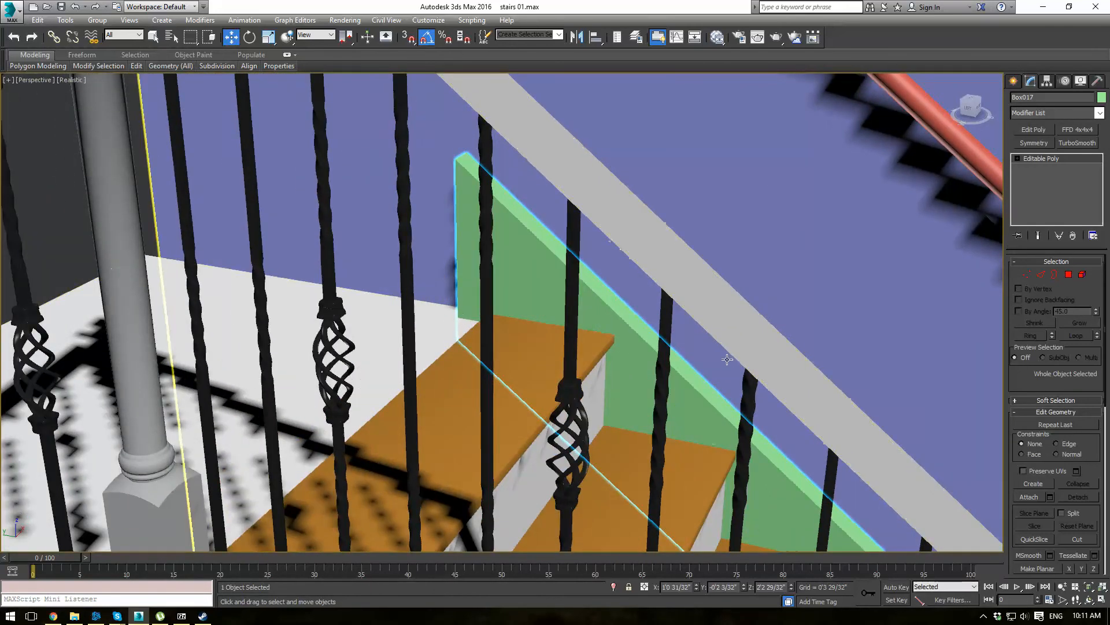
pyautogui.click(1026, 275)
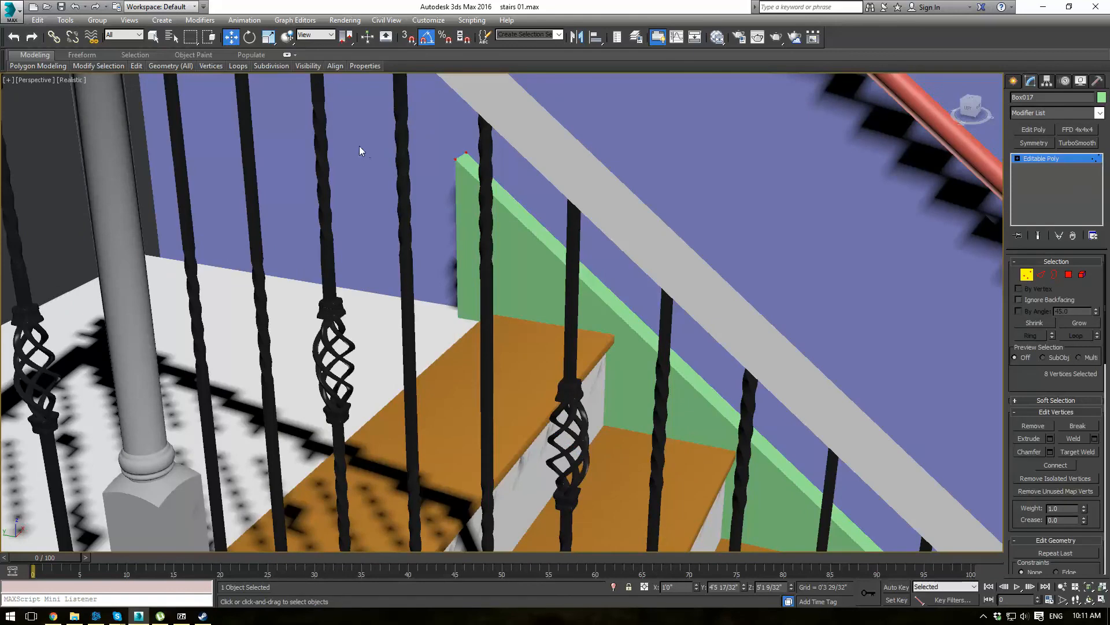
pyautogui.moveTo(457, 240)
pyautogui.mouseDown()
pyautogui.moveTo(528, 313)
pyautogui.moveTo(488, 286)
pyautogui.mouseUp()
pyautogui.moveTo(861, 423)
pyautogui.mouseDown(button='middle')
pyautogui.moveTo(746, 285)
pyautogui.moveTo(619, 179)
pyautogui.mouseUp(button='middle')
pyautogui.moveTo(723, 312); pyautogui.dragTo(537, 97, button='middle')
pyautogui.moveTo(816, 385); pyautogui.dragTo(764, 299, button='middle')
pyautogui.scroll(-8, 764, 299)
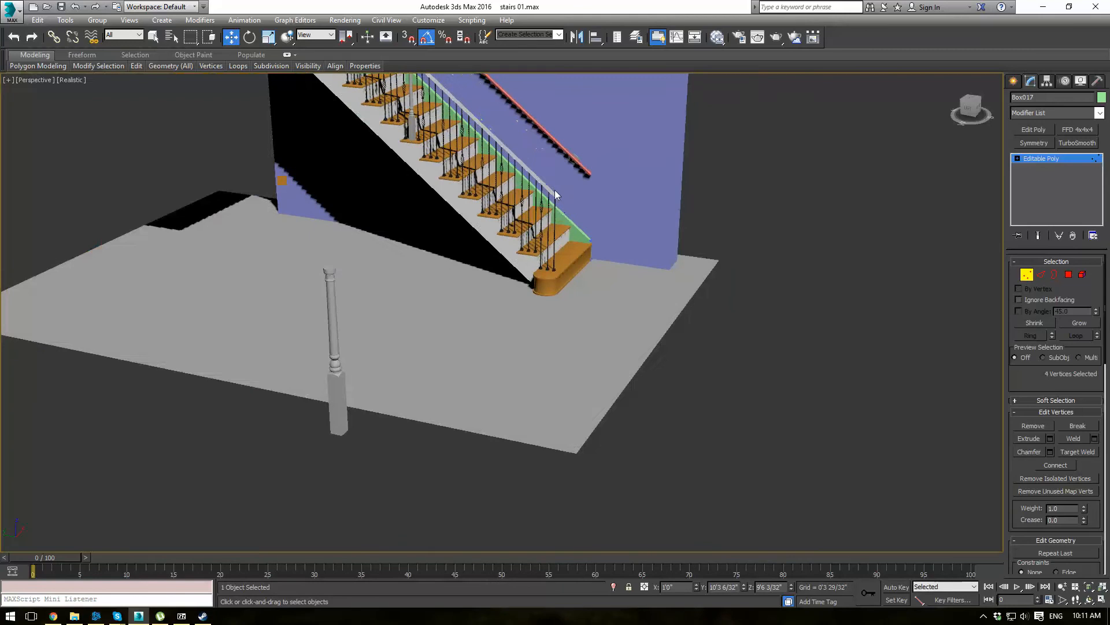
pyautogui.scroll(6, 555, 185)
pyautogui.scroll(10, 448, 210)
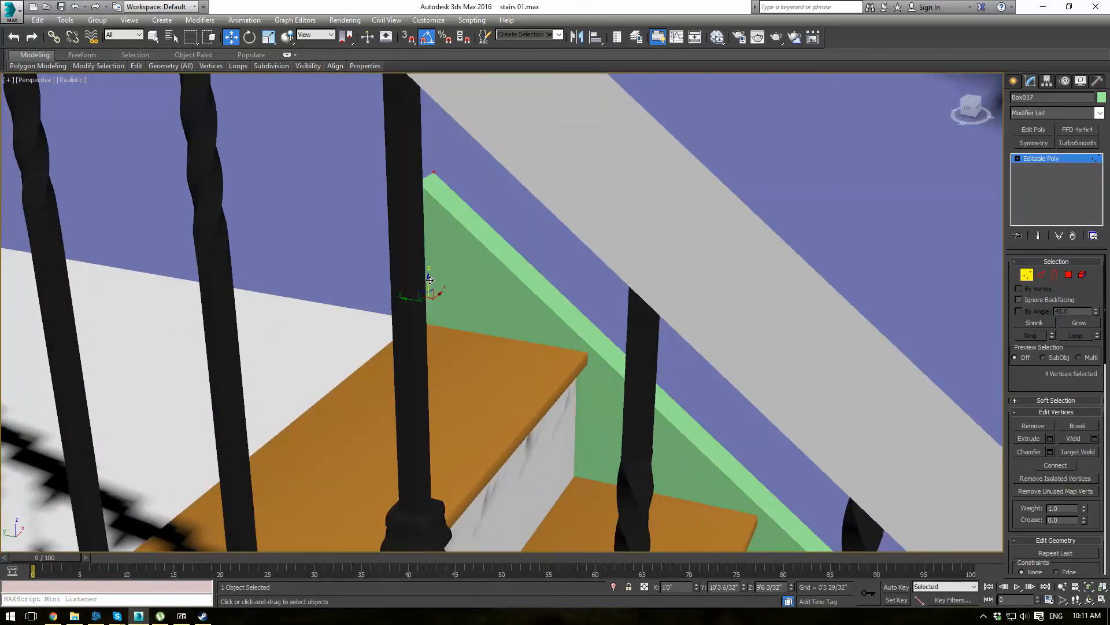
pyautogui.moveTo(430, 281); pyautogui.dragTo(430, 276)
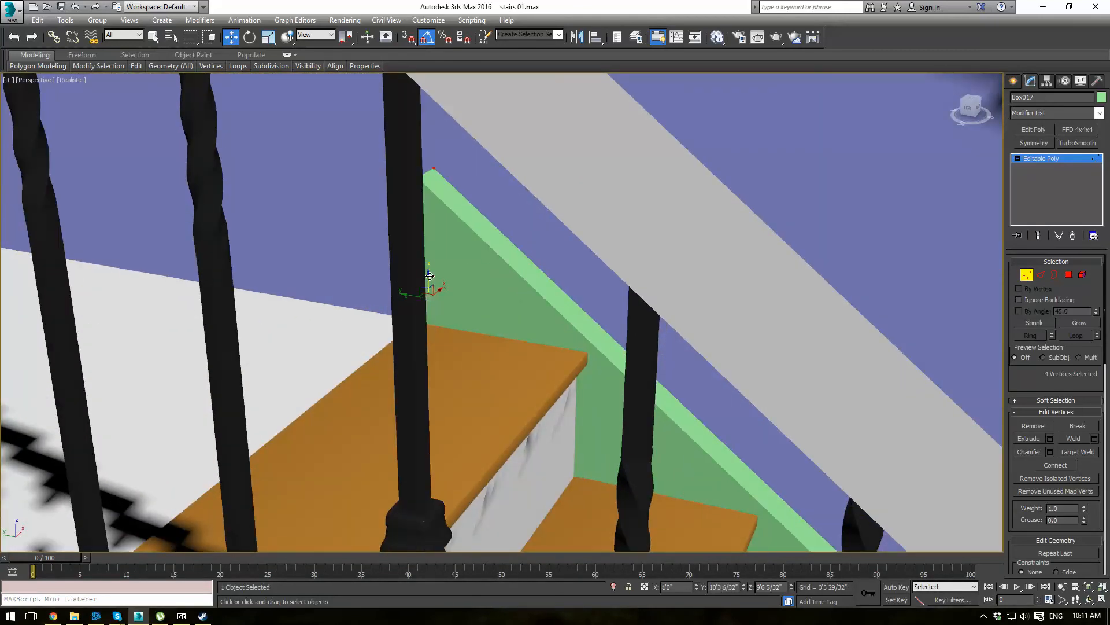
pyautogui.click(1039, 160)
# In the Front view, move the skirting board about 1 15/32" along X into the wall.
pyautogui.scroll(-12, 681, 295)
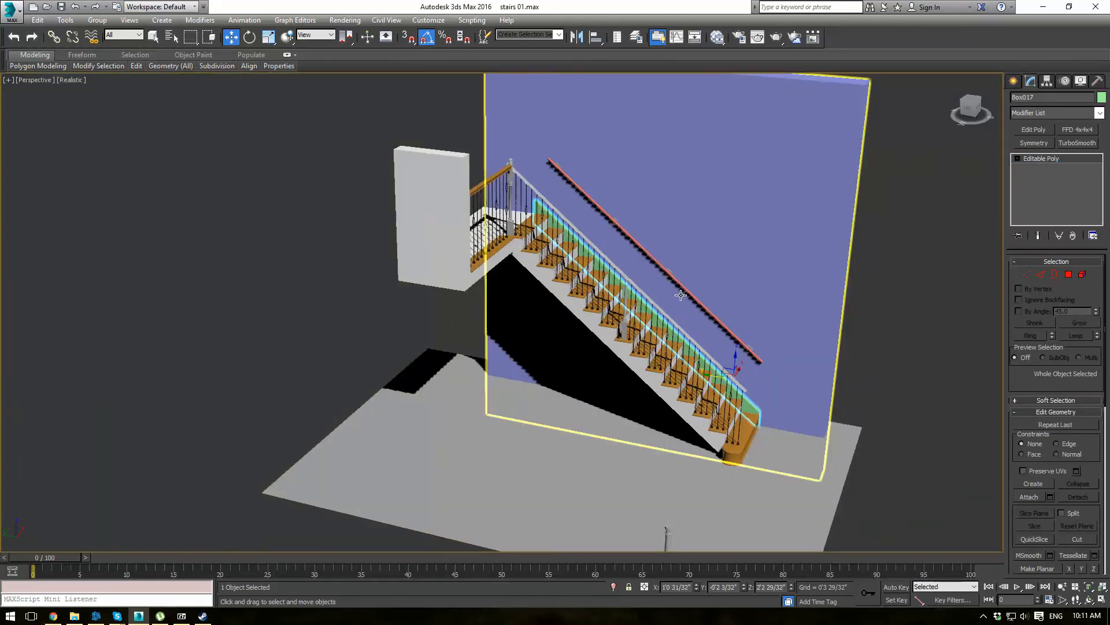
pyautogui.press('f')
pyautogui.scroll(-4, 688, 278)
pyautogui.scroll(5, 675, 332)
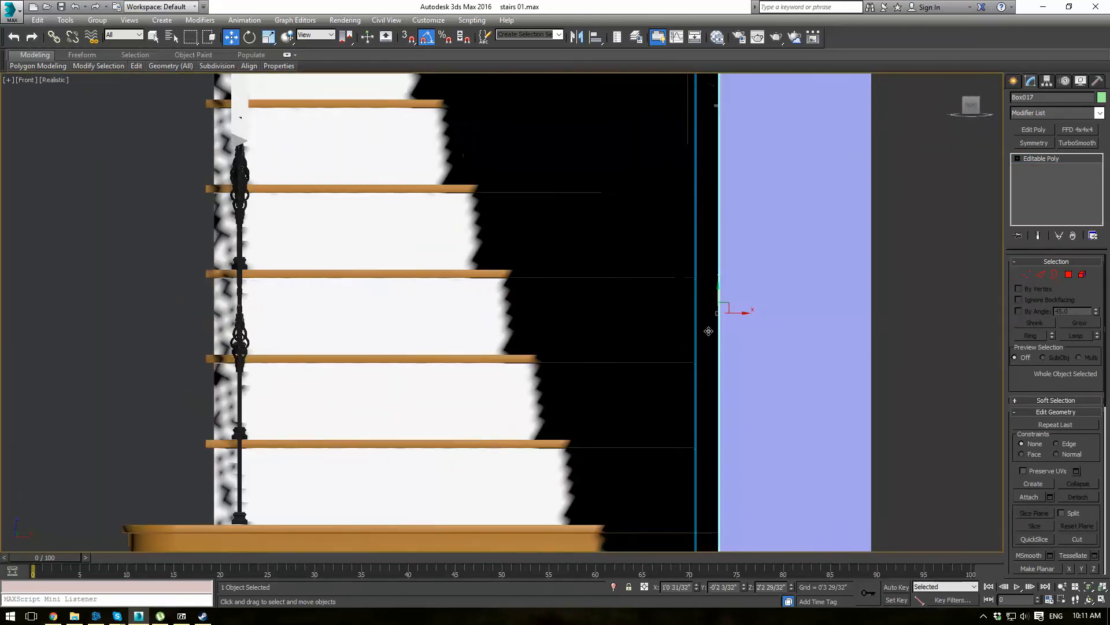
pyautogui.moveTo(735, 312); pyautogui.dragTo(753, 311)
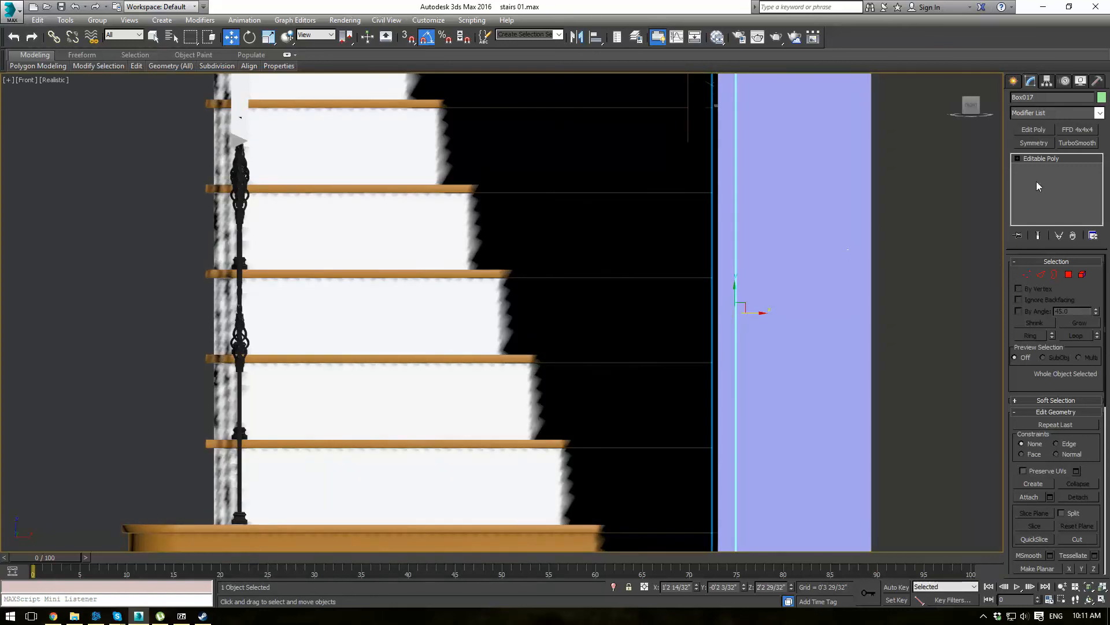
# Return to the Perspective view, add a Chamfer modifier to the skirting board, and show edged faces.
pyautogui.press('p')
pyautogui.keyDown('alt'); pyautogui.moveTo(536, 322); pyautogui.dragTo(434, 279, button='middle'); pyautogui.keyUp('alt')
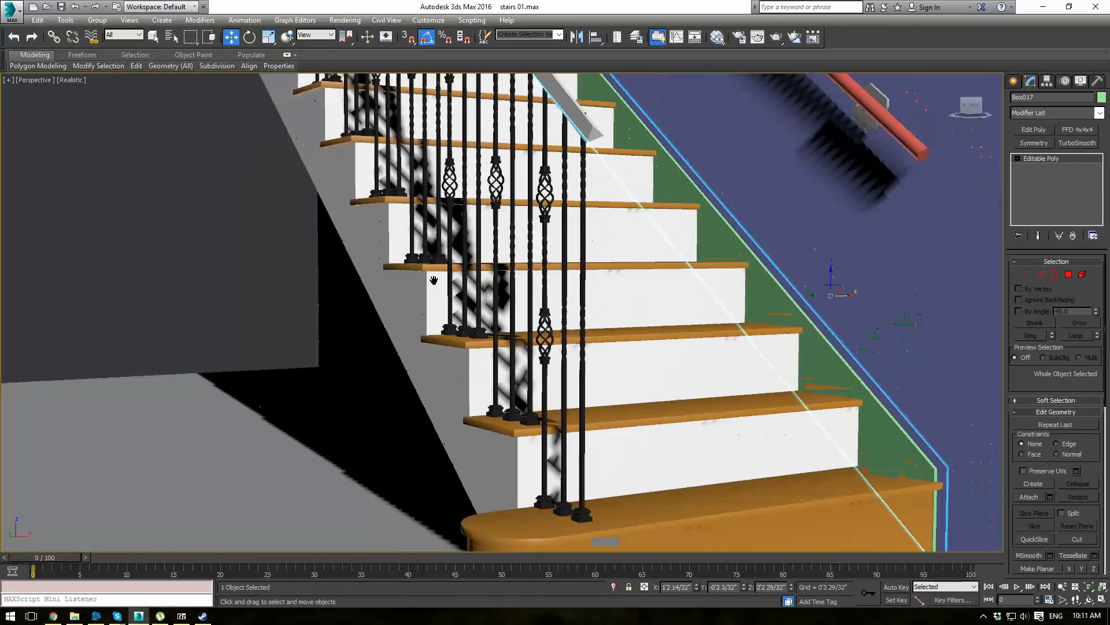
pyautogui.scroll(3, 728, 370)
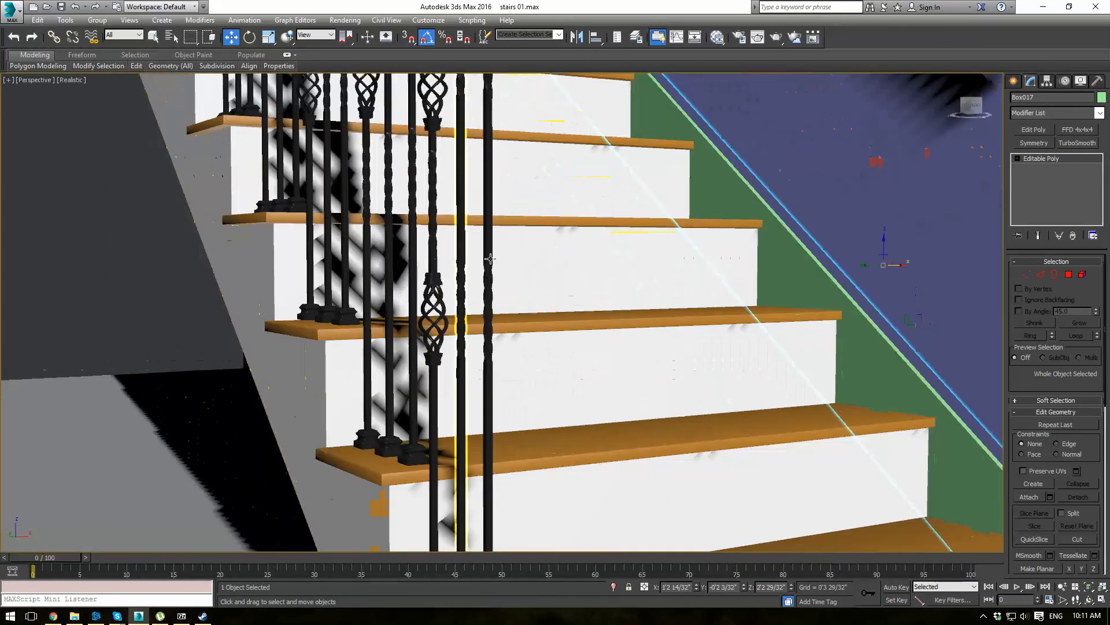
pyautogui.click(1099, 113)
pyautogui.write('ch')
pyautogui.press('Return')
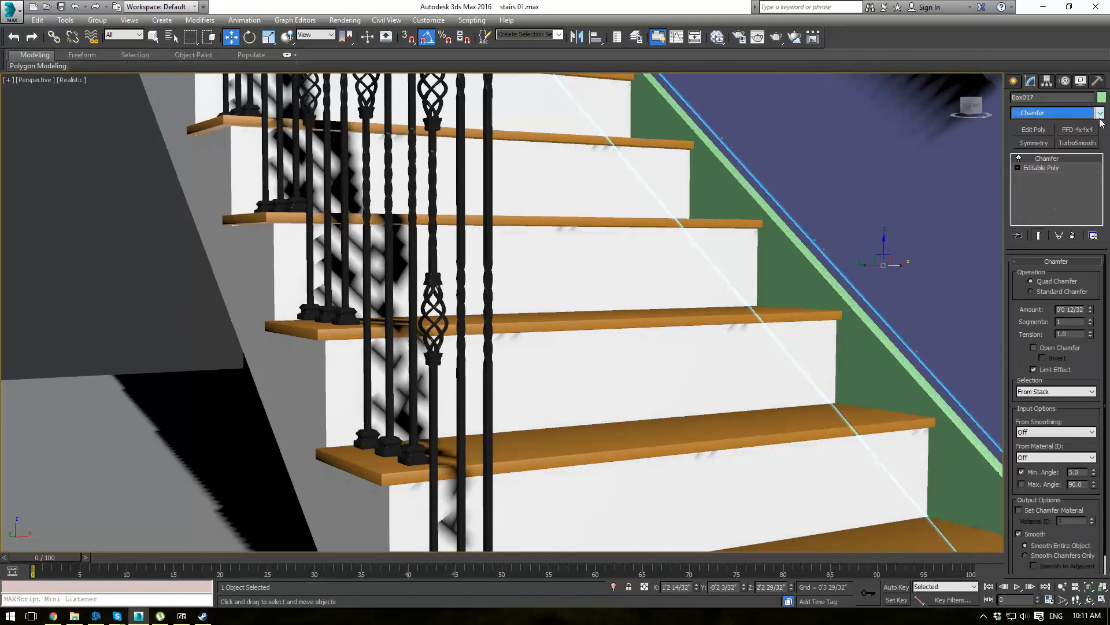
pyautogui.press('F4')
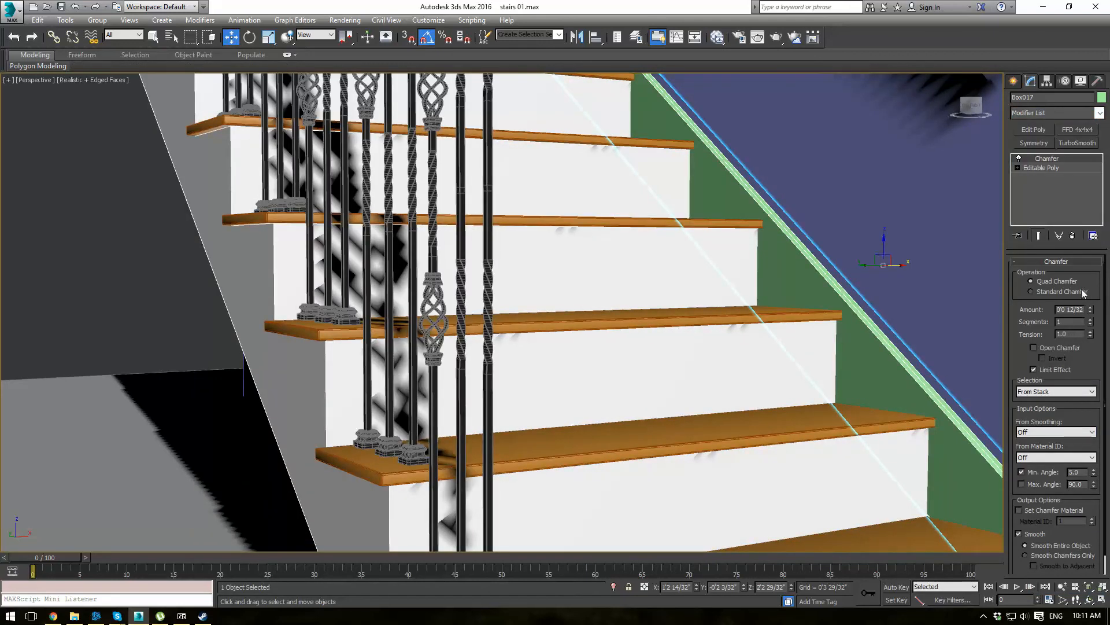
# Set the skirting board's chamfer amount to 2/32" and its tension to 0.5.
pyautogui.moveTo(1090, 312); pyautogui.dragTo(1086, 355)
pyautogui.scroll(8, 851, 330)
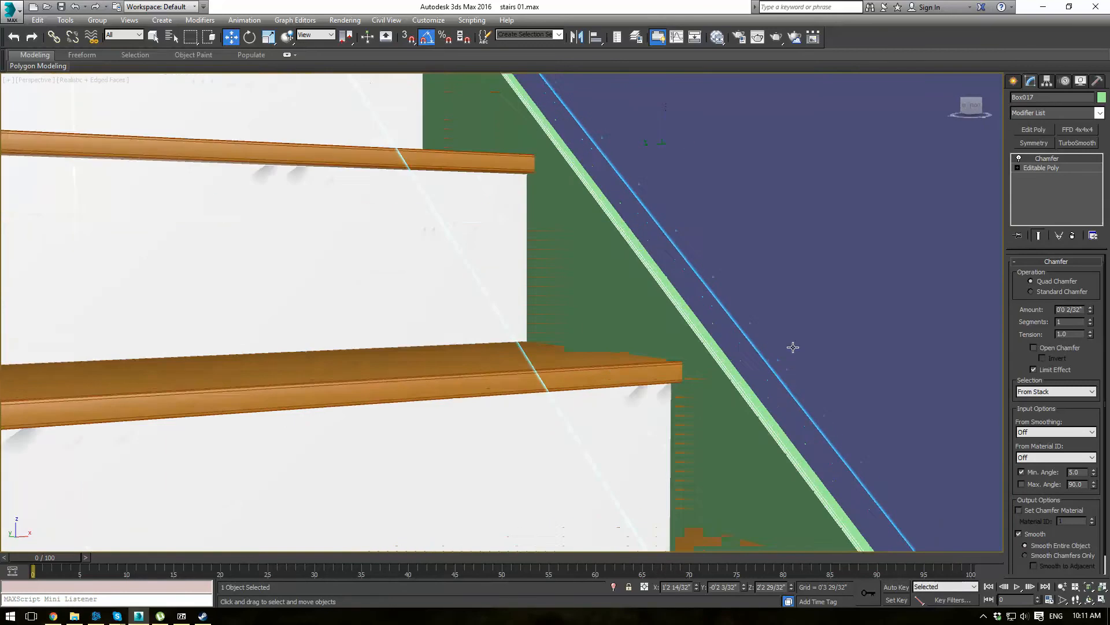
pyautogui.moveTo(706, 275); pyautogui.dragTo(724, 161, button='middle')
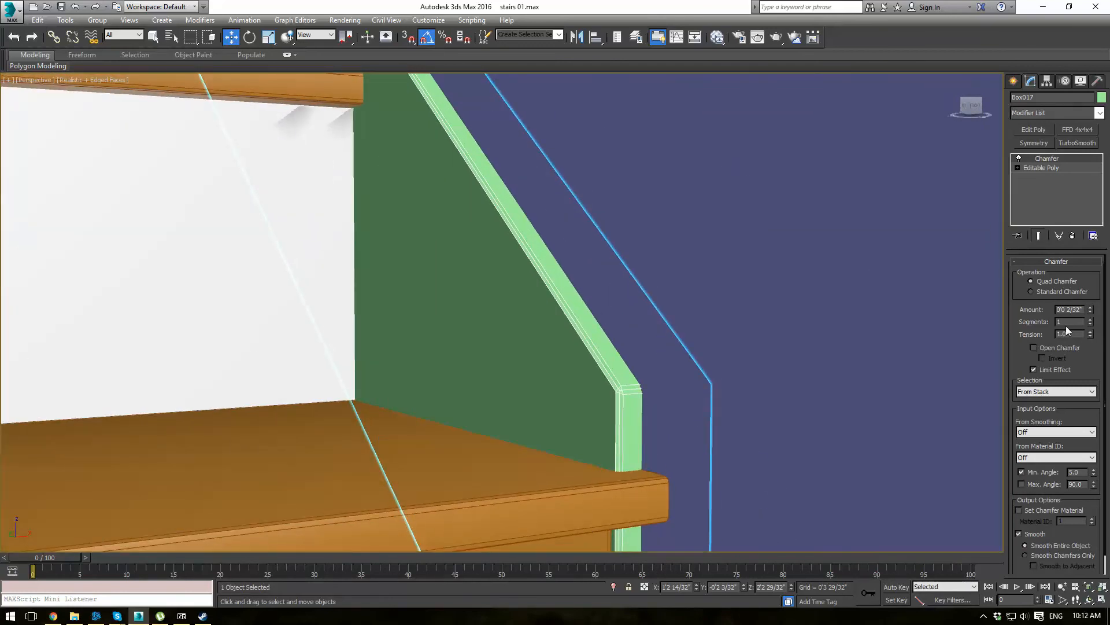
pyautogui.write('0.5')
pyautogui.press('Return')
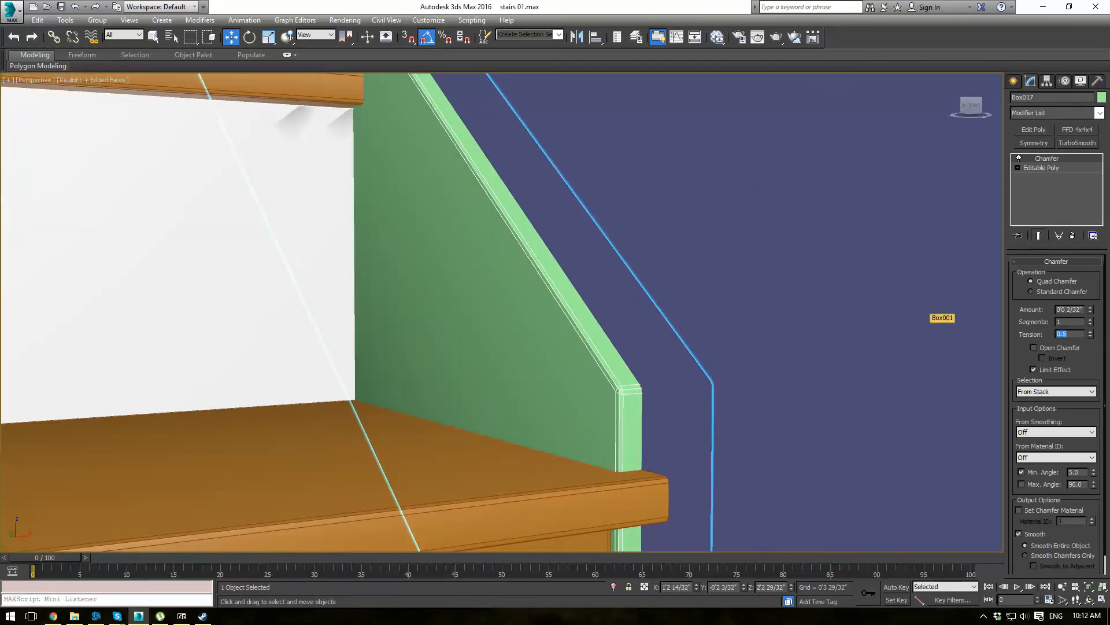
# Change the skirting board's object color to white and deselect it.
pyautogui.click(810, 366)
pyautogui.press('z')
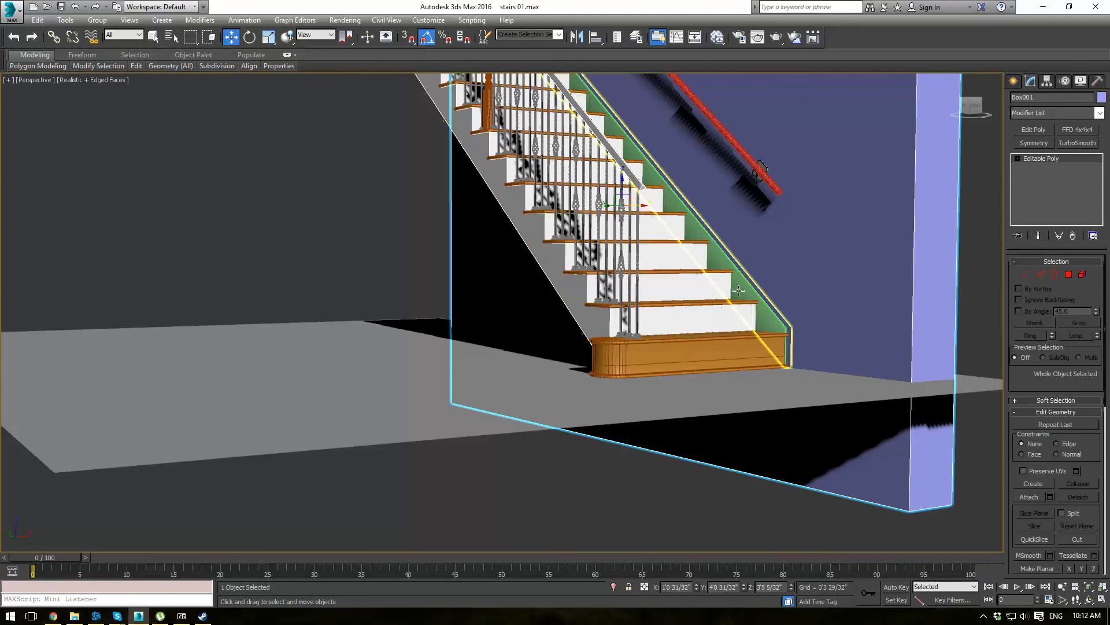
pyautogui.click(739, 291)
pyautogui.click(1101, 97)
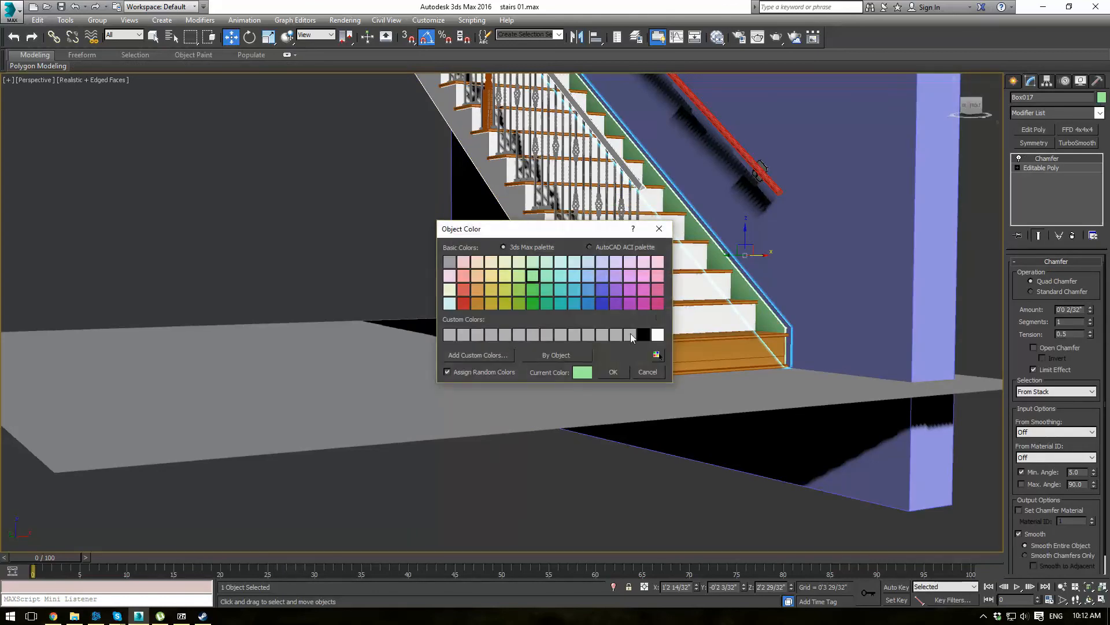
pyautogui.click(619, 373)
pyautogui.click(689, 479)
# Turn off the edged-faces display and view the whole staircase from above.
pyautogui.scroll(-3, 689, 474)
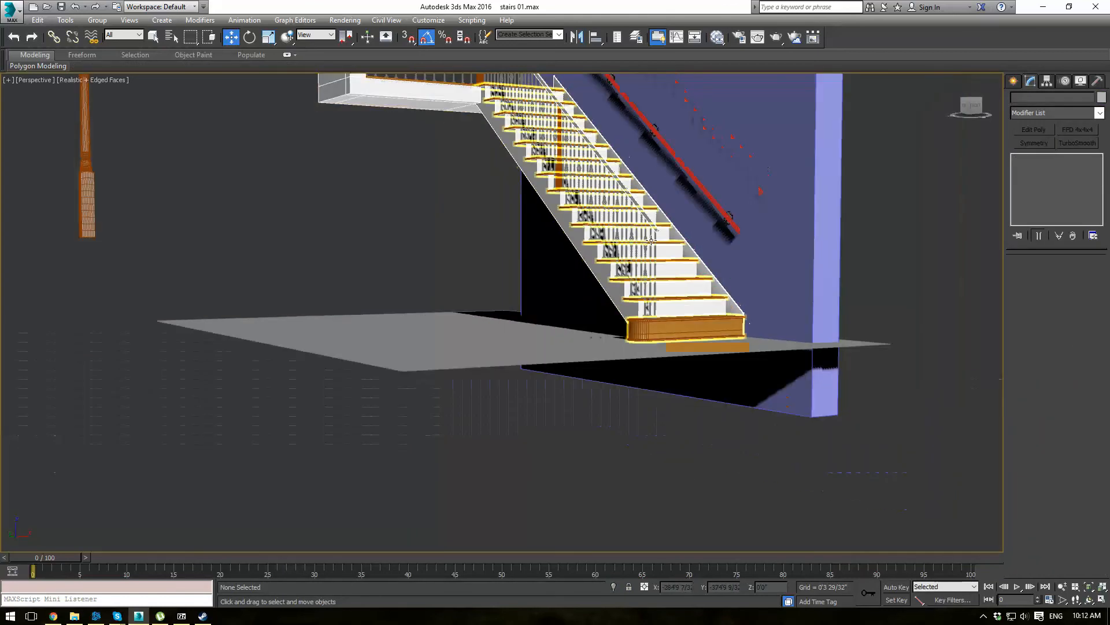
pyautogui.keyDown('alt'); pyautogui.moveTo(677, 249); pyautogui.dragTo(652, 345, button='middle'); pyautogui.keyUp('alt')
pyautogui.scroll(5, 652, 346)
pyautogui.moveTo(578, 231); pyautogui.dragTo(587, 179, button='middle')
pyautogui.scroll(-5, 614, 370)
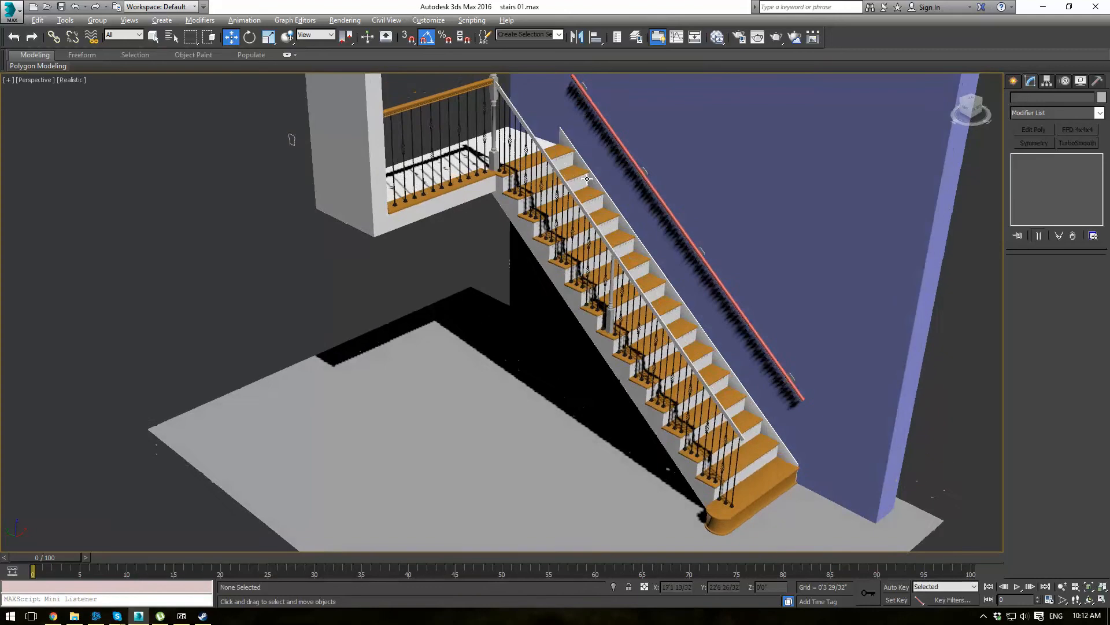
pyautogui.click(983, 616)
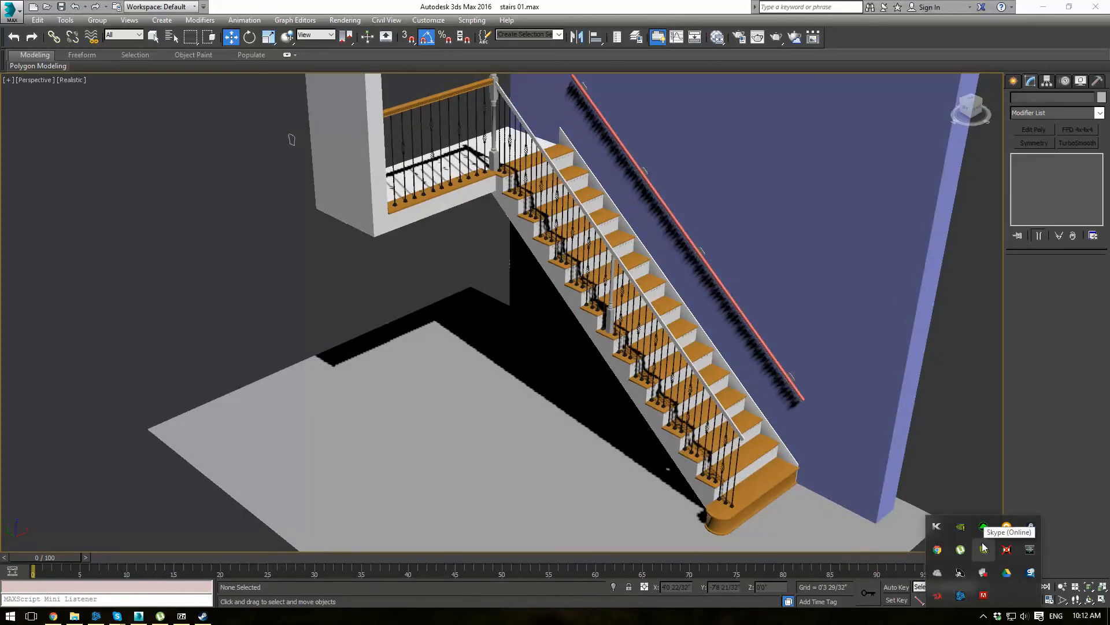
pyautogui.click(1031, 573)
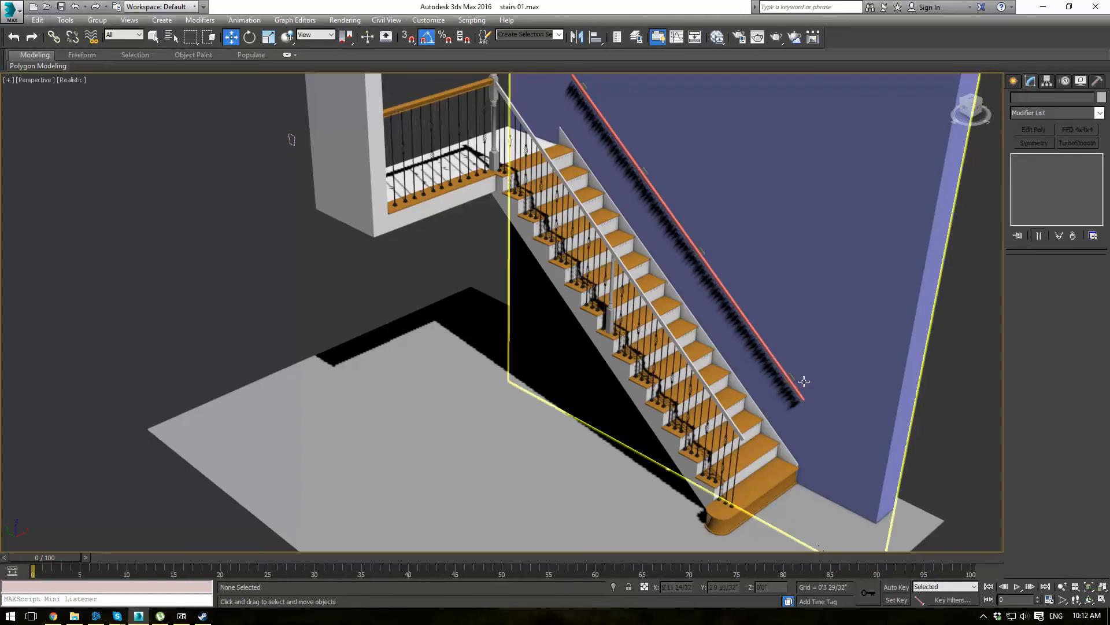
pyautogui.keyDown('alt'); pyautogui.moveTo(821, 405); pyautogui.dragTo(642, 207, button='middle'); pyautogui.keyUp('alt')
pyautogui.scroll(2, 643, 207)
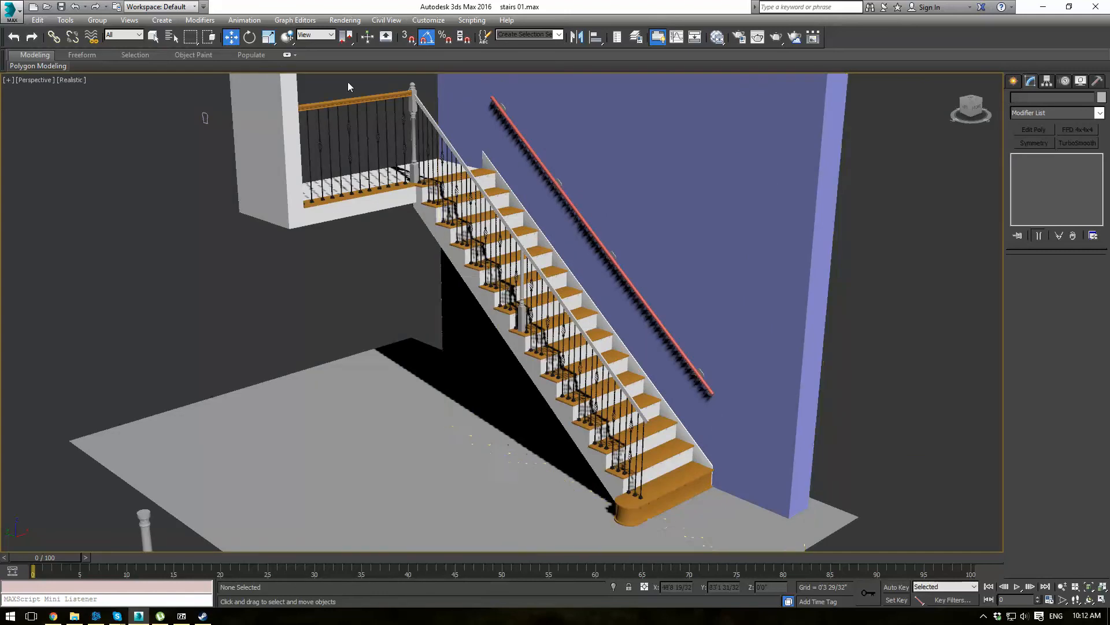